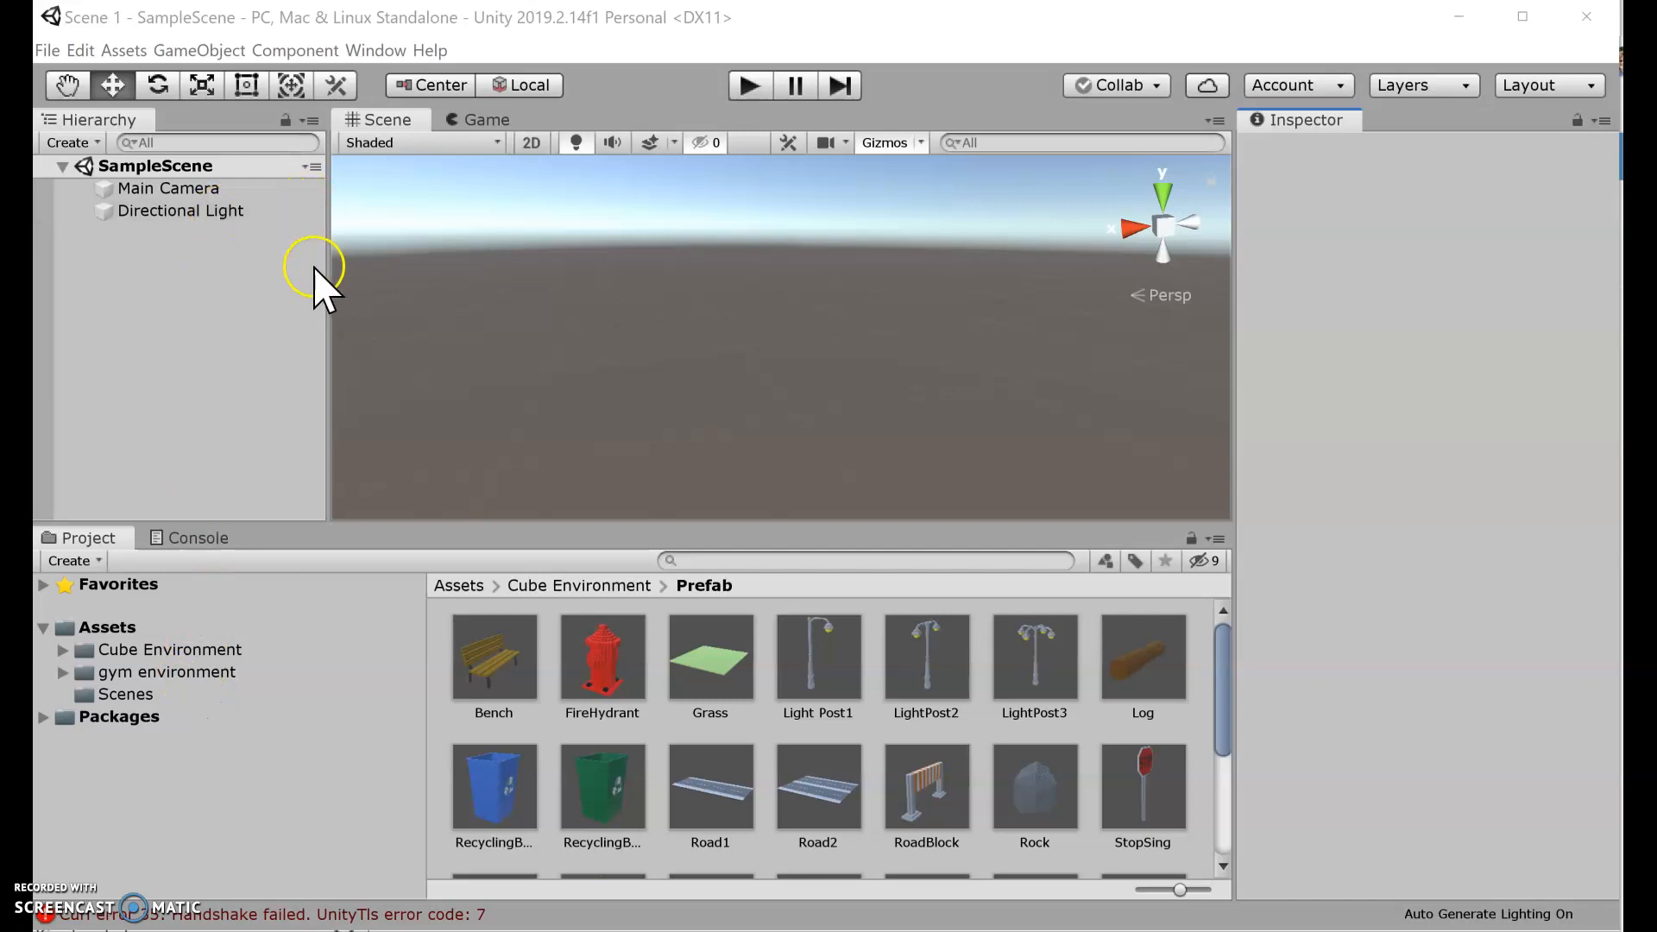
# Open the Asset Store as a separate floating window, enlarged enough to show its full page layout.
pyautogui.click(372, 52)
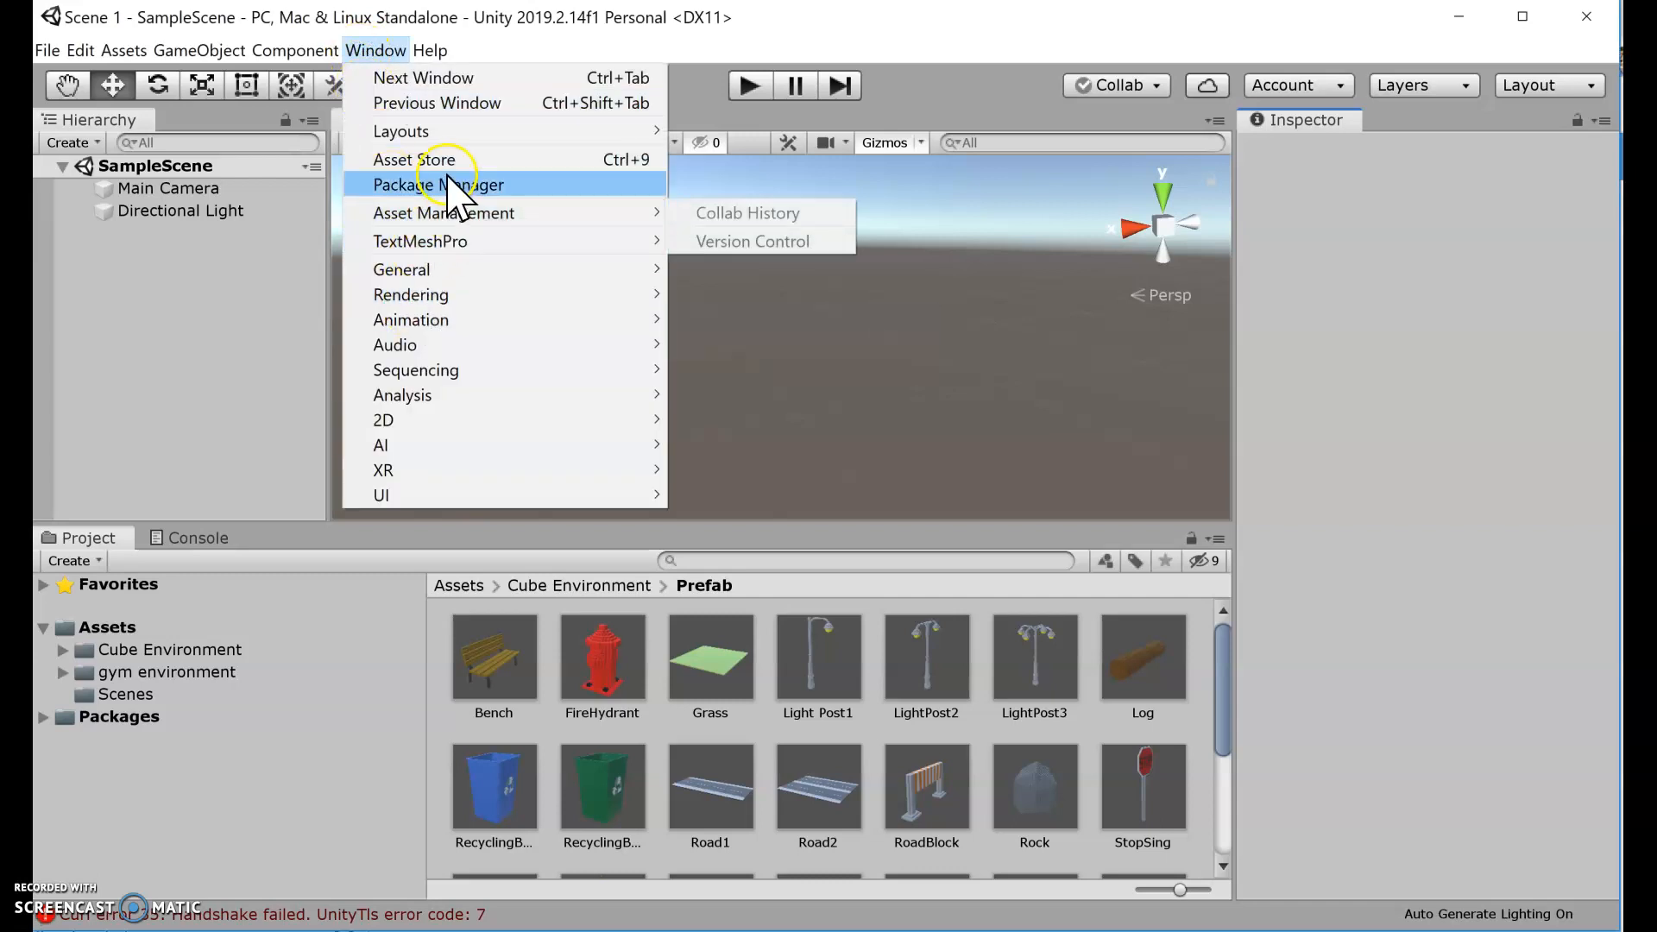
pyautogui.click(448, 161)
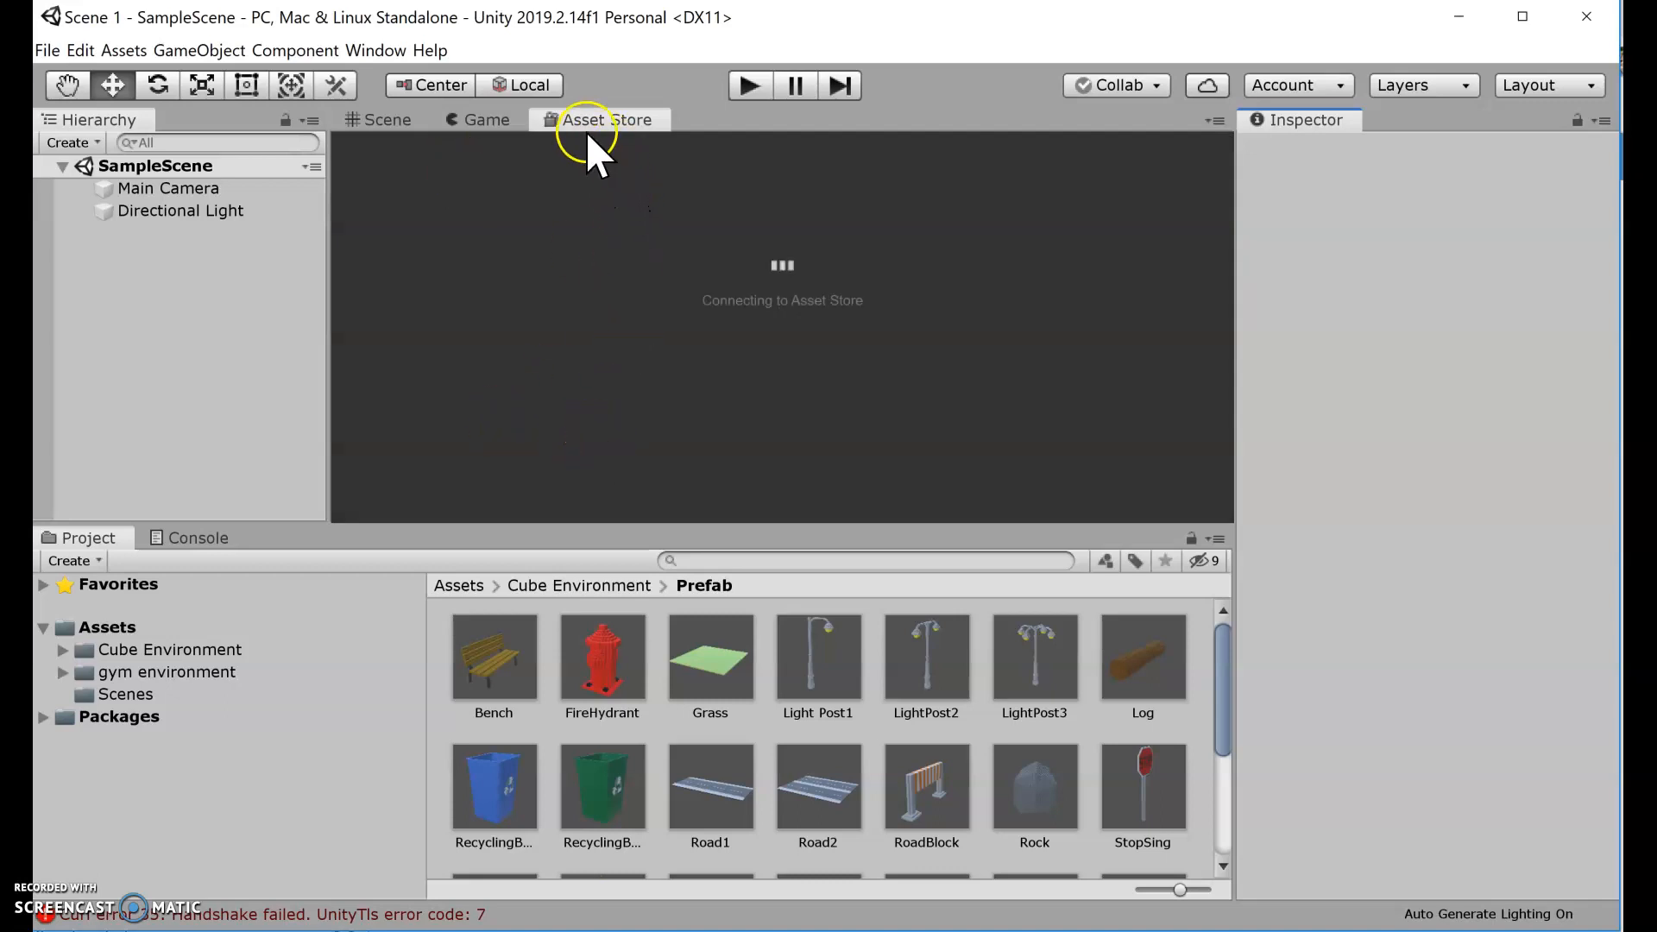
pyautogui.moveTo(592, 126); pyautogui.dragTo(650, 336)
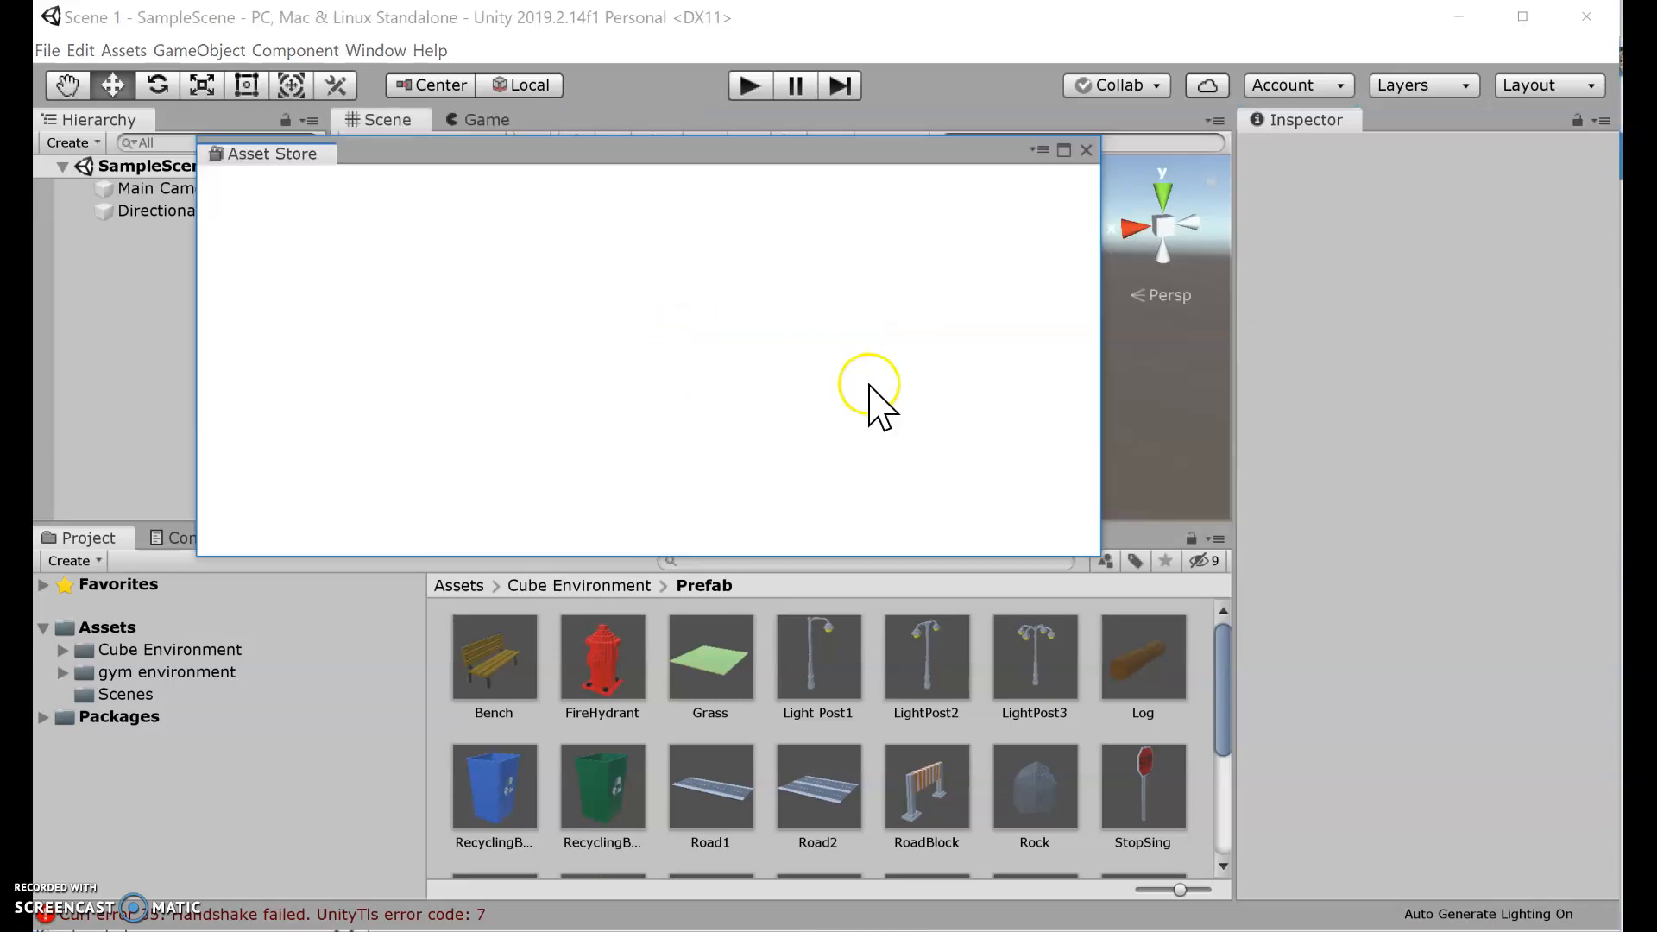
pyautogui.moveTo(1102, 555); pyautogui.dragTo(1610, 913)
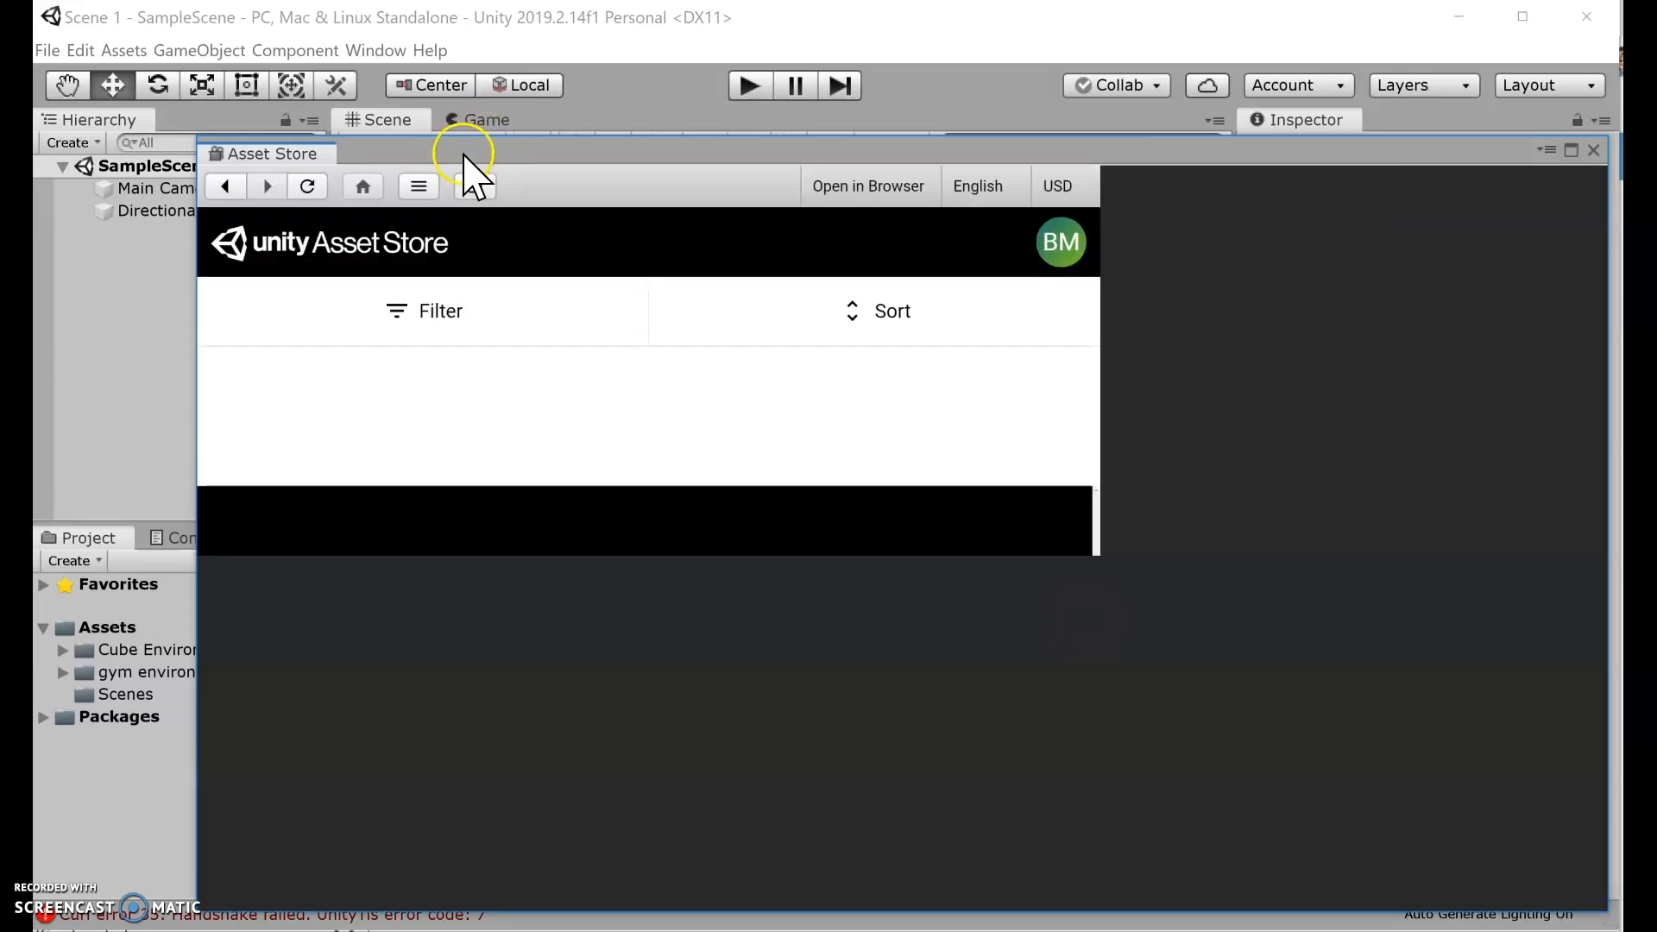
pyautogui.moveTo(458, 145); pyautogui.dragTo(433, 85)
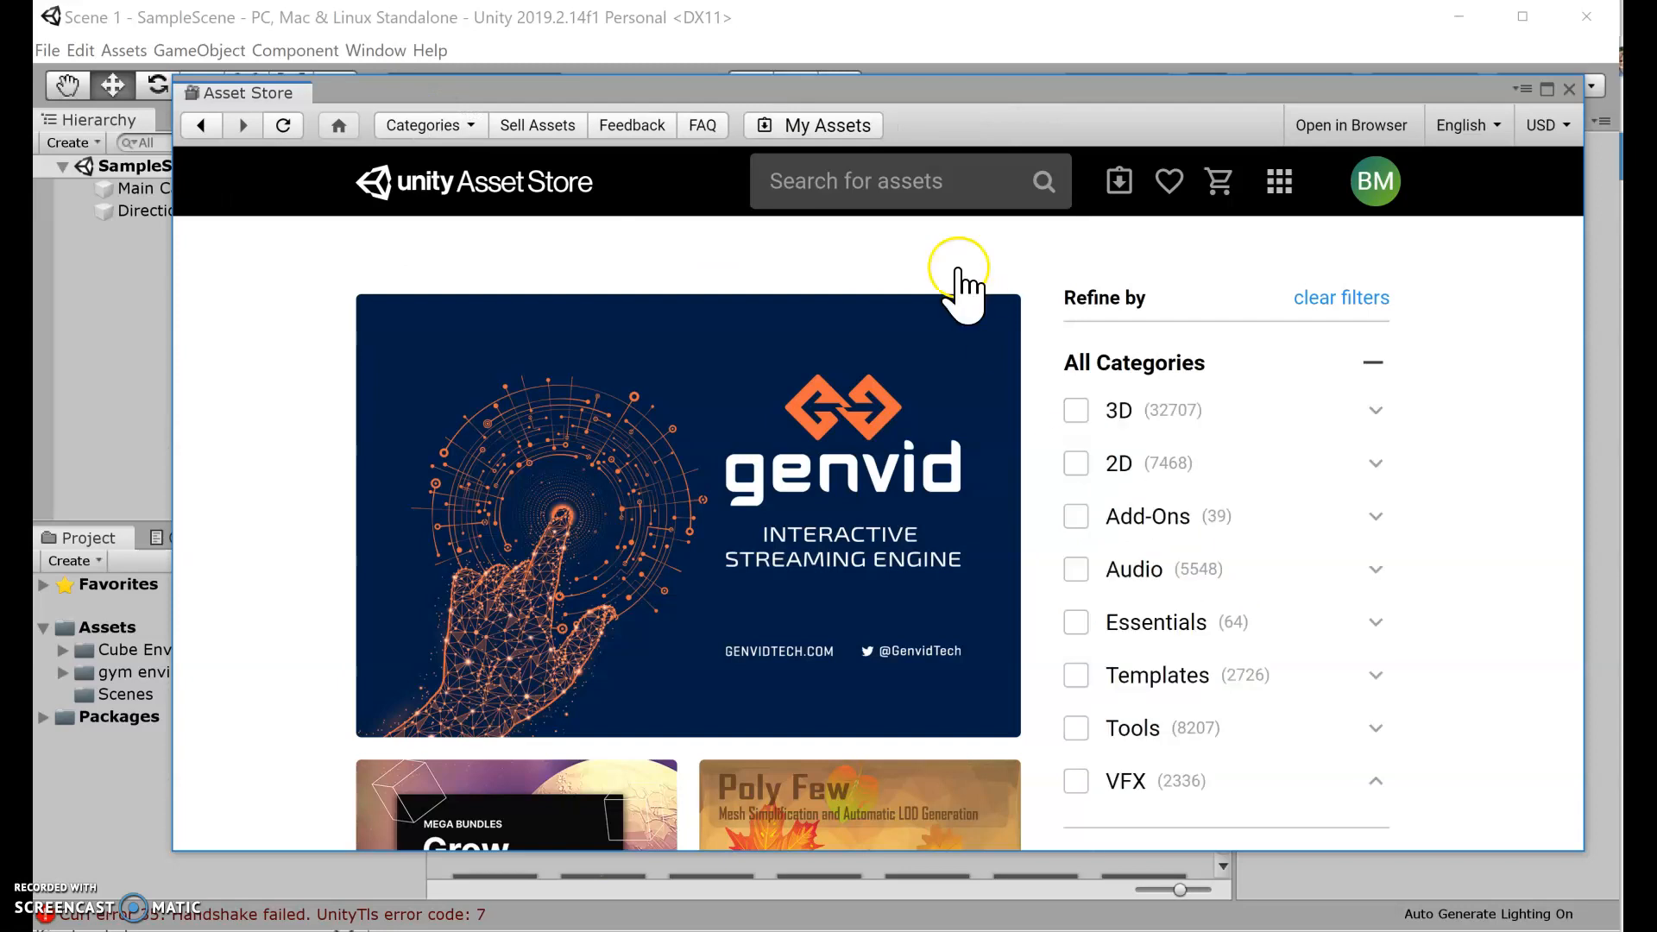
# Filter the Asset Store listing to the 3D category and Free Assets only.
pyautogui.click(1076, 413)
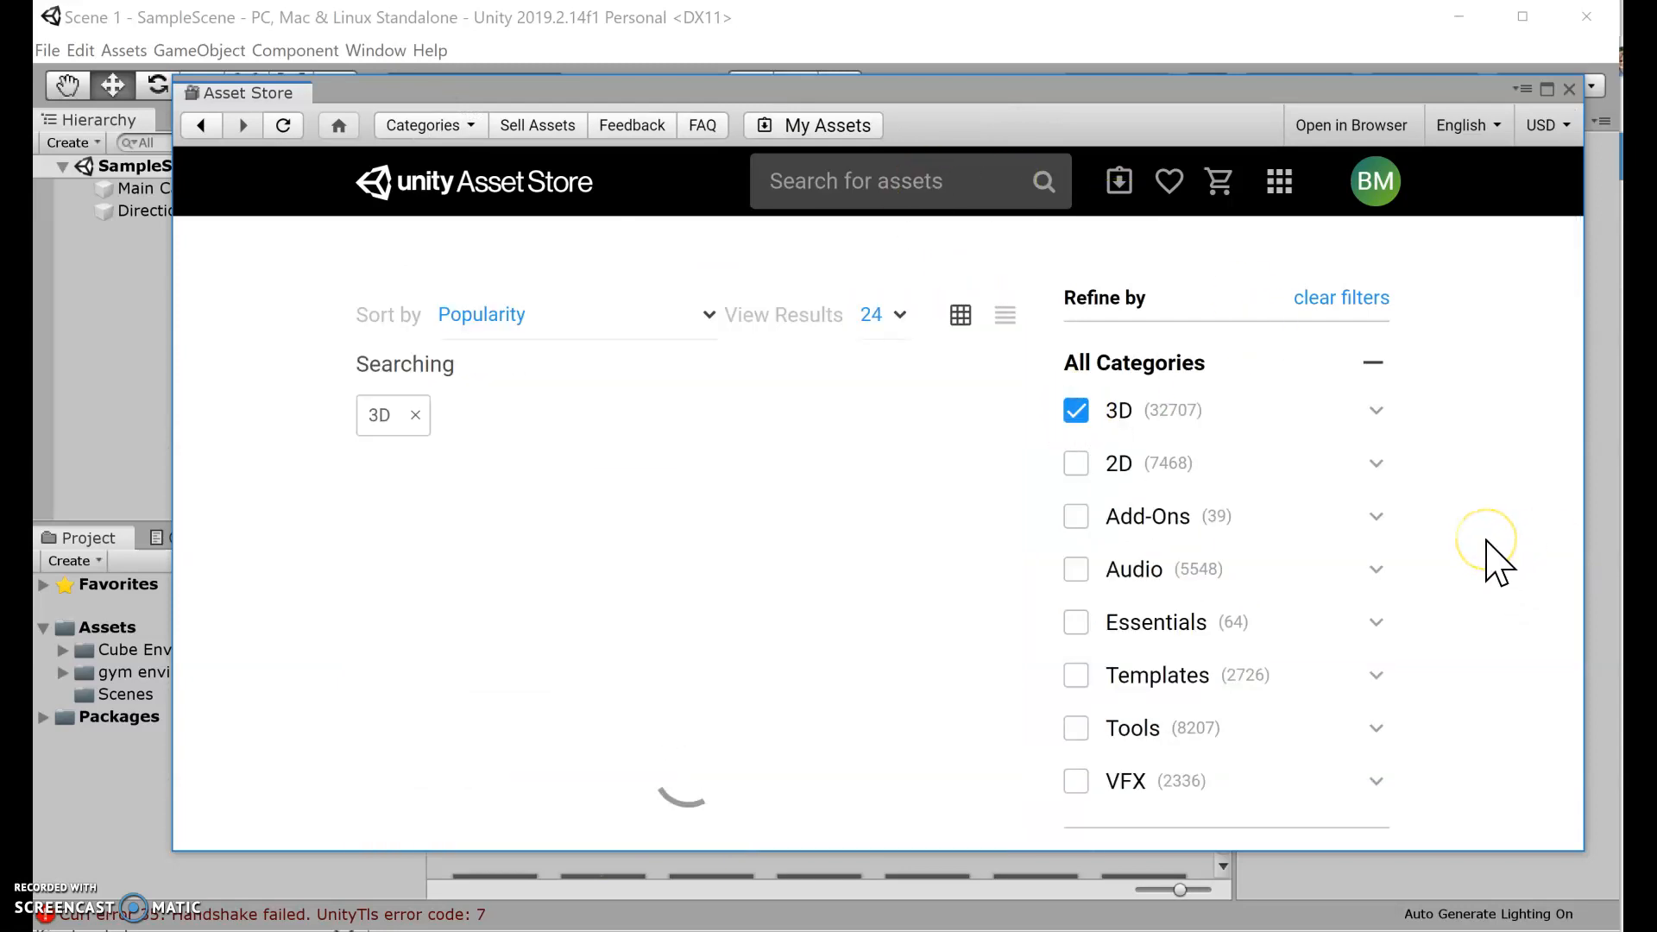
pyautogui.scroll(-5, 1497, 563)
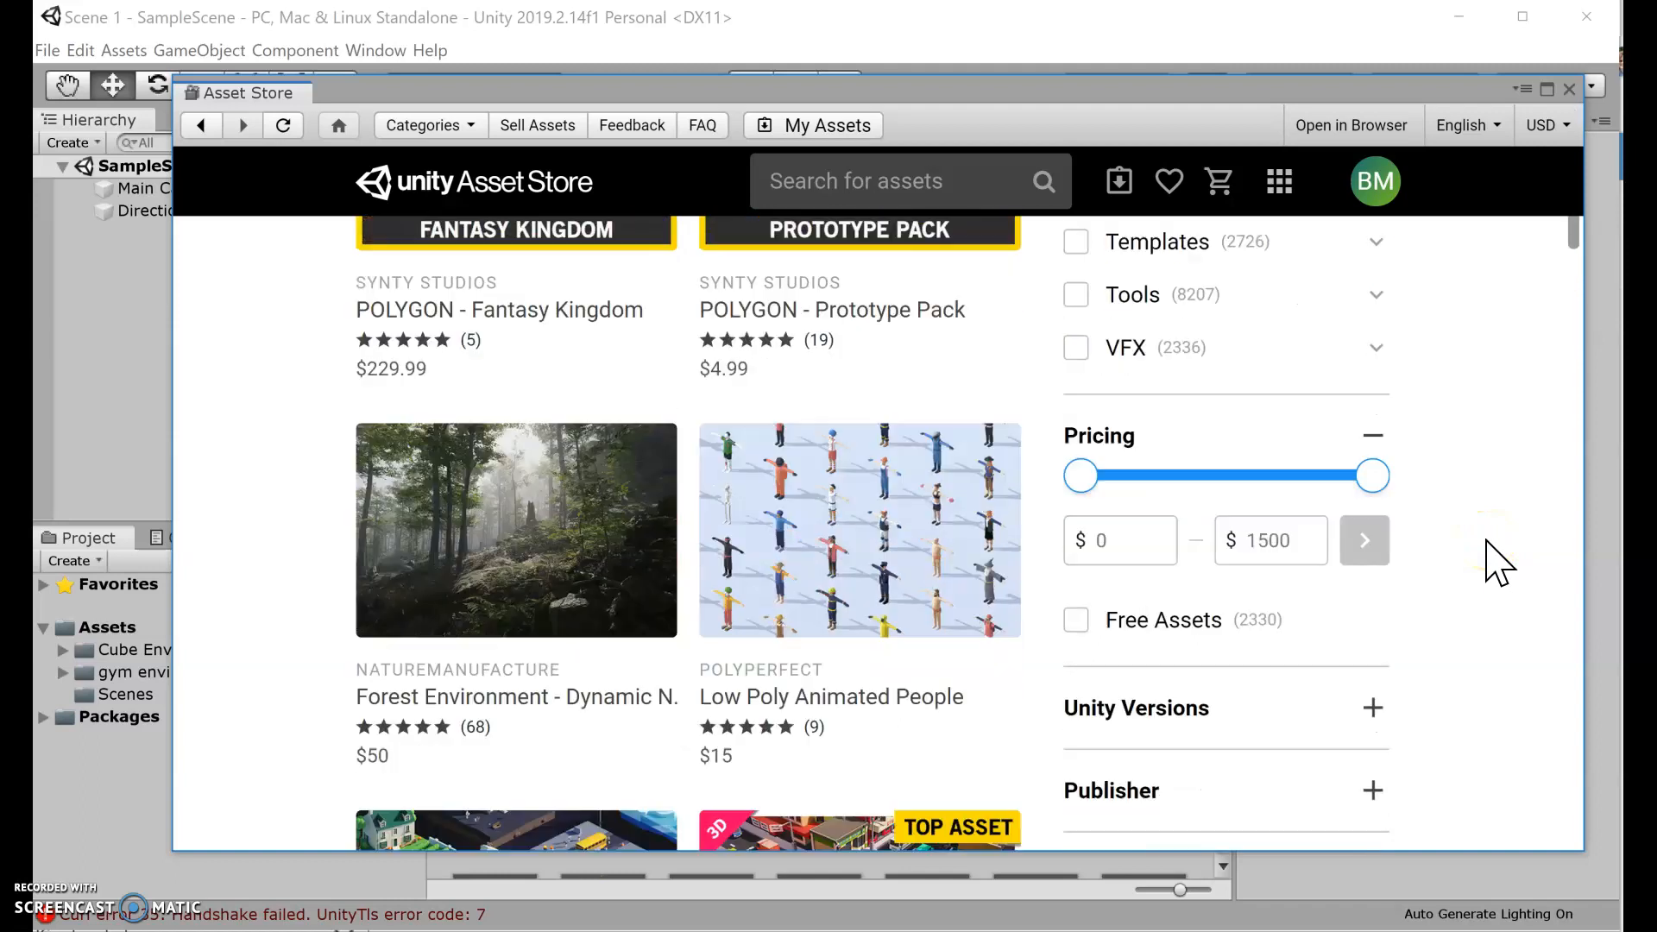
pyautogui.click(1064, 561)
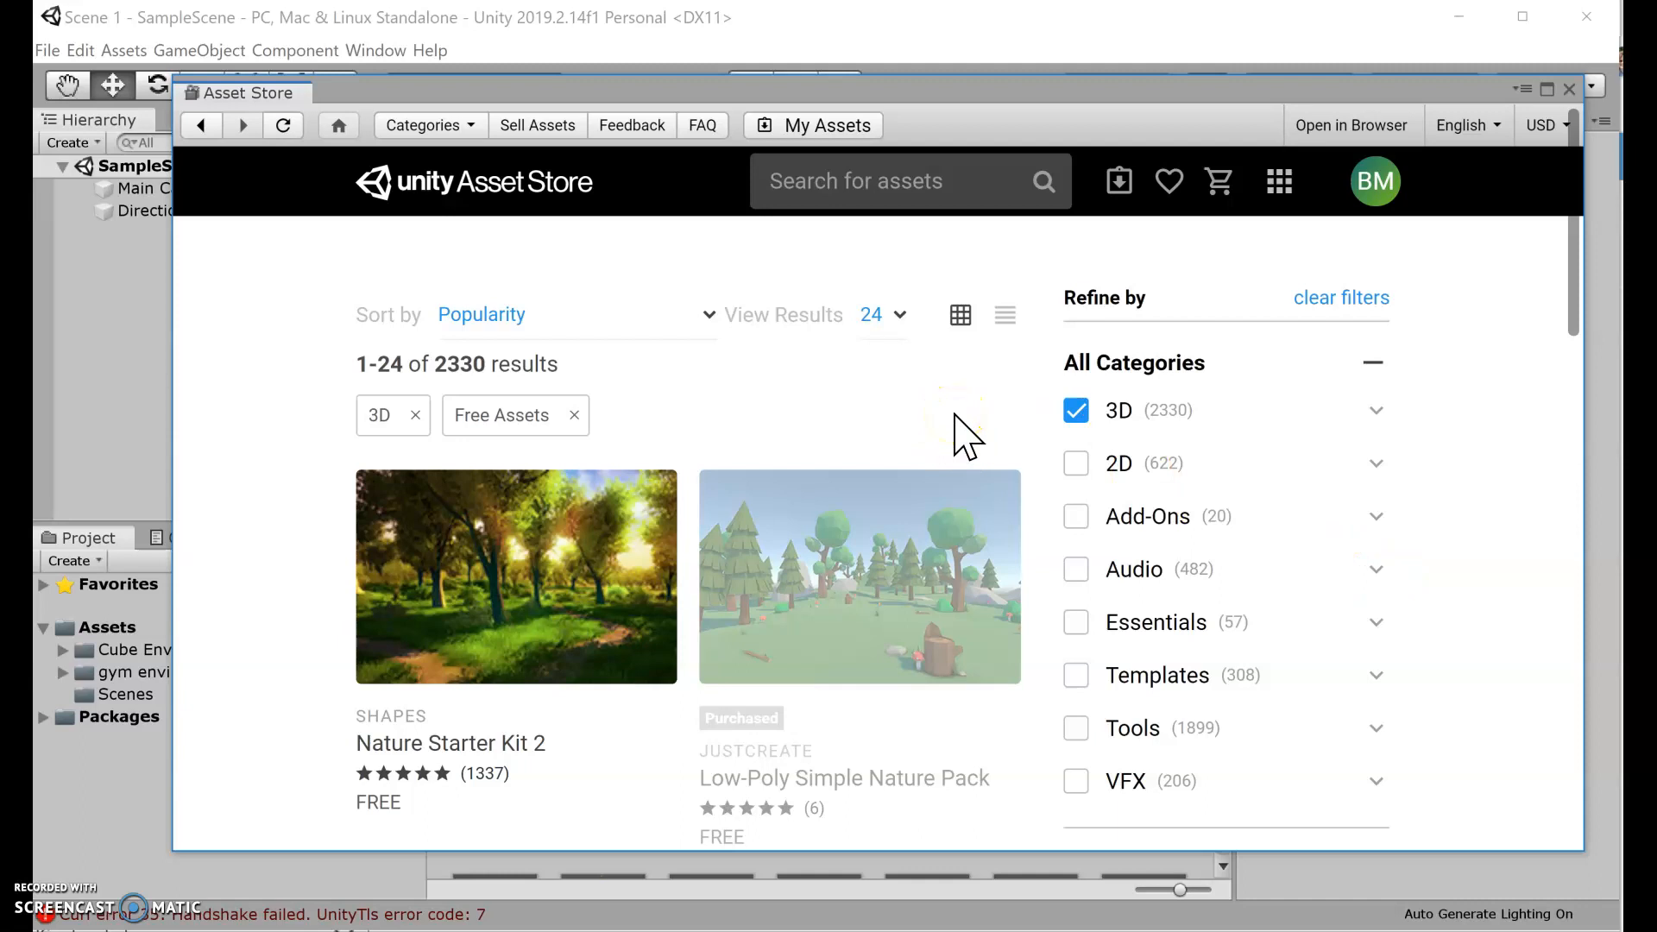
# Search the filtered store assets for "environment", reusing the recent search.
pyautogui.click(847, 180)
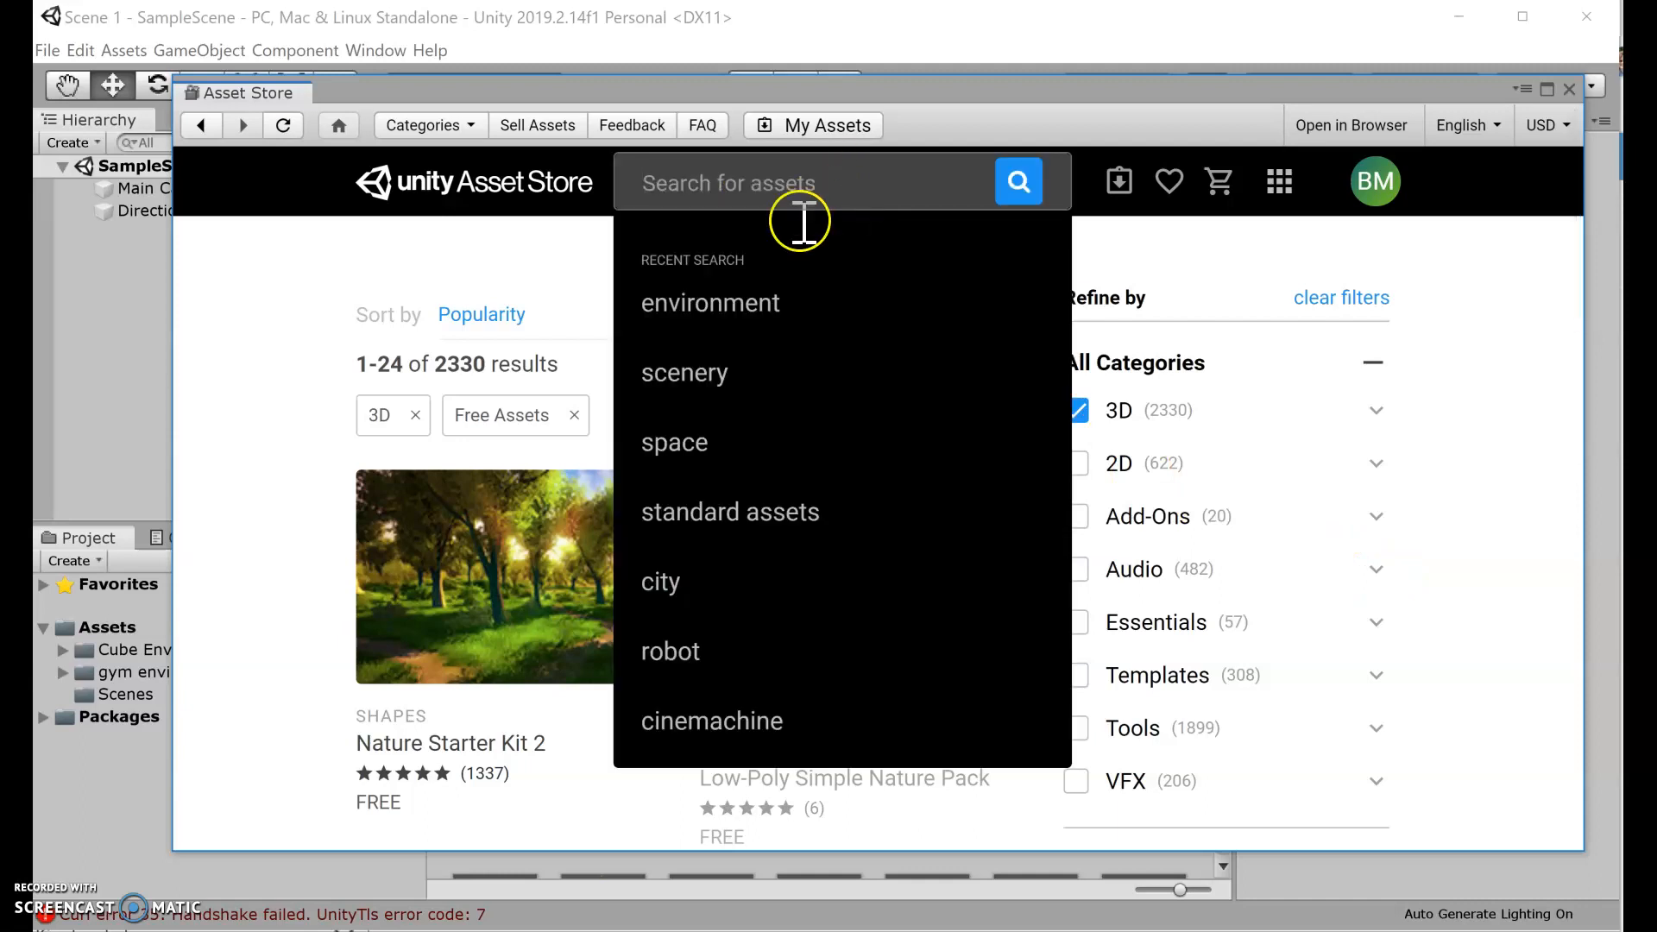
pyautogui.click(751, 304)
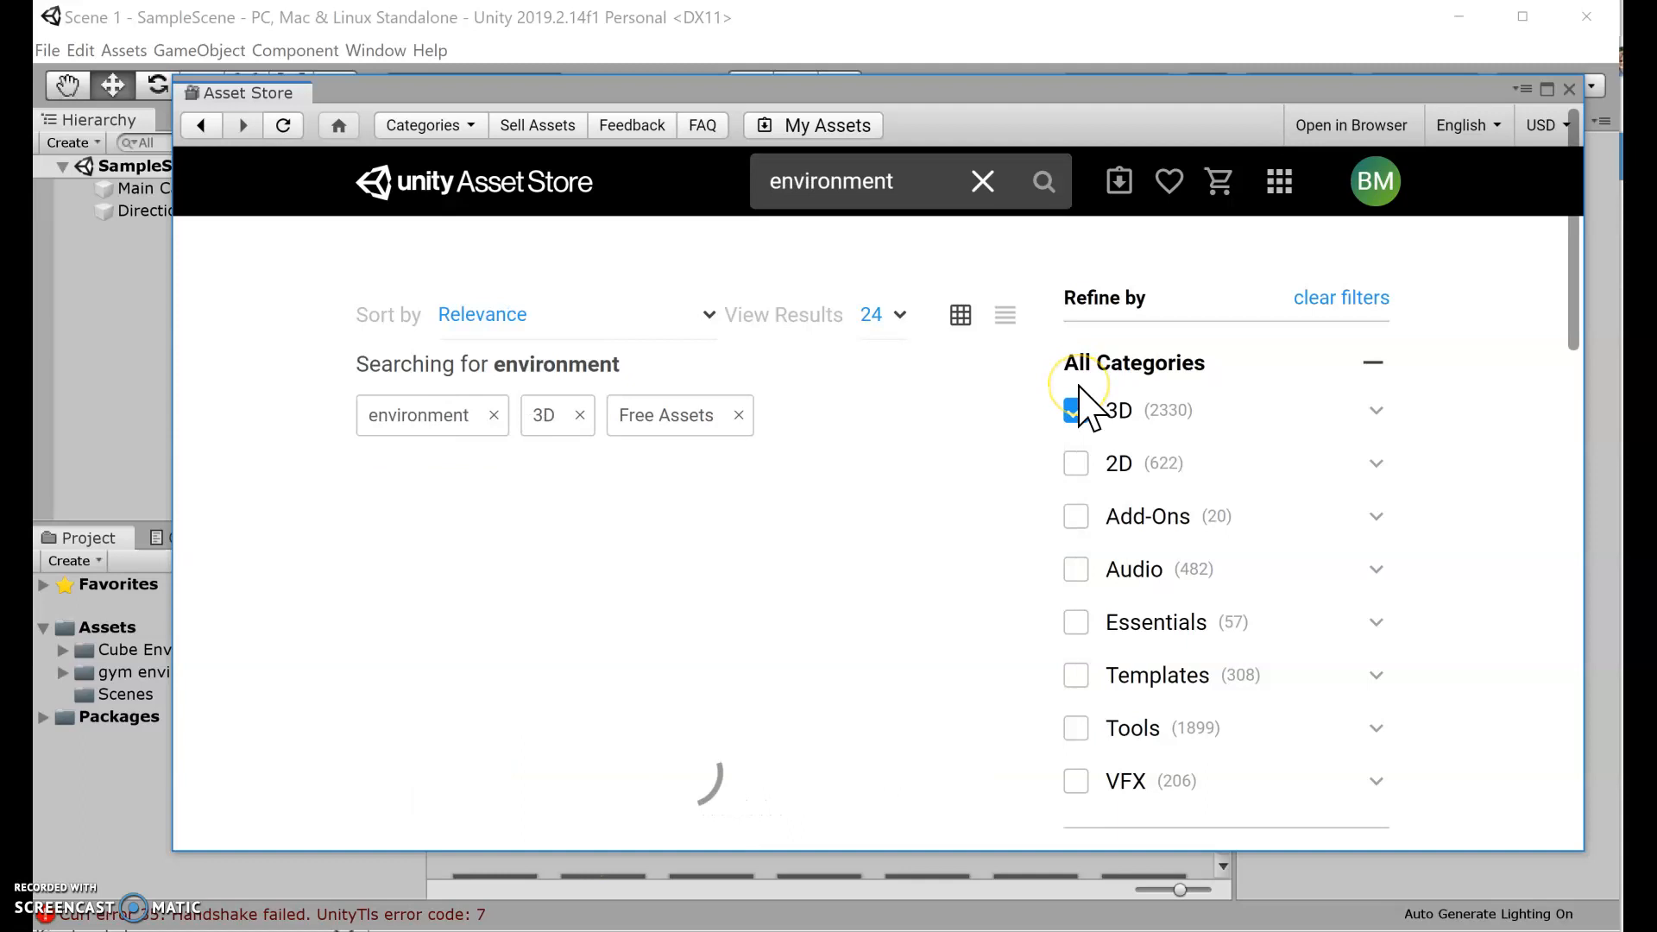
pyautogui.click(961, 366)
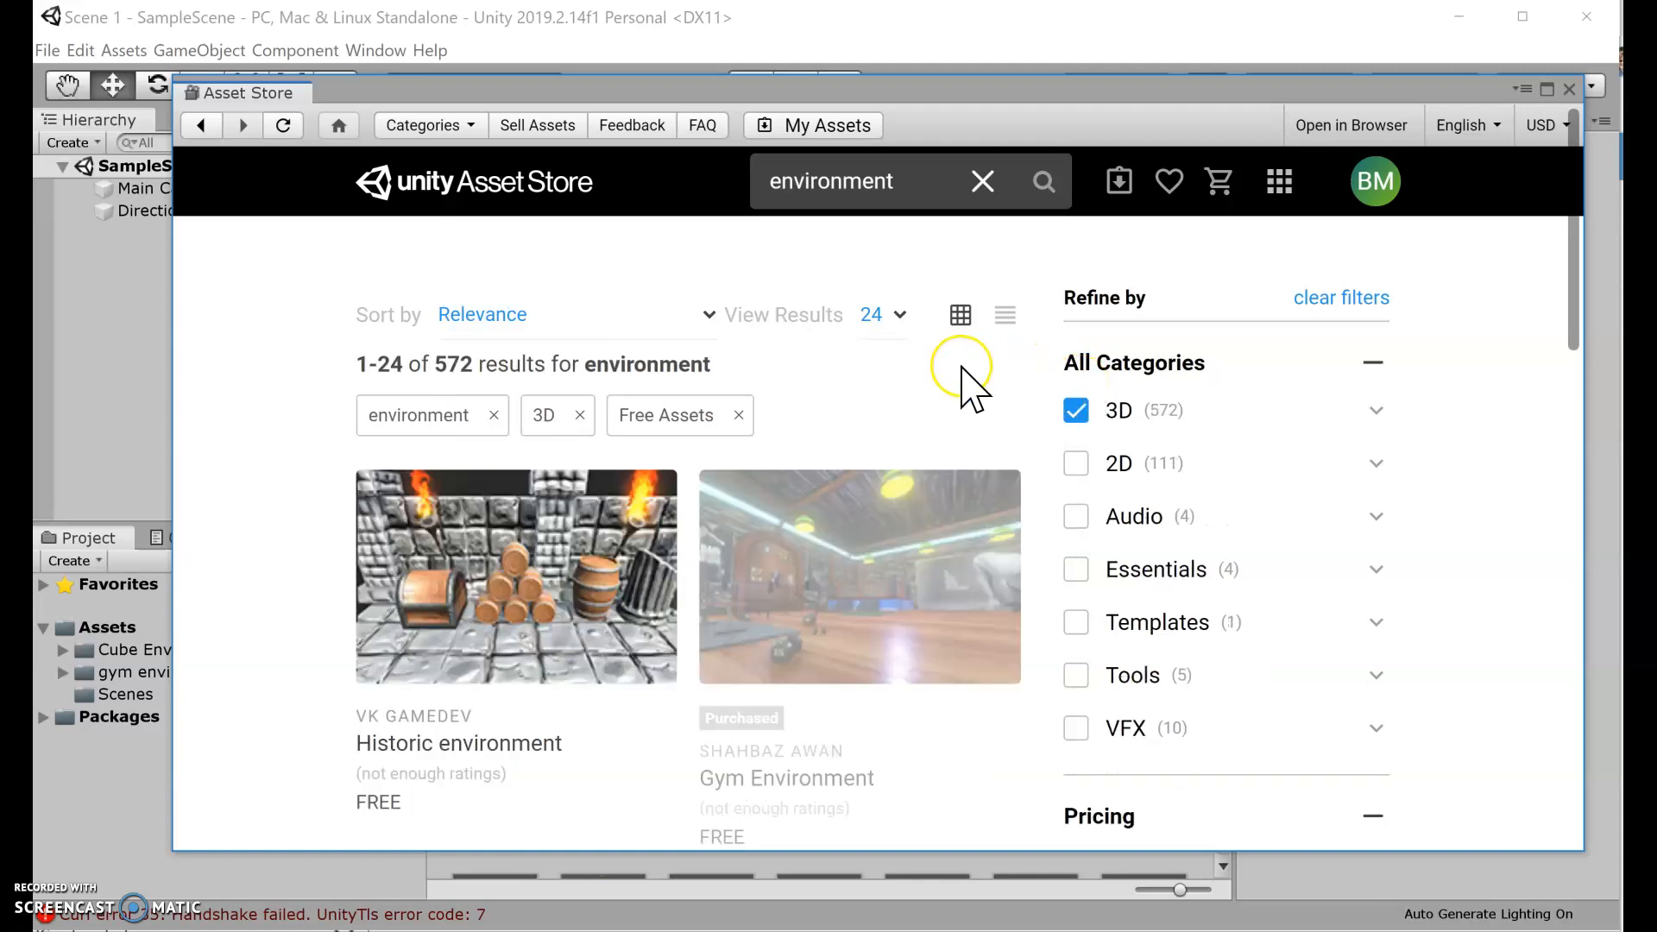
# Open the quick look of the Voxel Environments 1 asset and view its second and third preview images.
pyautogui.moveTo(828, 618)
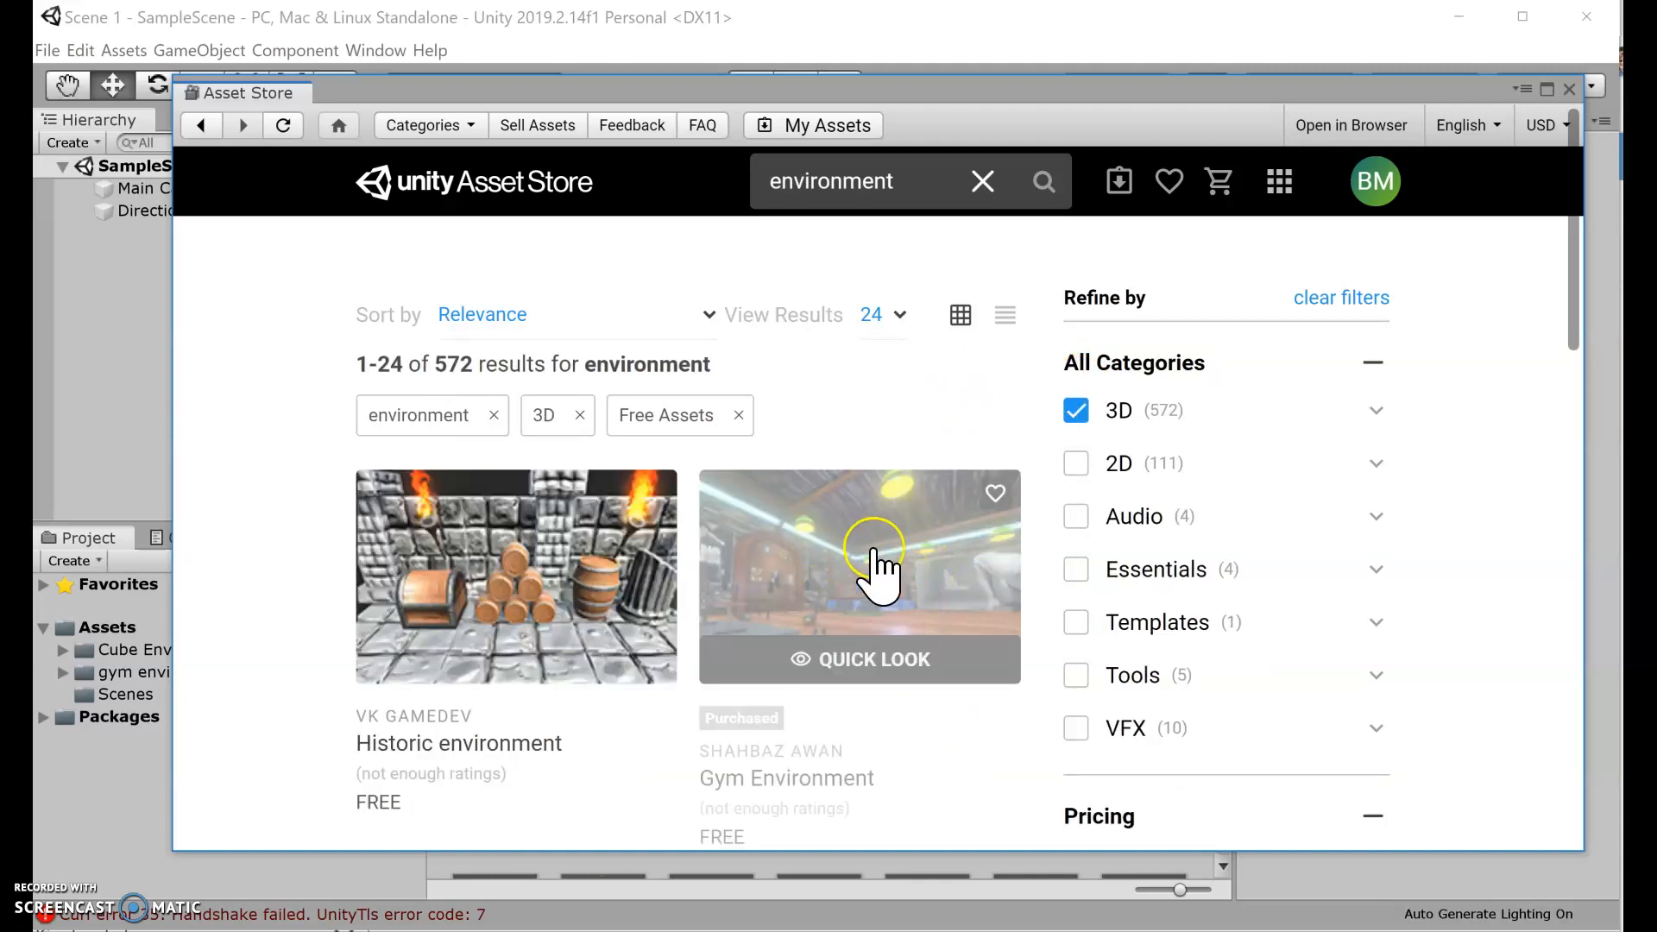
pyautogui.scroll(-3, 869, 561)
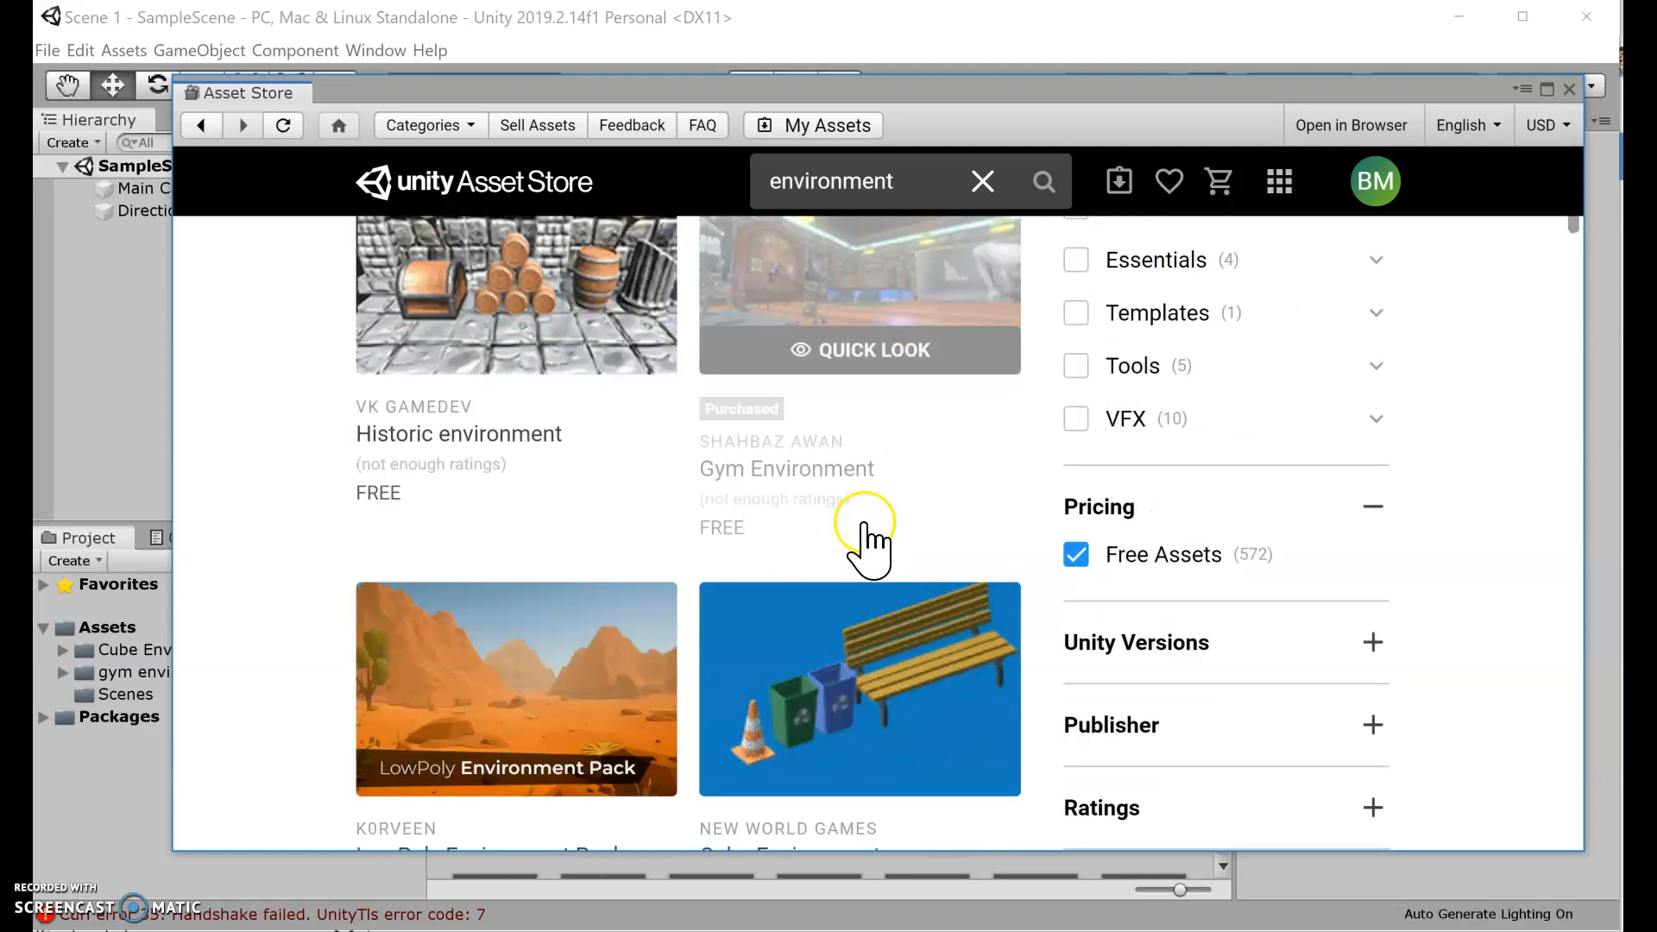
pyautogui.scroll(-2, 866, 542)
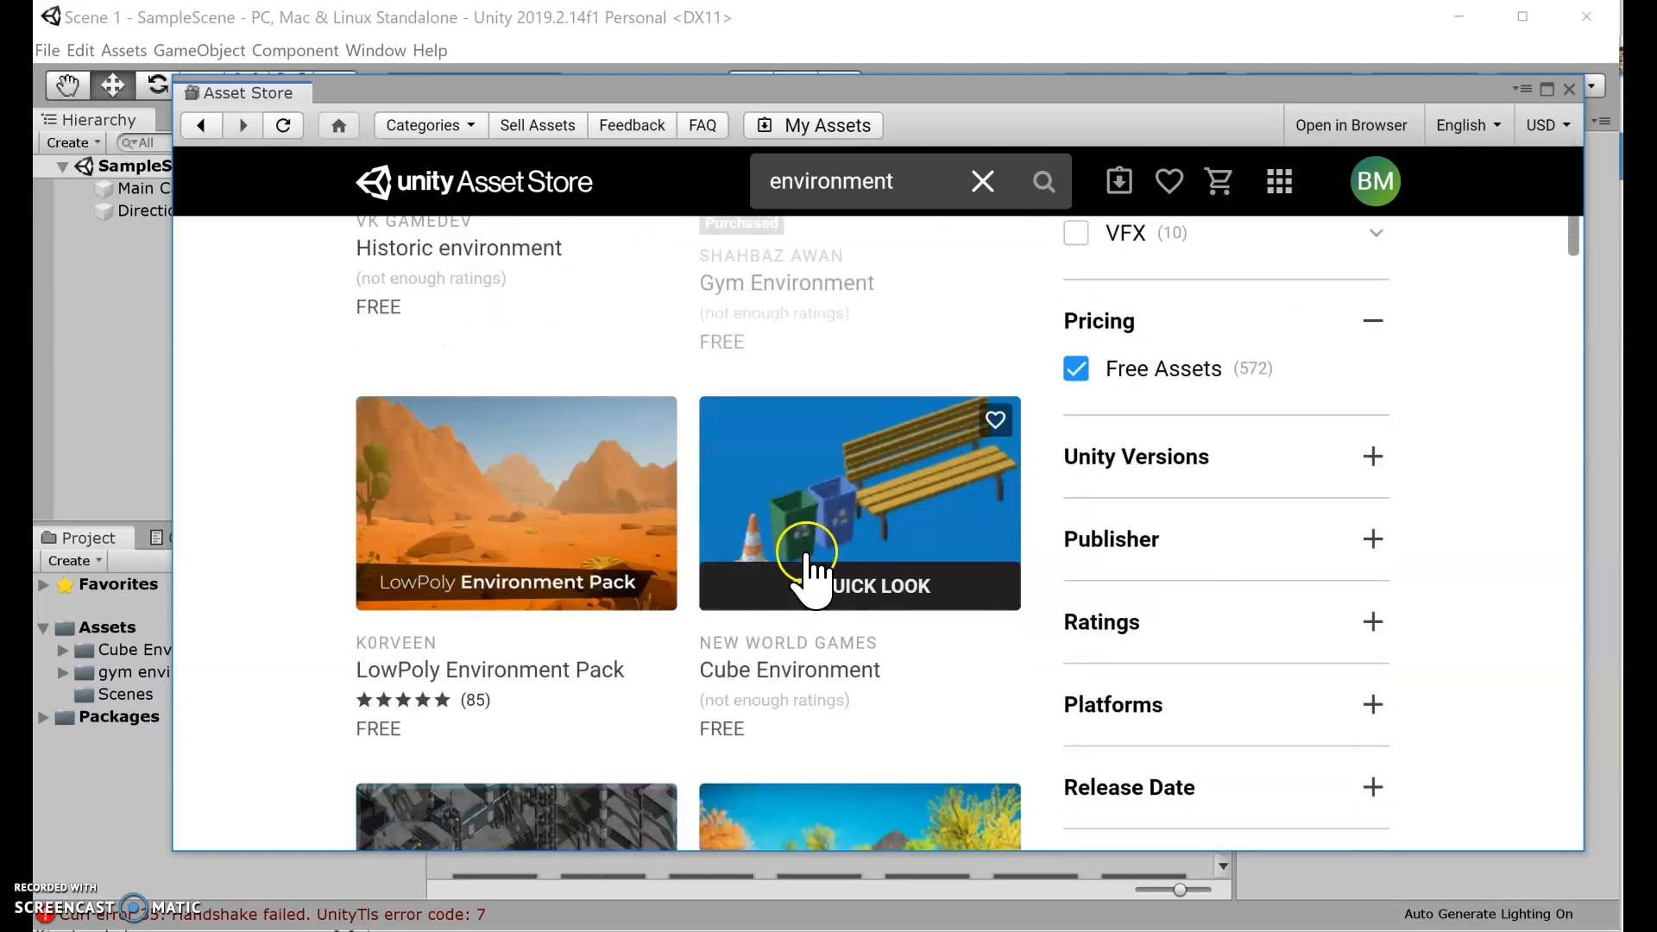
pyautogui.scroll(-3, 897, 522)
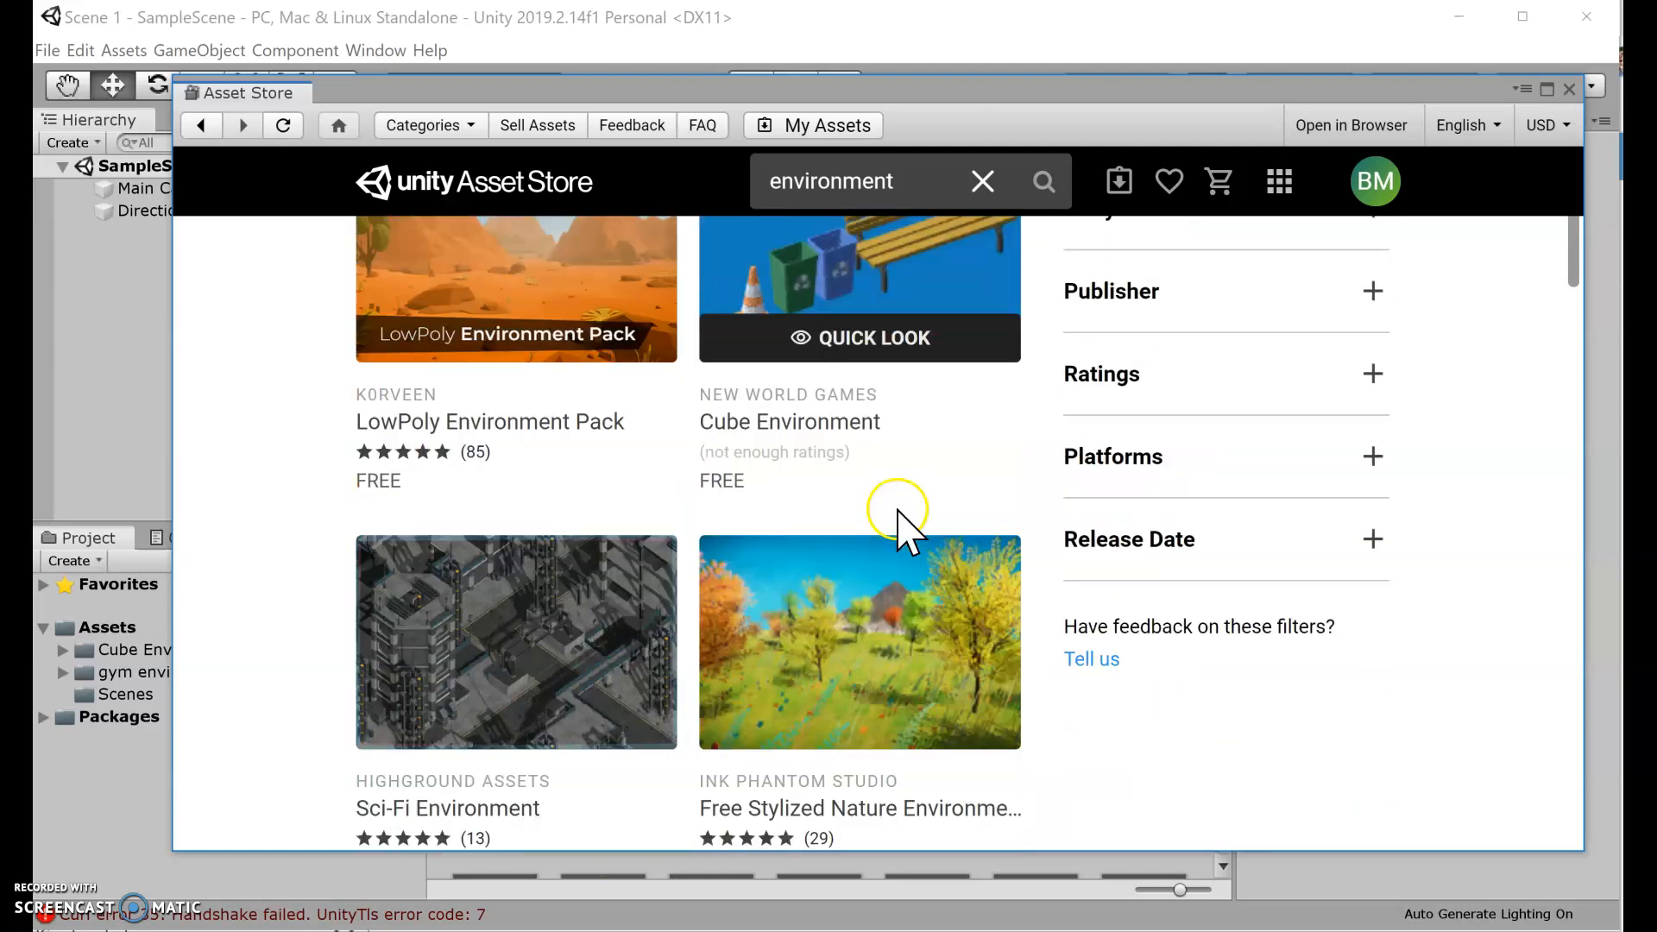
pyautogui.scroll(-4, 898, 522)
pyautogui.scroll(-3, 902, 526)
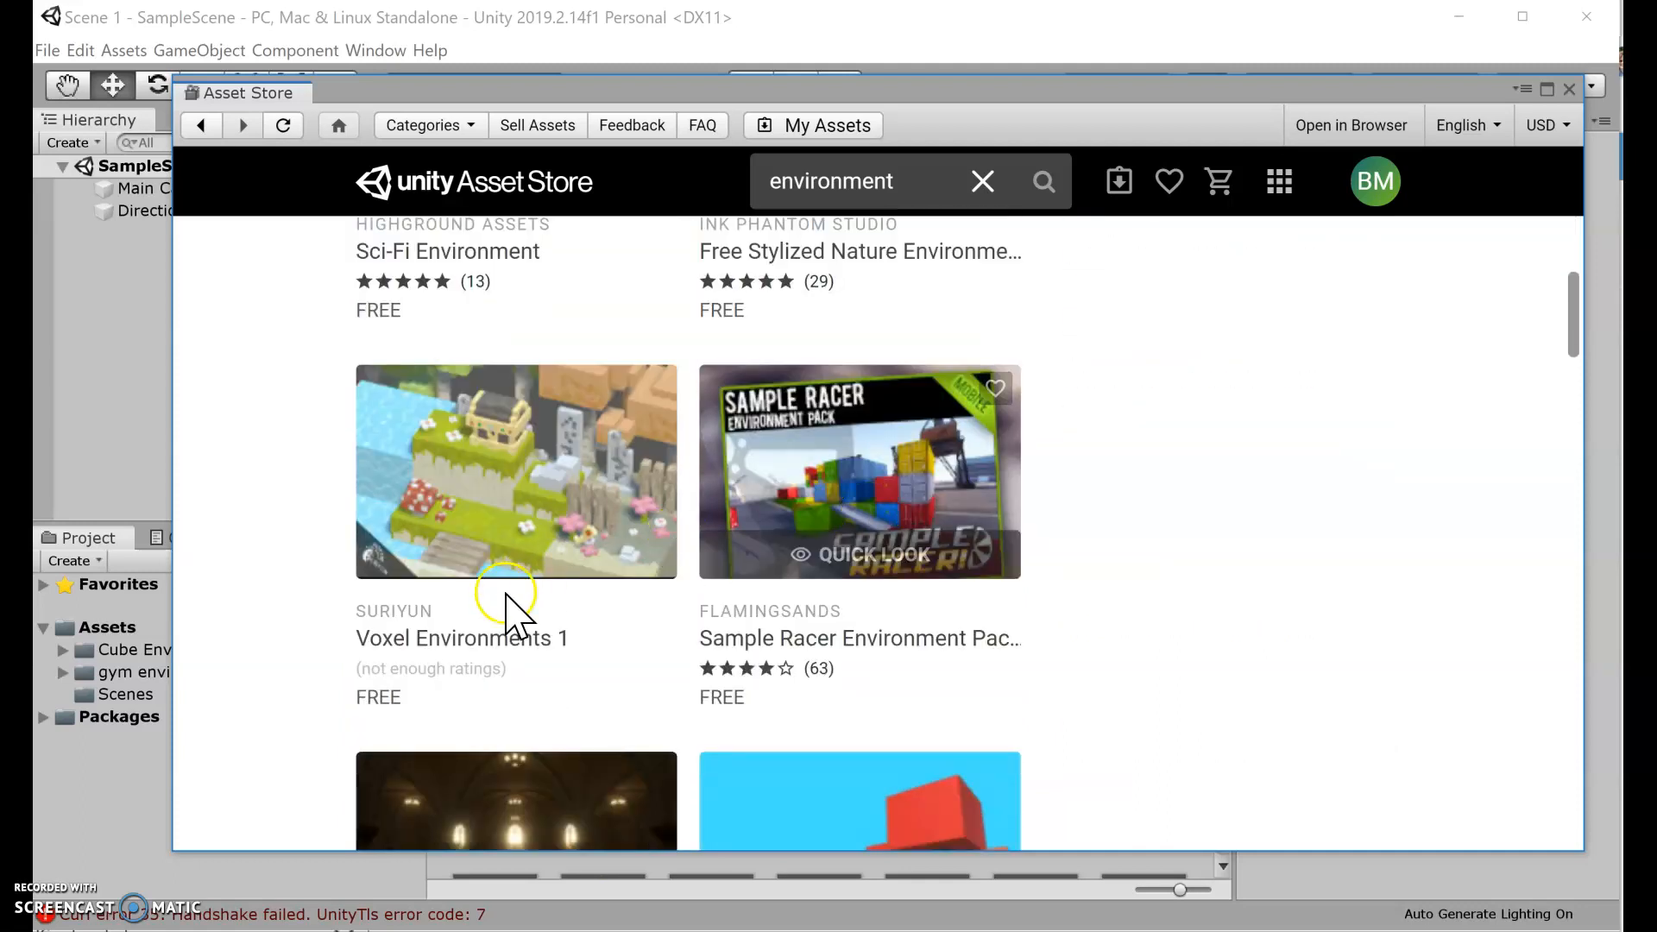
pyautogui.click(462, 641)
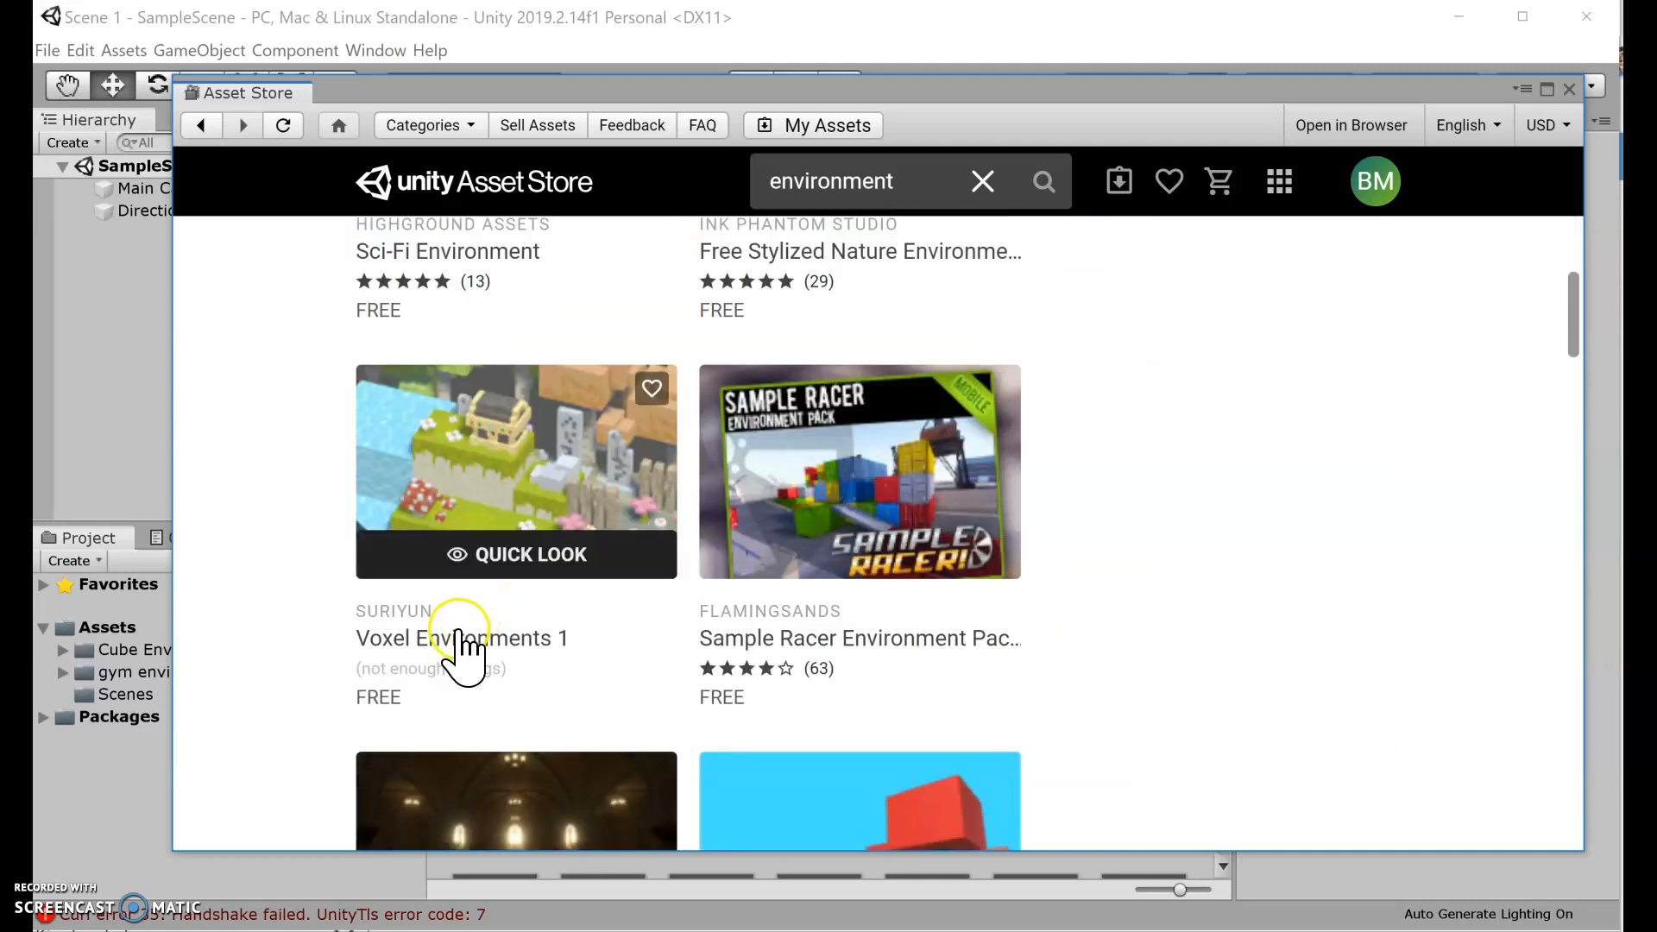
pyautogui.click(504, 555)
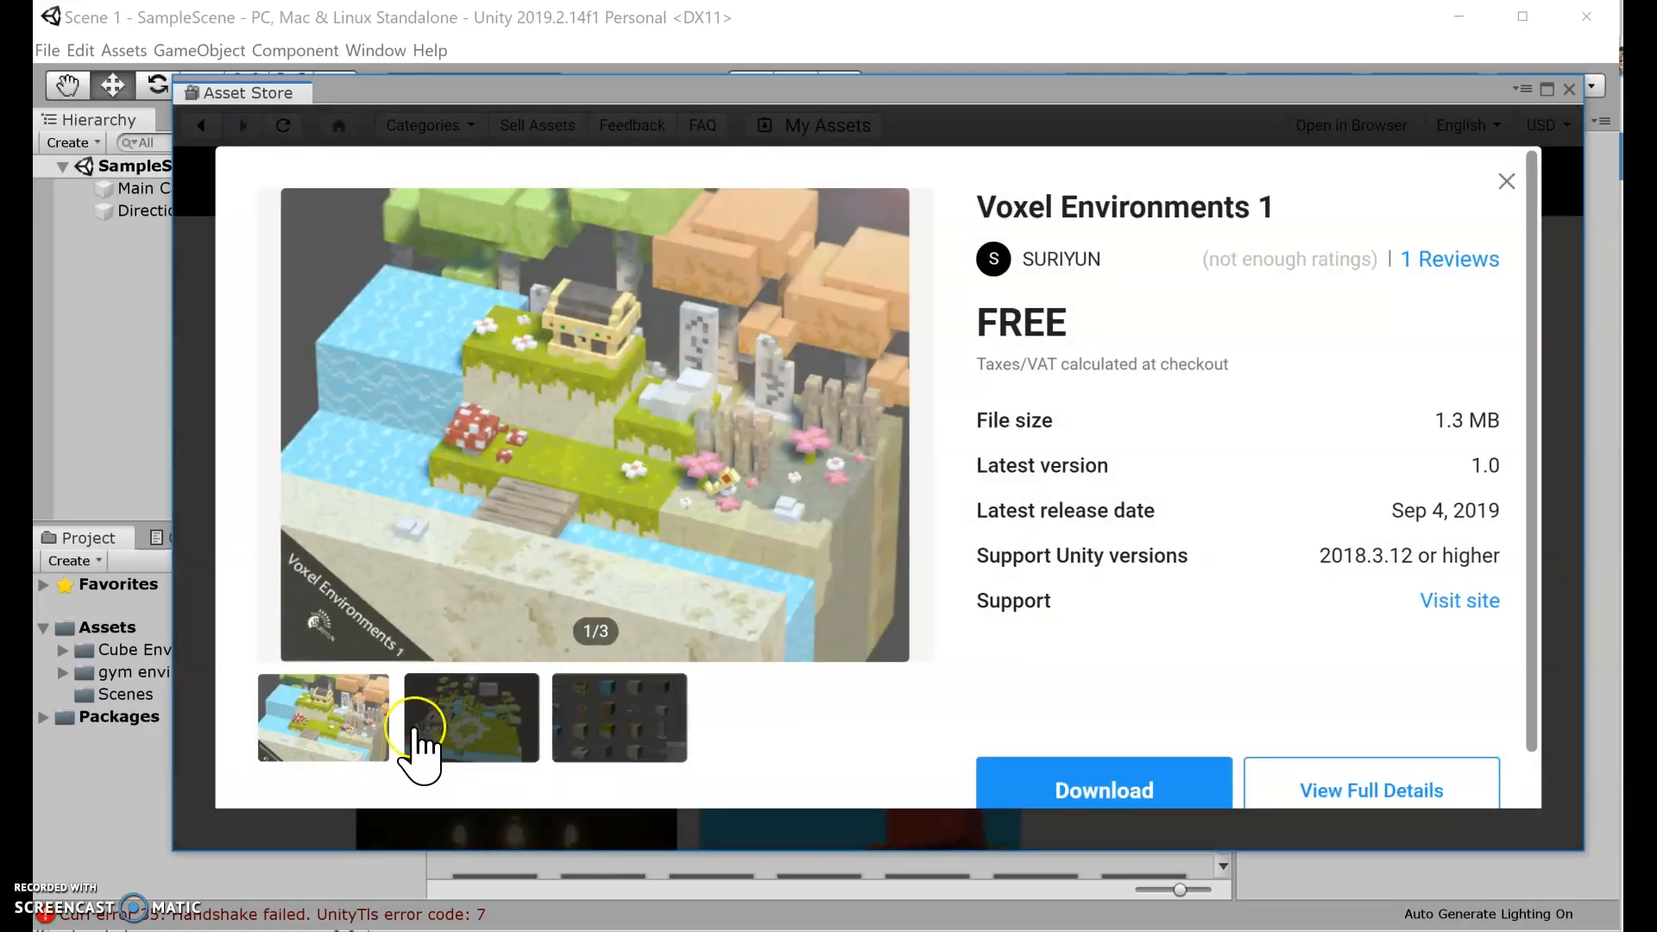
pyautogui.click(461, 727)
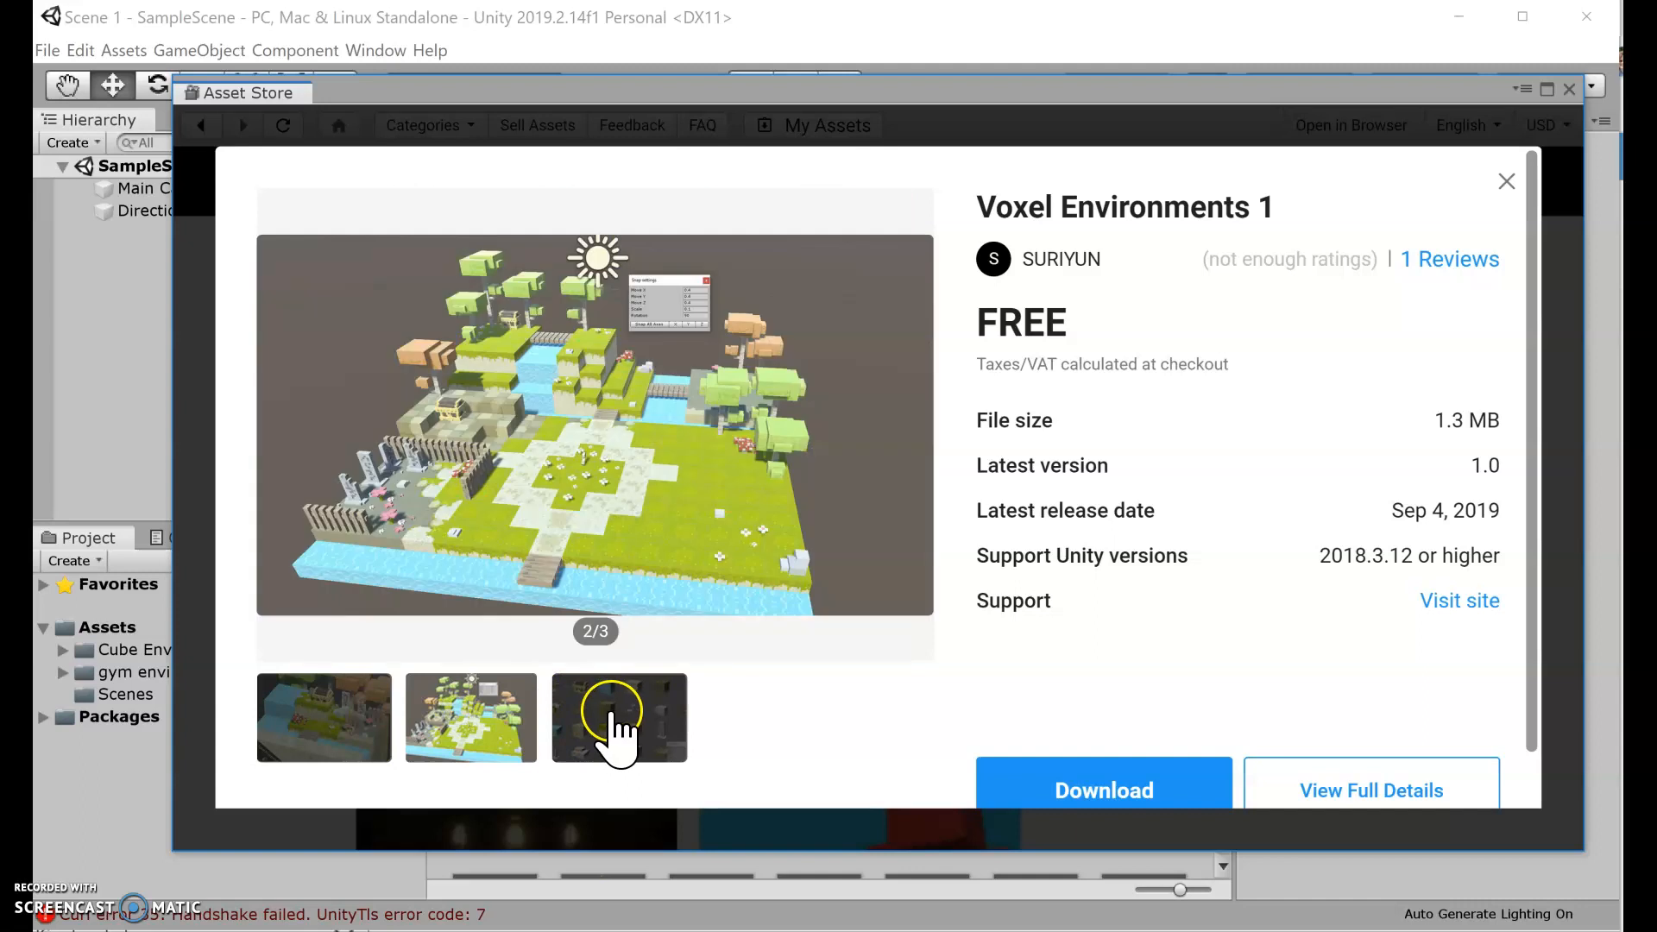
pyautogui.click(614, 715)
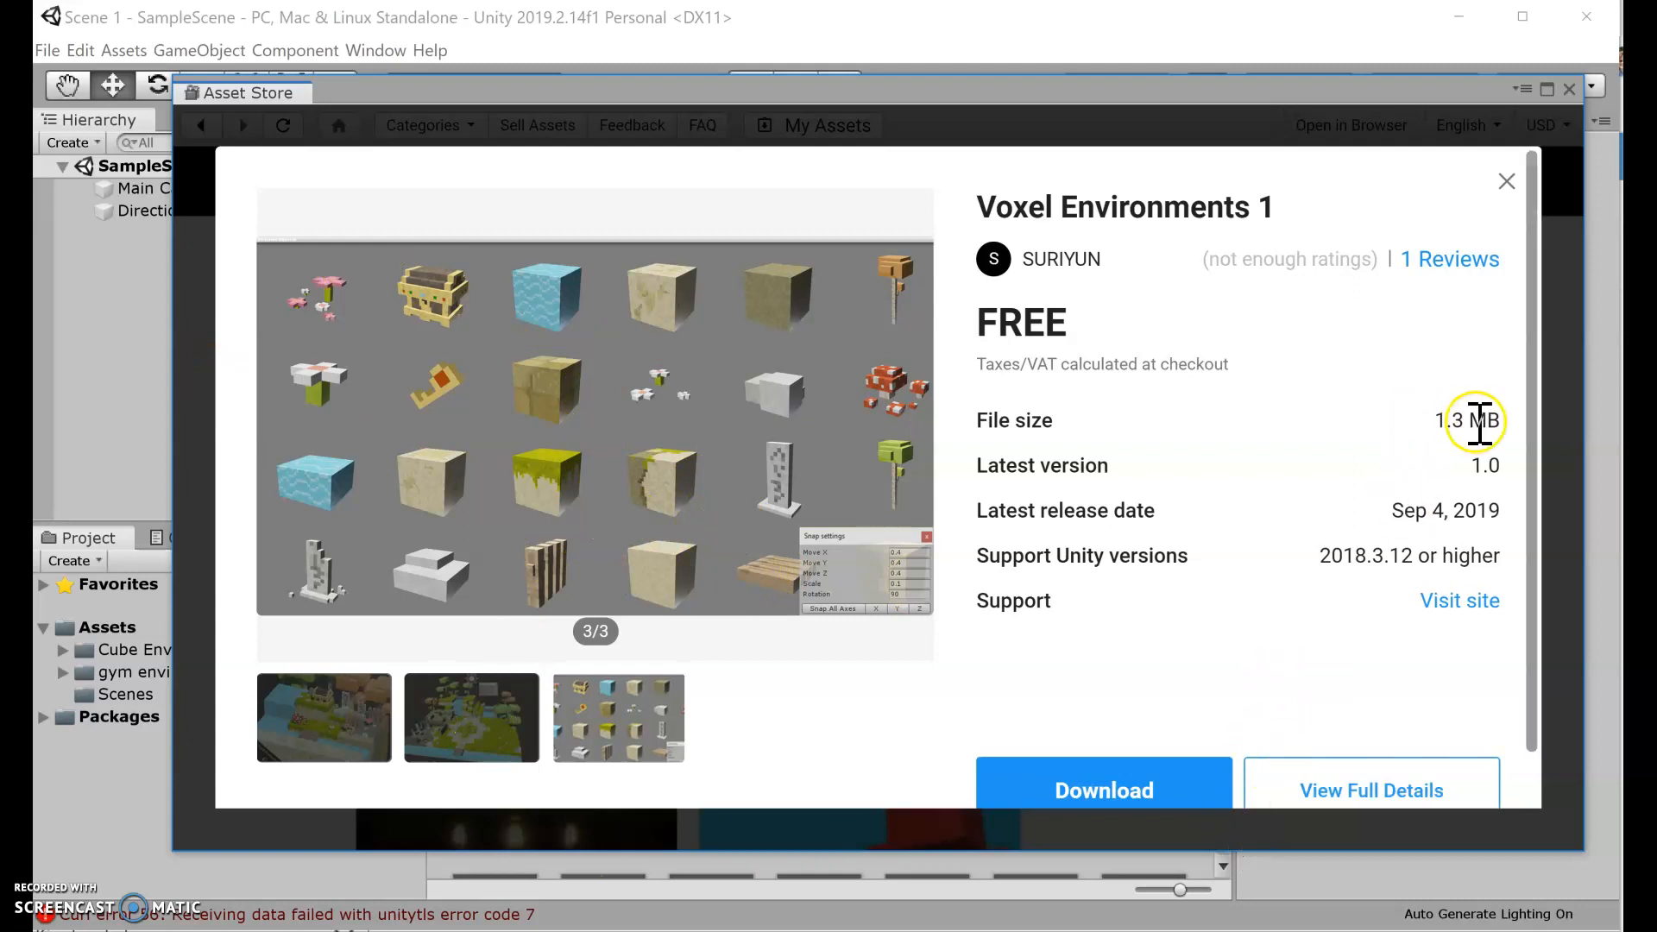
# Download Voxel Environments 1, import all of its package contents into the project, and close the Asset Store.
pyautogui.click(1062, 783)
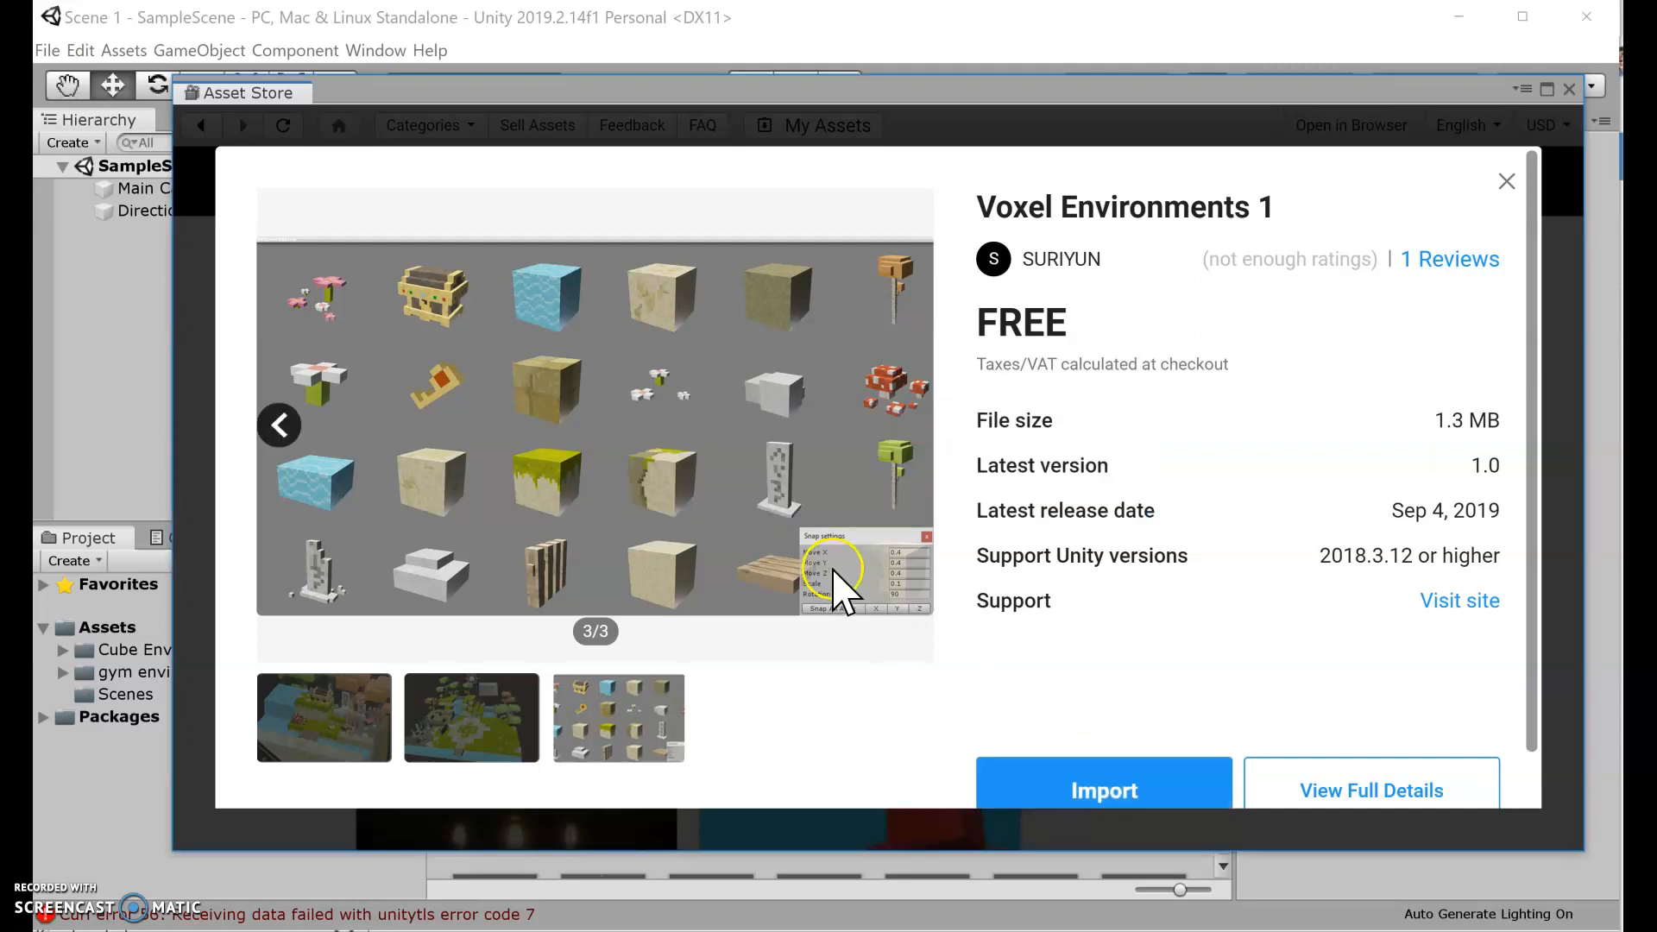
pyautogui.click(1067, 788)
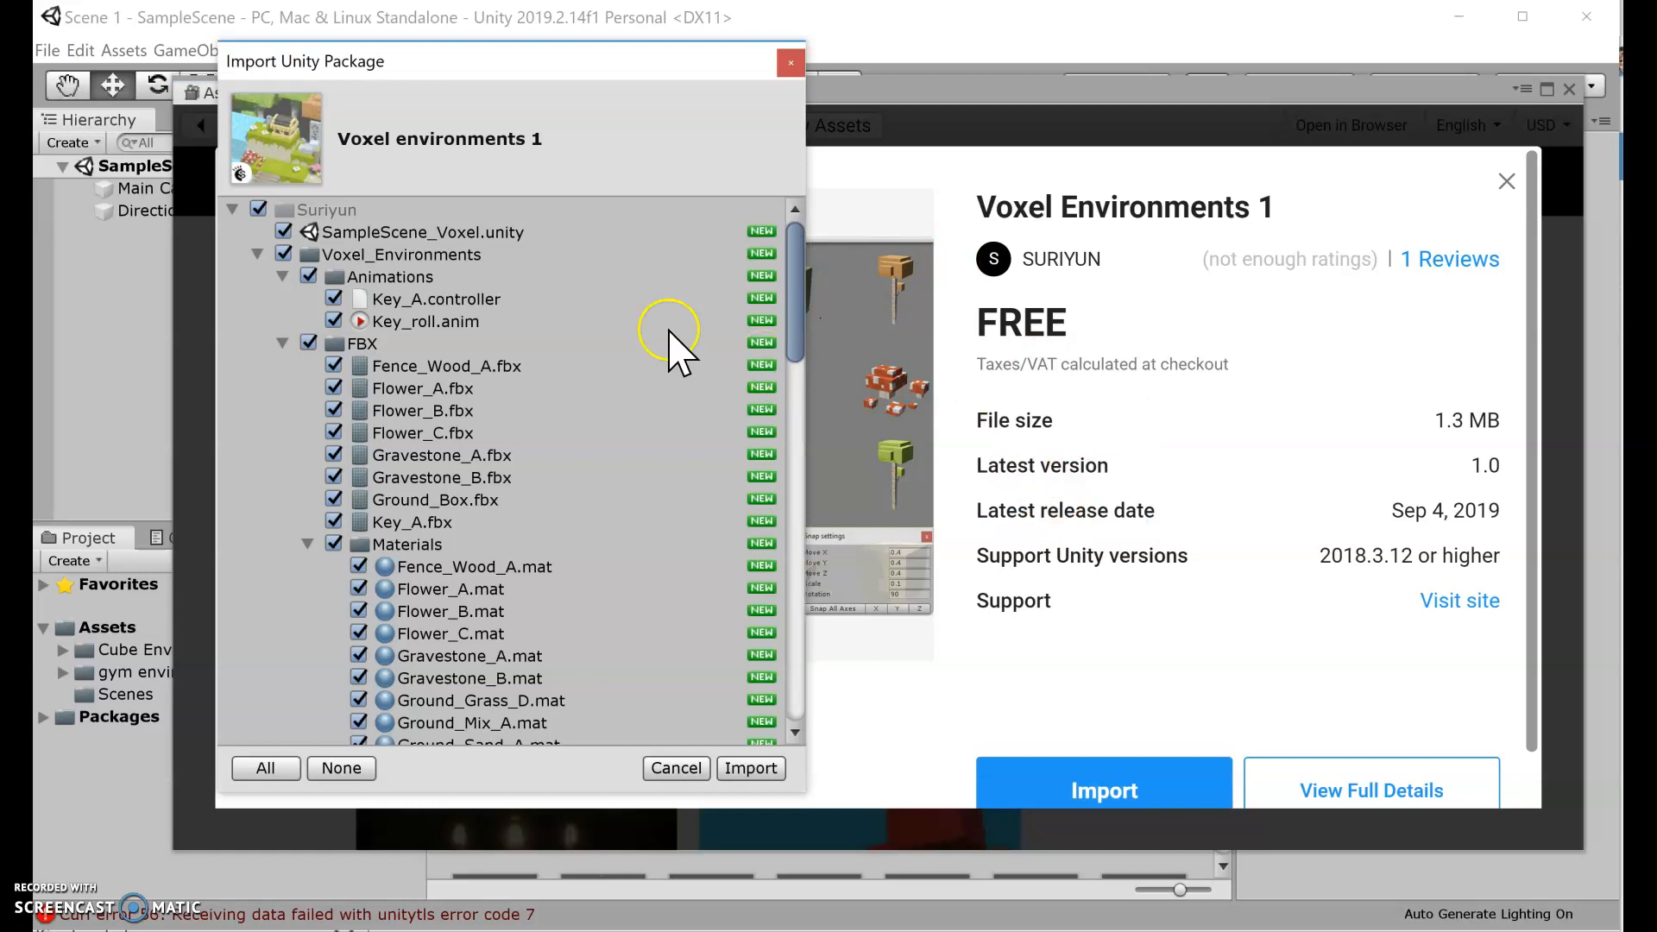
pyautogui.scroll(-15, 536, 500)
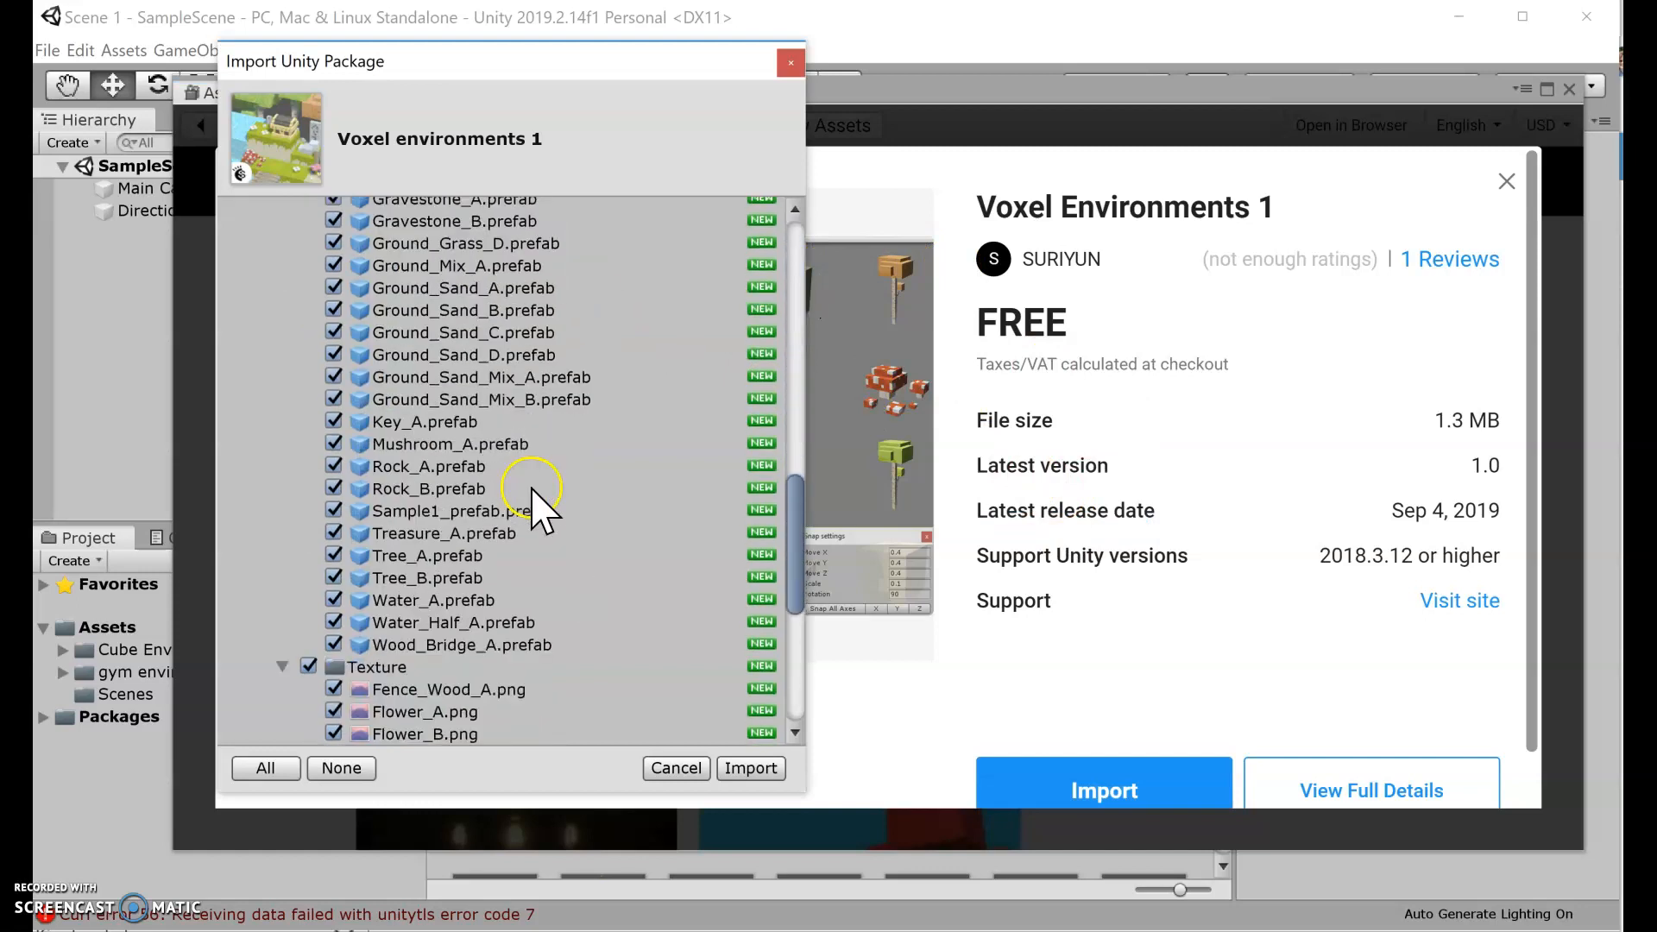
pyautogui.scroll(15, 533, 490)
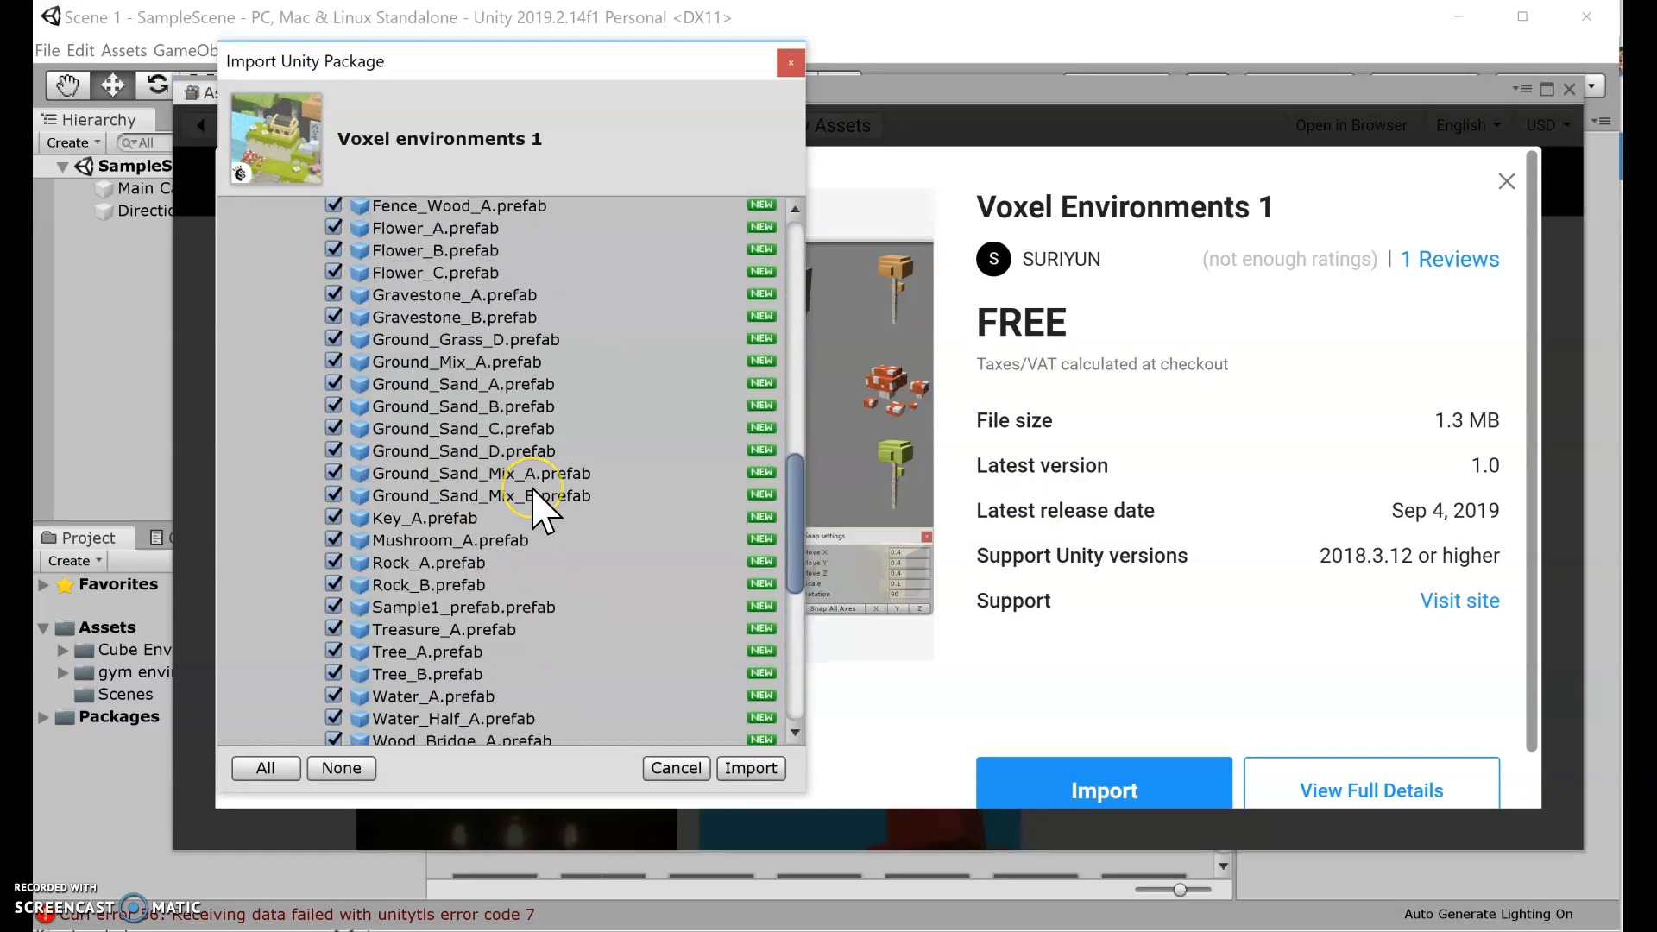
pyautogui.click(758, 771)
pyautogui.click(753, 414)
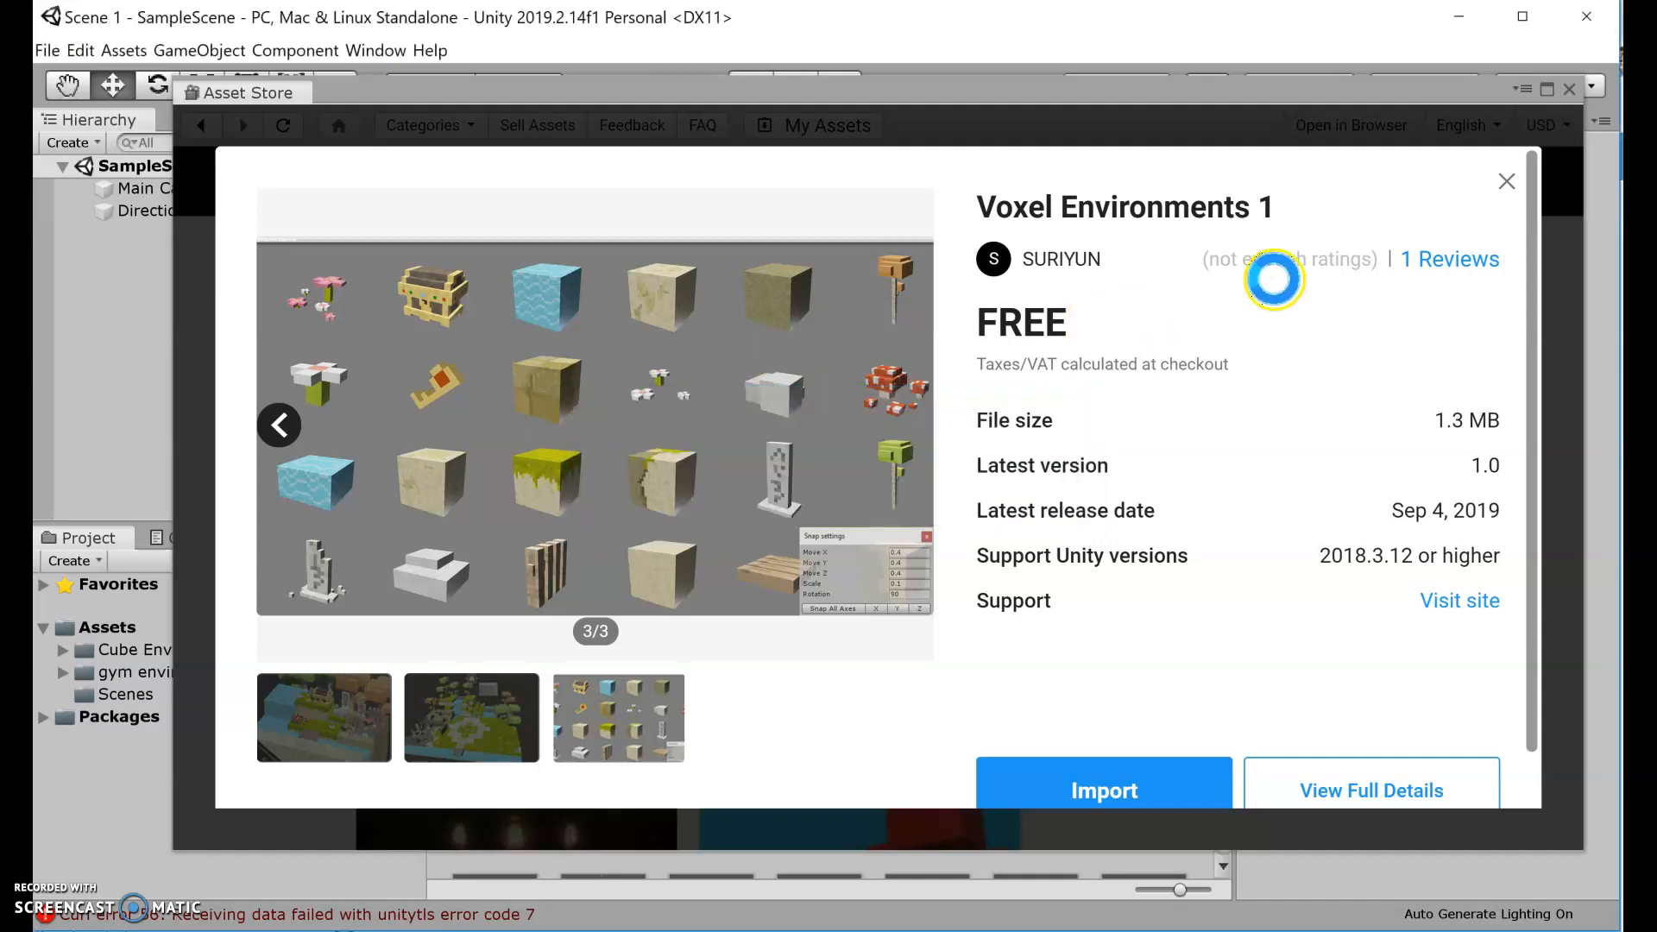
pyautogui.click(1570, 89)
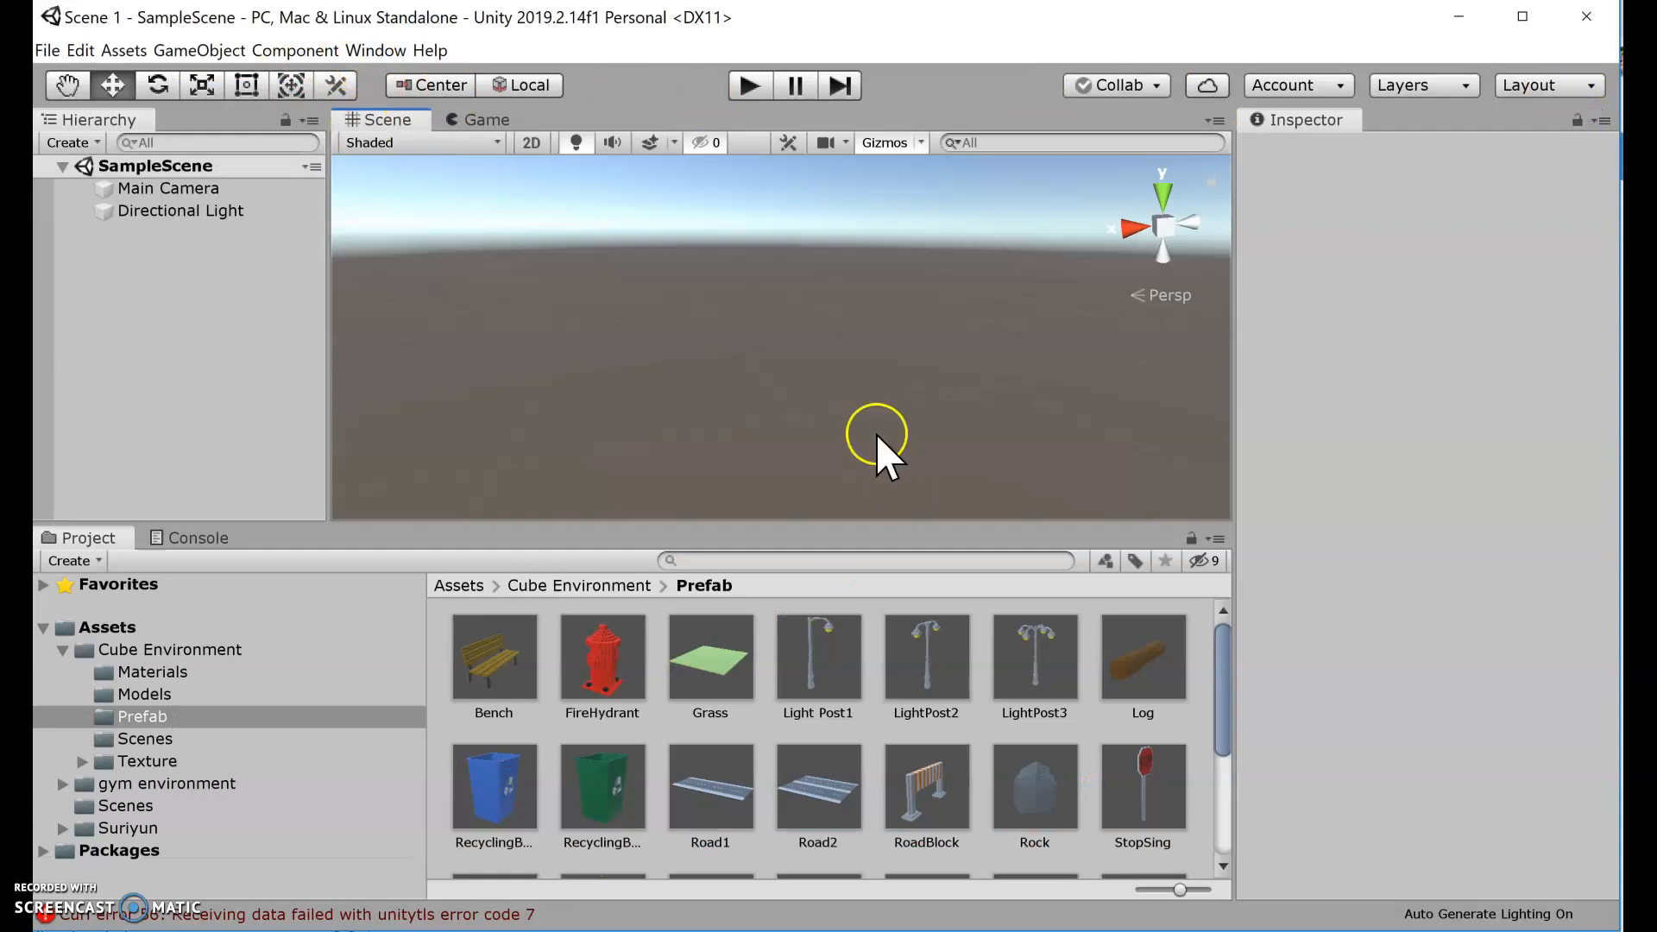
# Examine the available models in the Prefab folder of the Cube Environment assets.
pyautogui.click(58, 649)
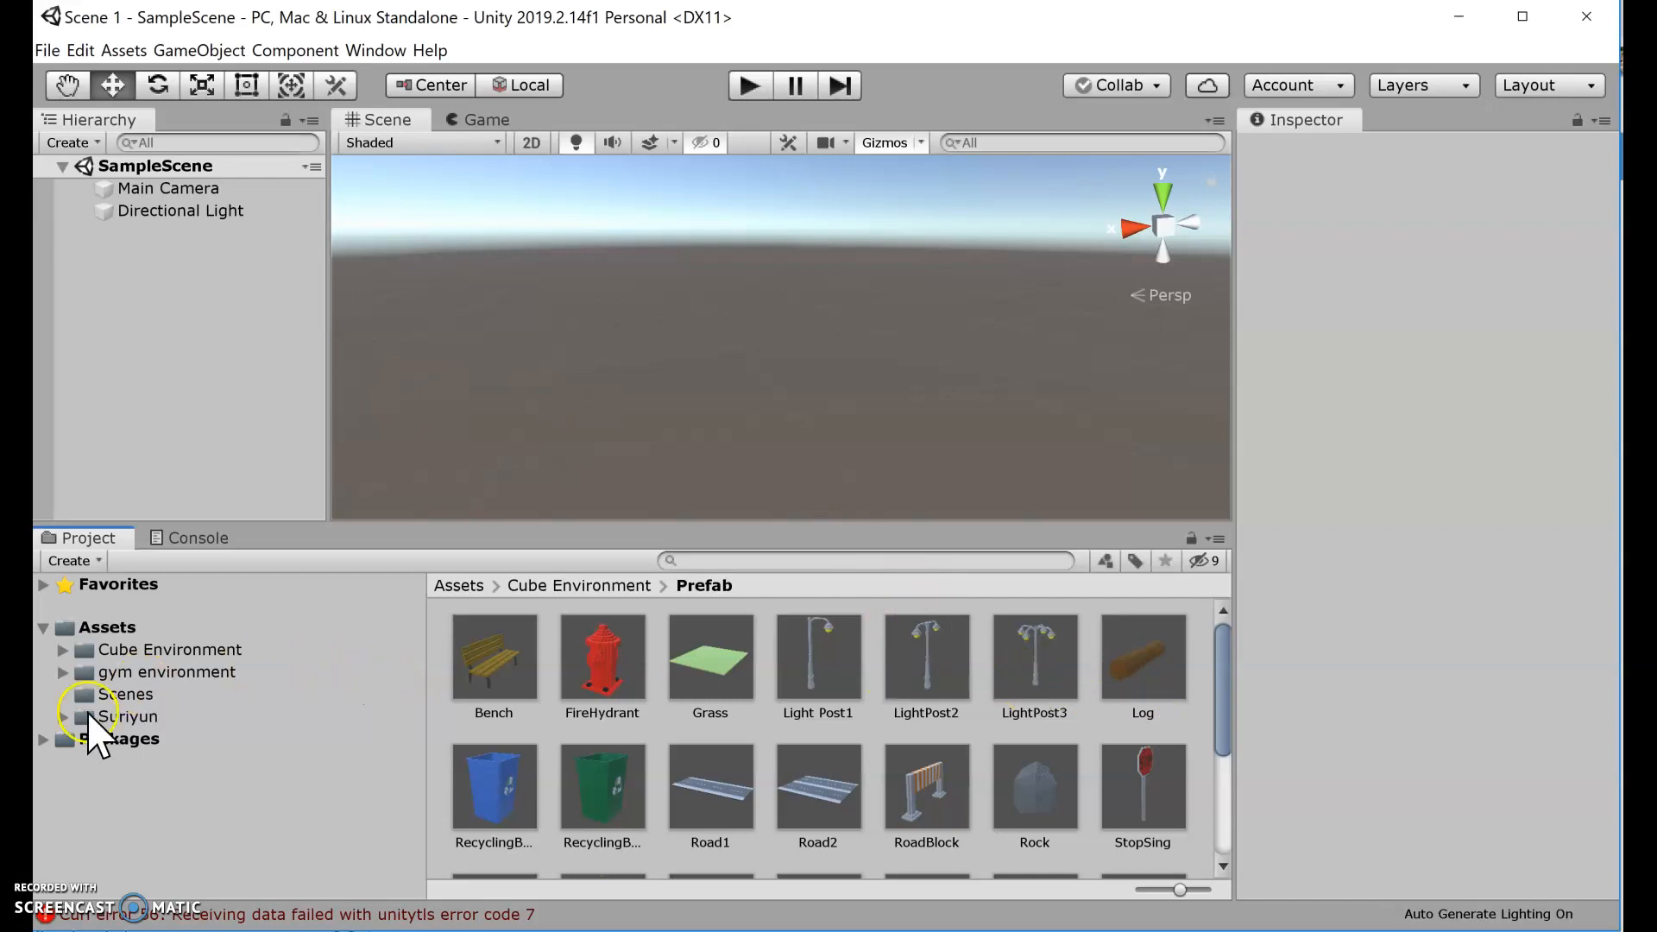
pyautogui.click(63, 650)
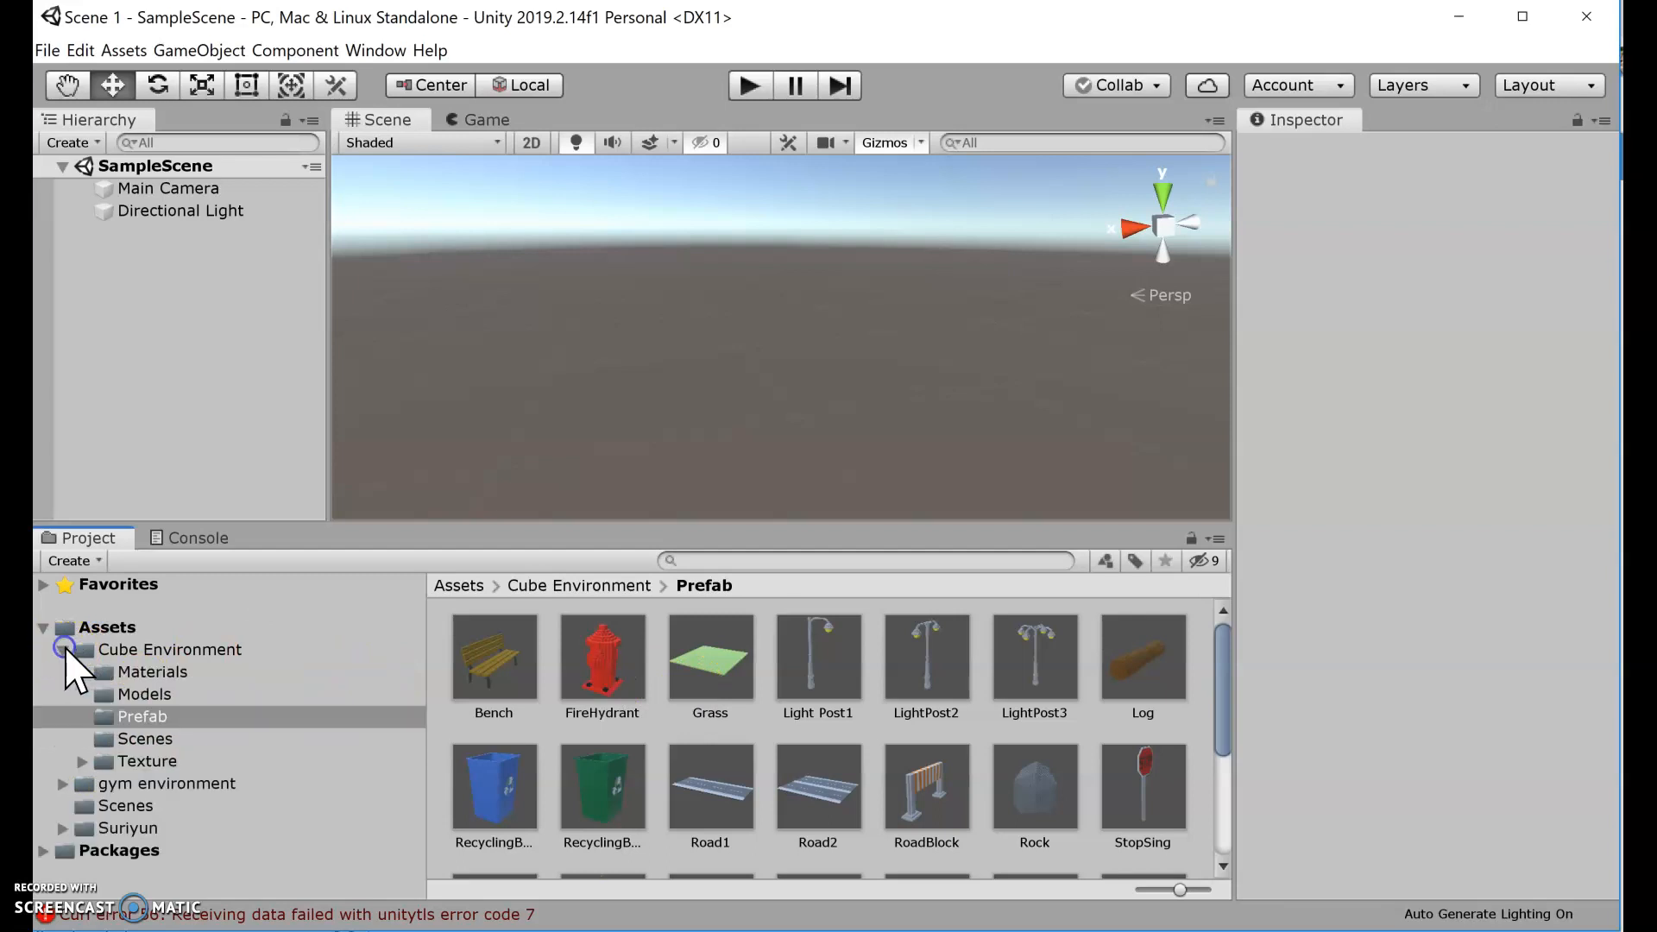
pyautogui.click(143, 716)
pyautogui.scroll(-3, 734, 760)
pyautogui.scroll(3, 731, 749)
pyautogui.scroll(-3, 729, 750)
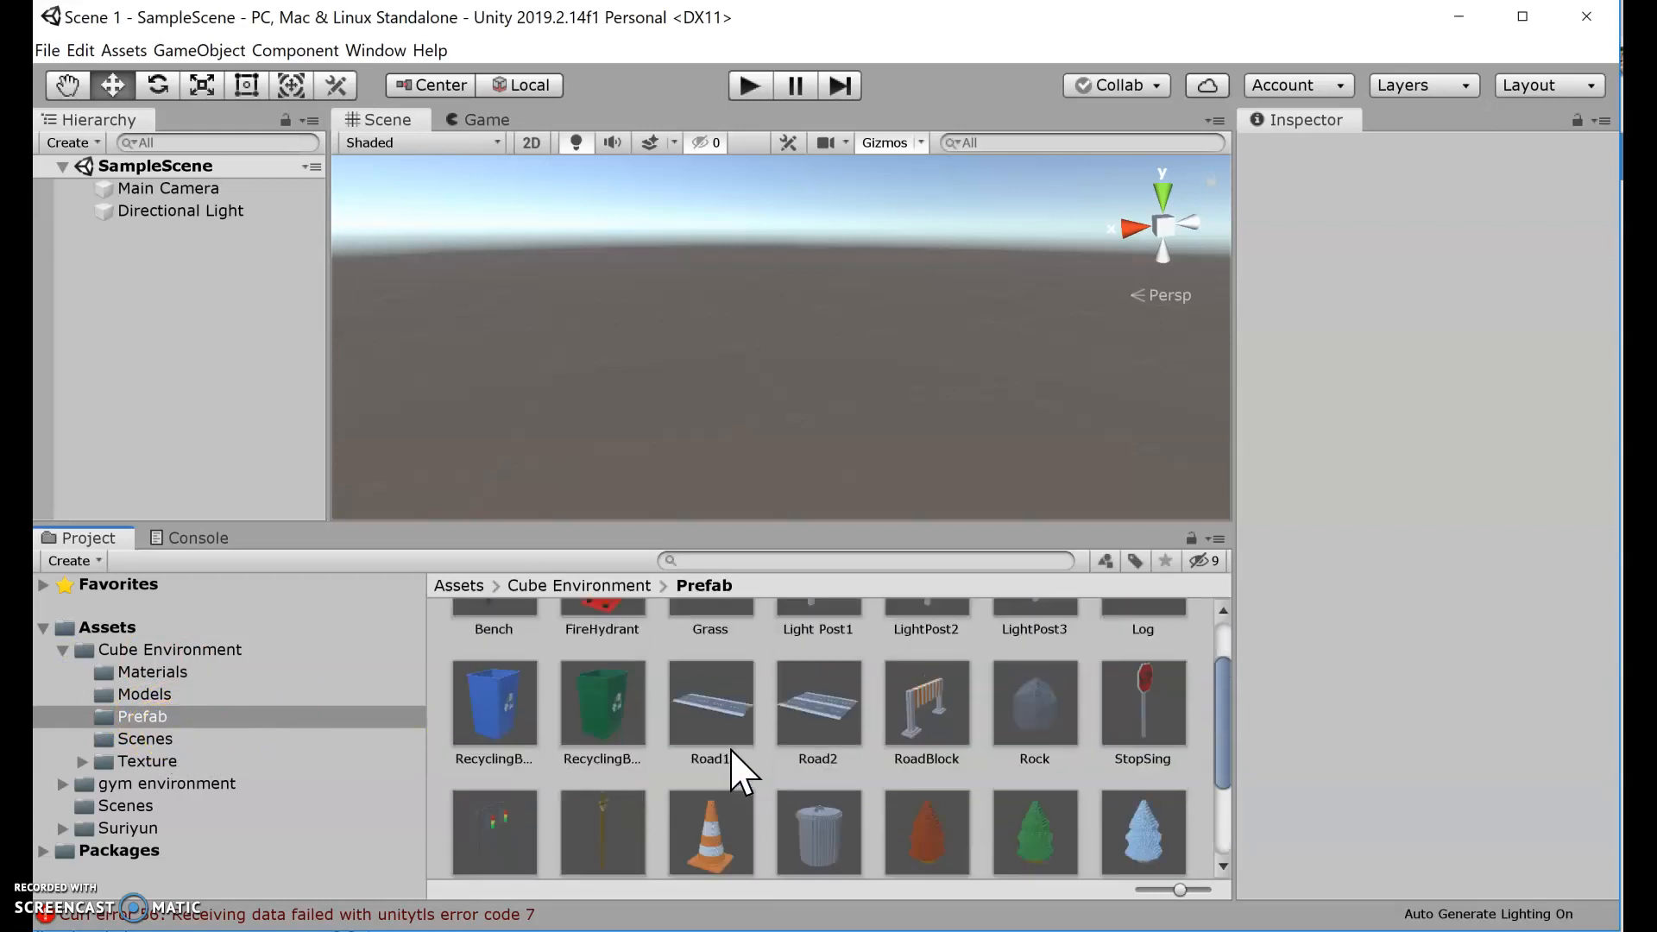
pyautogui.scroll(3, 740, 771)
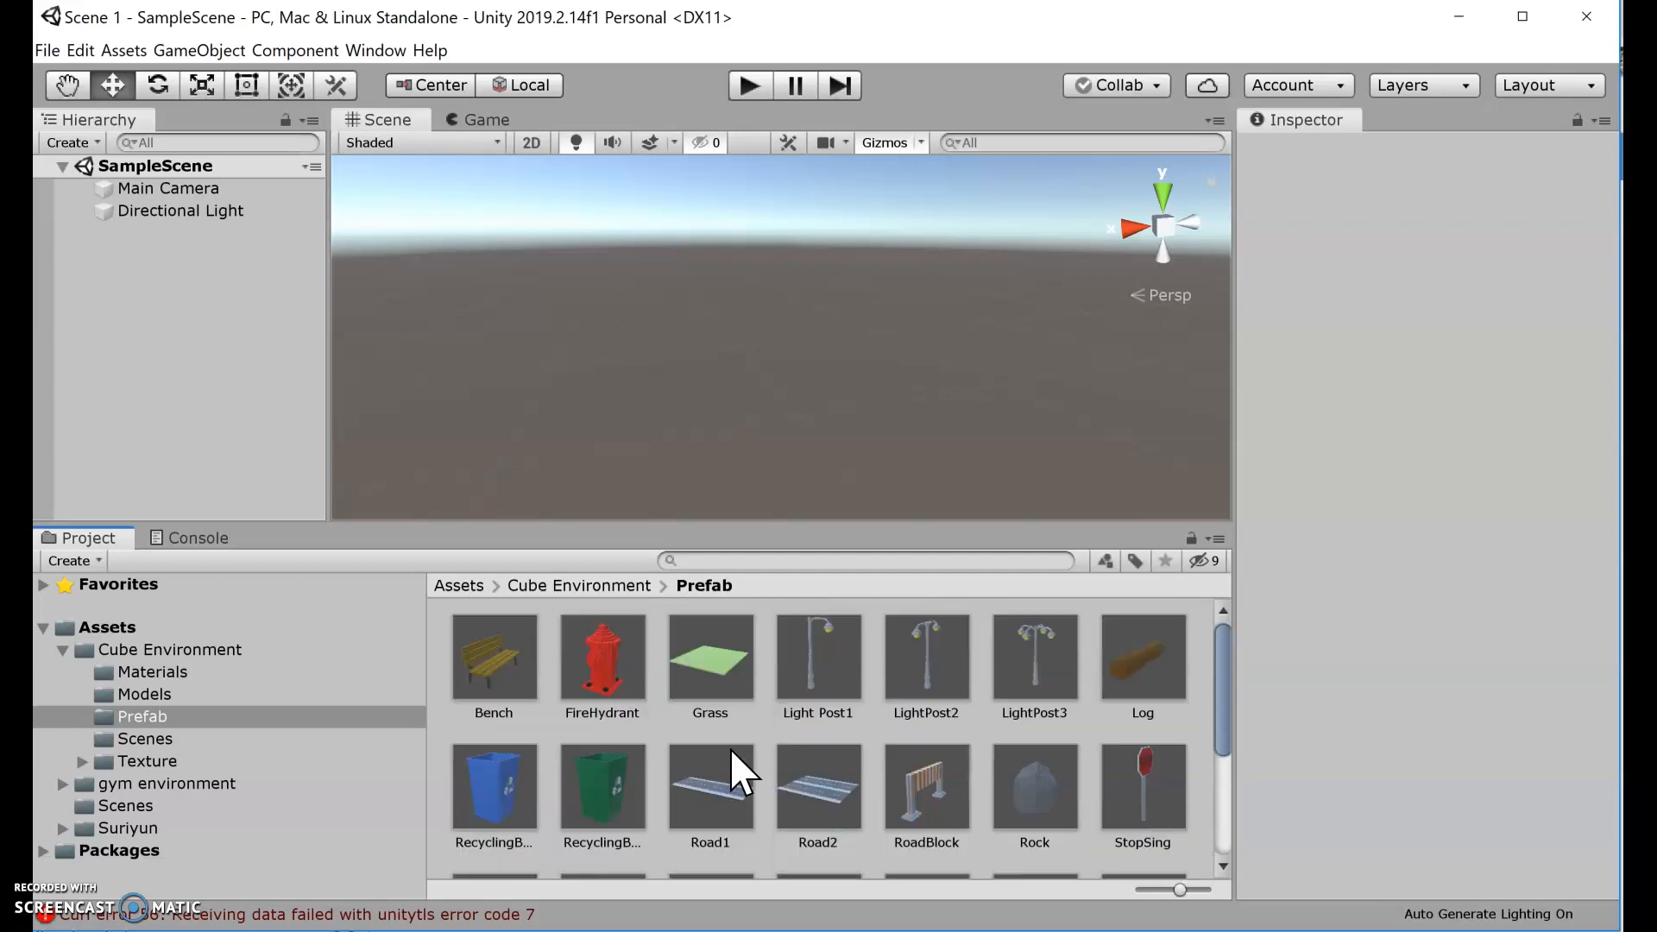
# Place the Road2 prefab in the scene and set its position to X 0, Y 0, Z 0, keeping it selected.
pyautogui.moveTo(833, 807); pyautogui.dragTo(733, 444)
pyautogui.scroll(-10, 740, 393)
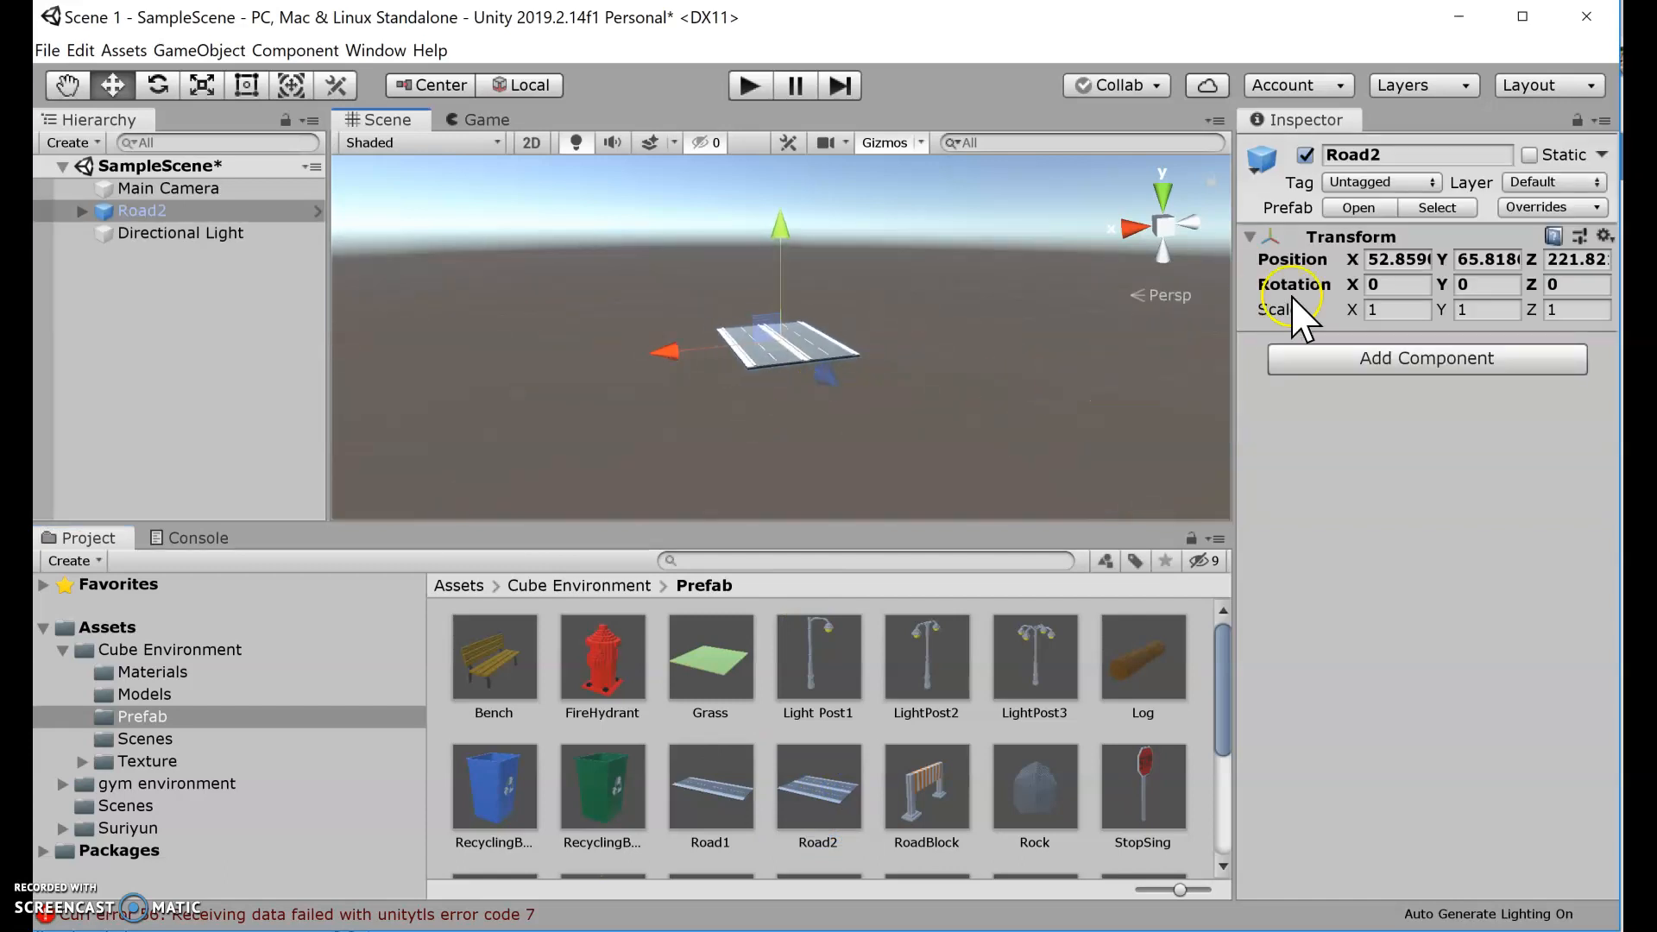
pyautogui.click(1407, 261)
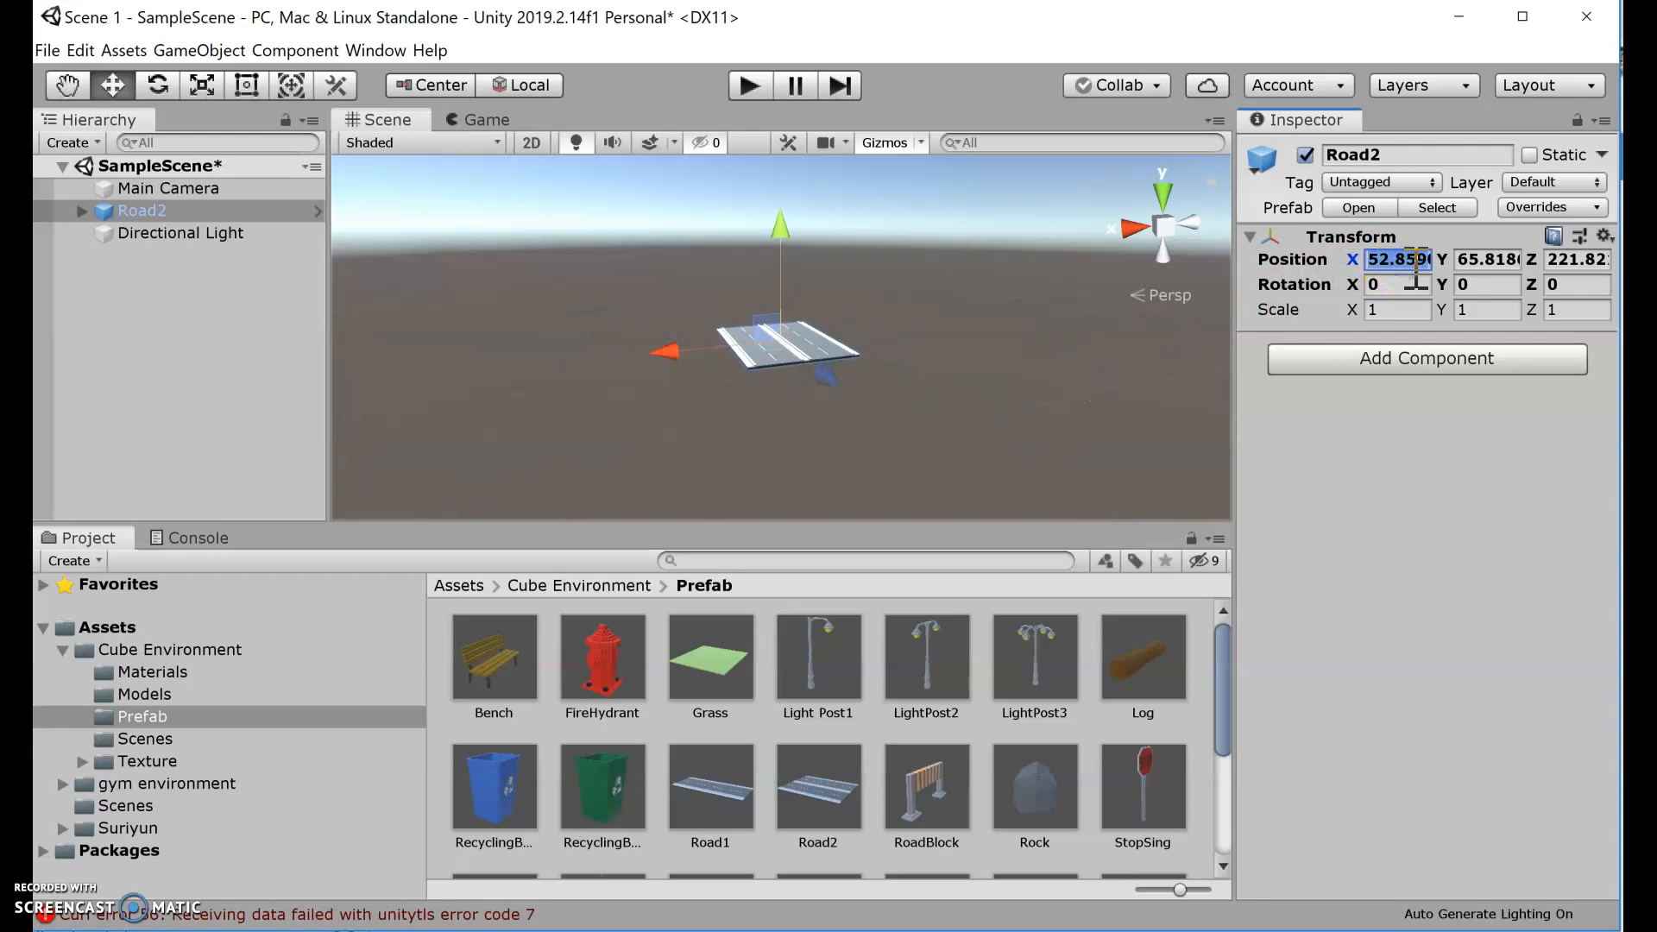
pyautogui.write('0')
pyautogui.press('Tab')
pyautogui.write('0')
pyautogui.press('Tab')
pyautogui.write('0')
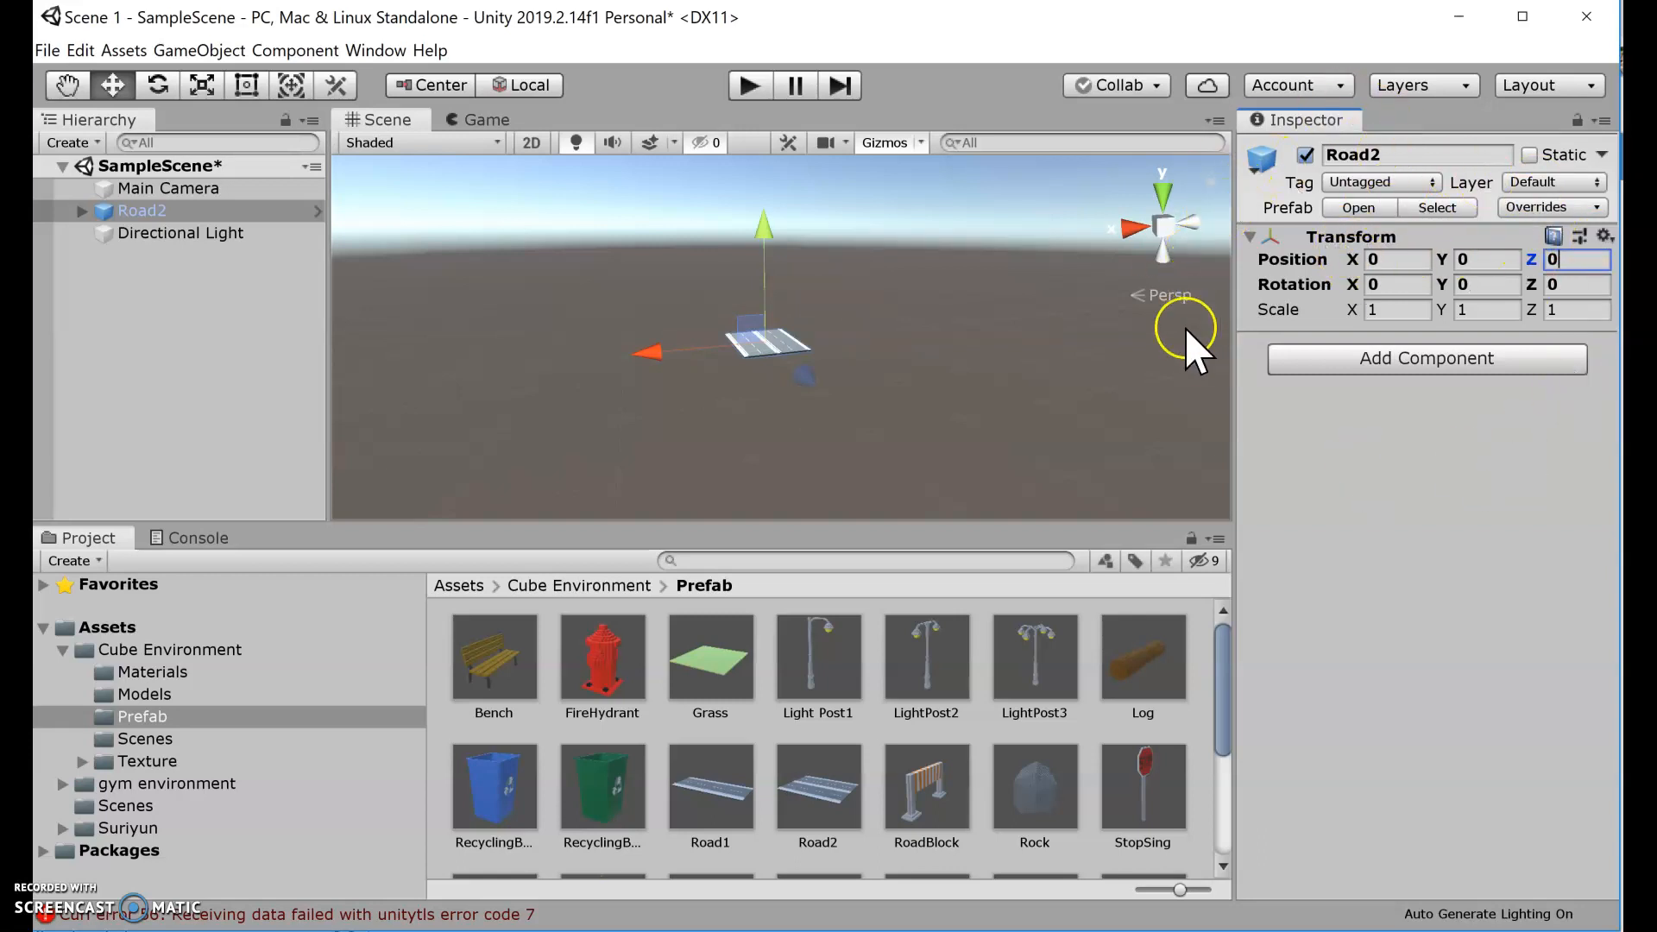
pyautogui.click(438, 406)
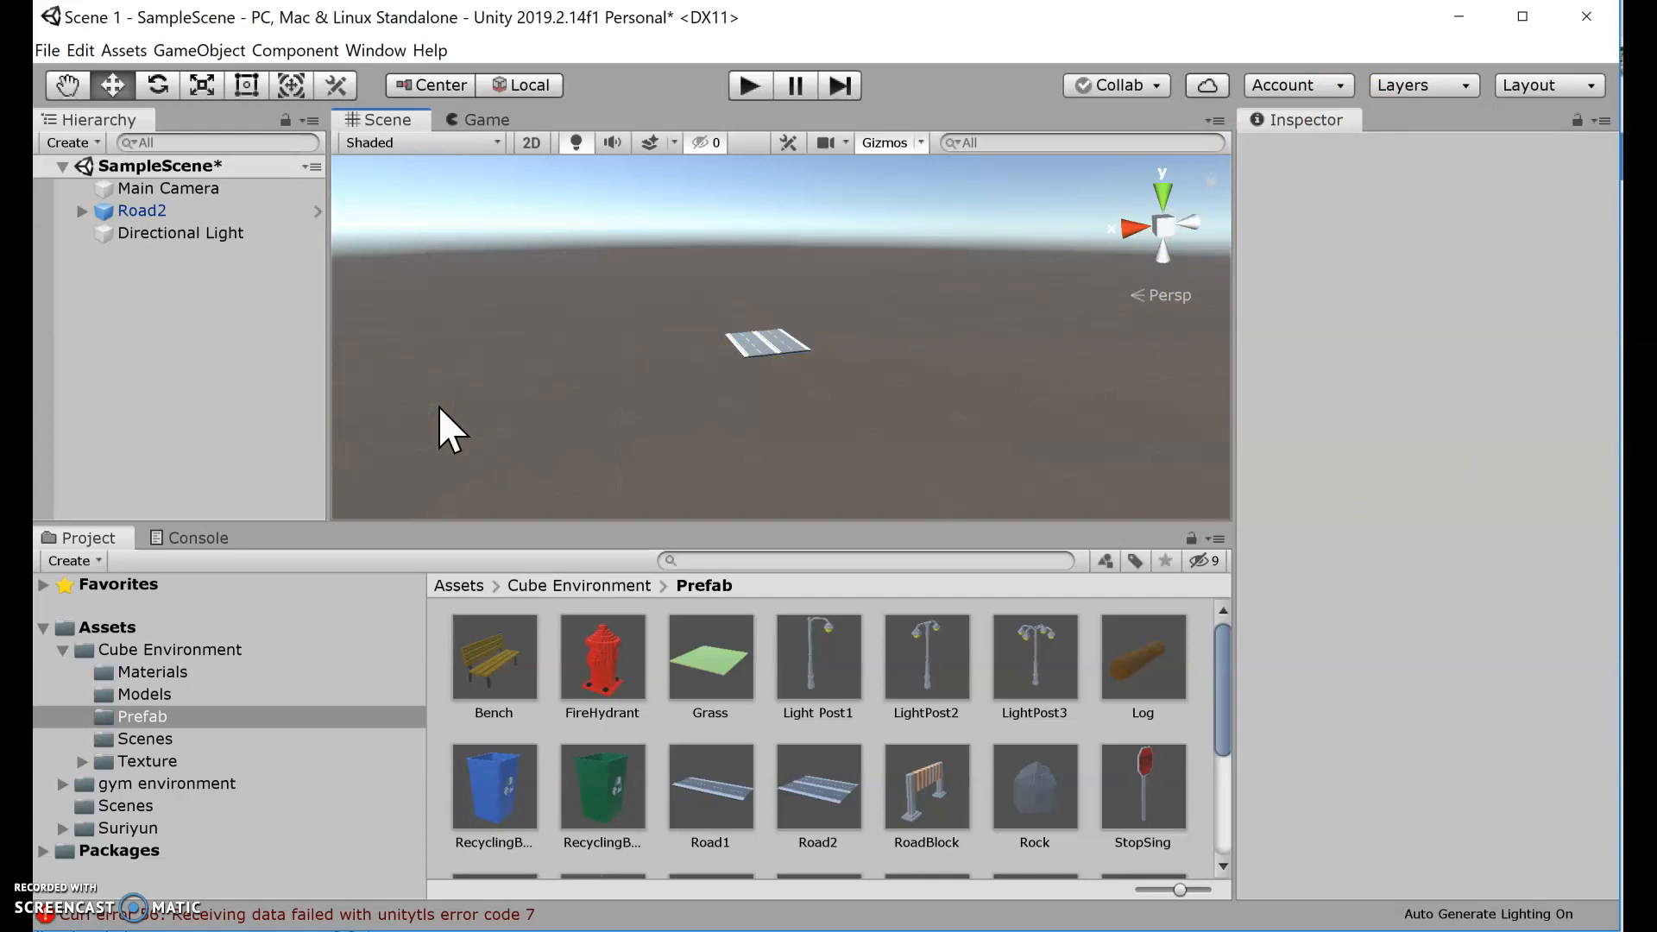
pyautogui.click(145, 212)
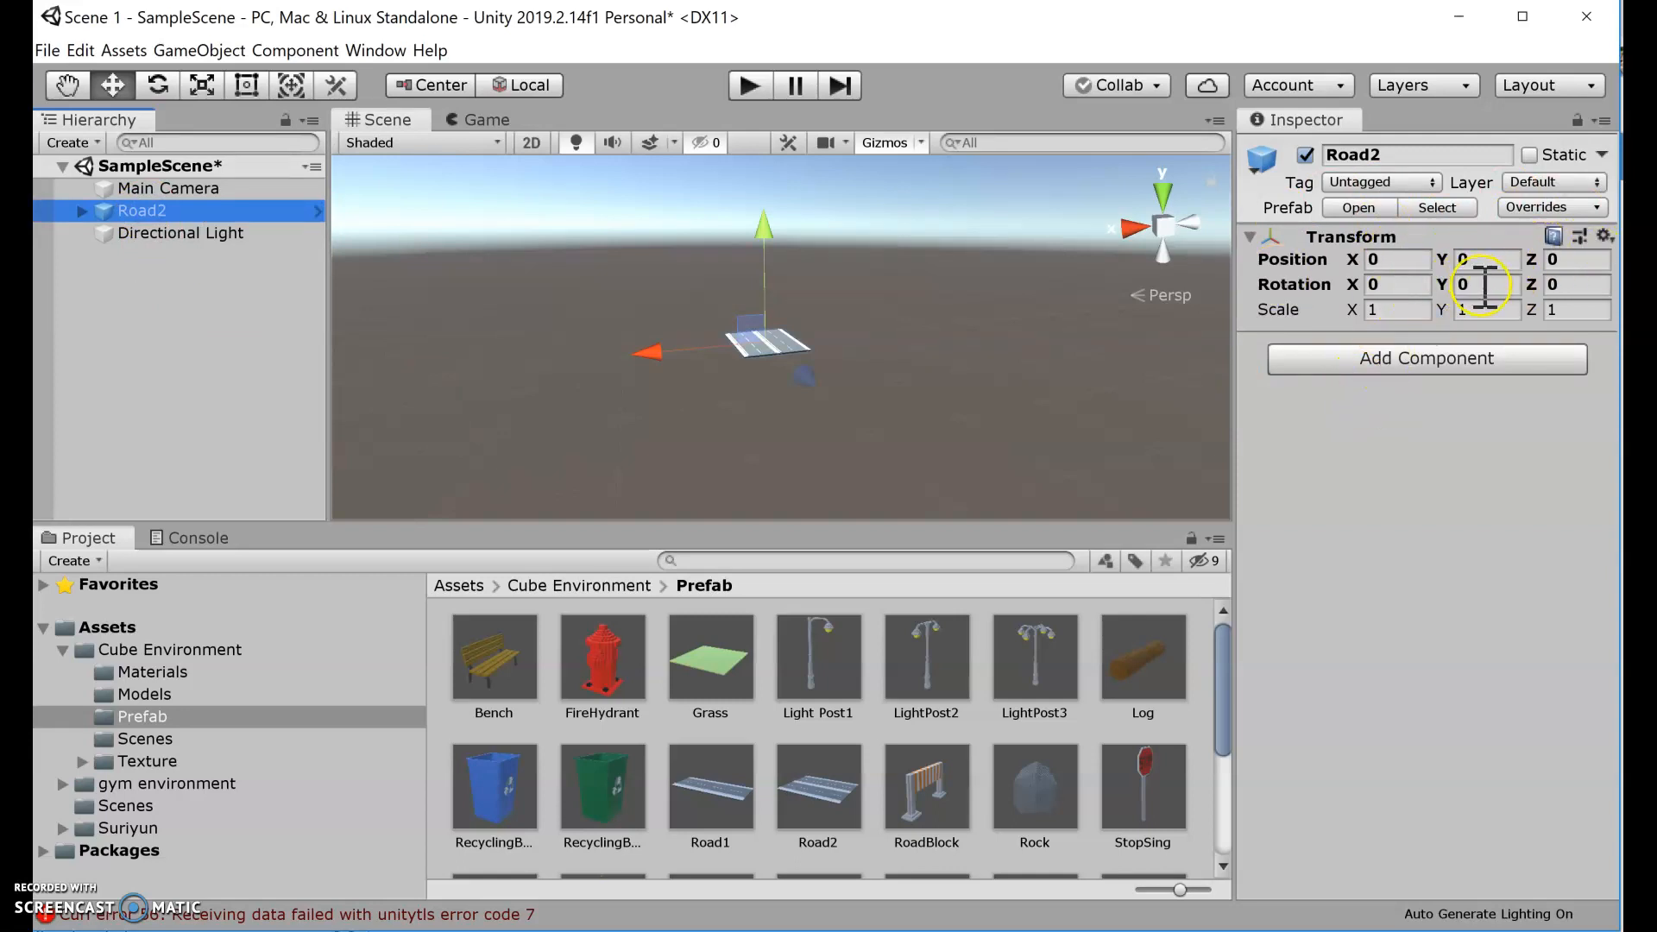
# Set the Y rotation of the Road2 object to 90.
pyautogui.click(1485, 284)
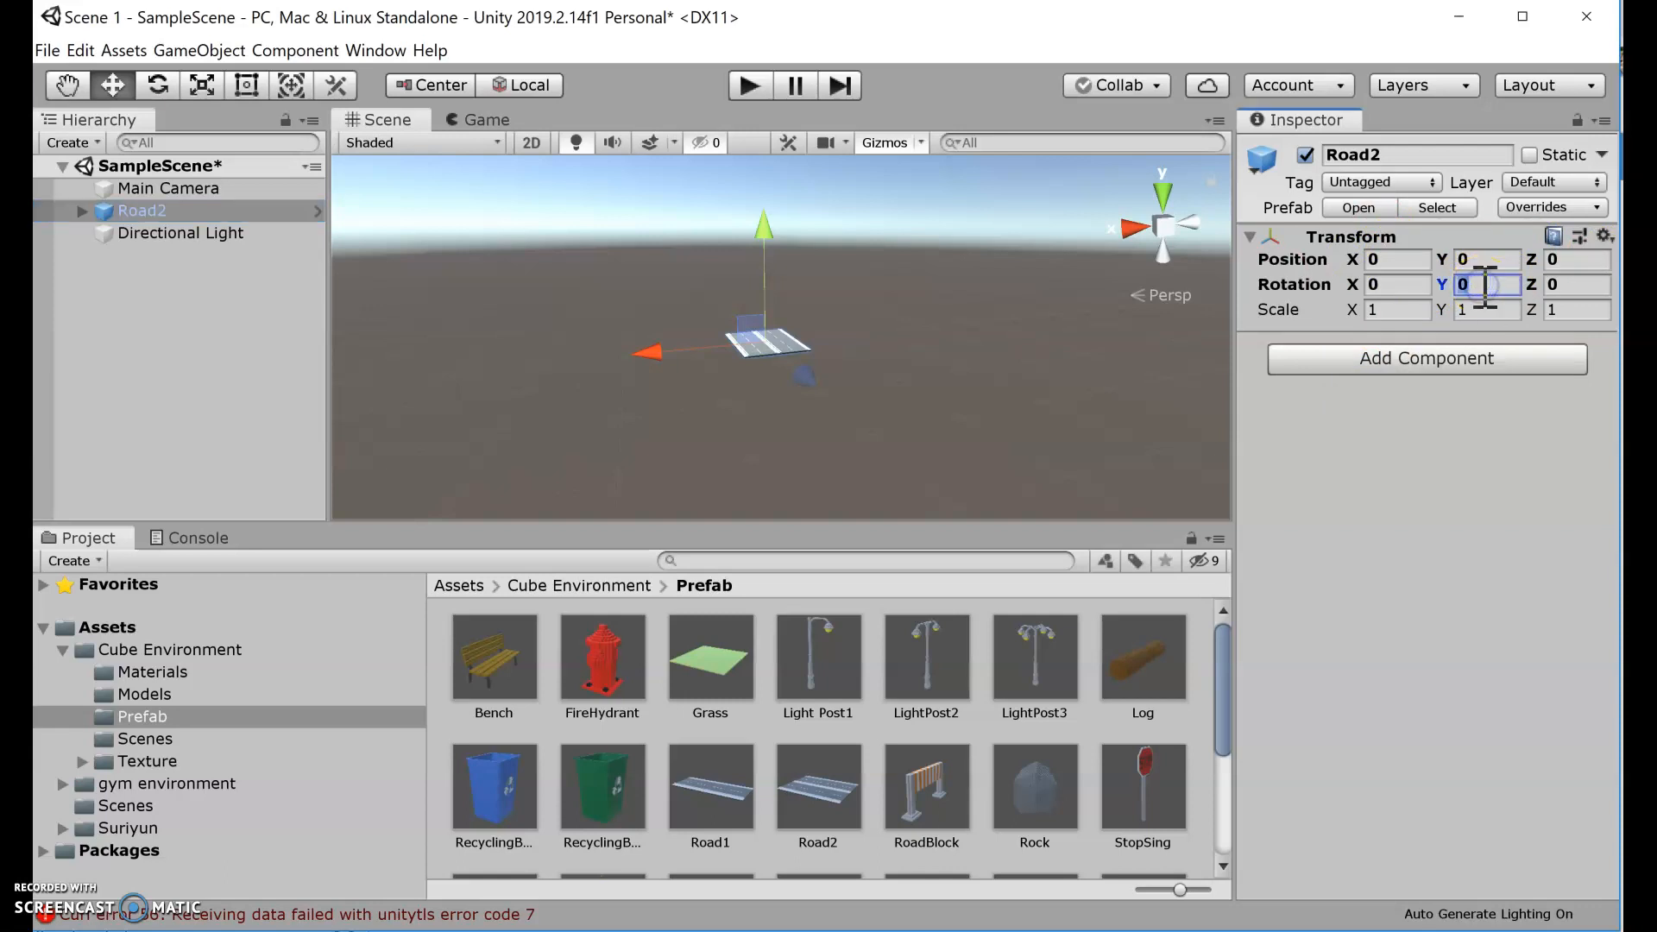
pyautogui.write('90')
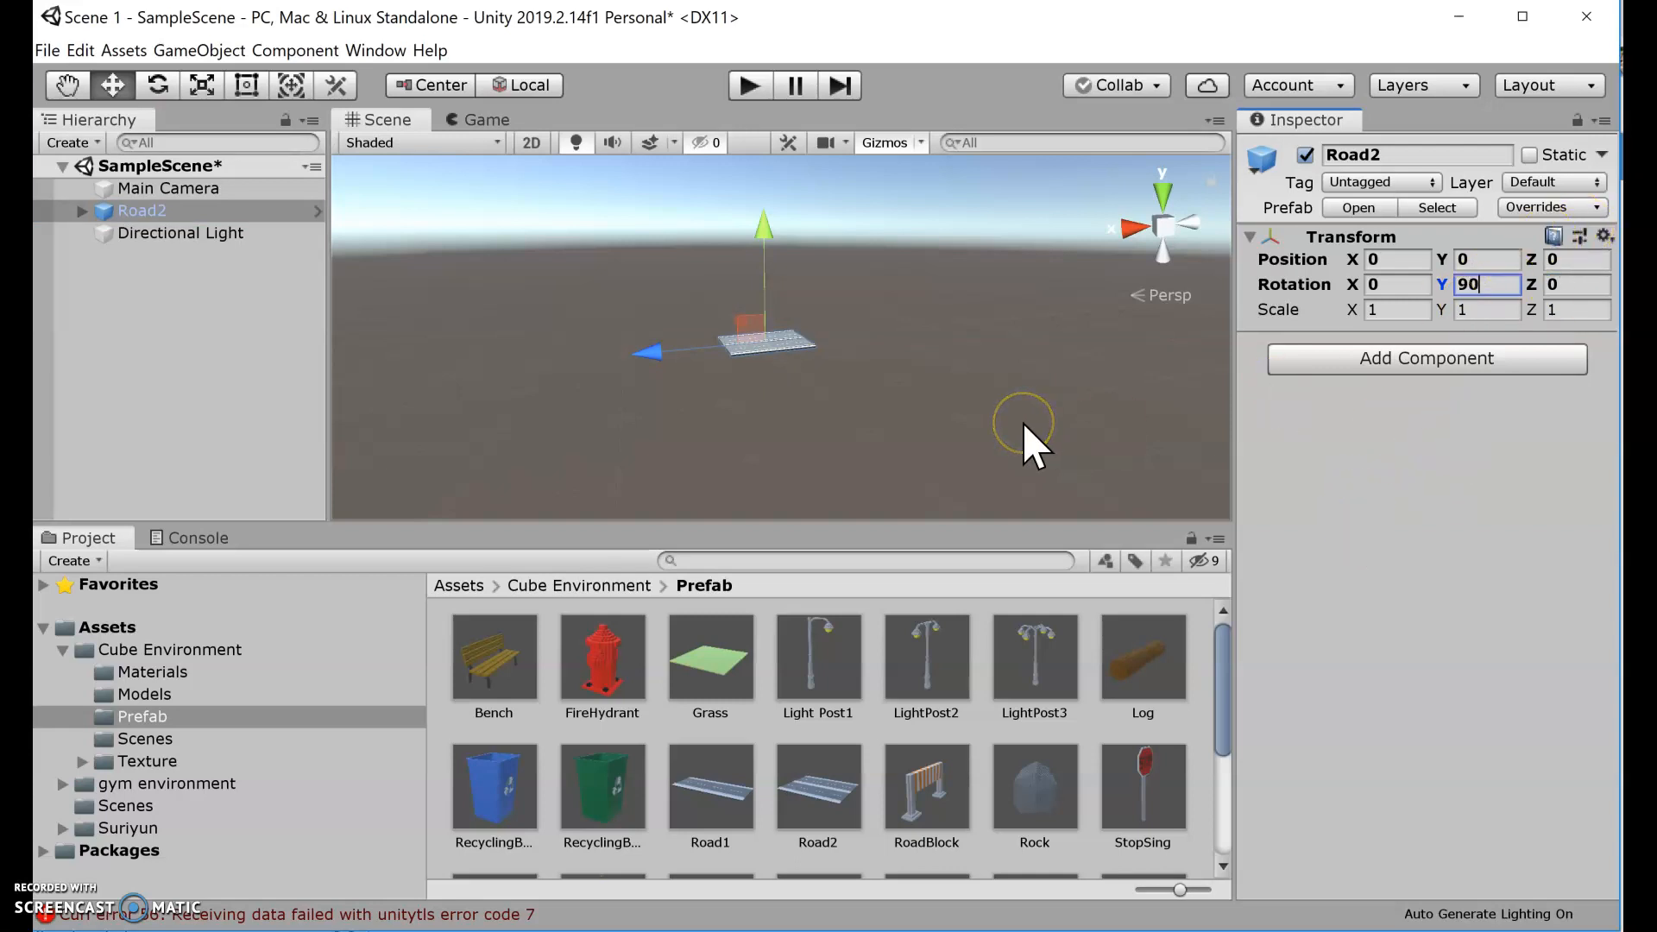
pyautogui.scroll(4, 1018, 414)
pyautogui.scroll(1, 1019, 418)
pyautogui.click(814, 787)
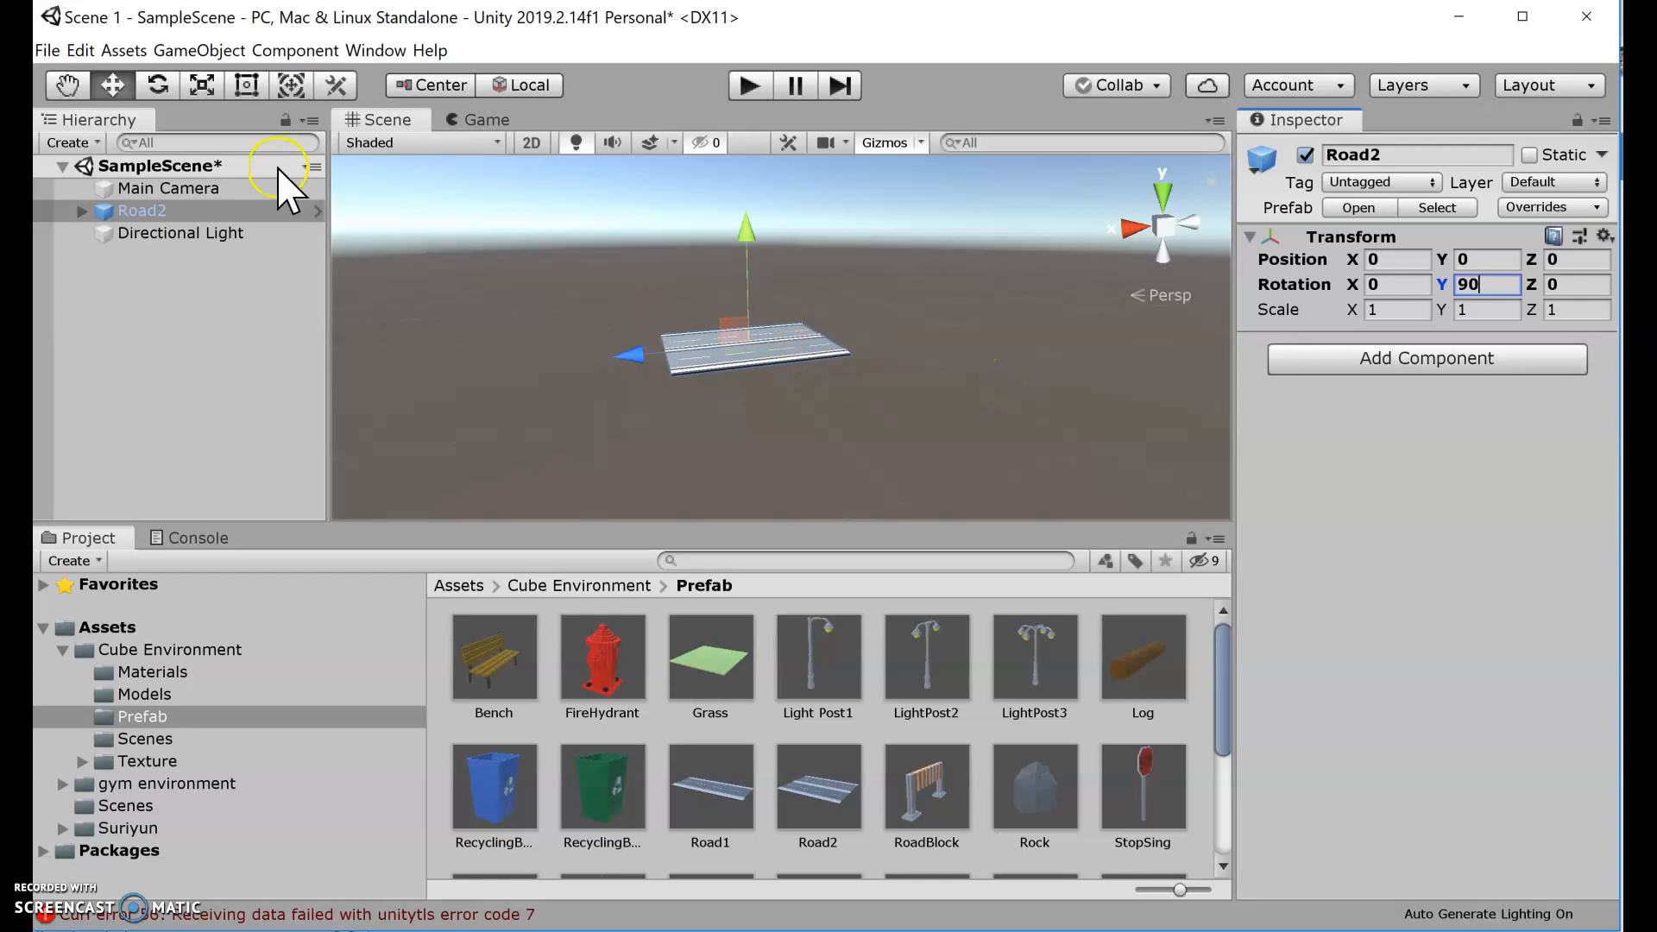
pyautogui.click(154, 212)
# Place the RoadBlock prefab in the scene at position X 0, Y 0, Z 0 and set its Y rotation to 90.
pyautogui.moveTo(928, 779); pyautogui.dragTo(651, 326)
pyautogui.click(1417, 259)
pyautogui.write('0')
pyautogui.press('Tab')
pyautogui.write('0')
pyautogui.press('Tab')
pyautogui.write('0')
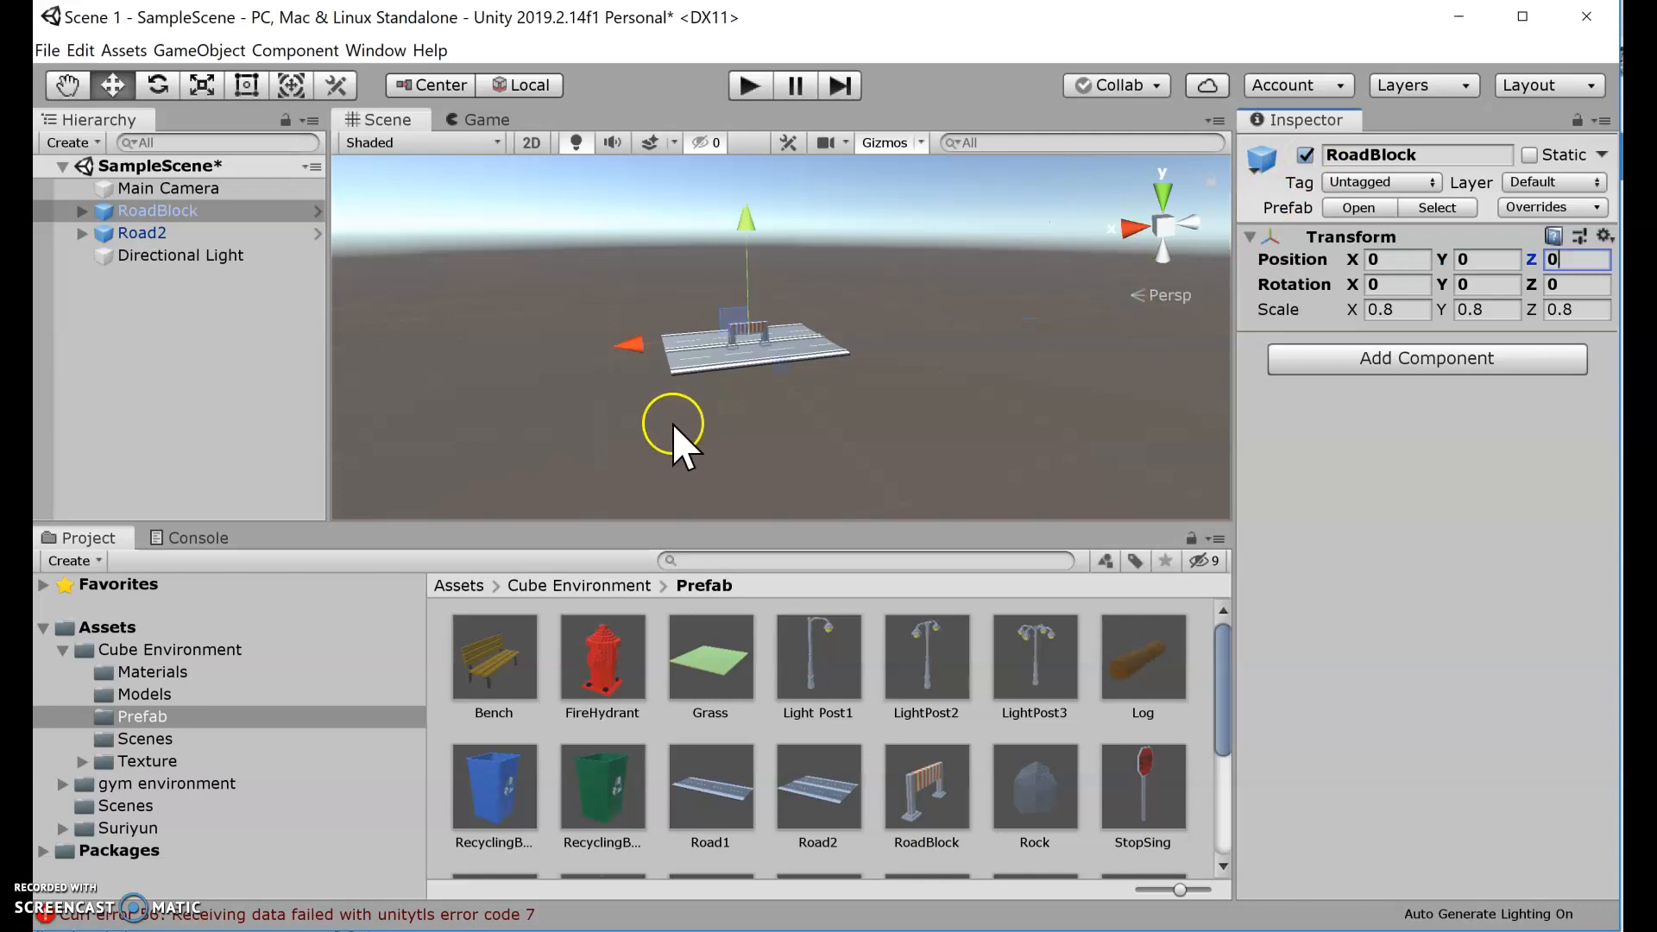
pyautogui.click(1491, 288)
pyautogui.write('90')
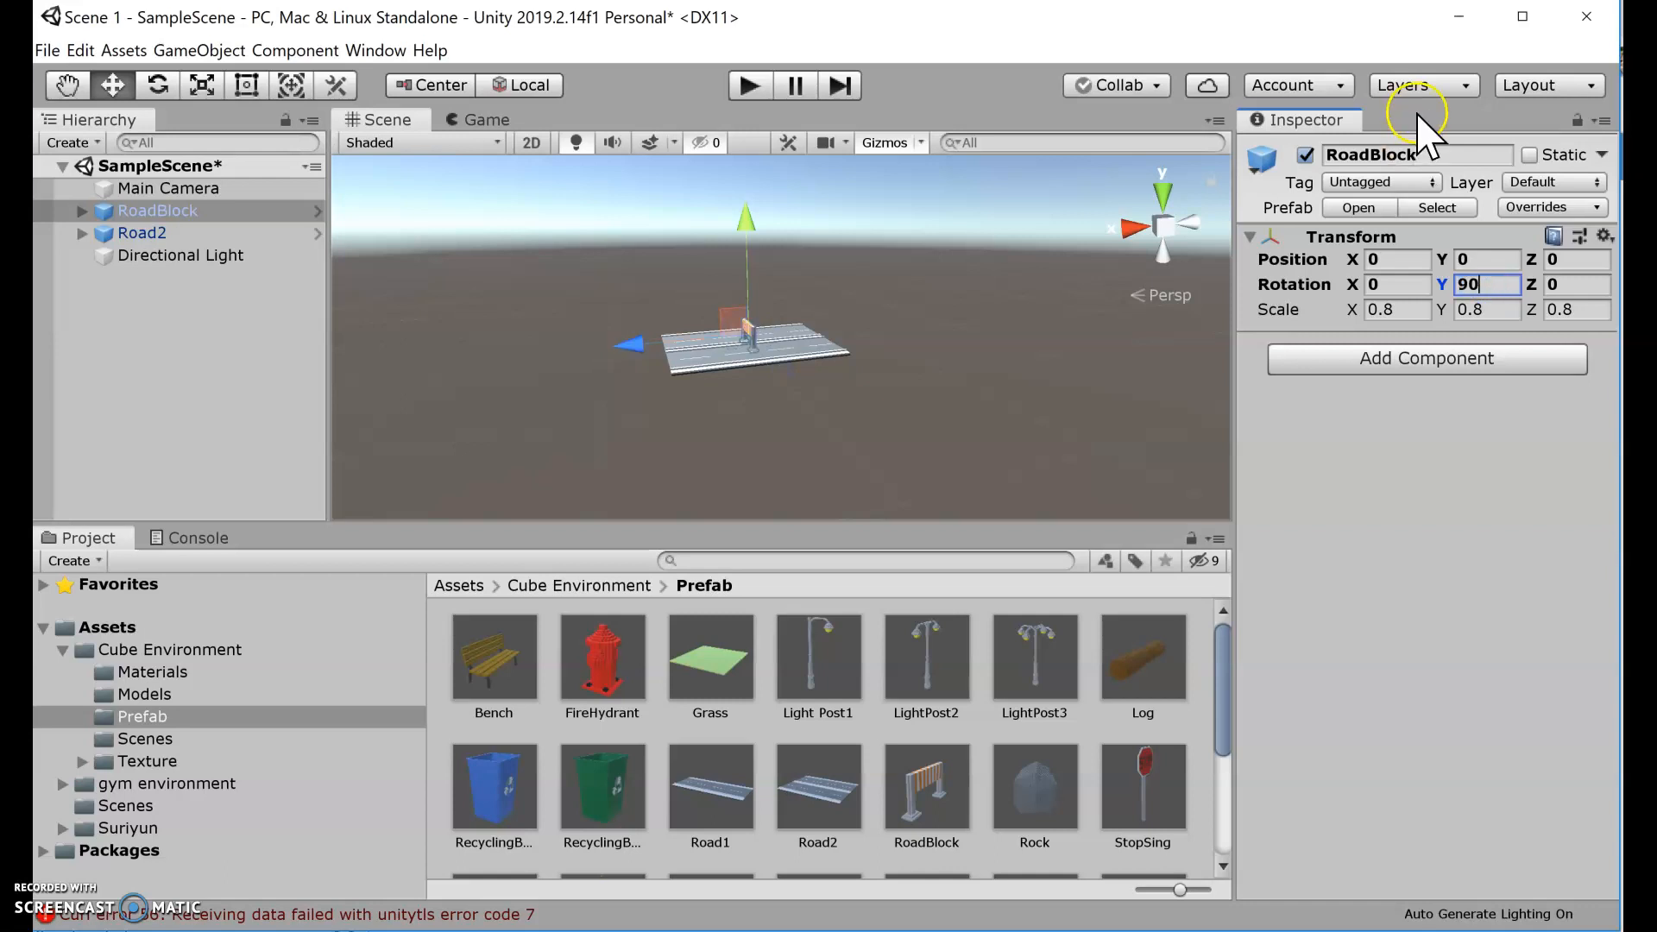
# Move the RoadBlock across the road surface to the end of the near carriageway, at about X 57.5, Z 22.3.
pyautogui.scroll(5, 851, 336)
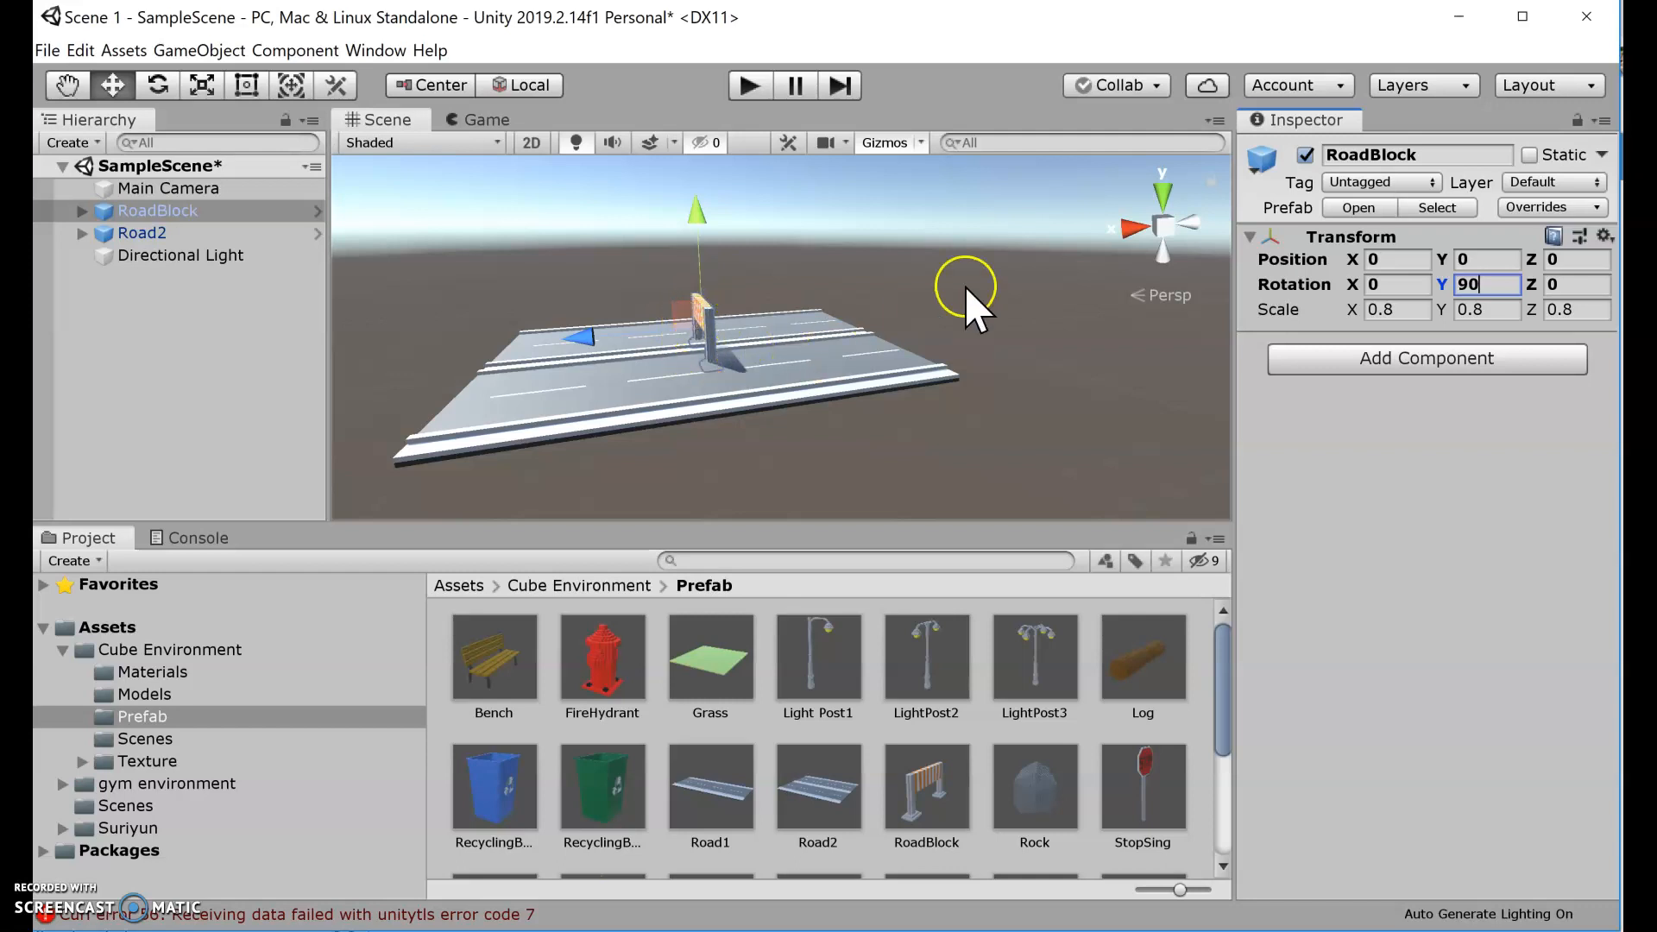
pyautogui.keyDown('alt'); pyautogui.moveTo(1041, 314); pyautogui.dragTo(1000, 449); pyautogui.keyUp('alt')
pyautogui.click(700, 314)
pyautogui.moveTo(701, 316); pyautogui.dragTo(474, 414)
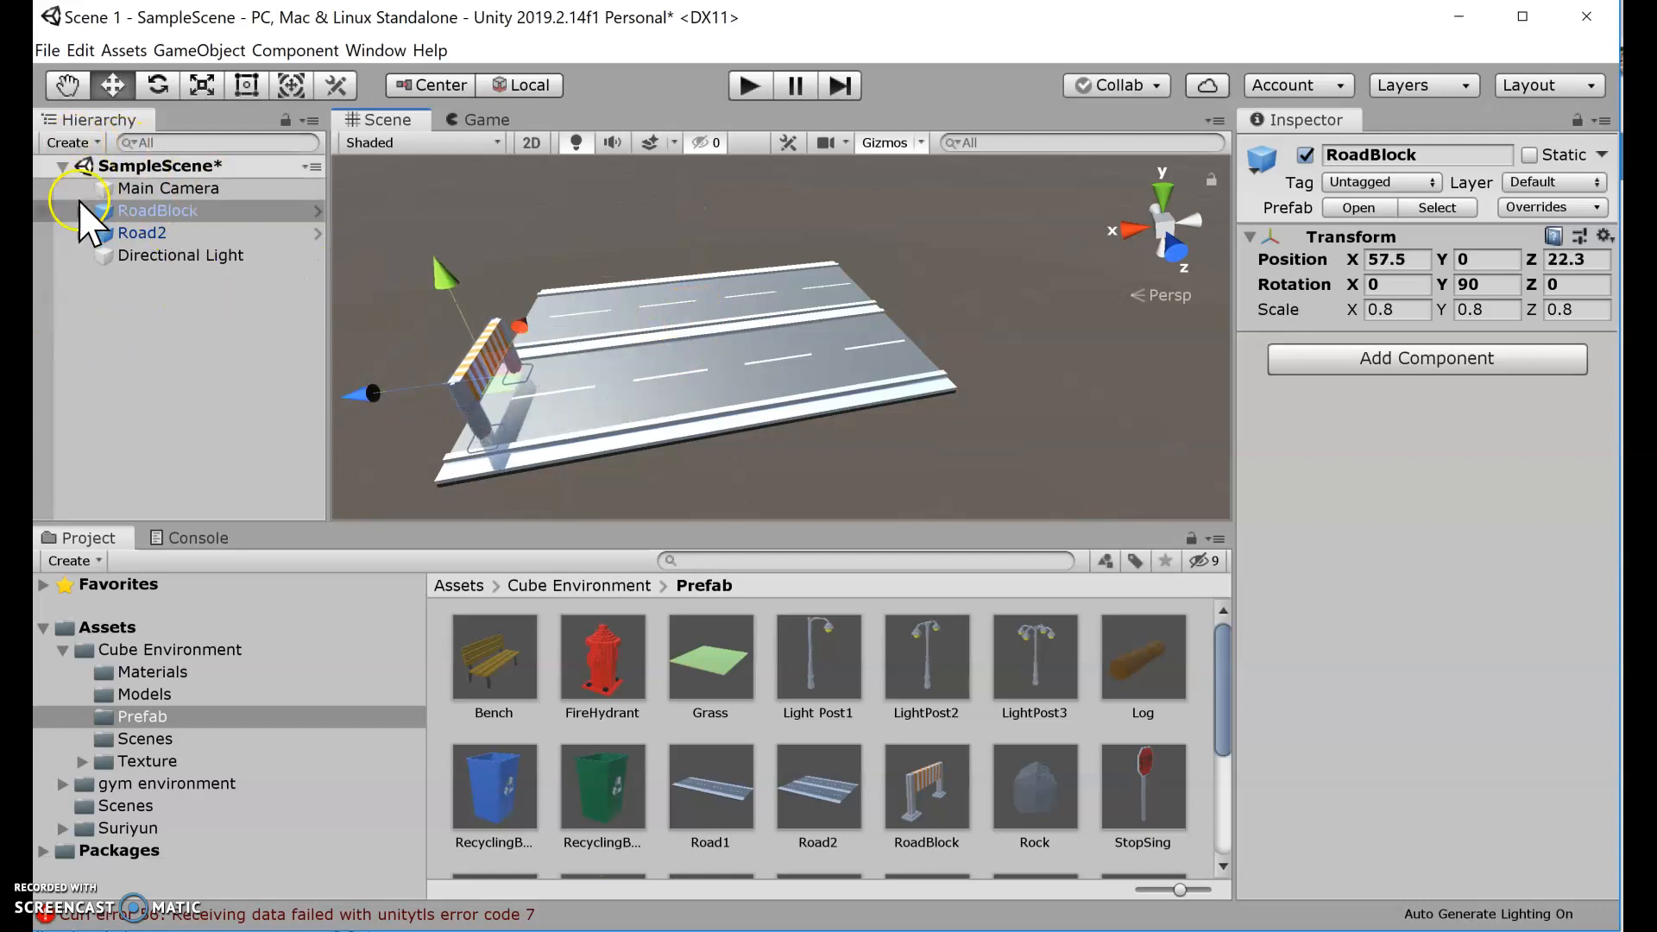
# Reorder the hierarchy so Directional Light sits directly below Main Camera, and inspect the child objects of RoadBlock and Road2.
pyautogui.moveTo(141, 259); pyautogui.dragTo(147, 203)
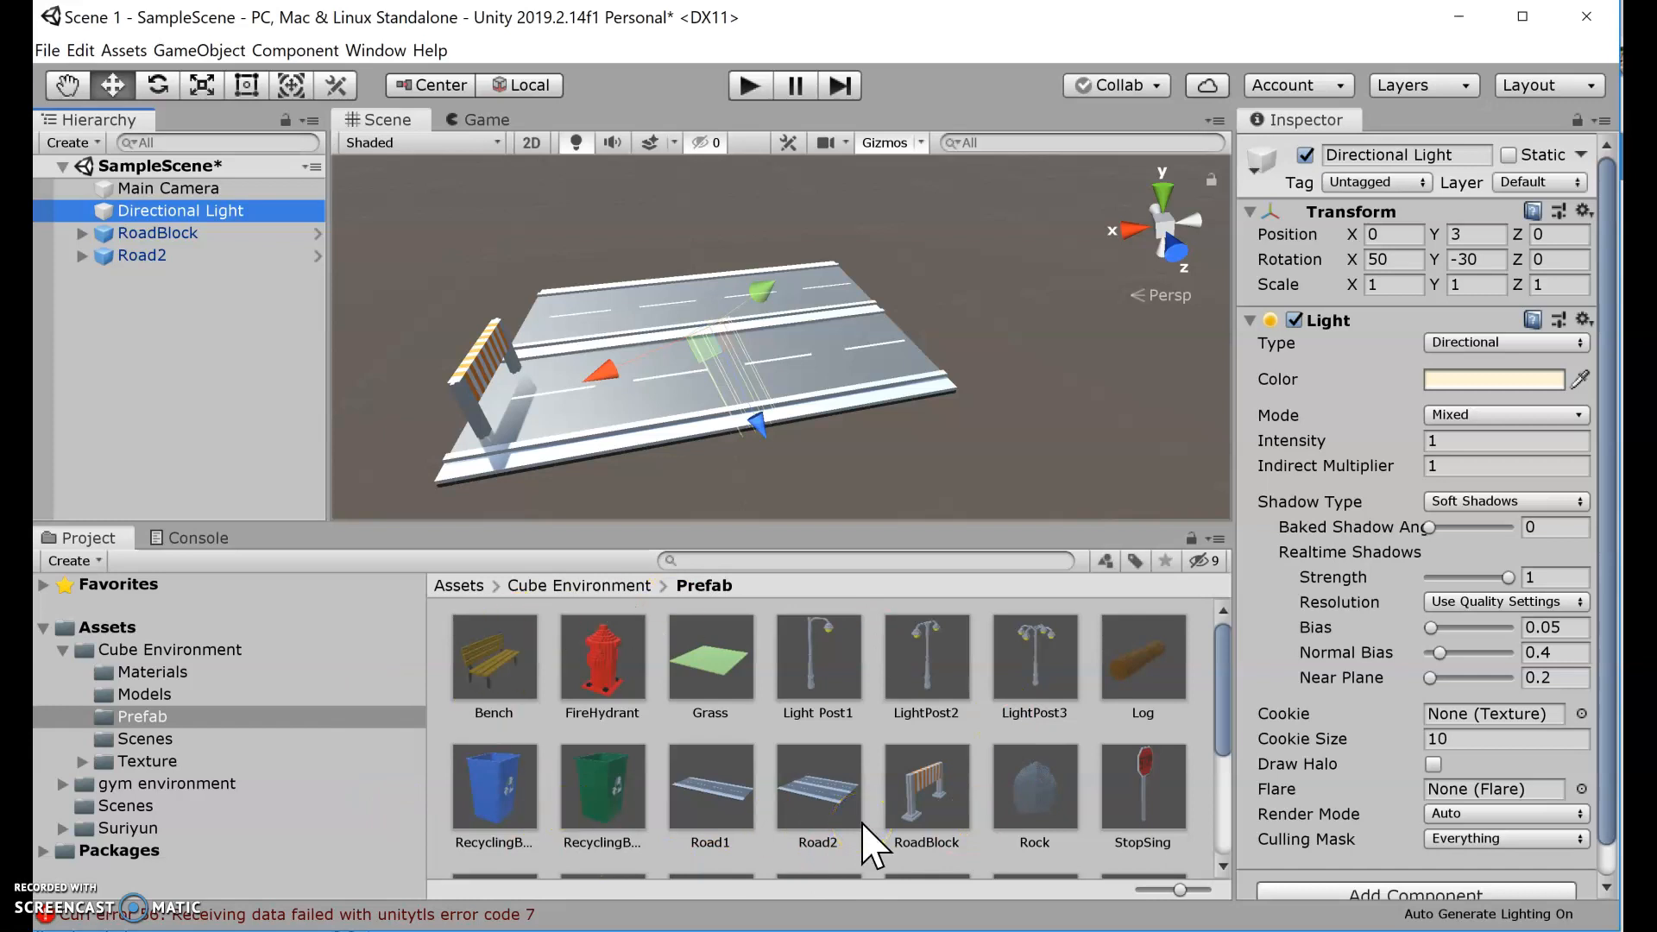
pyautogui.click(155, 410)
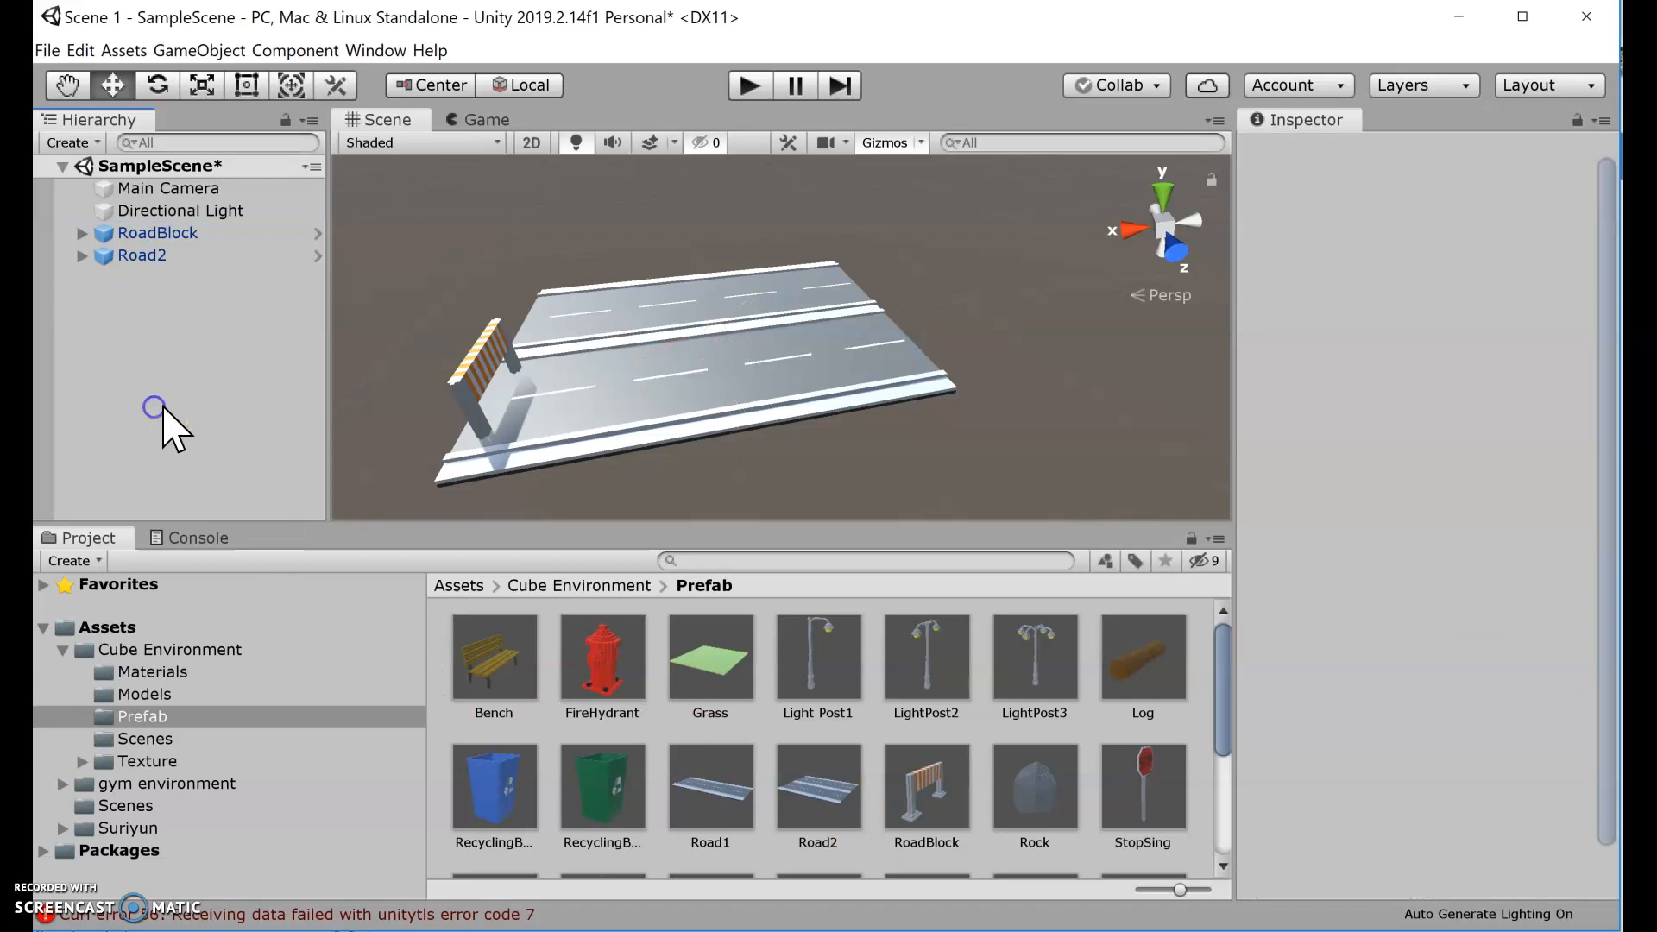
pyautogui.click(81, 233)
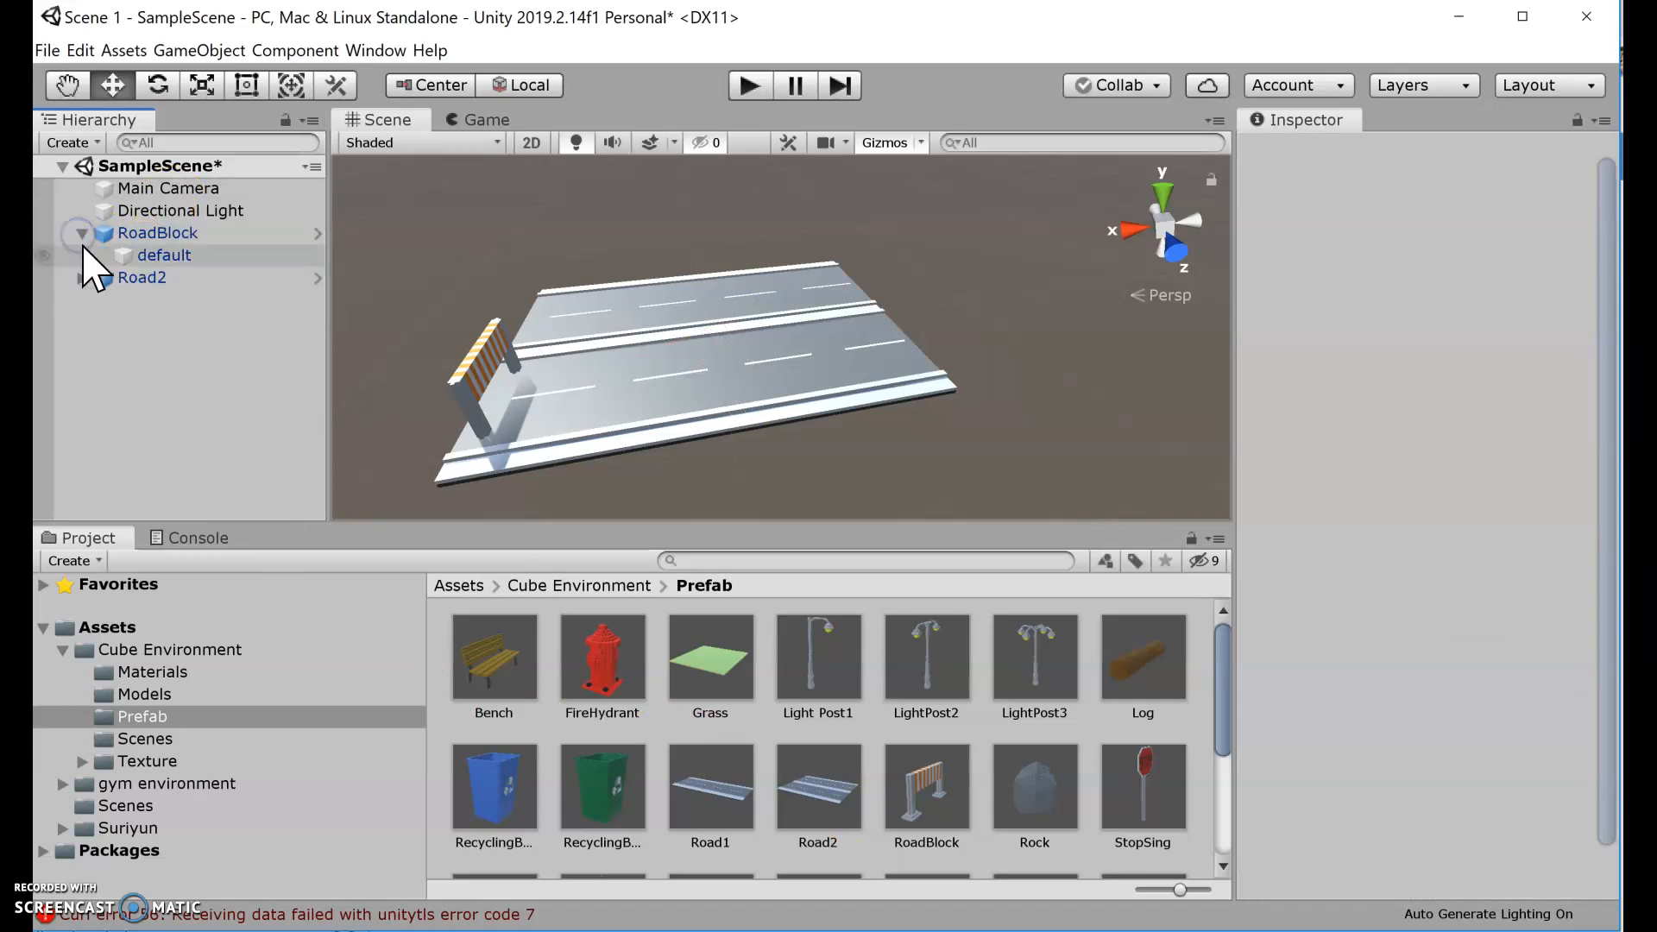
pyautogui.click(76, 278)
pyautogui.click(76, 278)
pyautogui.click(81, 233)
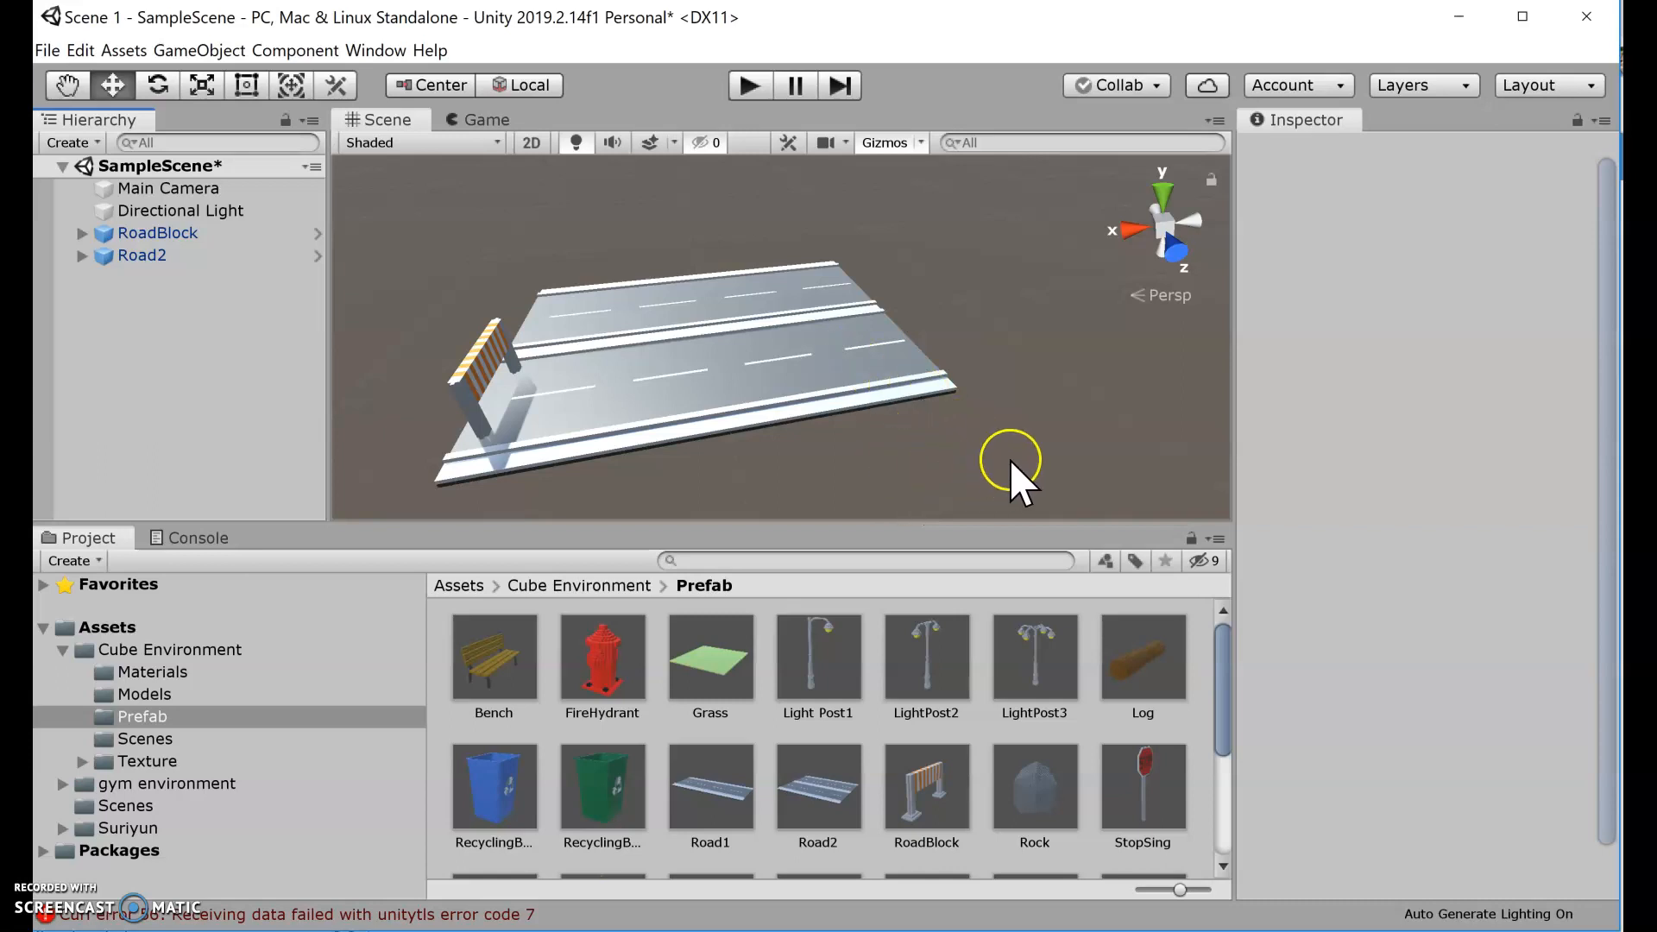
# Duplicate Road2 and move the copy along X to about -127.3, past the road end opposite the roadblock.
pyautogui.scroll(-3, 991, 469)
pyautogui.moveTo(910, 481); pyautogui.dragTo(942, 472, button='right')
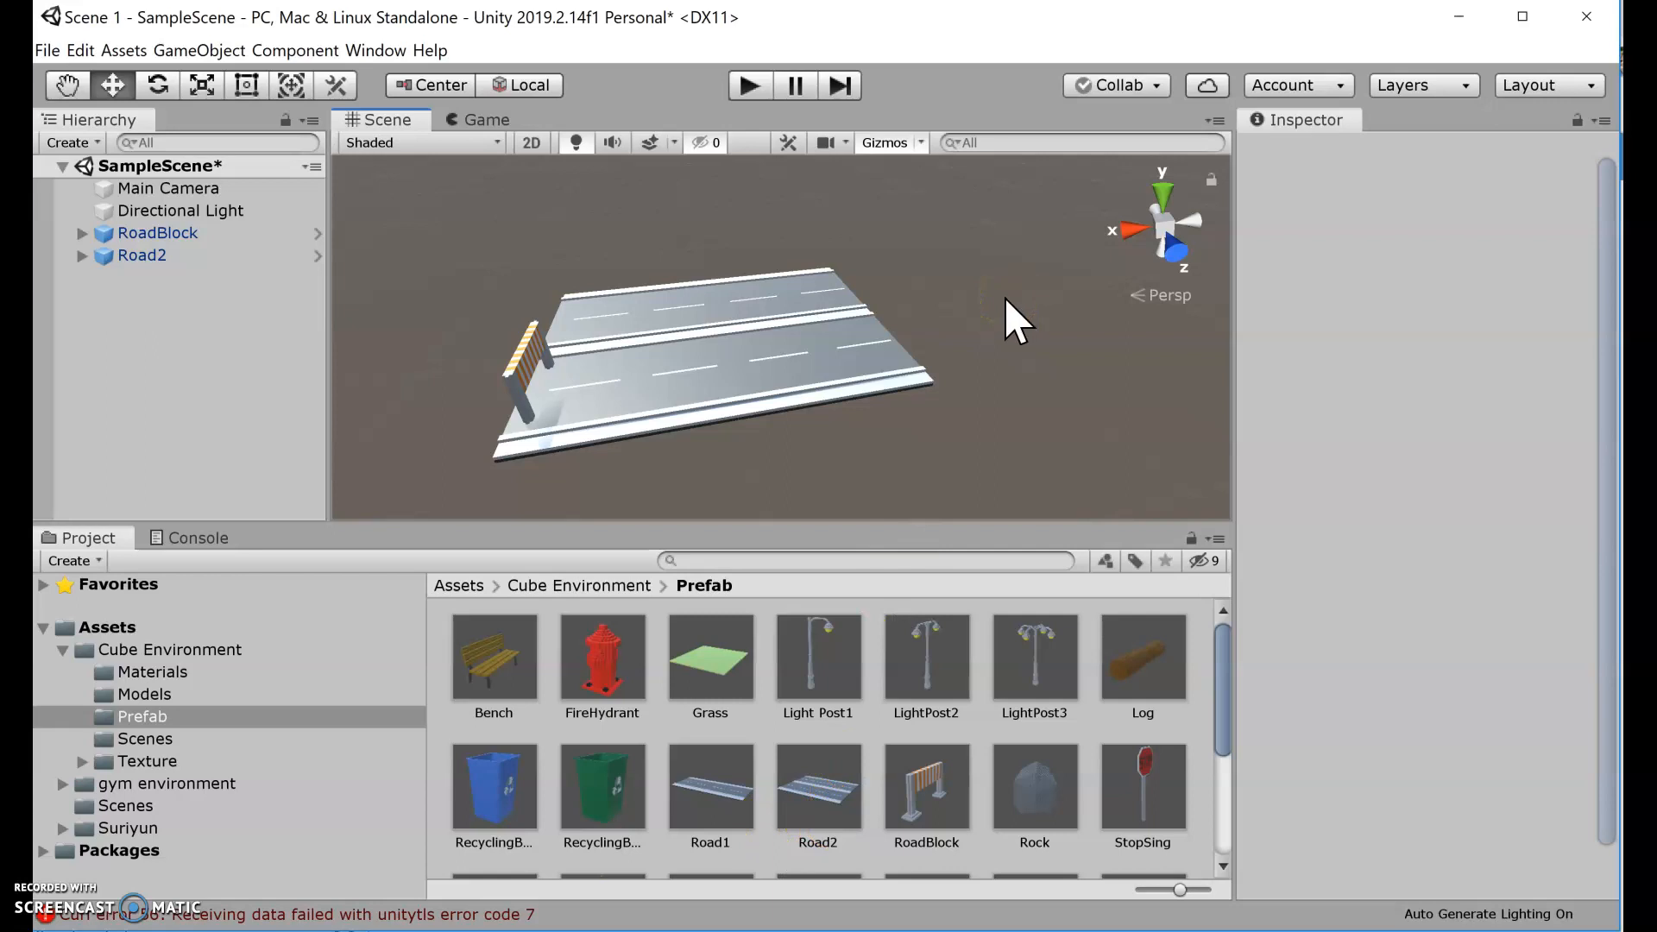
pyautogui.click(147, 256)
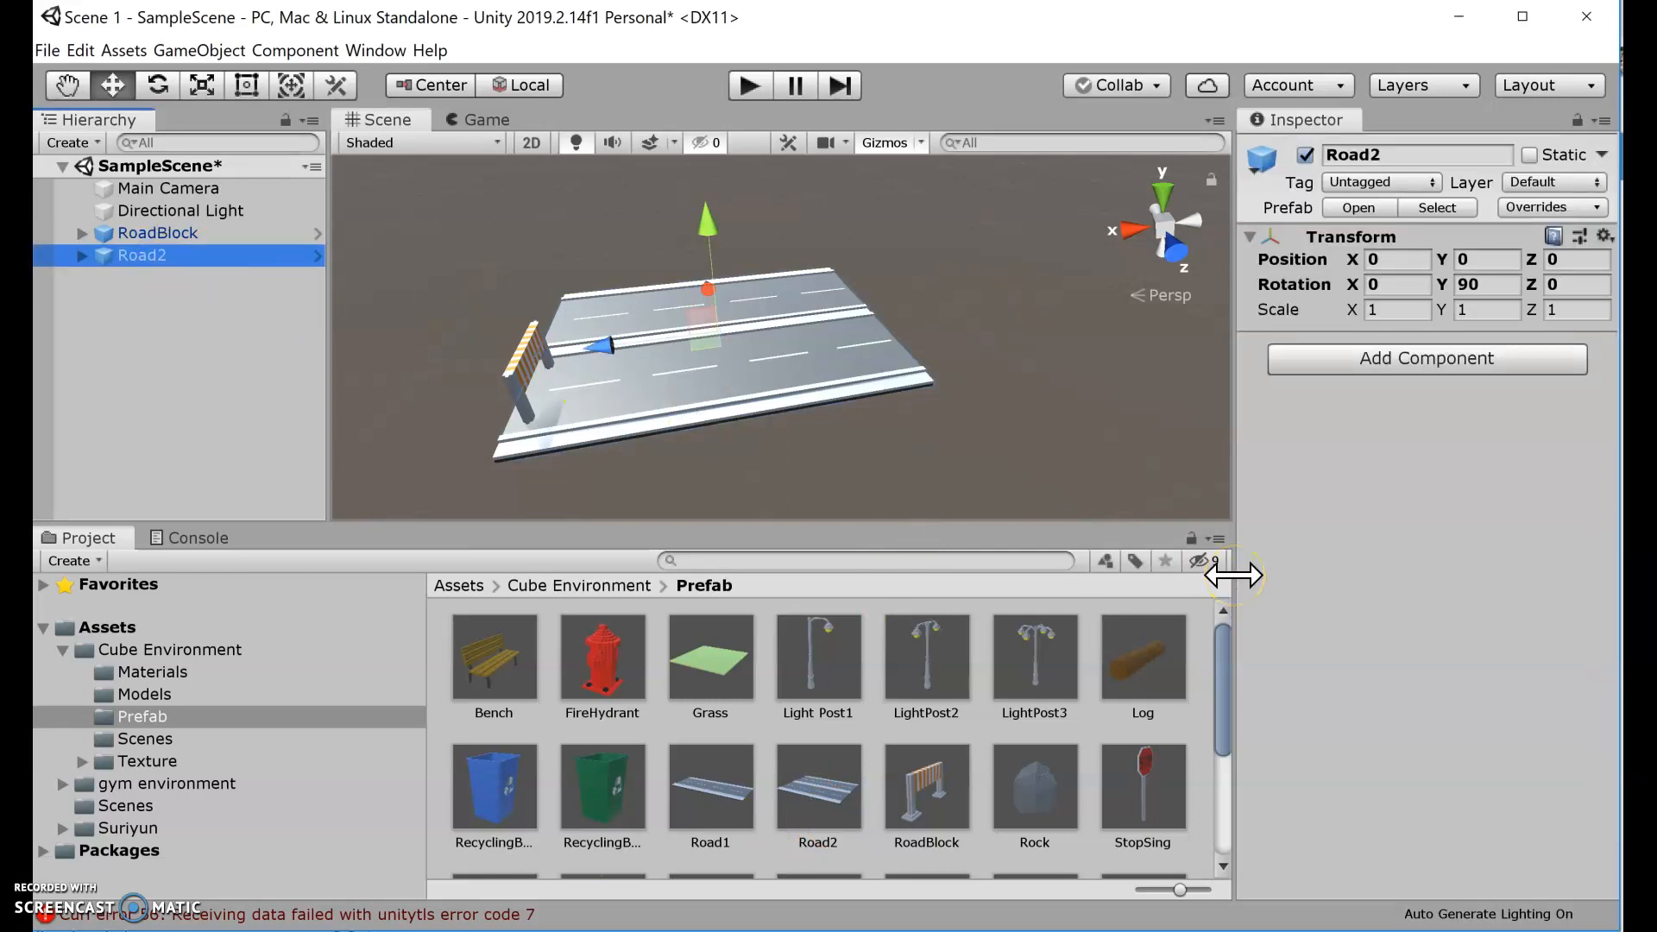
pyautogui.hotkey('ctrl', 'd')
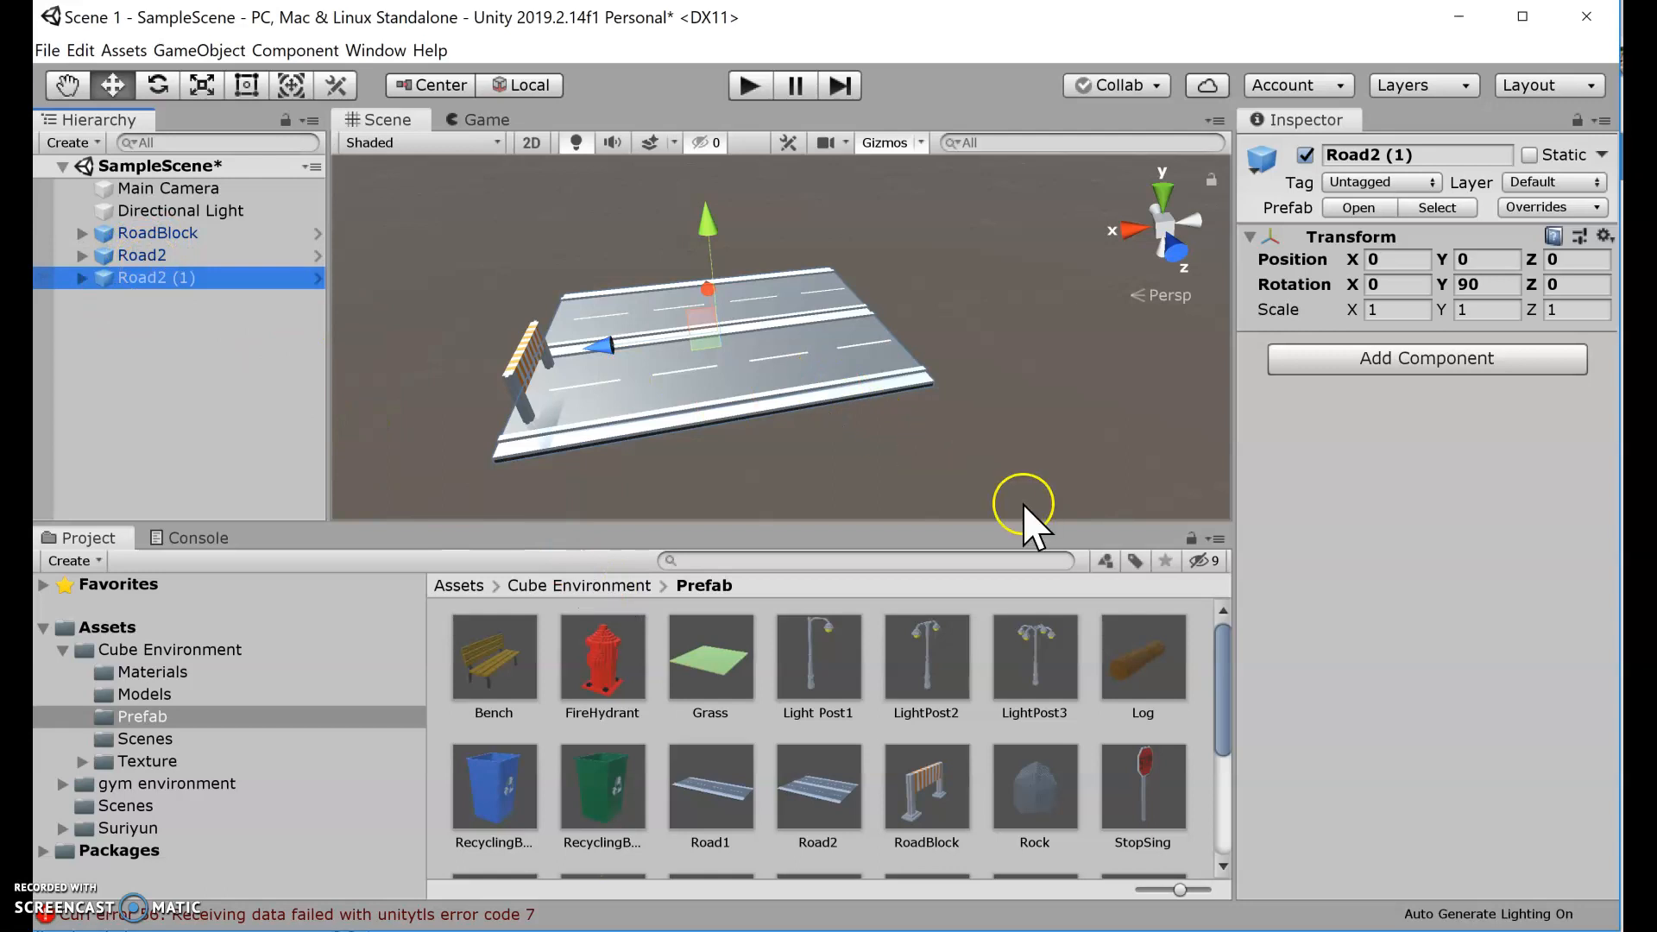
pyautogui.scroll(-7, 1074, 418)
pyautogui.scroll(6, 1074, 418)
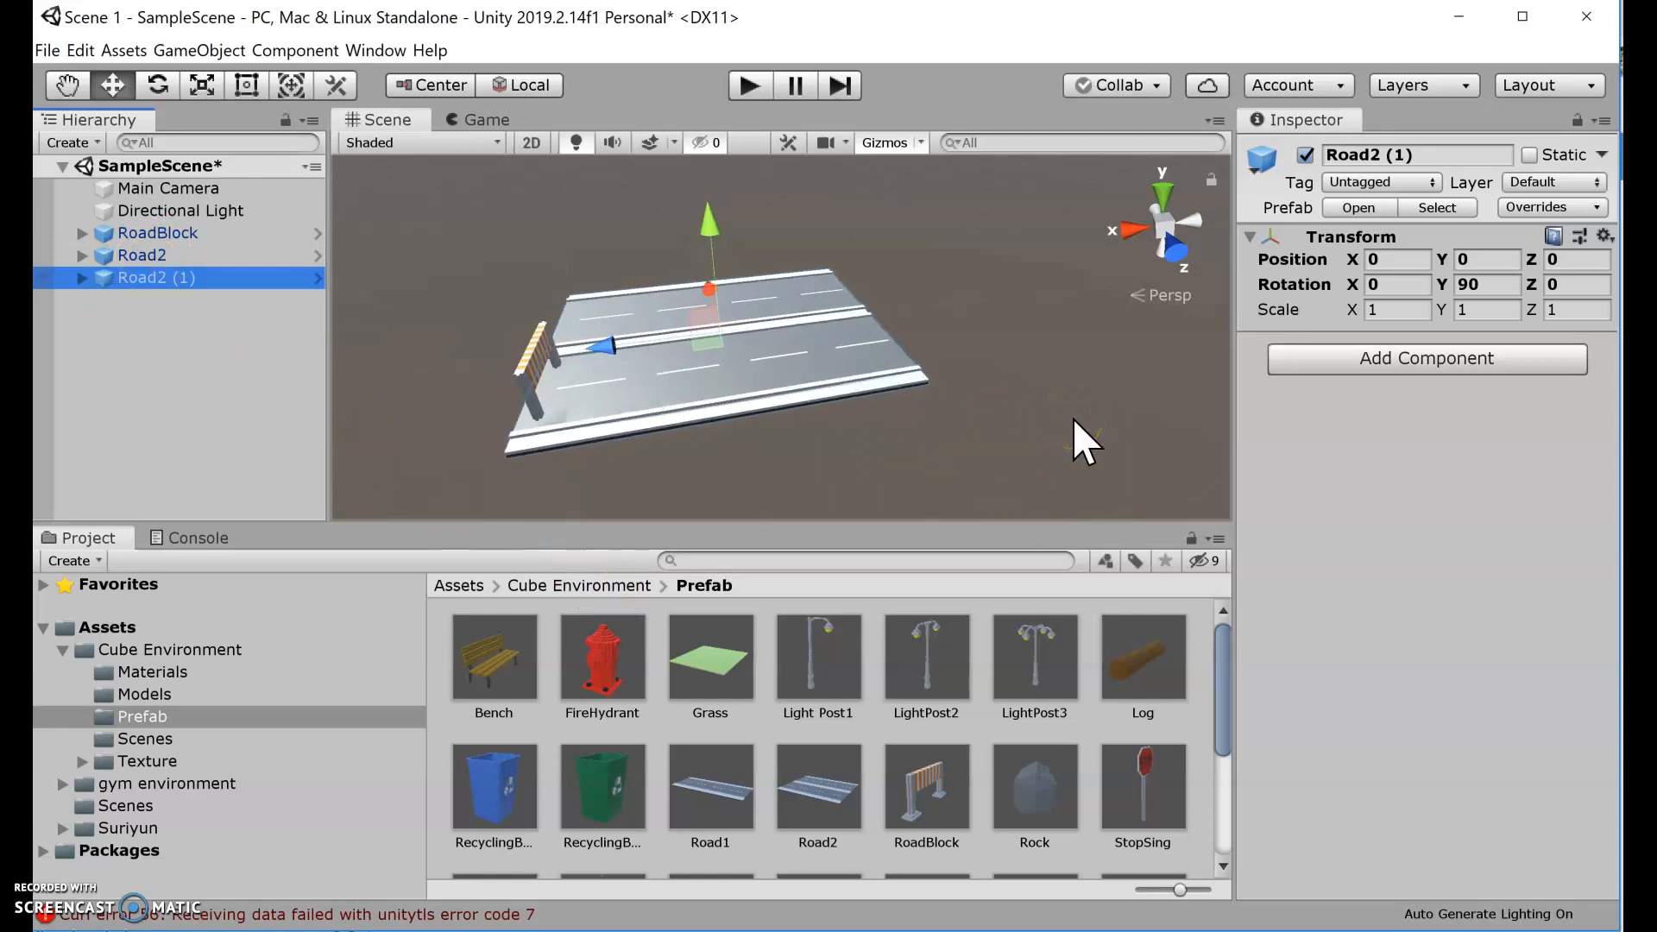
pyautogui.moveTo(581, 328); pyautogui.dragTo(928, 338)
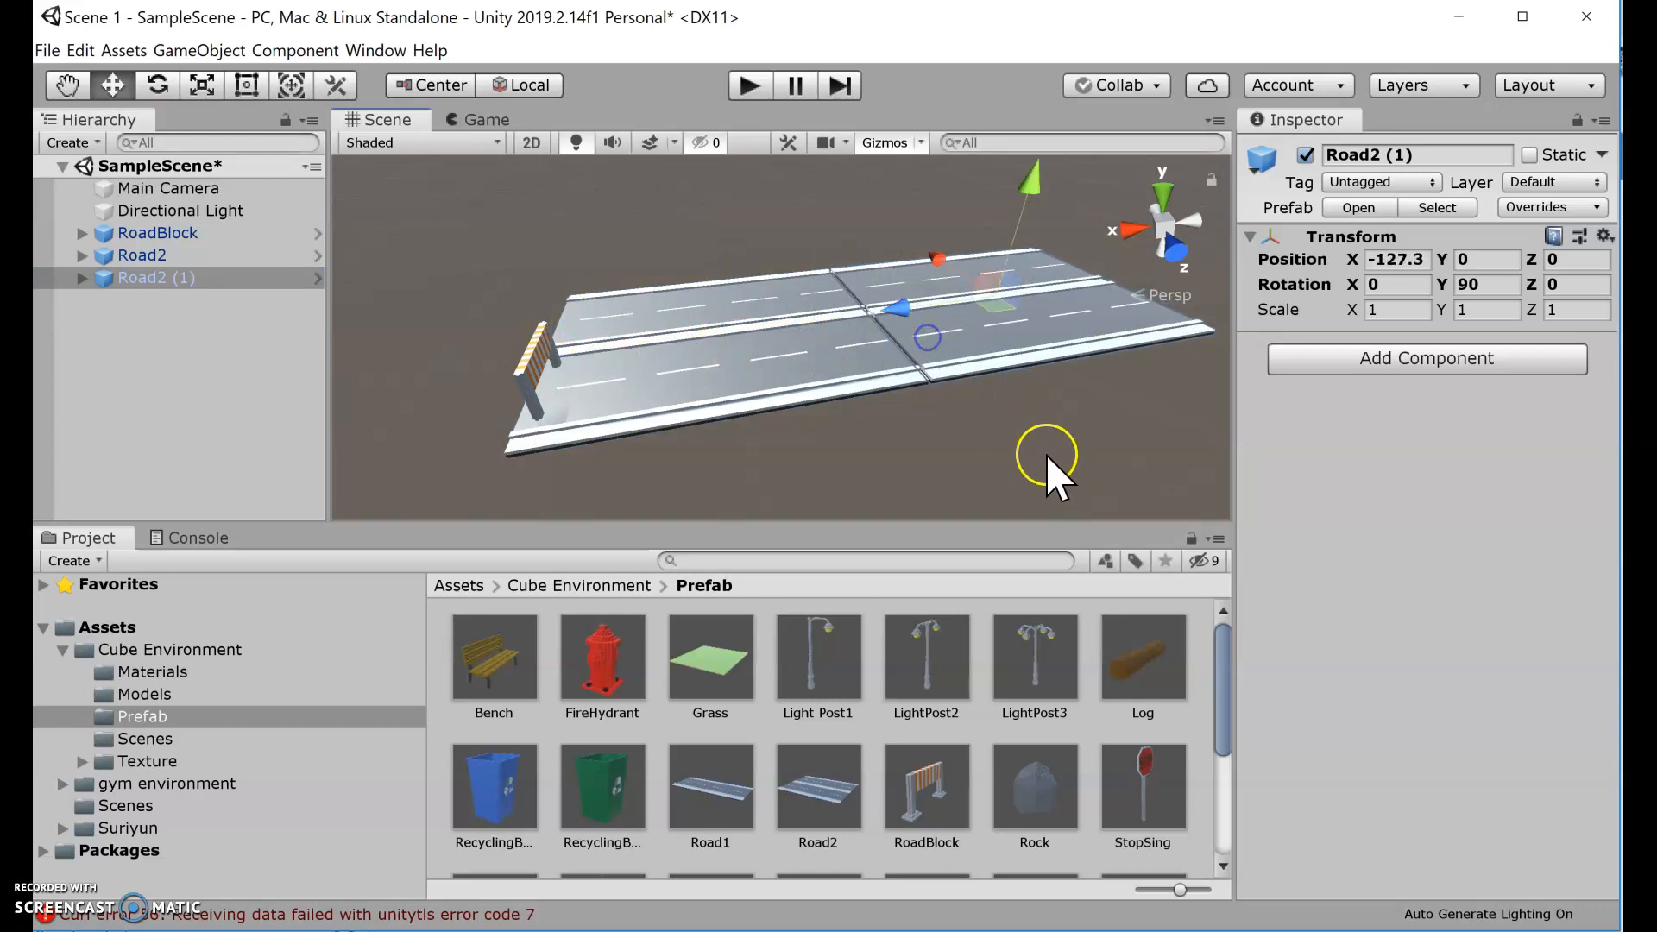
# Close the gap between the two road pieces by shifting Road2 (1) to about X -125.5.
pyautogui.scroll(4, 1020, 412)
pyautogui.moveTo(1036, 442); pyautogui.dragTo(697, 436, button='middle')
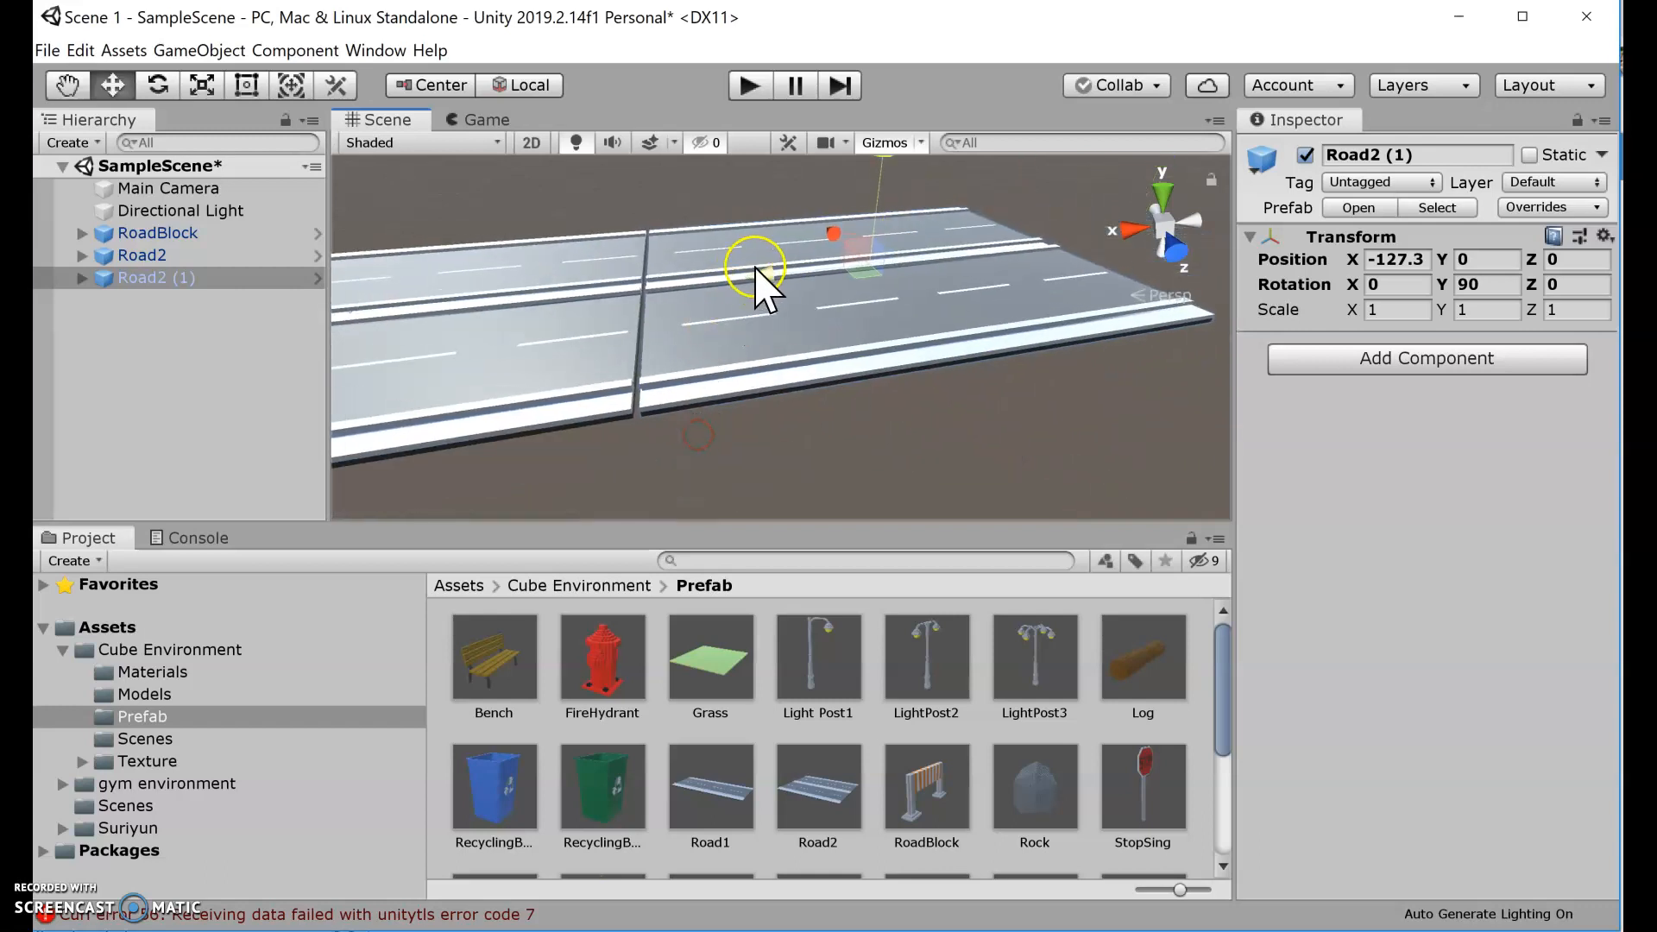
pyautogui.moveTo(764, 273); pyautogui.dragTo(759, 273)
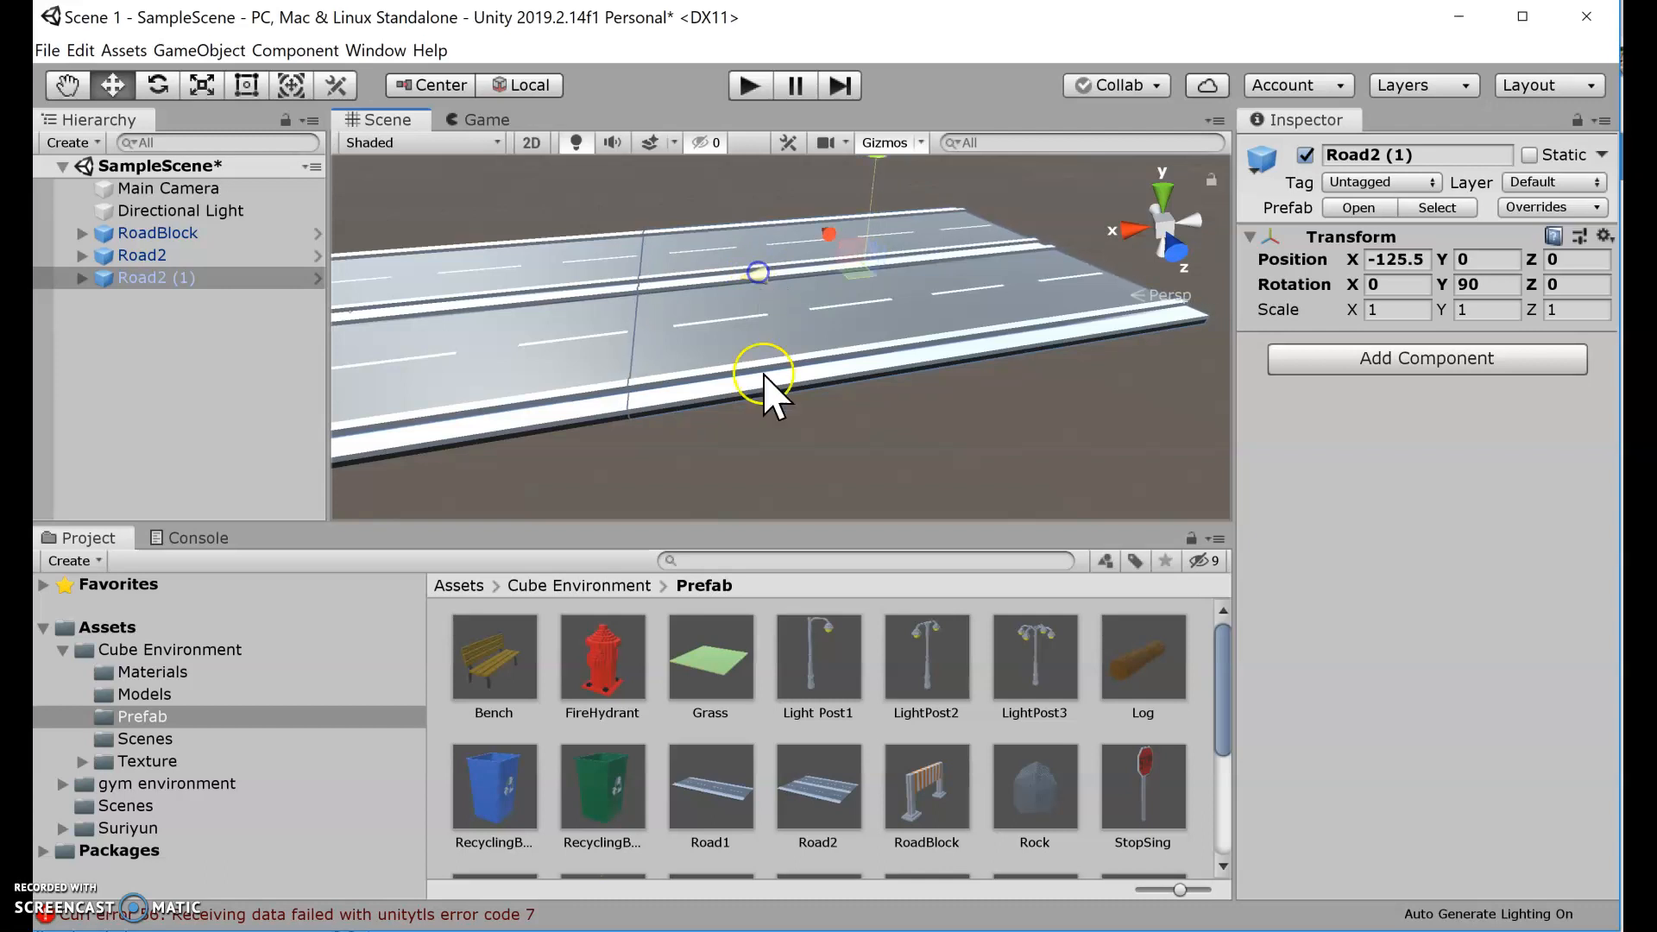
pyautogui.click(842, 460)
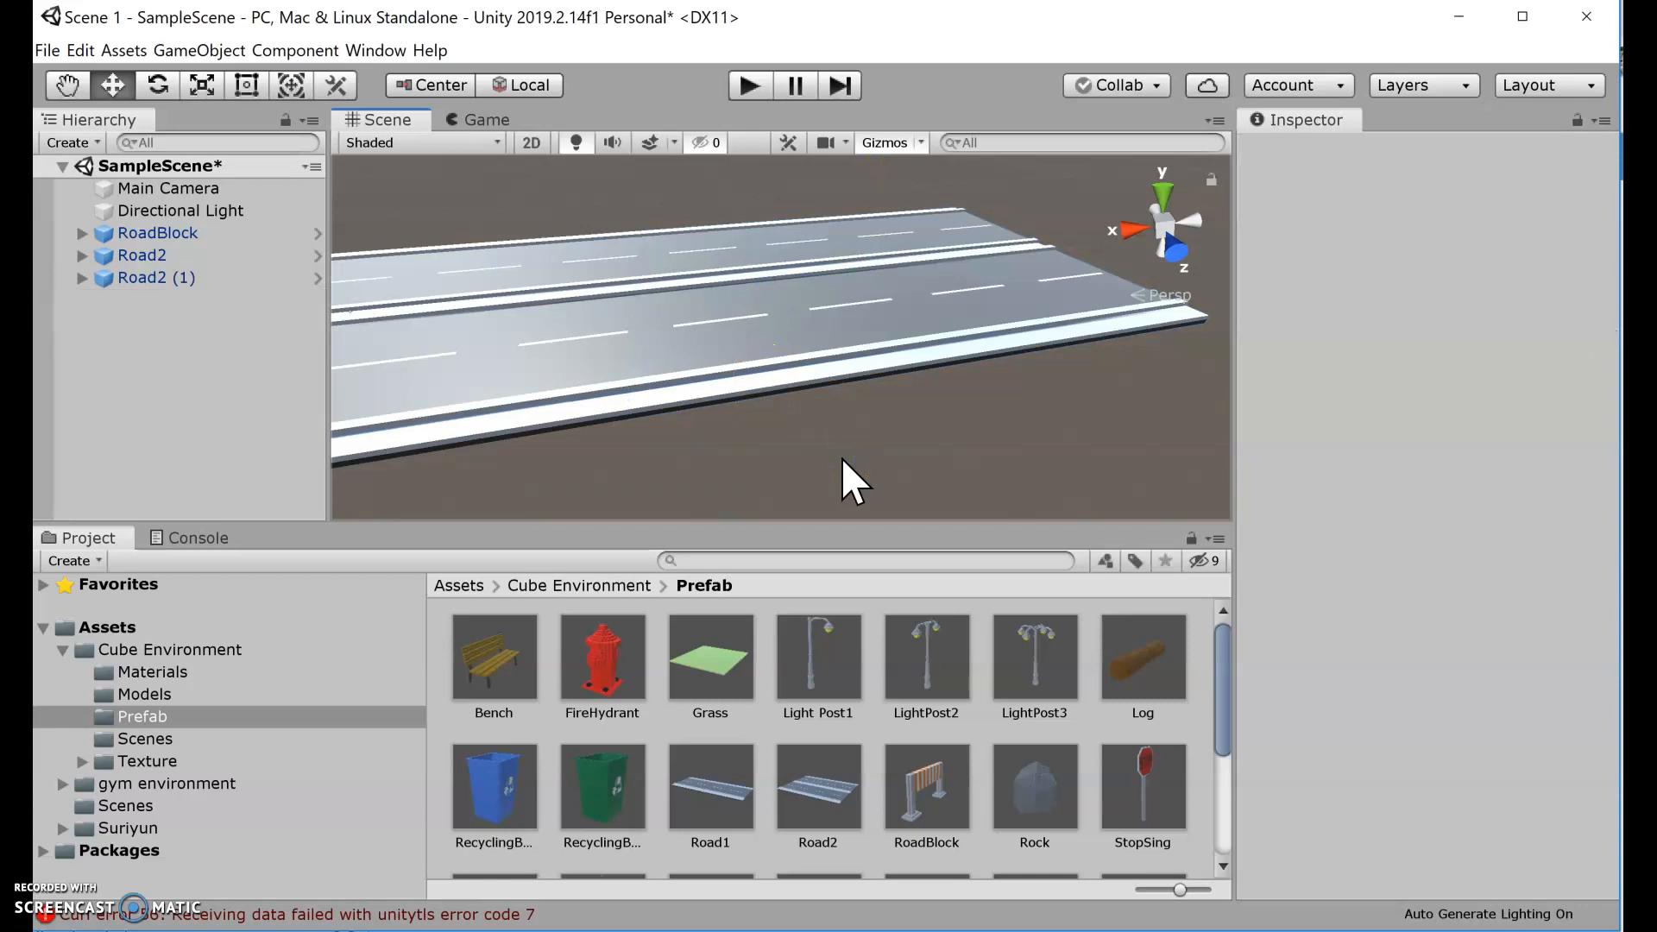
# Duplicate Road2 (1) and fit the copy flush against the road's far end at about X -249.5.
pyautogui.click(150, 277)
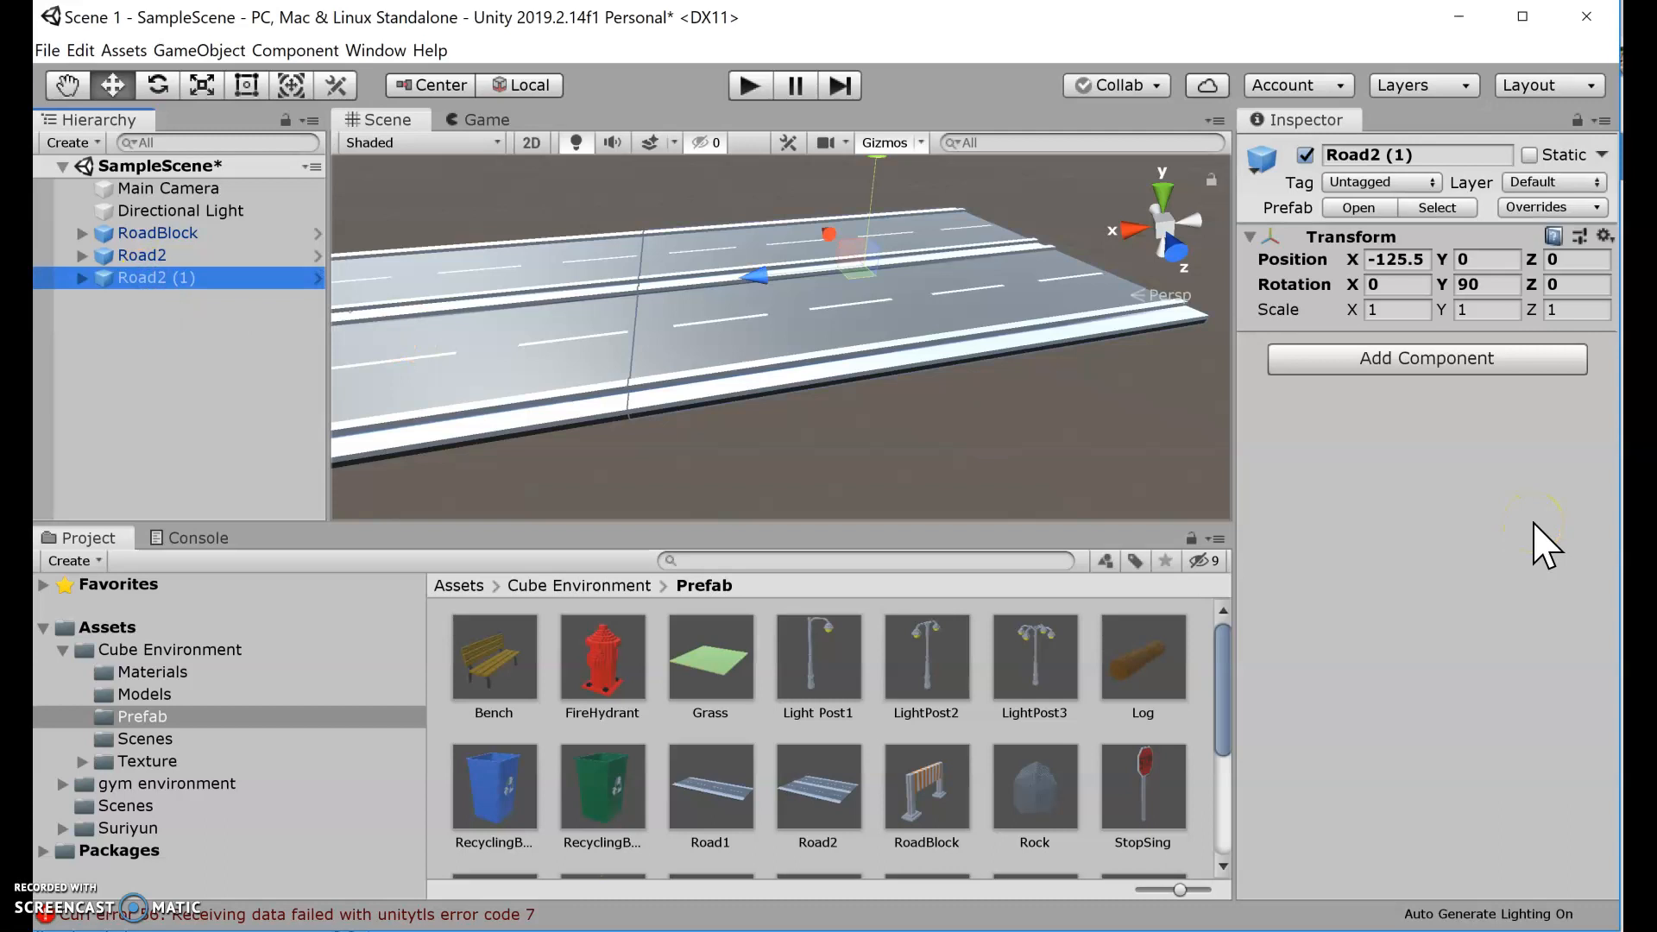
pyautogui.hotkey('ctrl', 'd')
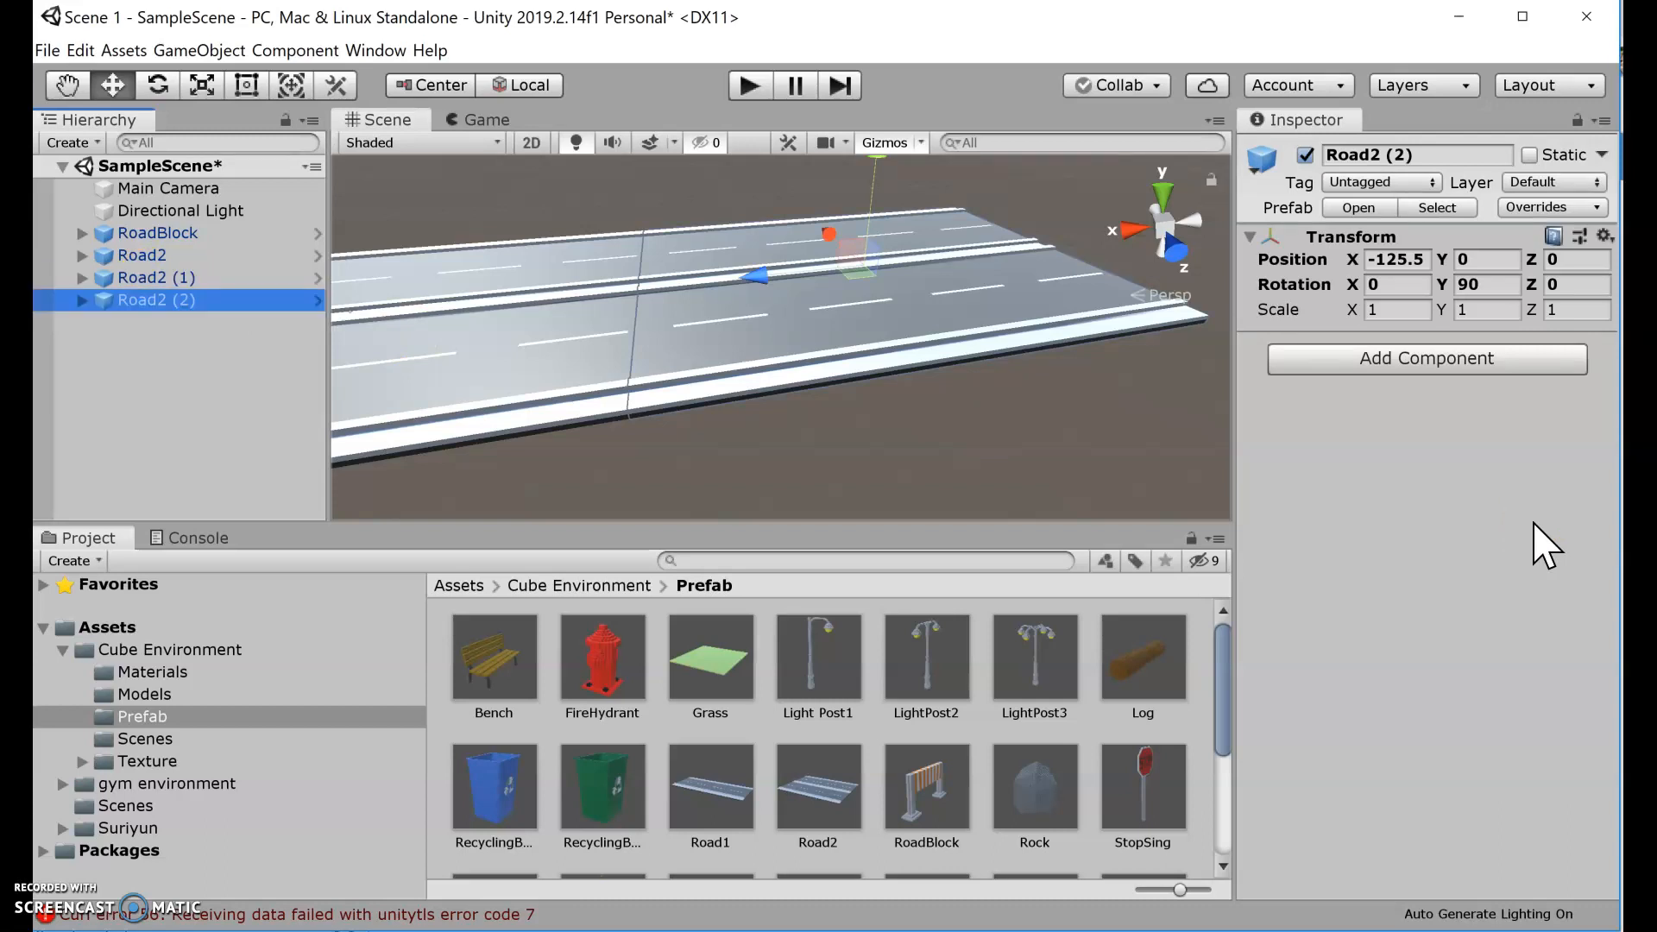
pyautogui.moveTo(777, 287); pyautogui.dragTo(1187, 304)
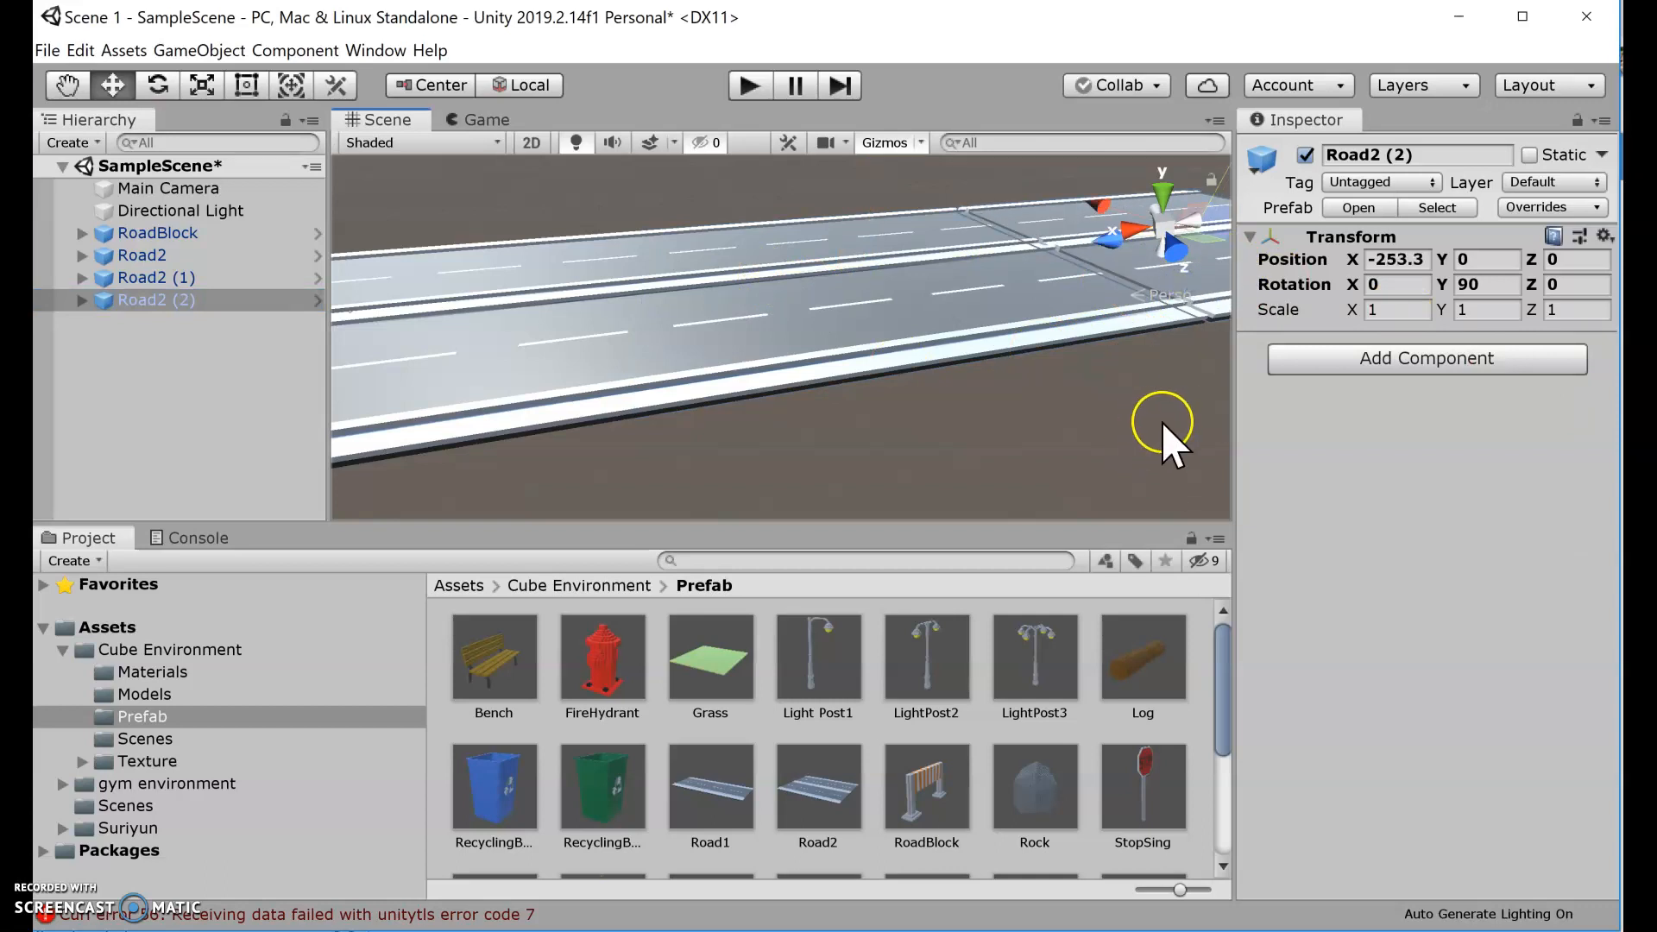
pyautogui.moveTo(1161, 421); pyautogui.dragTo(537, 419, button='middle')
pyautogui.moveTo(798, 333); pyautogui.dragTo(732, 275)
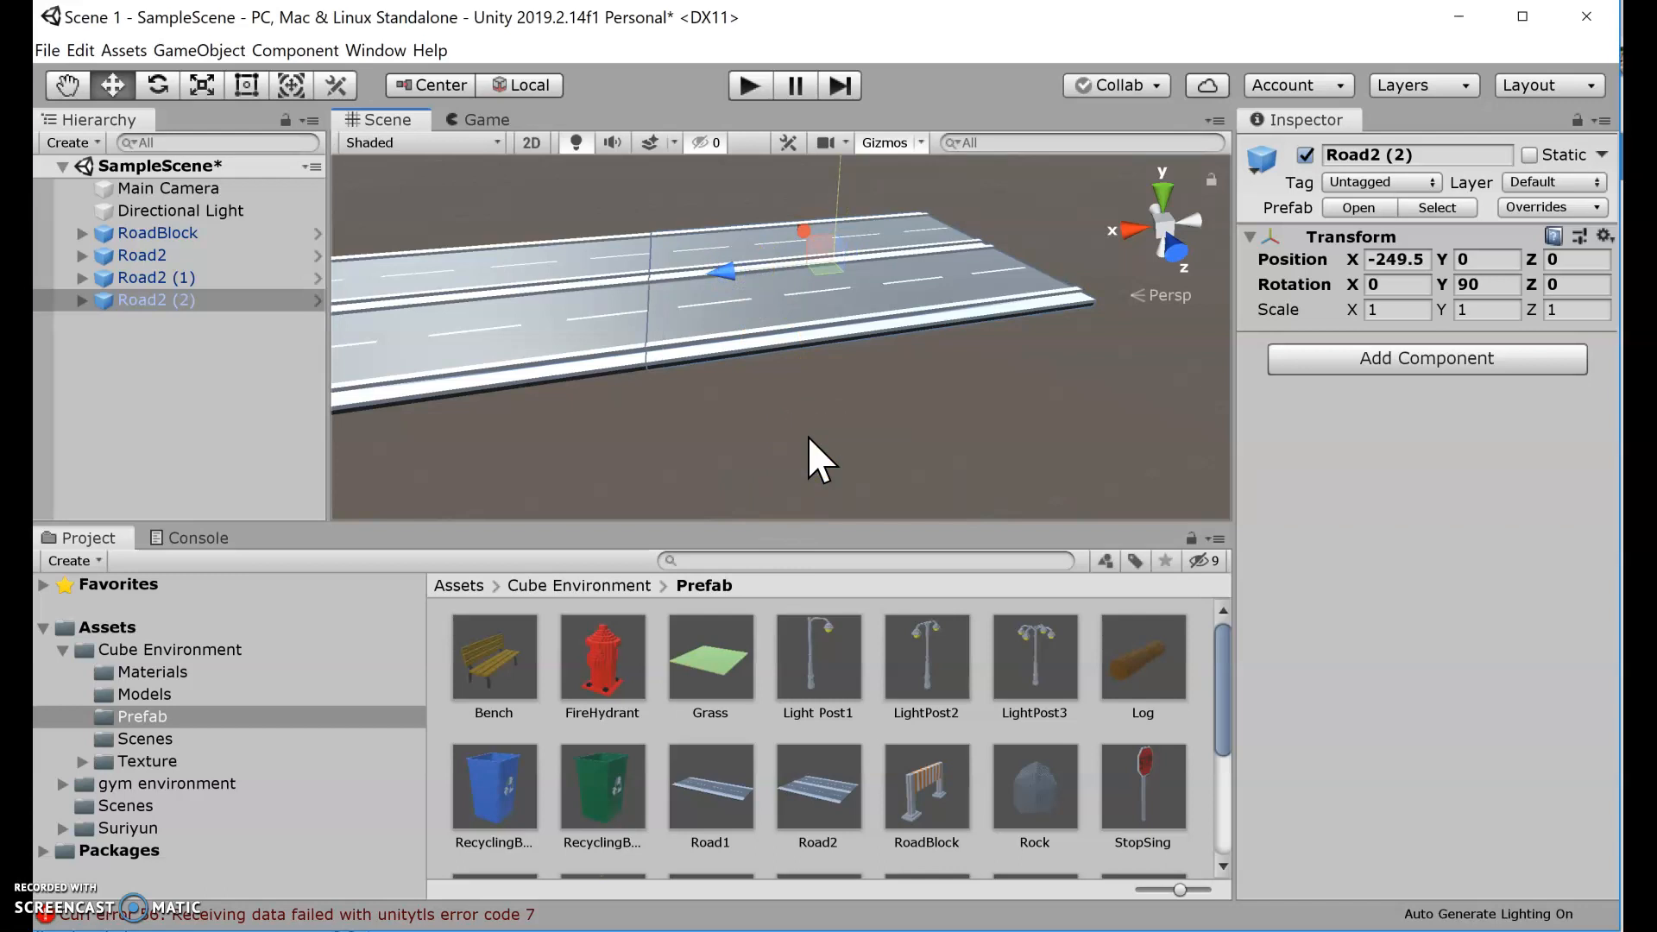
# Duplicate Road2 (2) and extend the road with the copy at about X -373.6.
pyautogui.hotkey('ctrl', 'd')
pyautogui.click(719, 259)
pyautogui.moveTo(719, 259); pyautogui.dragTo(1051, 233)
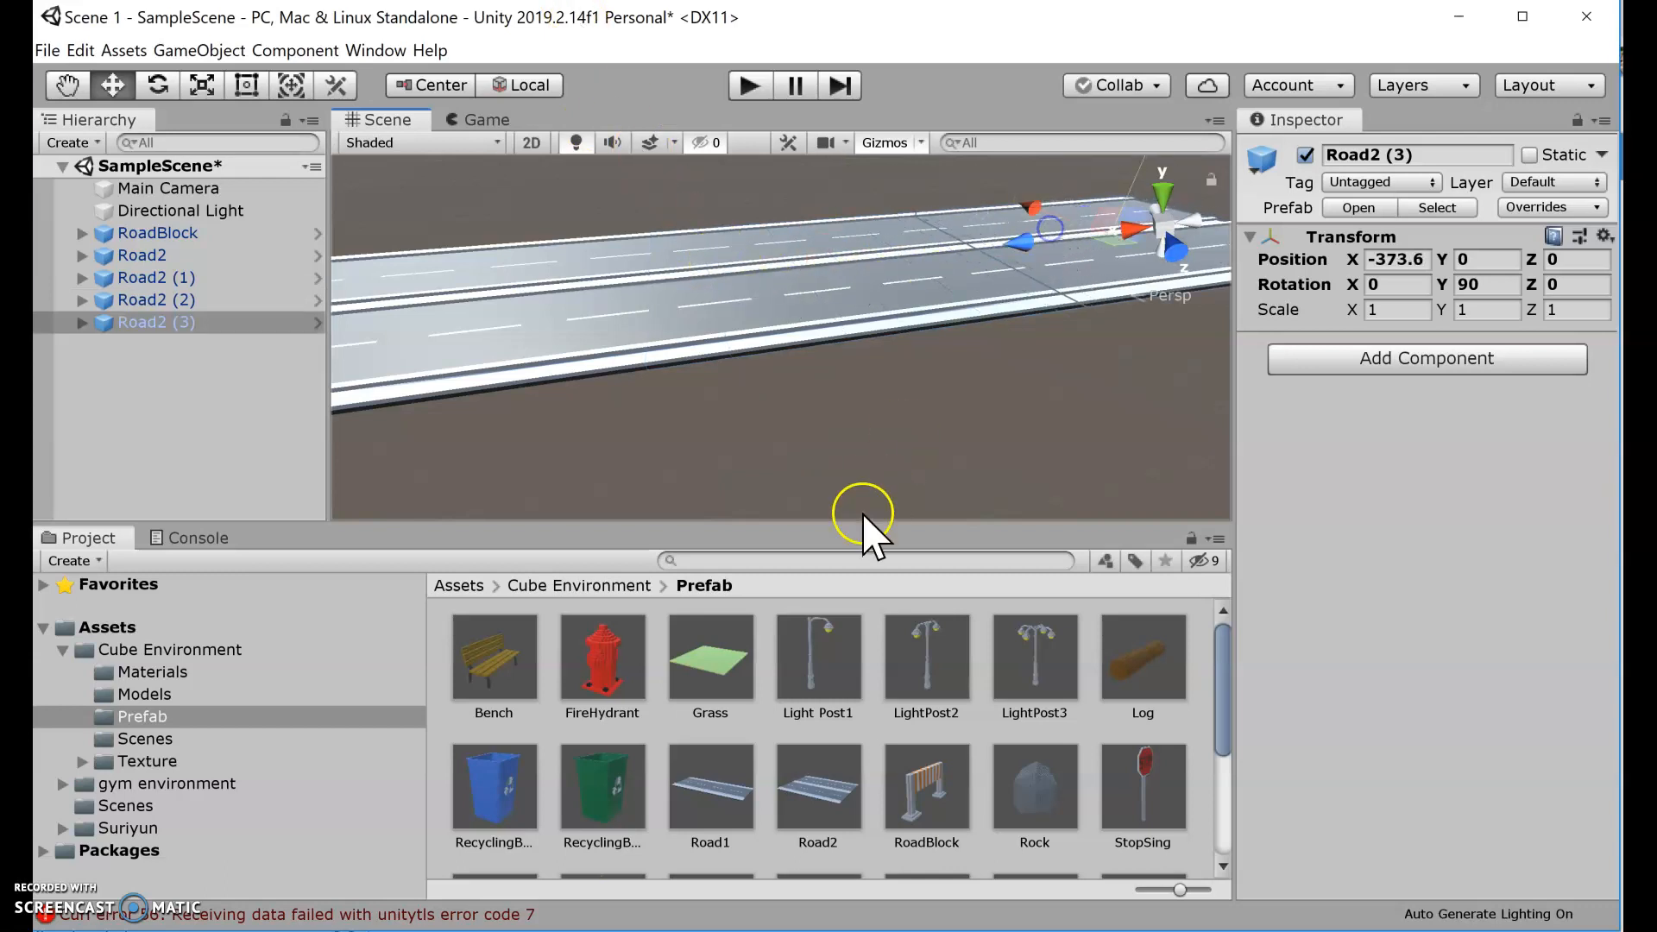
pyautogui.scroll(-5, 877, 431)
pyautogui.scroll(-3, 876, 412)
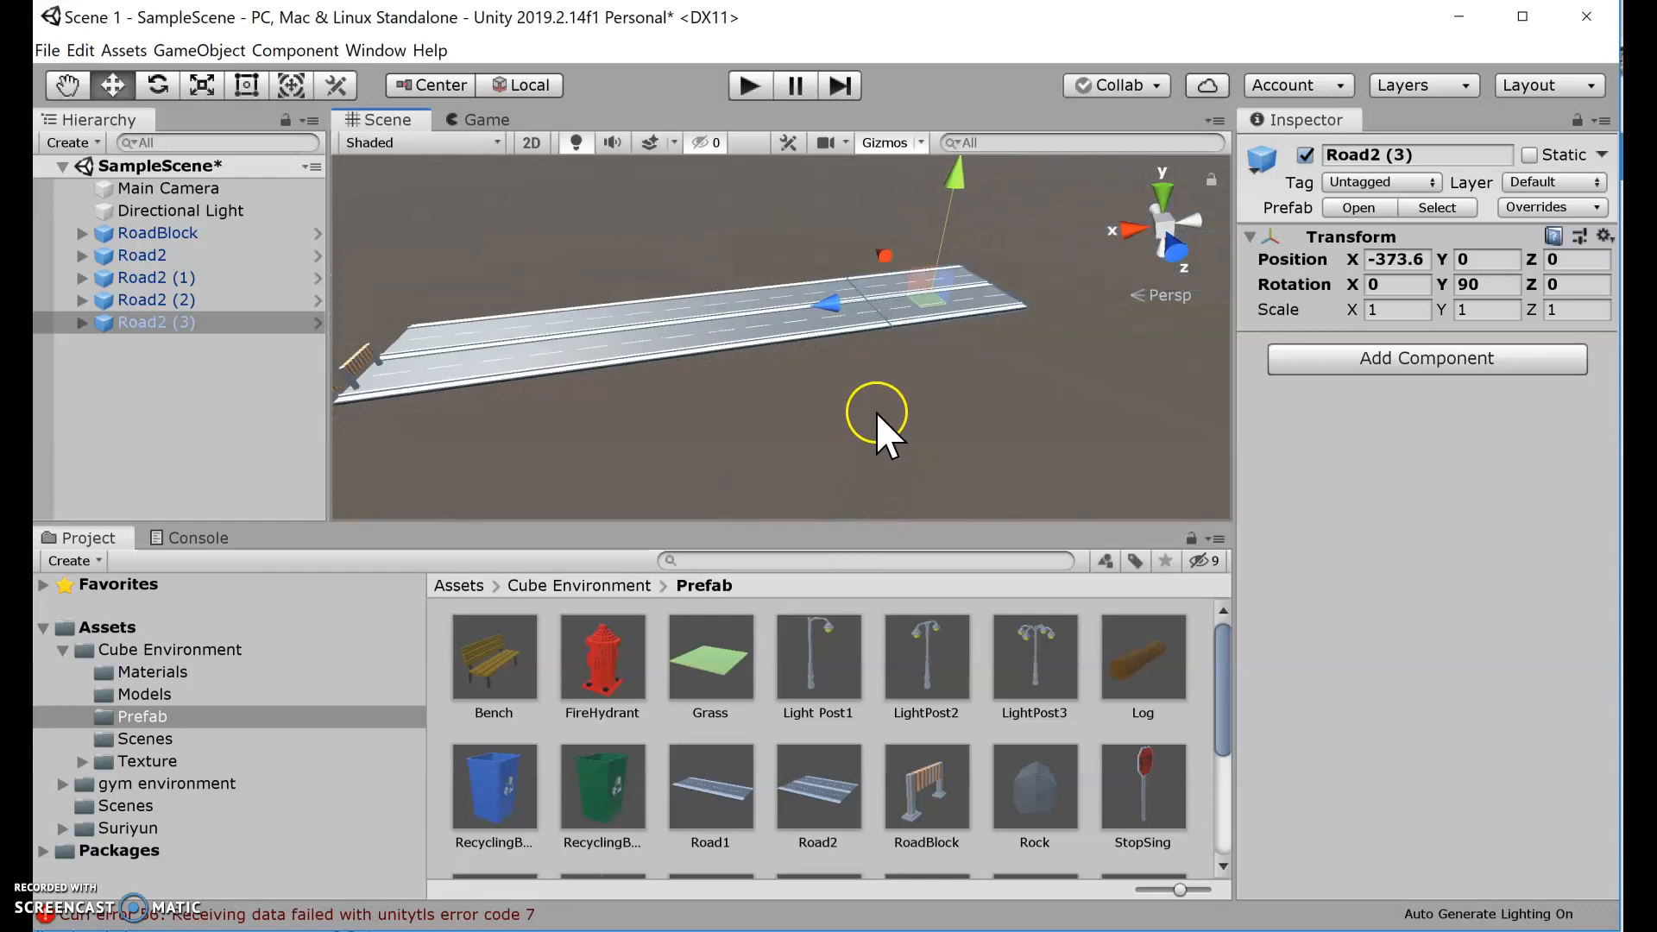
# Examine the assembled four-piece road from different angles and distances in the scene, leaving nothing selected.
pyautogui.moveTo(936, 381); pyautogui.dragTo(1062, 383, button='middle')
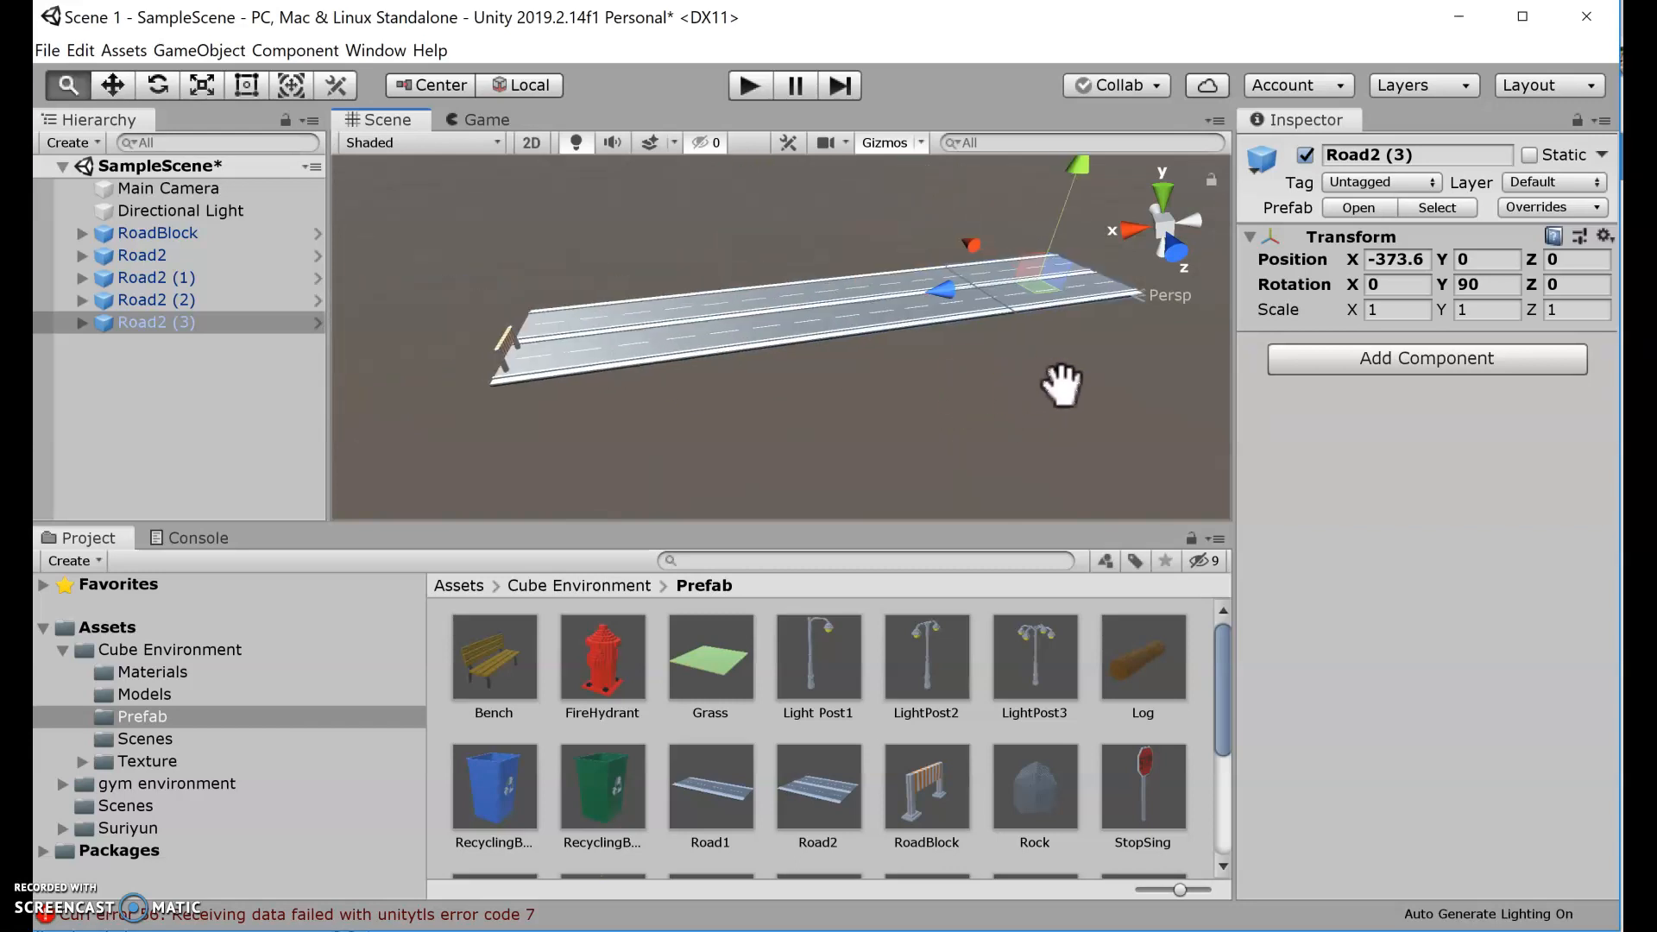
pyautogui.click(68, 85)
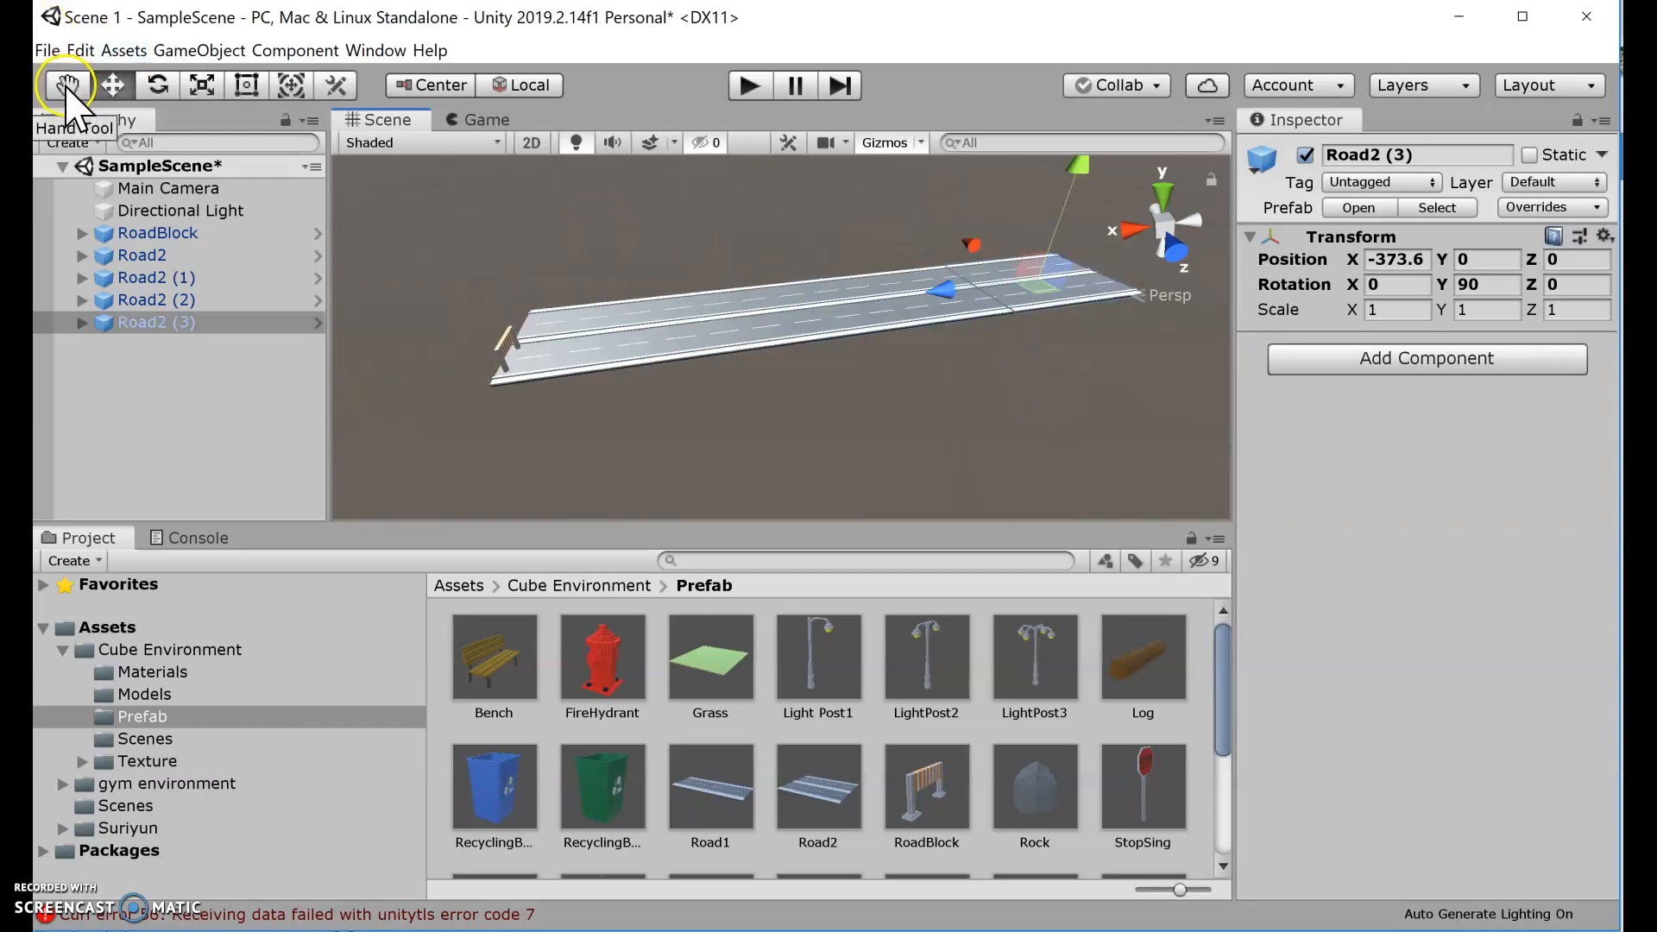
pyautogui.moveTo(1007, 426)
pyautogui.mouseDown(button='middle')
pyautogui.moveTo(869, 407)
pyautogui.moveTo(890, 398)
pyautogui.moveTo(937, 448)
pyautogui.moveTo(973, 437)
pyautogui.moveTo(866, 397)
pyautogui.moveTo(995, 411)
pyautogui.moveTo(881, 418)
pyautogui.moveTo(992, 377)
pyautogui.moveTo(995, 425)
pyautogui.moveTo(880, 429)
pyautogui.moveTo(877, 411)
pyautogui.moveTo(1087, 407)
pyautogui.moveTo(770, 411)
pyautogui.moveTo(947, 403)
pyautogui.moveTo(1032, 448)
pyautogui.moveTo(851, 422)
pyautogui.moveTo(981, 414)
pyautogui.moveTo(981, 437)
pyautogui.moveTo(781, 423)
pyautogui.moveTo(1025, 425)
pyautogui.moveTo(1004, 442)
pyautogui.mouseUp(button='middle')
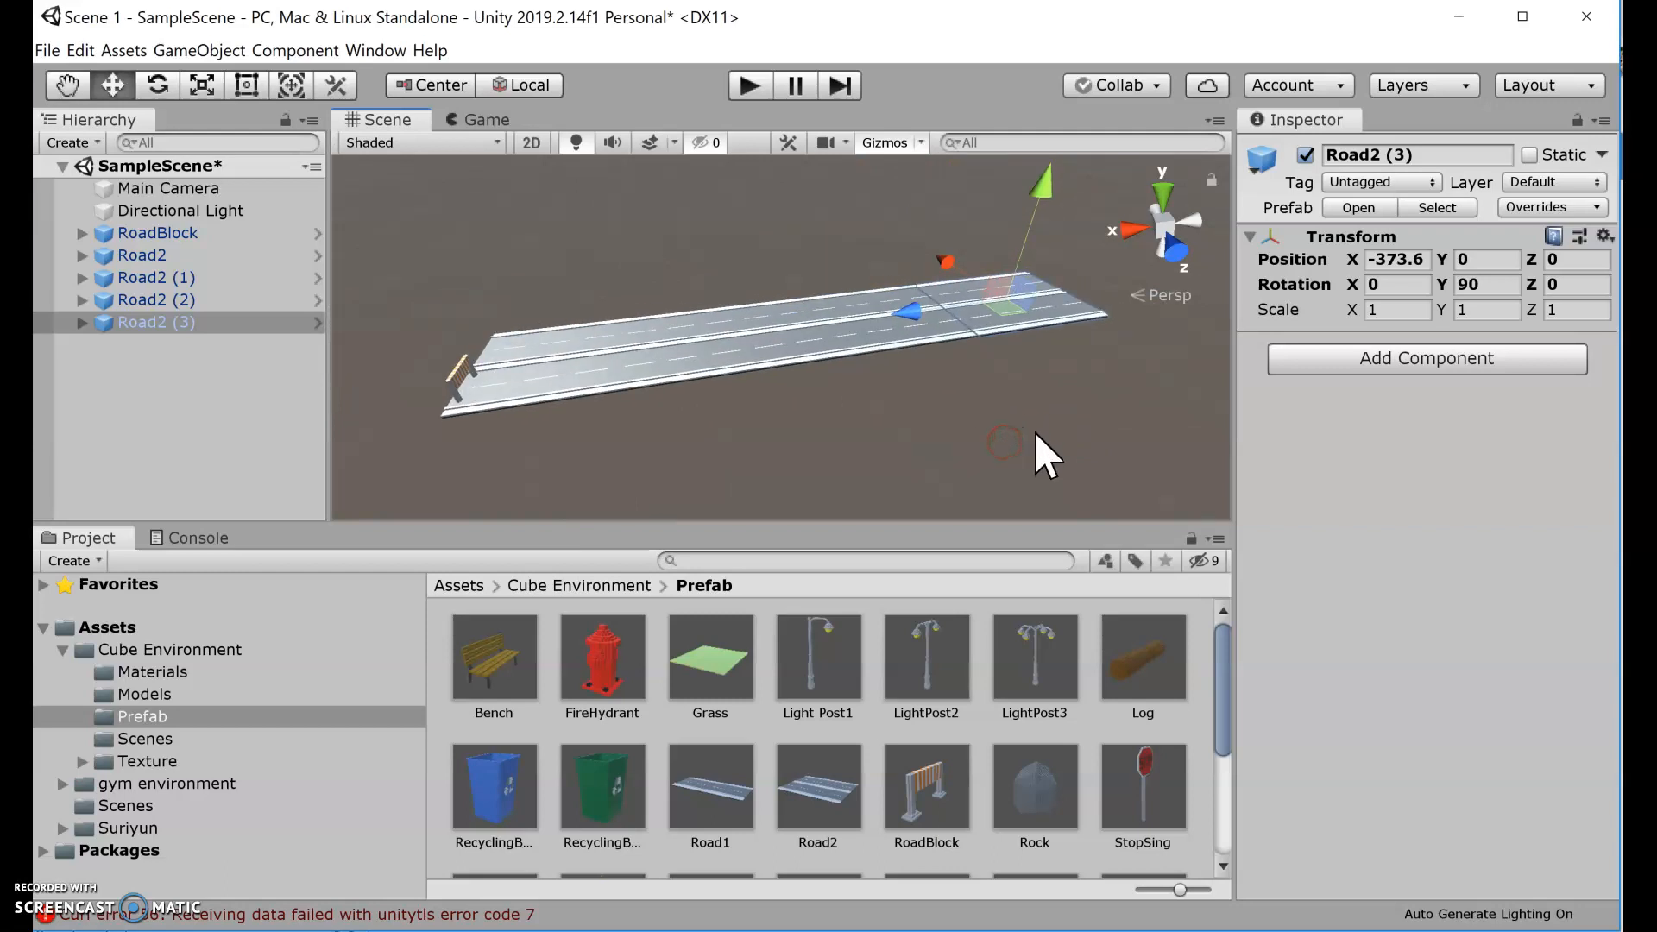
pyautogui.moveTo(1034, 431); pyautogui.dragTo(1034, 433, button='middle')
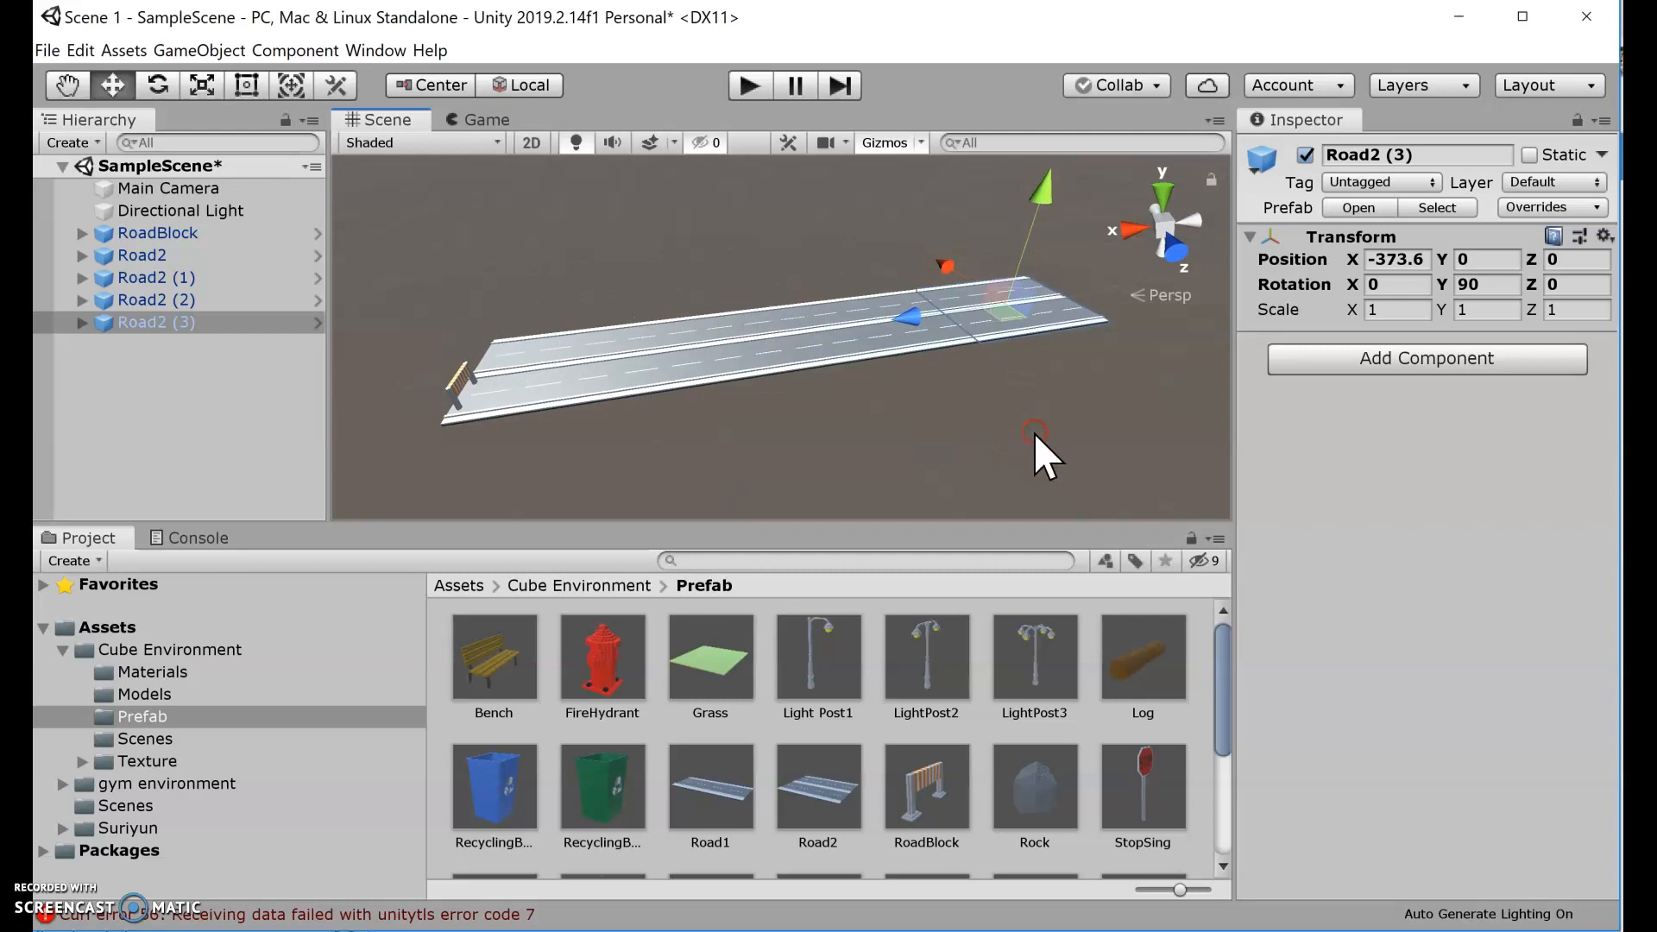
pyautogui.keyDown('alt'); pyautogui.moveTo(1033, 432); pyautogui.dragTo(882, 439); pyautogui.keyUp('alt')
pyautogui.moveTo(882, 439); pyautogui.dragTo(880, 434, button='middle')
pyautogui.scroll(-8, 874, 420)
pyautogui.scroll(8, 869, 413)
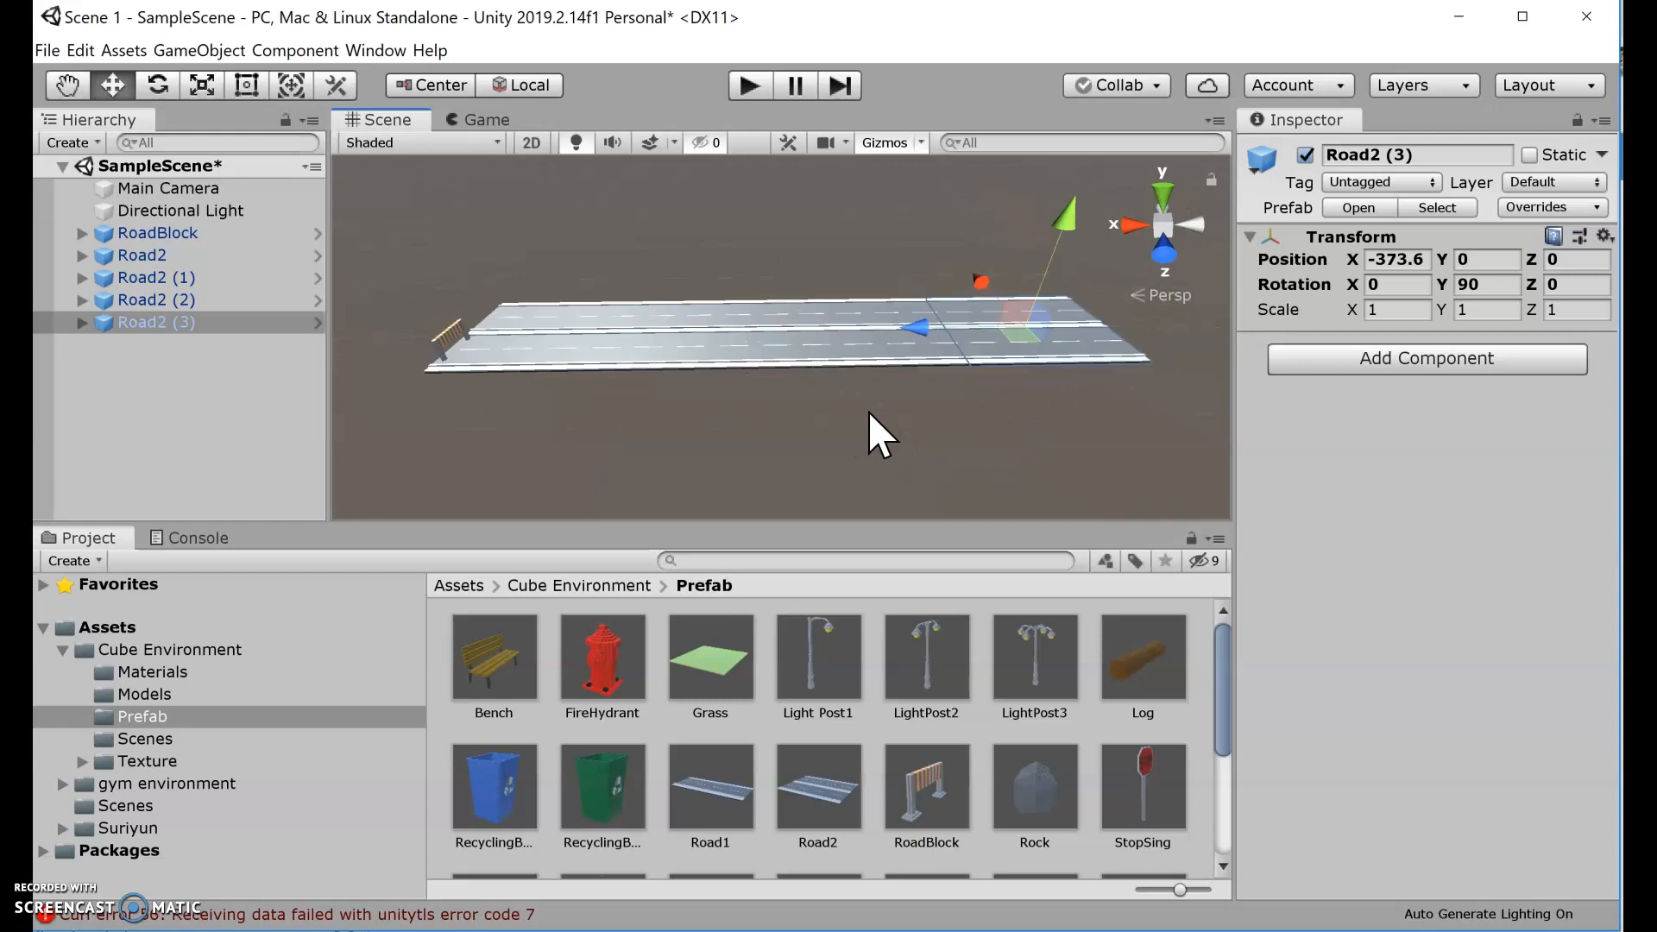
pyautogui.scroll(-3, 867, 411)
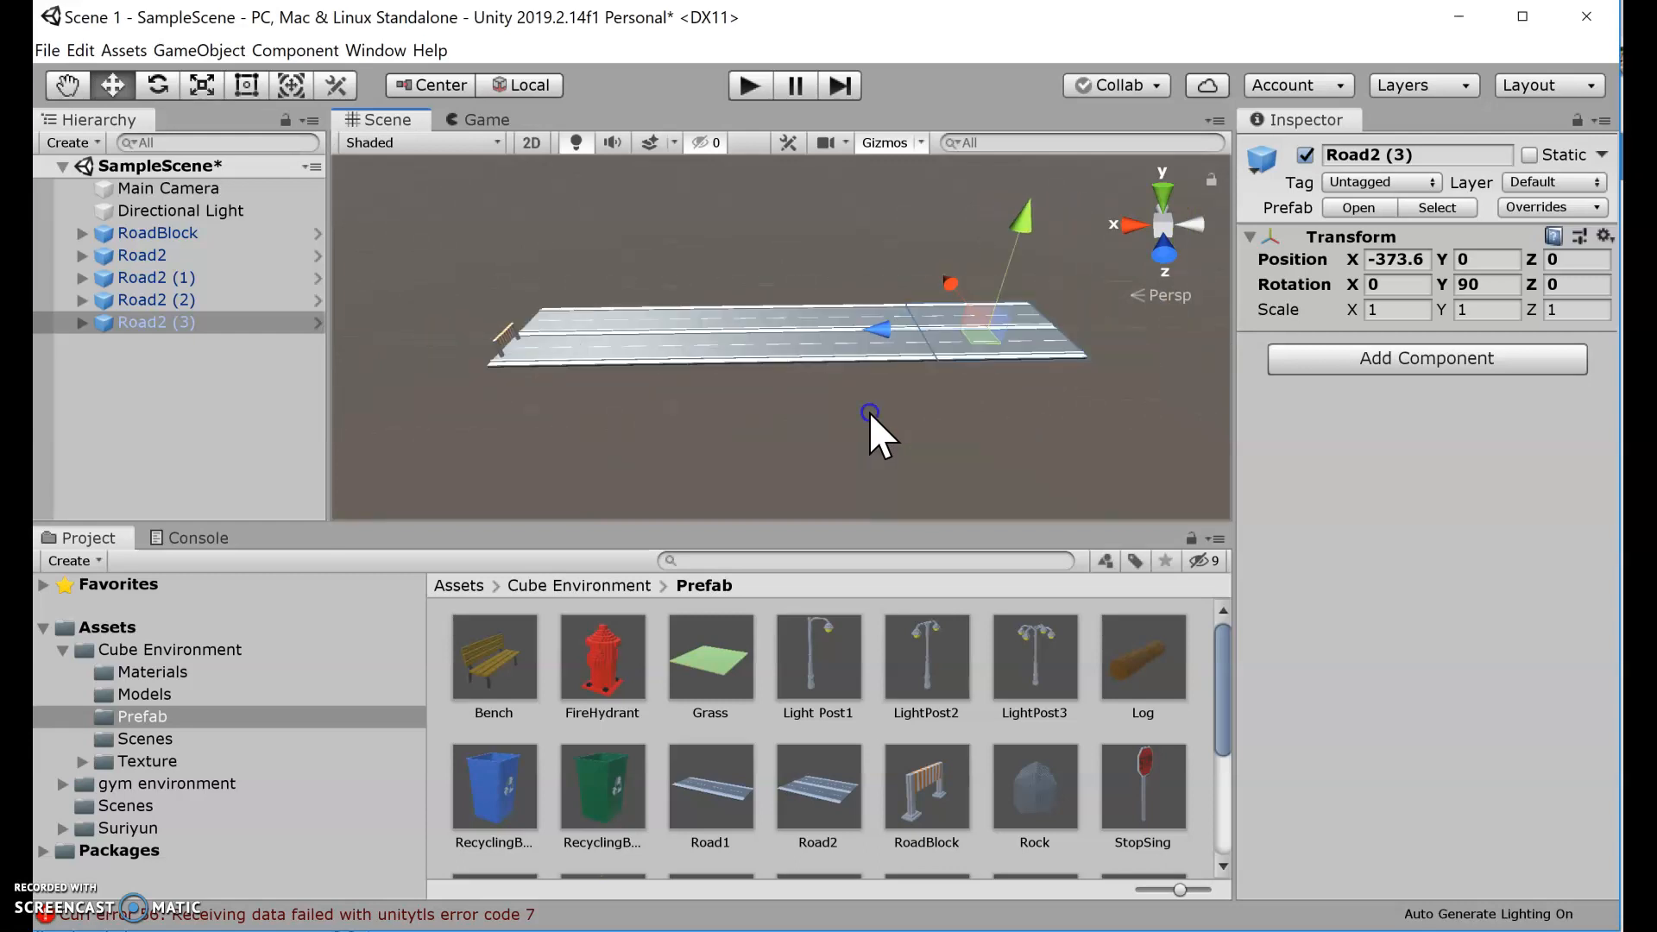
pyautogui.click(869, 412)
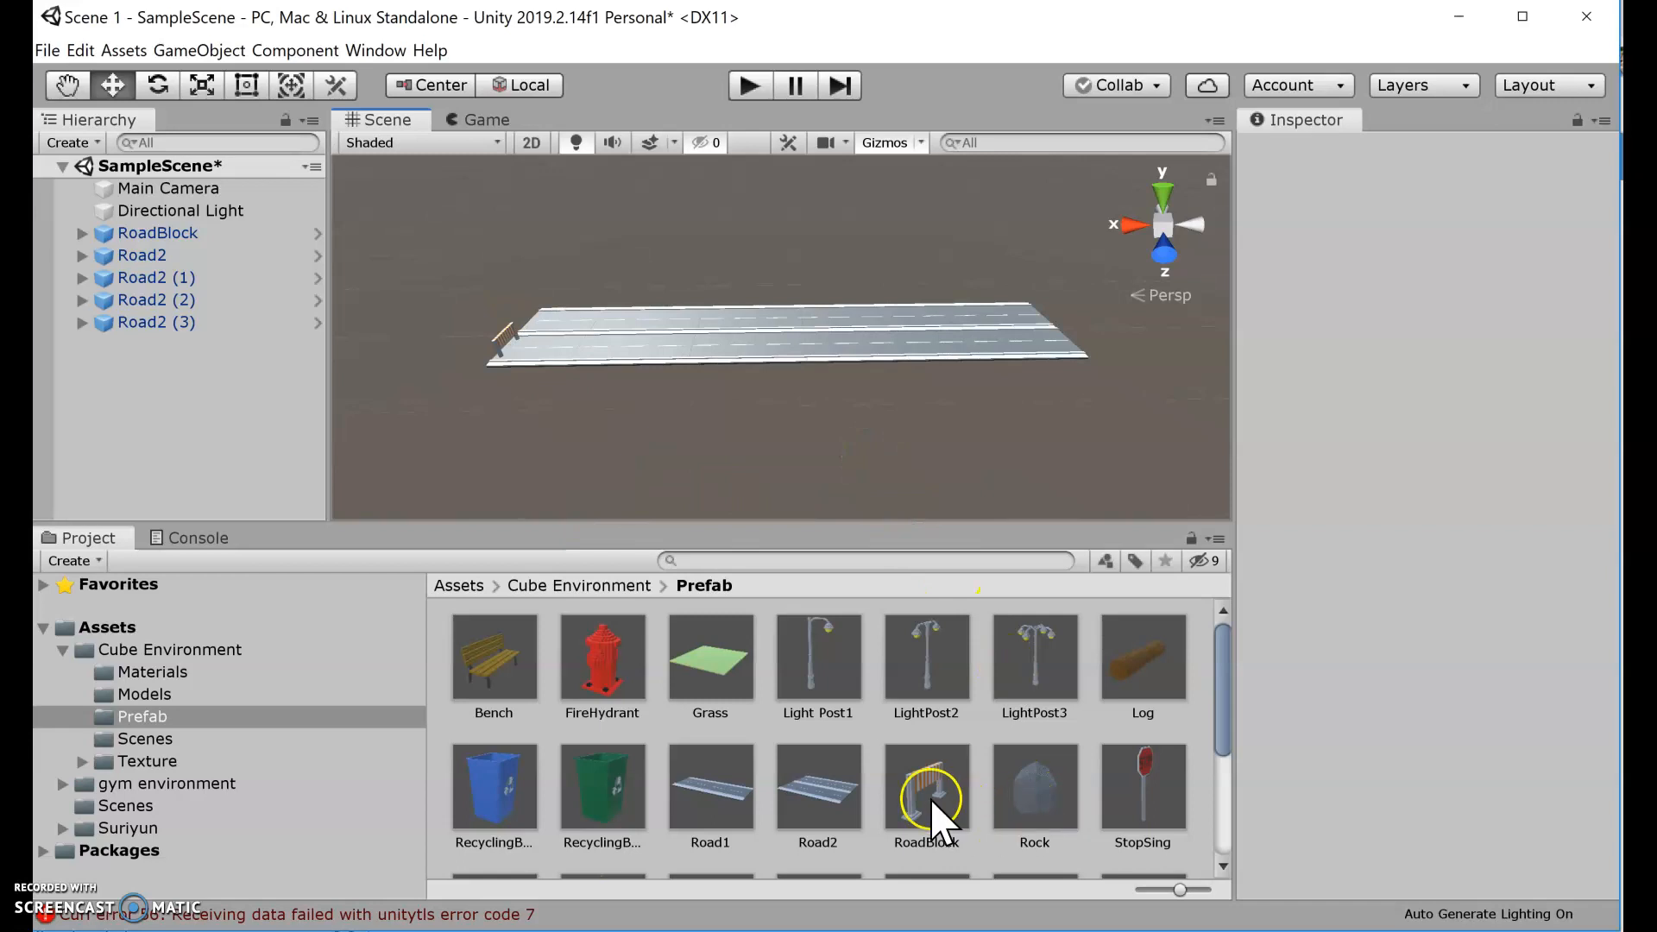
# Look through the remaining prefabs in the Cube Environment Prefab folder for more objects to place.
pyautogui.scroll(-2, 930, 802)
pyautogui.scroll(1, 931, 799)
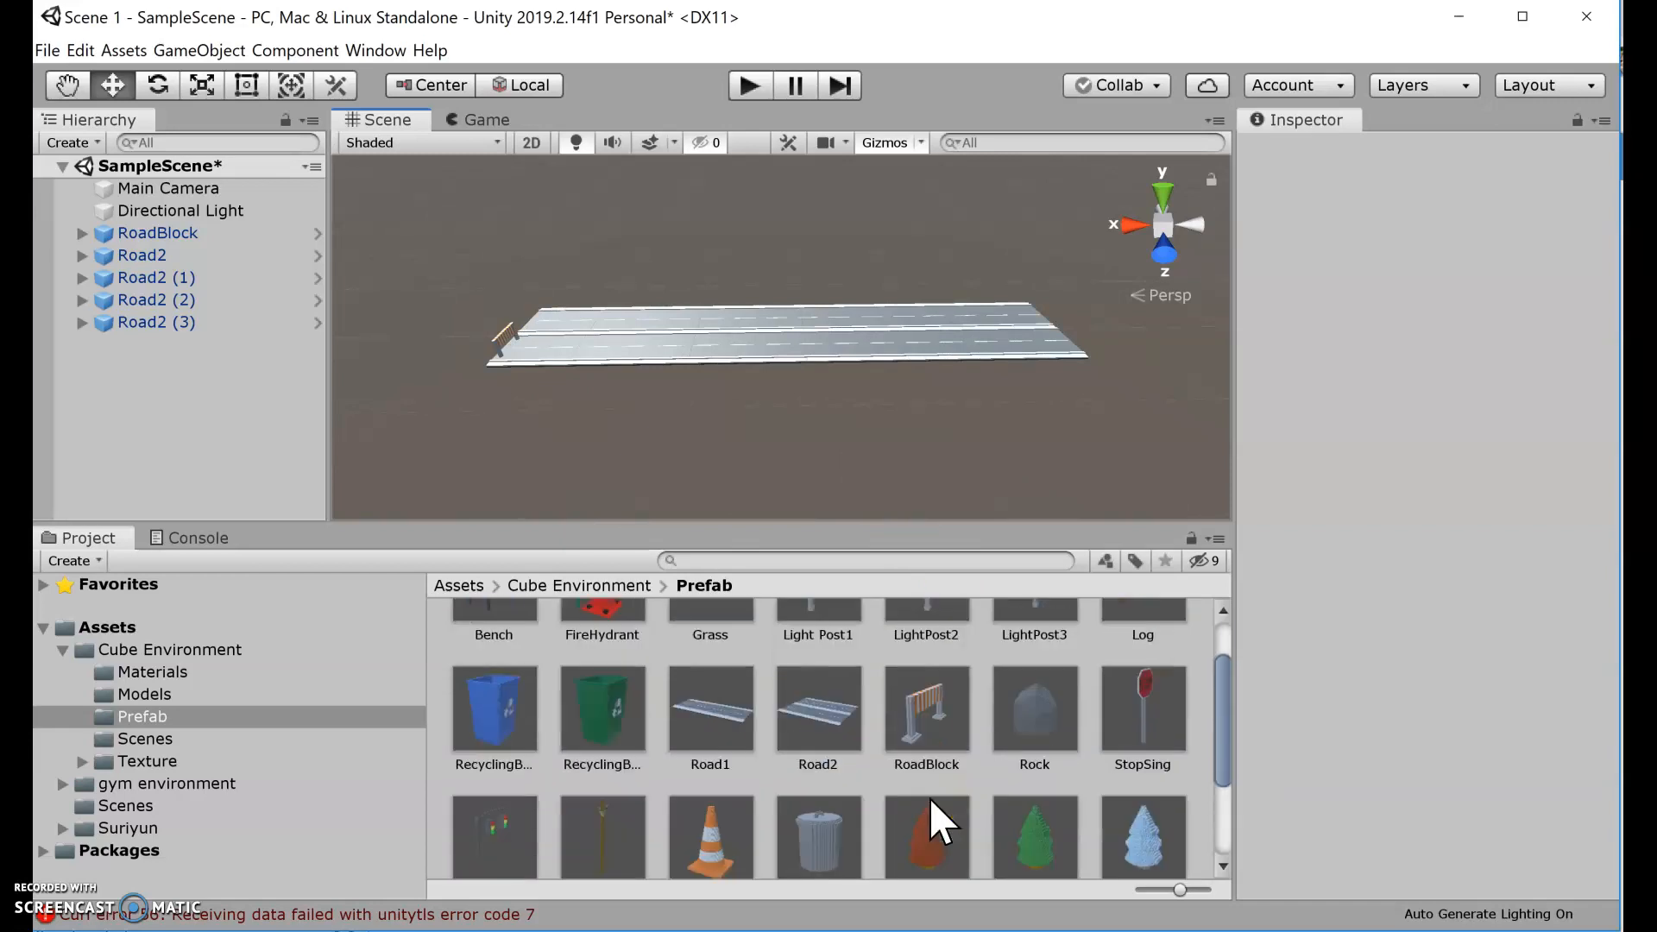
pyautogui.scroll(1, 930, 799)
pyautogui.scroll(-3, 930, 796)
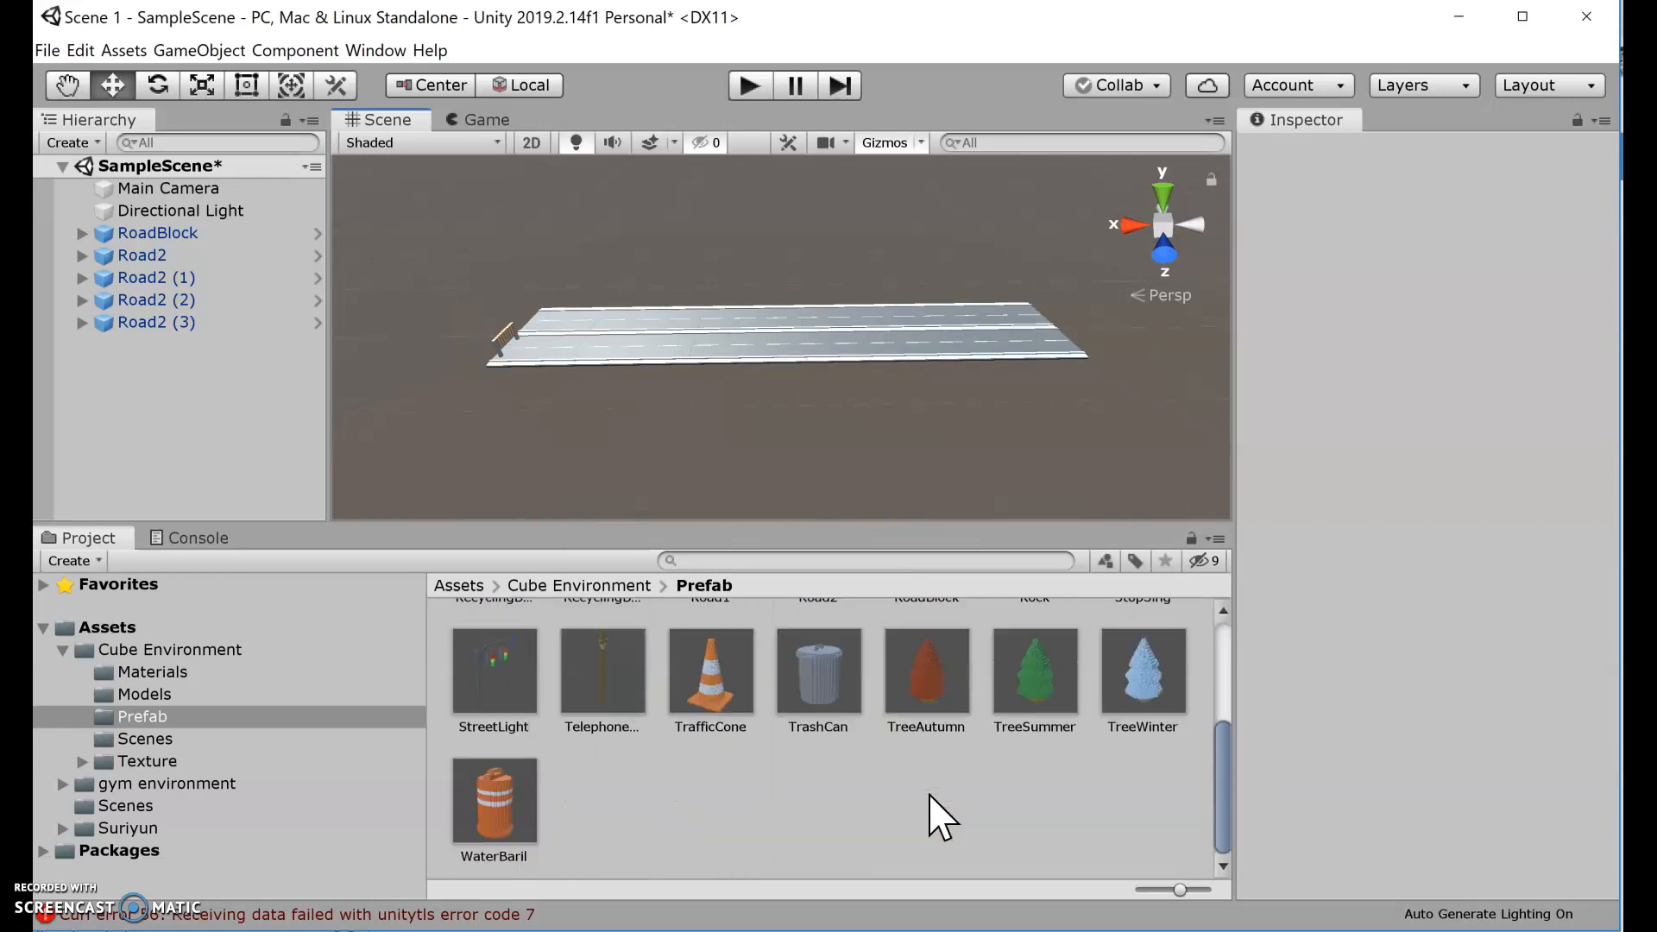
pyautogui.scroll(1, 928, 793)
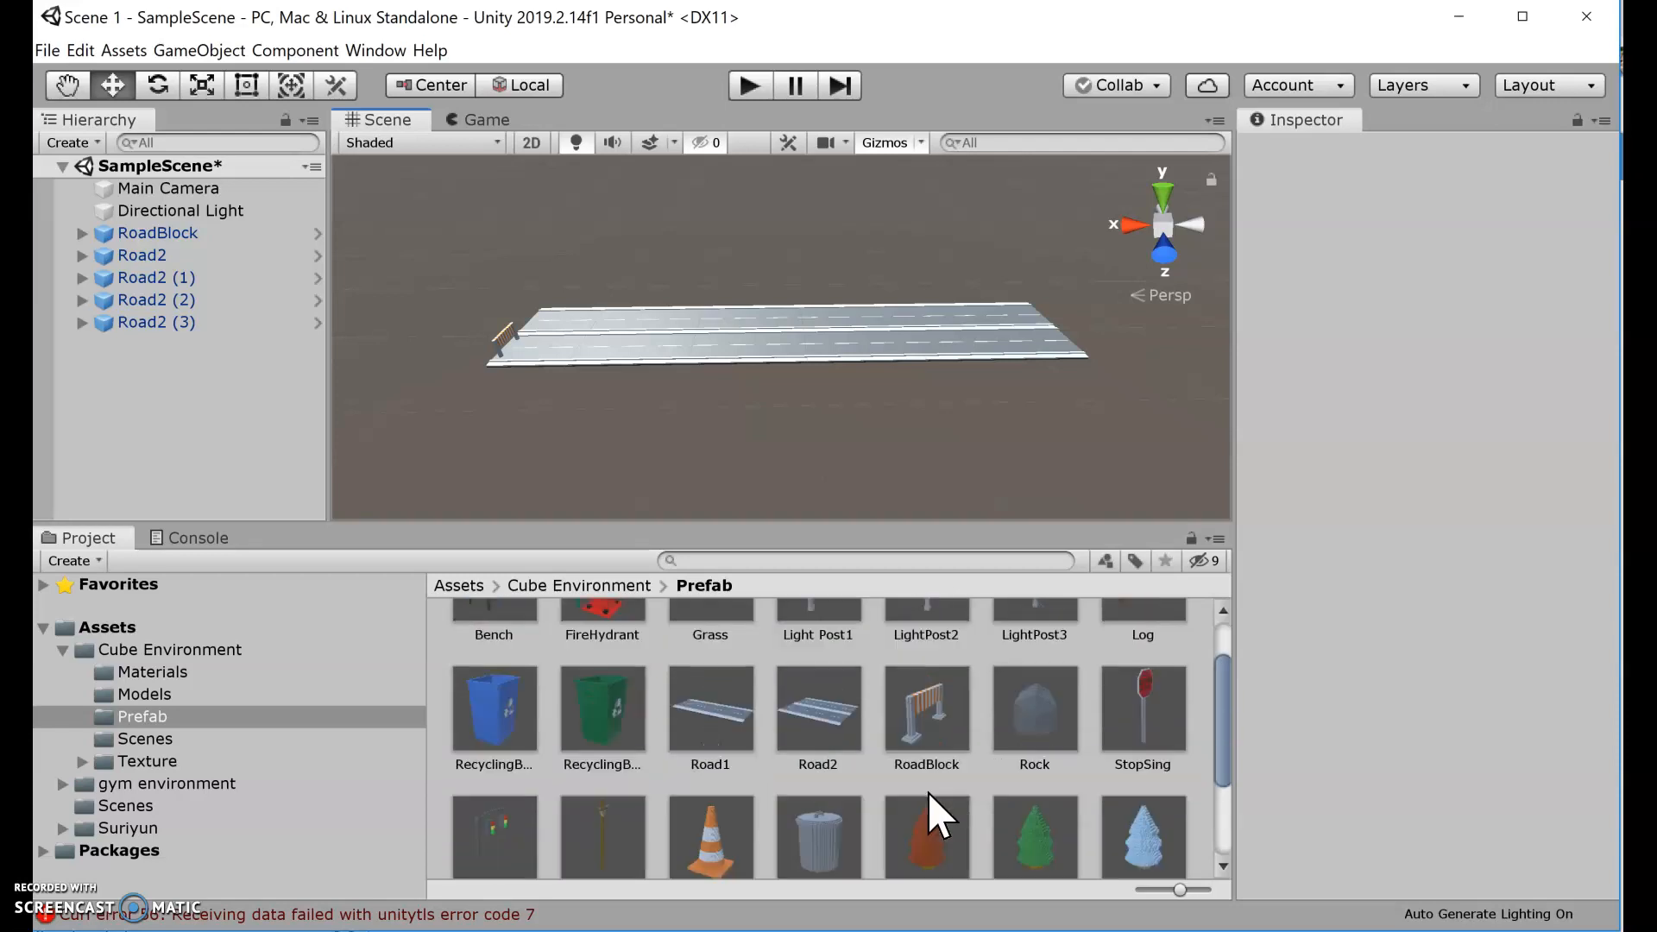
# Add the Grass prefab from the Cube Environment folder to the scene and set its position to X 0, Y 0, Z 0.
pyautogui.scroll(-3, 912, 790)
pyautogui.scroll(4, 911, 791)
pyautogui.moveTo(702, 659); pyautogui.dragTo(703, 282)
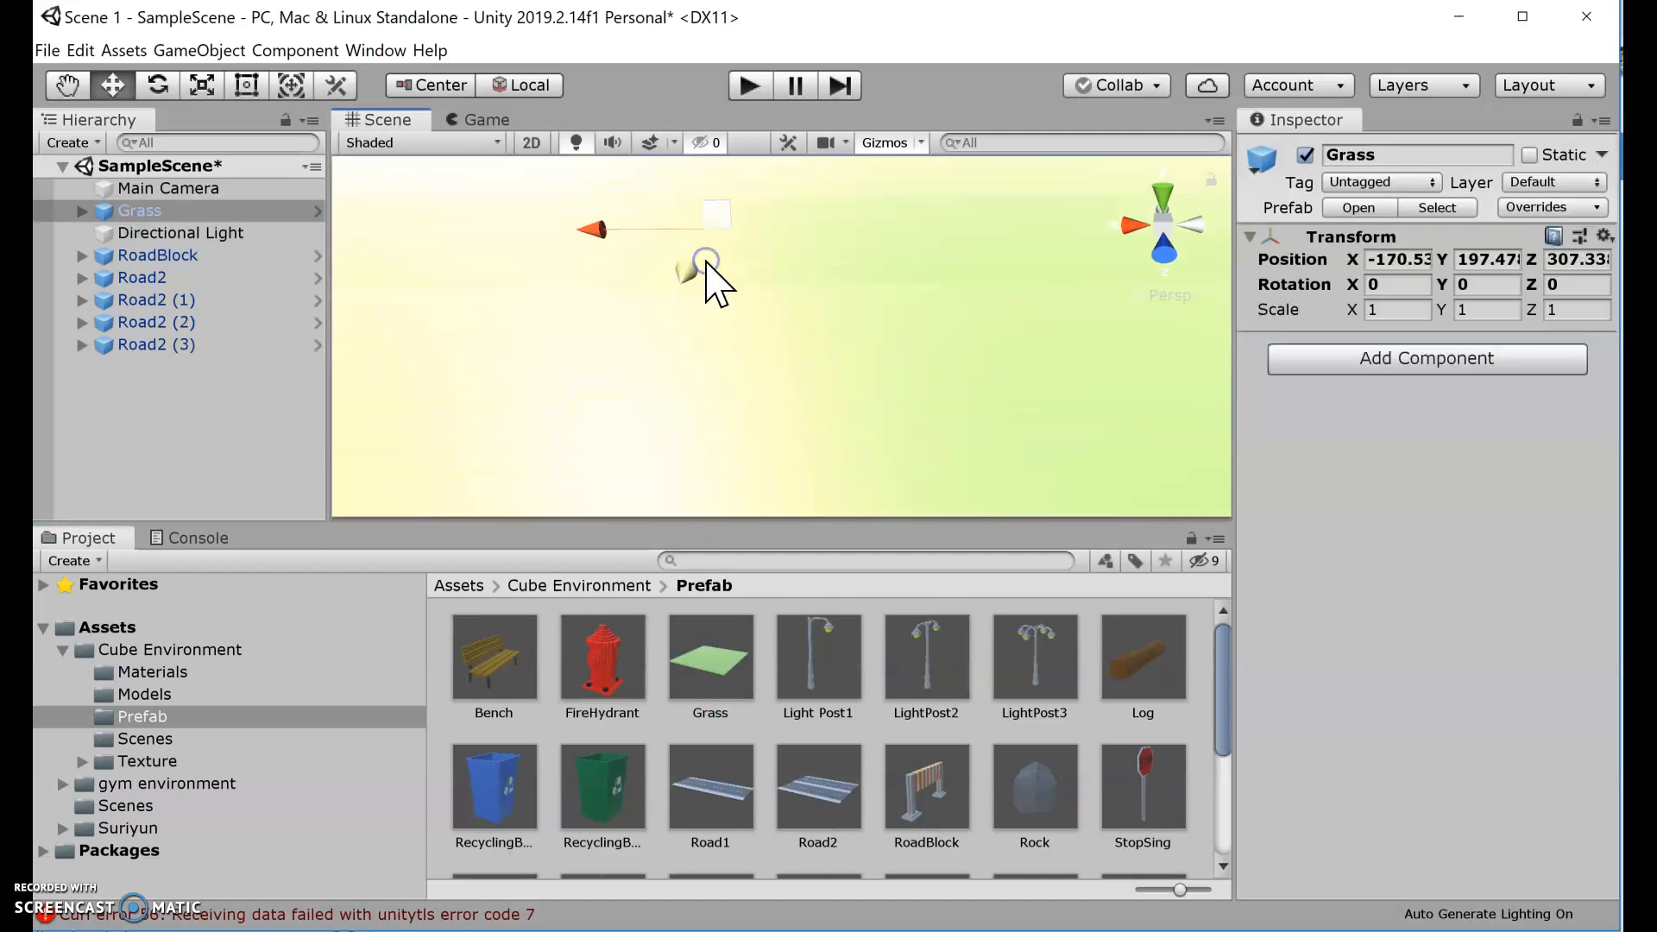
pyautogui.click(1419, 259)
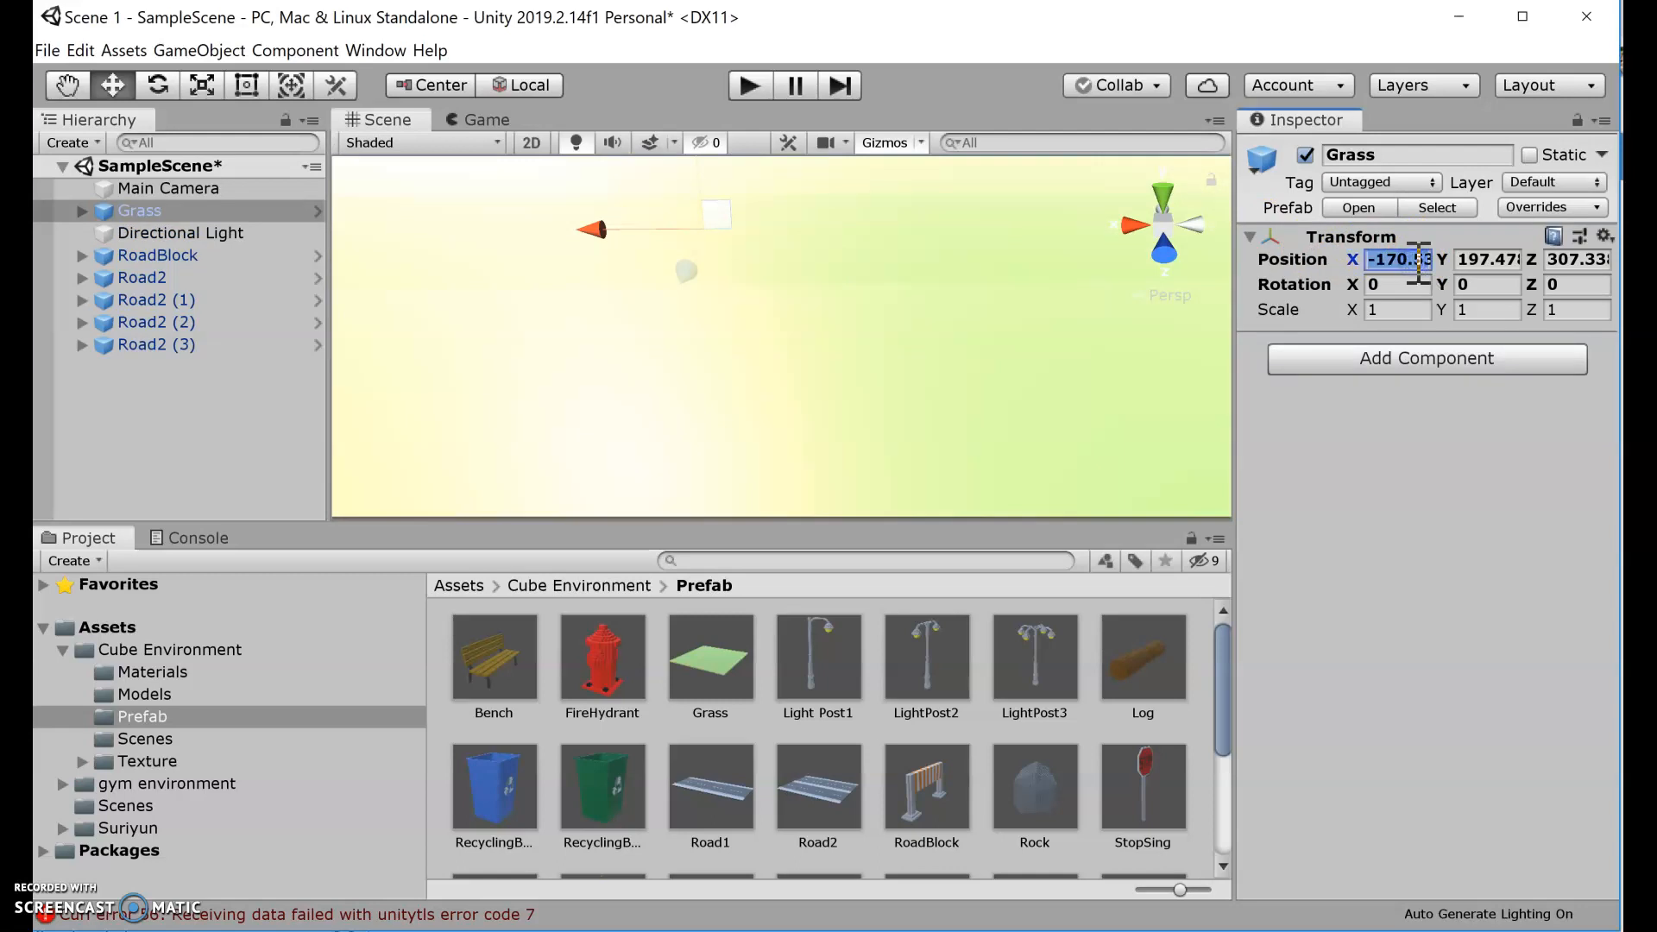
pyautogui.write('0')
pyautogui.press('Tab')
pyautogui.write('0')
pyautogui.press('Tab')
pyautogui.write('0')
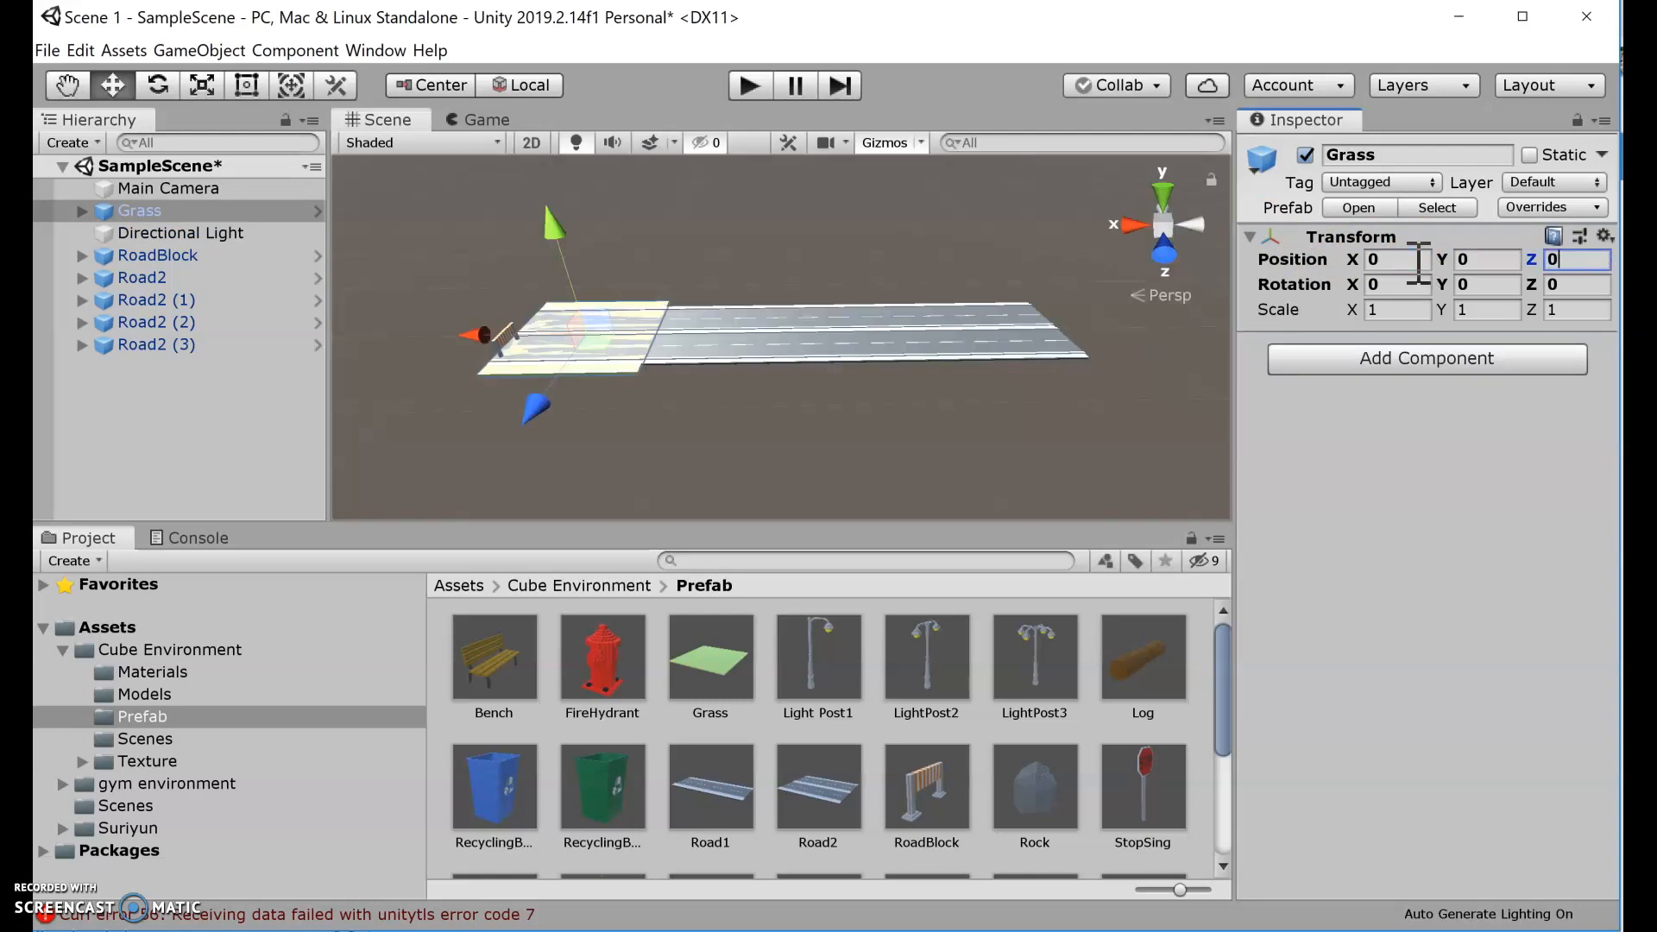
# Move the grass tile beside the road to Z -113 and lay four duplicates in a row along X.
pyautogui.moveTo(541, 418); pyautogui.dragTo(629, 391)
pyautogui.click(665, 261)
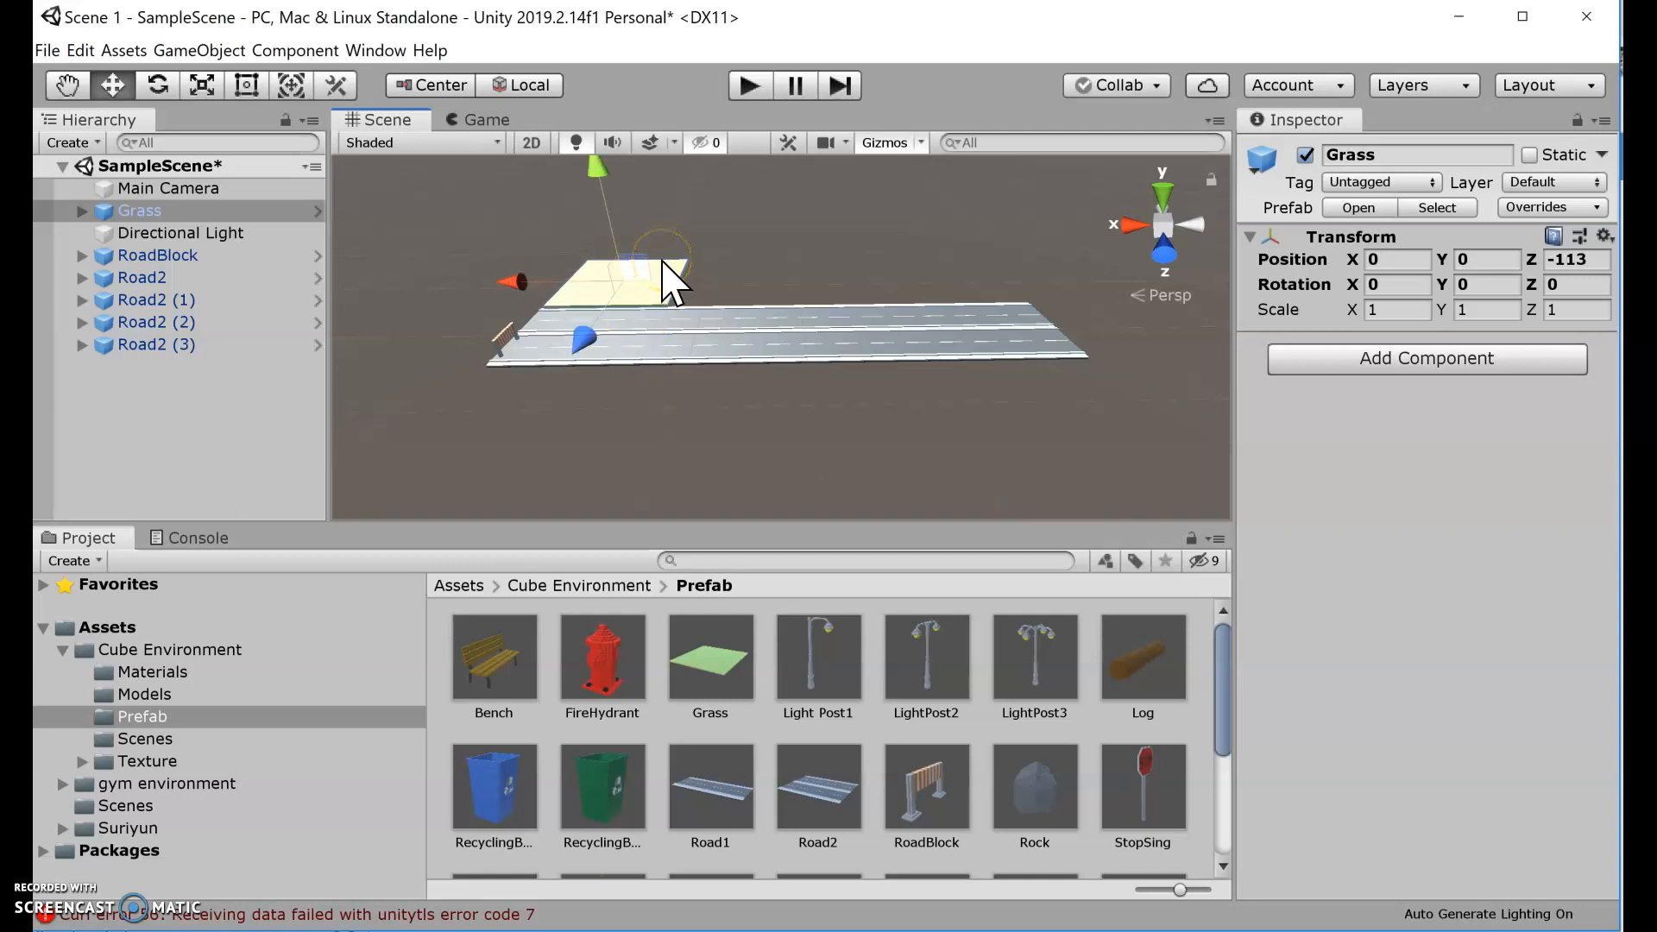
pyautogui.hotkey('ctrl', 'd')
pyautogui.moveTo(516, 284); pyautogui.dragTo(949, 294)
pyautogui.hotkey('ctrl', 'd')
pyautogui.hotkey('ctrl', 'd')
pyautogui.hotkey('ctrl', 'd')
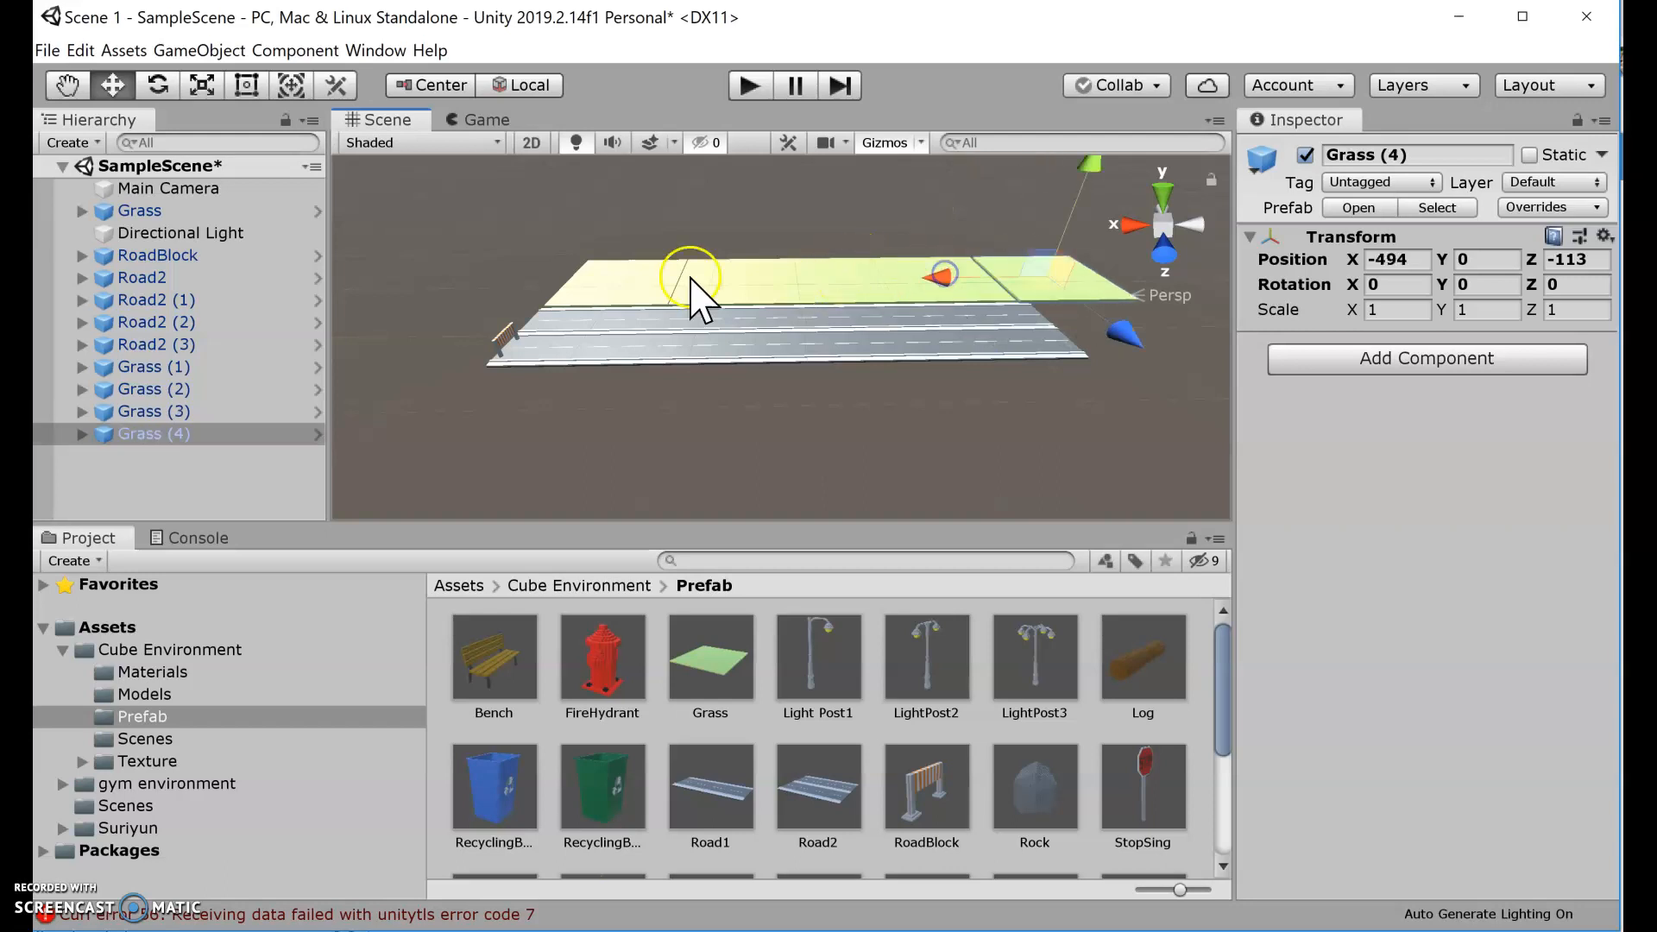
# Shift the last grass tile, Grass (4), against its neighbour to X -486 and leave nothing selected.
pyautogui.click(736, 293)
pyautogui.moveTo(637, 285); pyautogui.dragTo(636, 303)
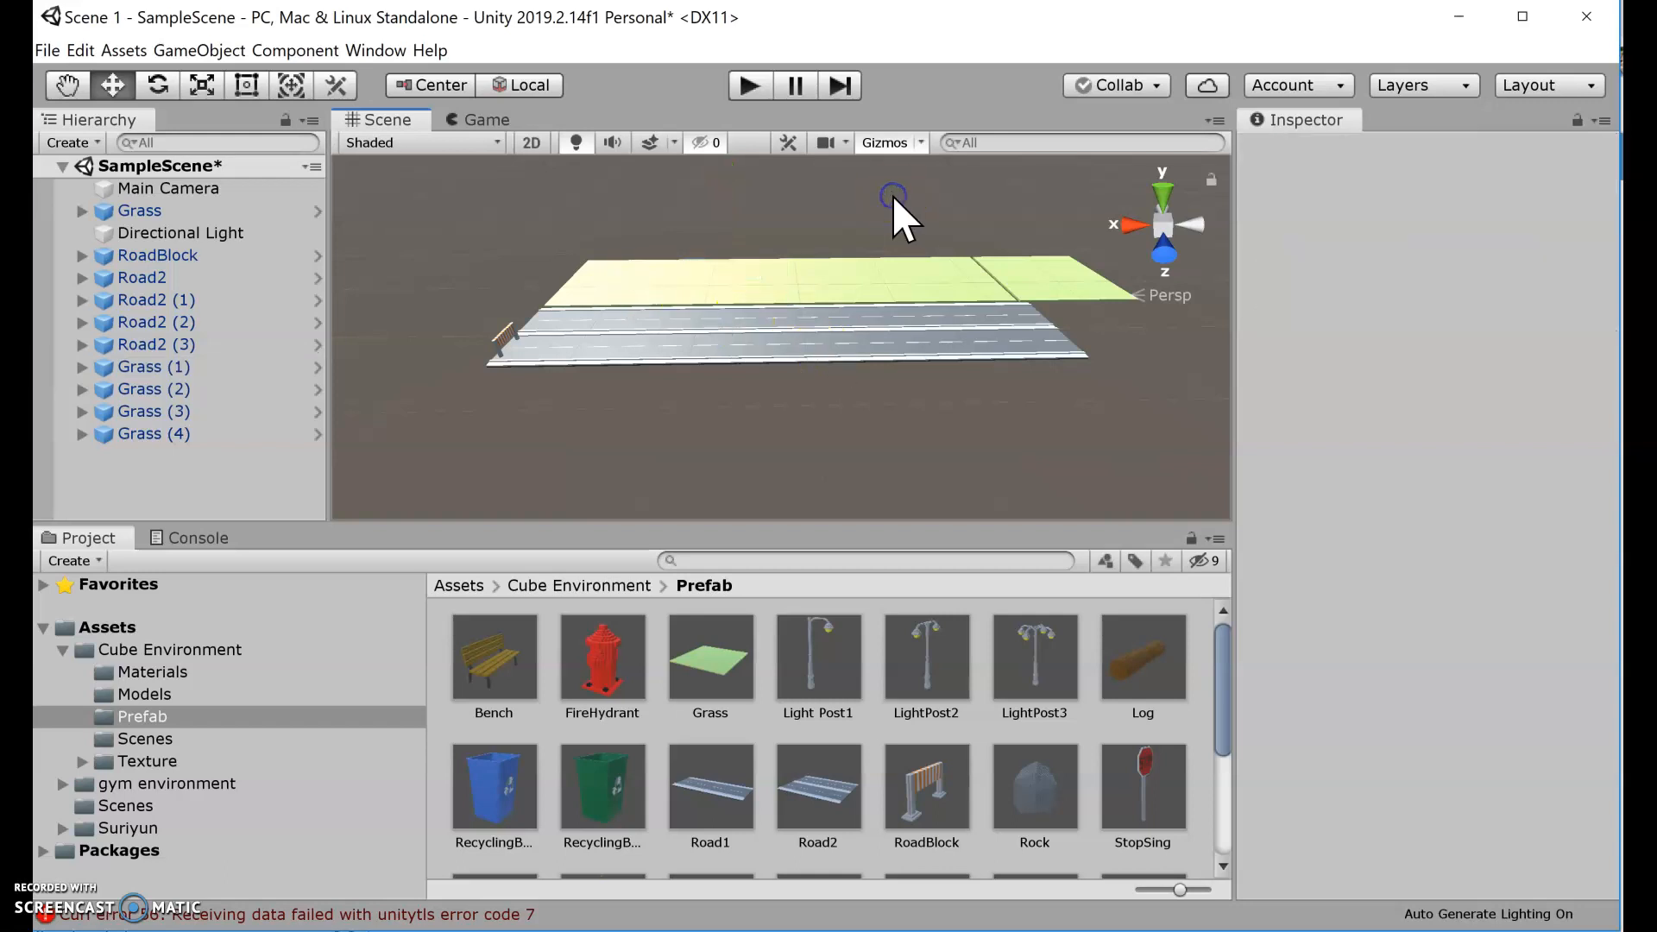
pyautogui.click(1014, 289)
pyautogui.moveTo(1012, 287); pyautogui.dragTo(926, 283)
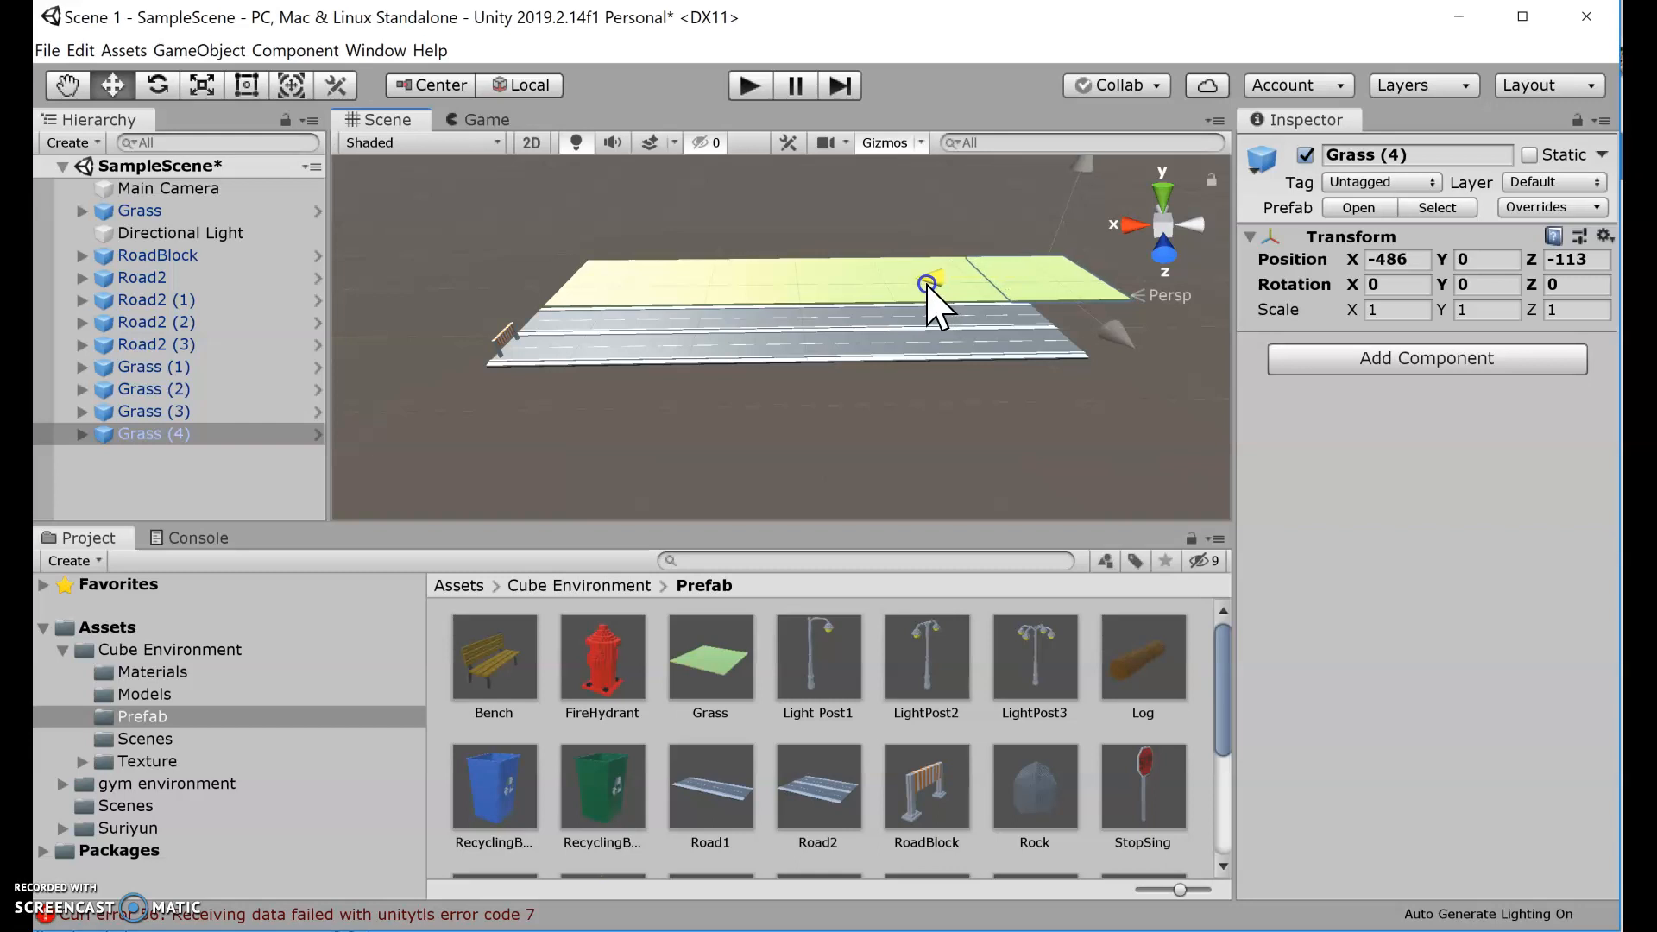
pyautogui.click(1055, 444)
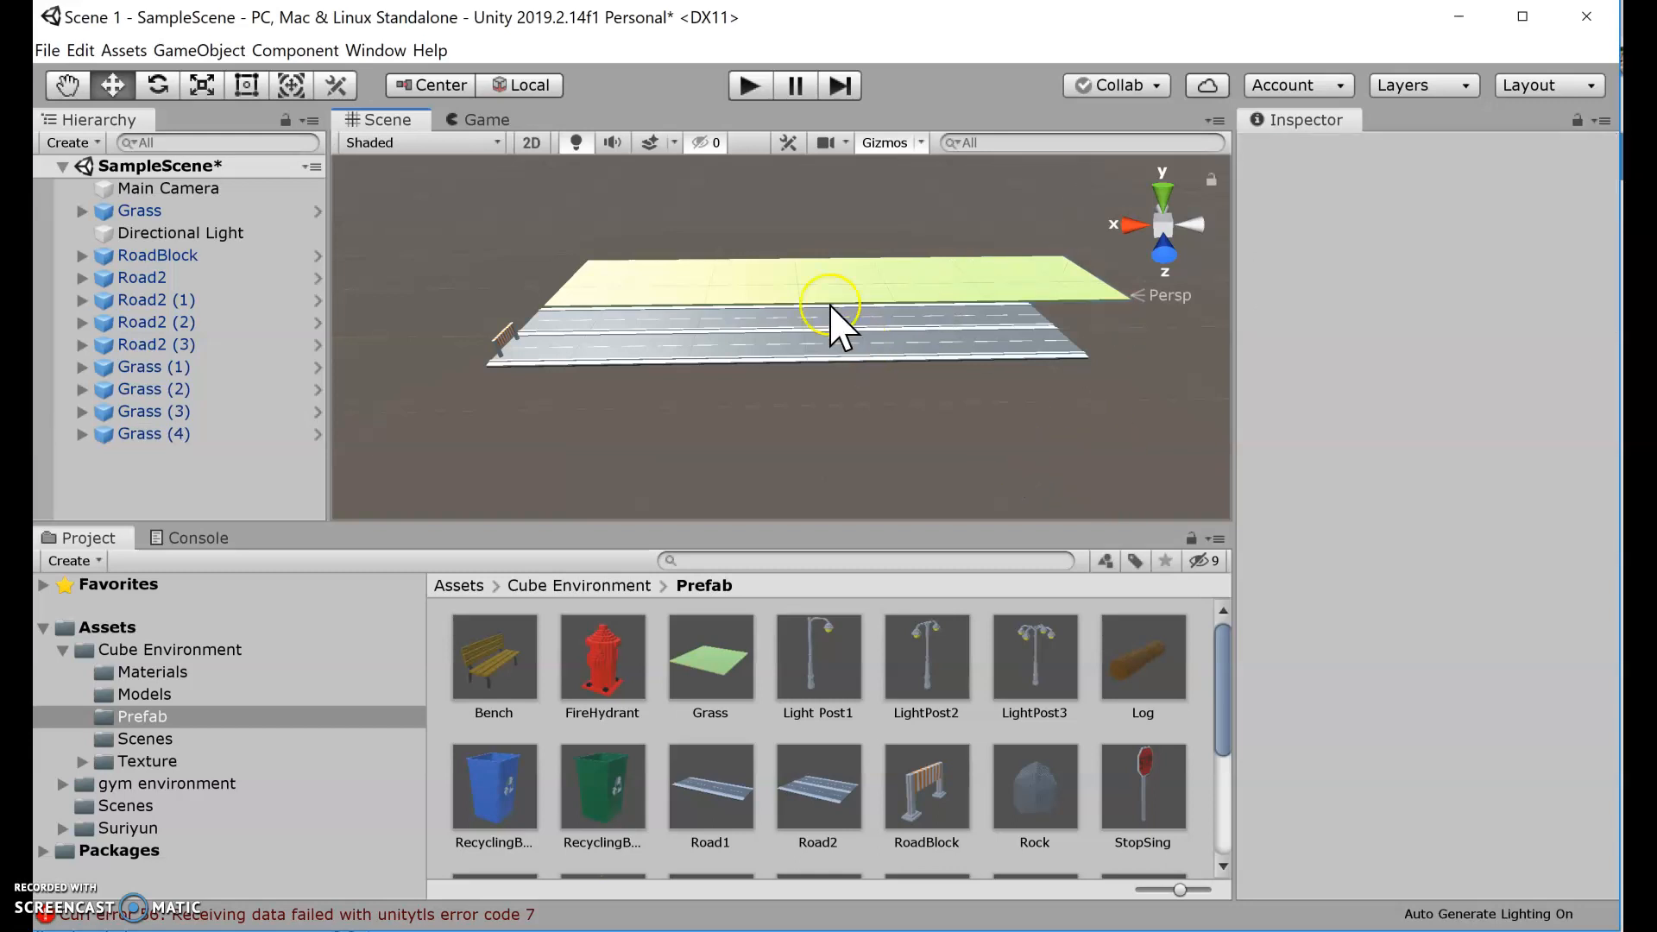
# Look over the road and grass strip in the scene and check the Main Camera's preview.
pyautogui.moveTo(932, 348)
pyautogui.mouseDown(button='middle')
pyautogui.moveTo(917, 401)
pyautogui.moveTo(909, 356)
pyautogui.mouseUp(button='middle')
pyautogui.keyDown('alt'); pyautogui.moveTo(859, 400); pyautogui.dragTo(853, 455); pyautogui.keyUp('alt')
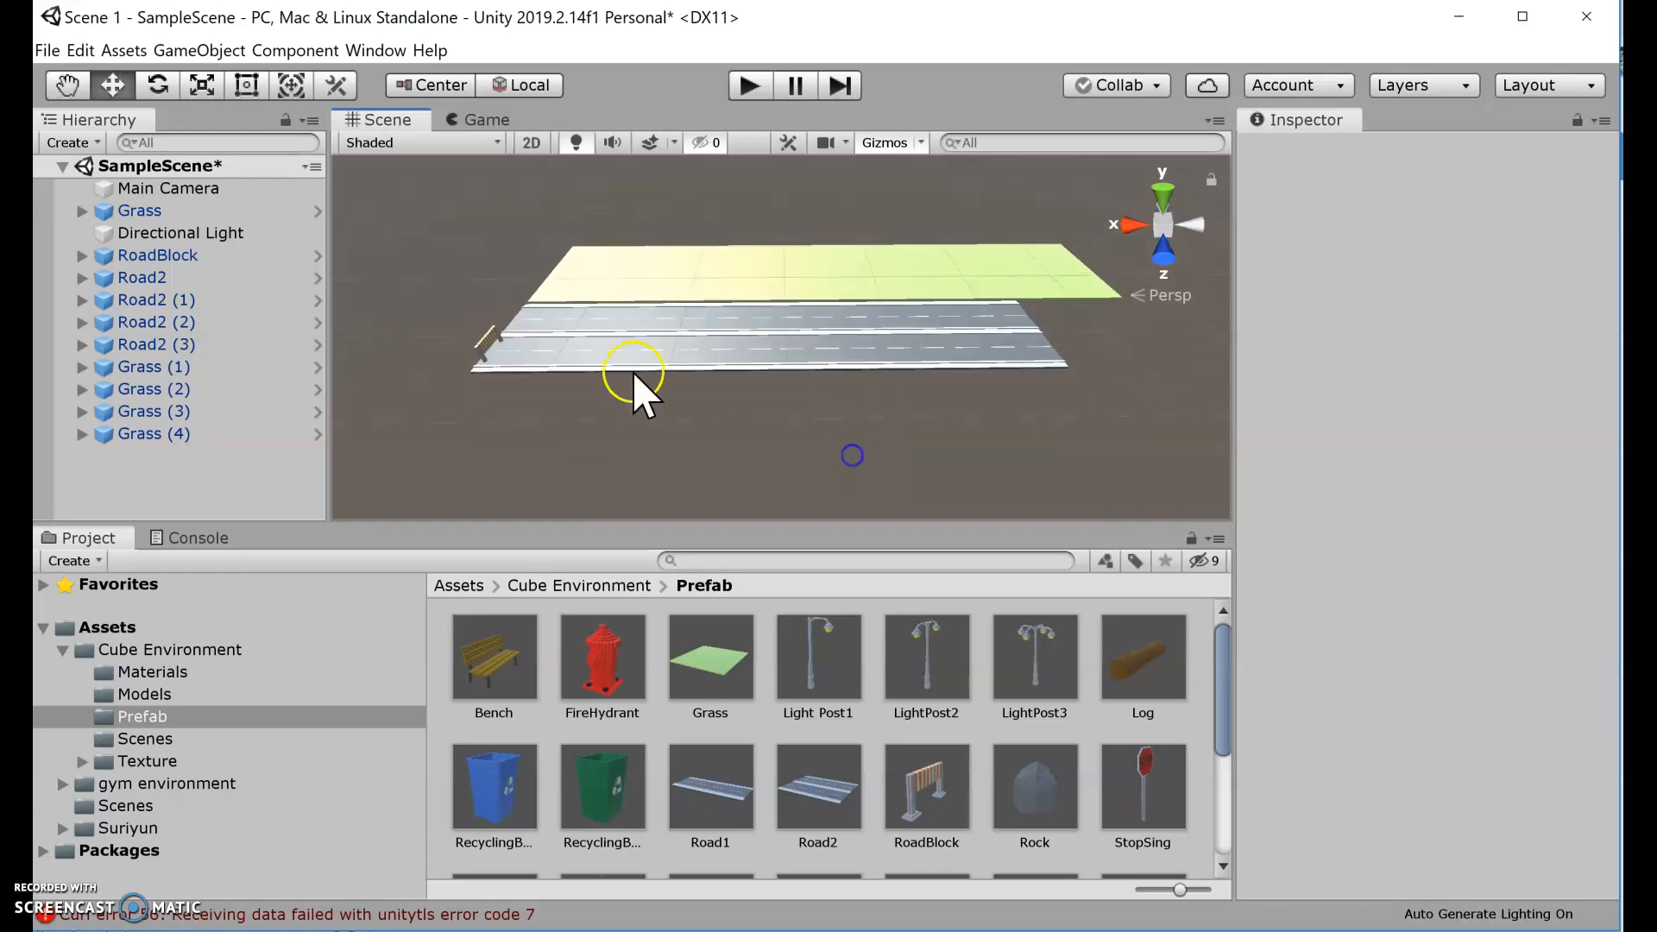
pyautogui.click(172, 188)
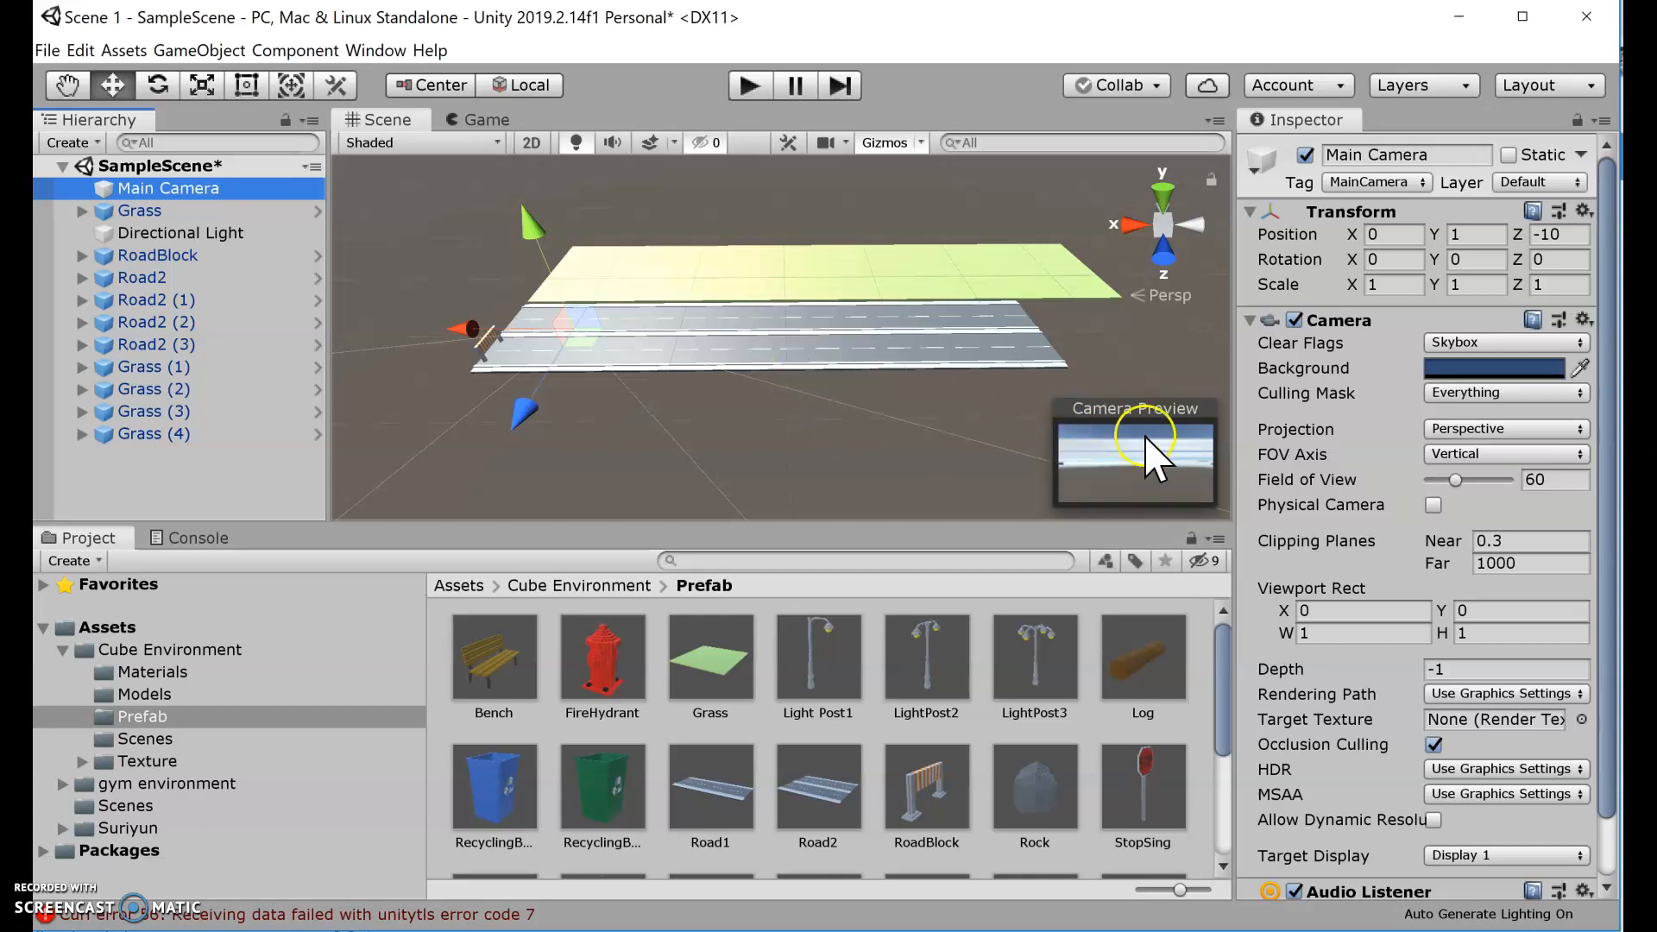
pyautogui.click(918, 442)
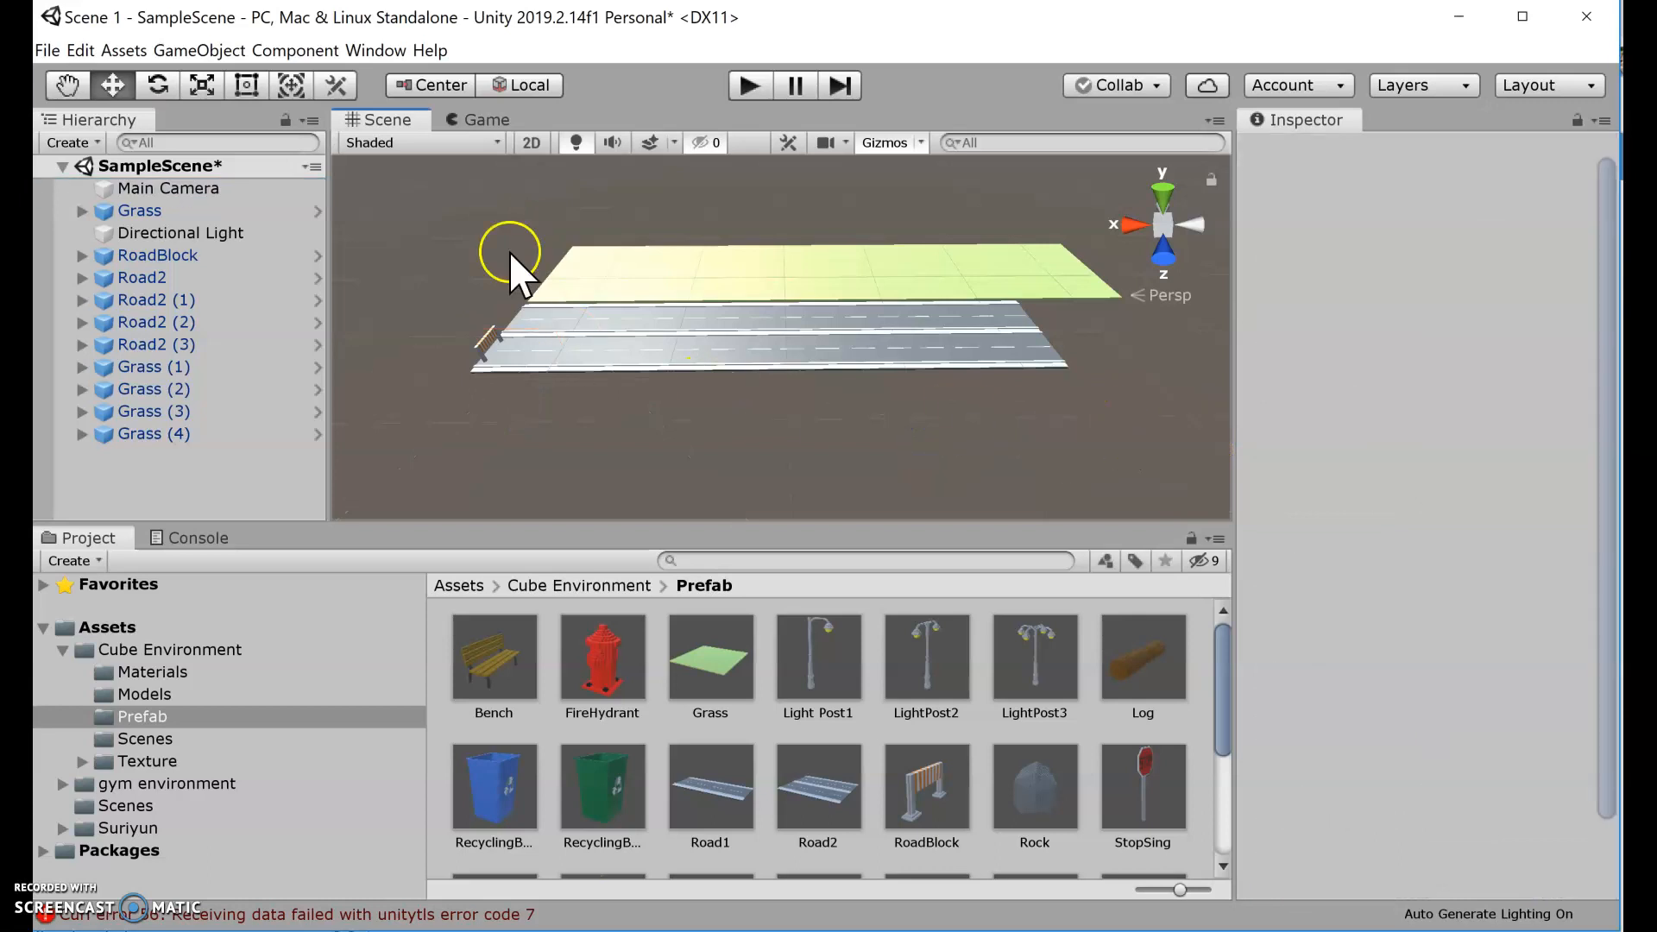
pyautogui.moveTo(471, 213); pyautogui.dragTo(1172, 426)
pyautogui.moveTo(839, 362); pyautogui.dragTo(796, 371)
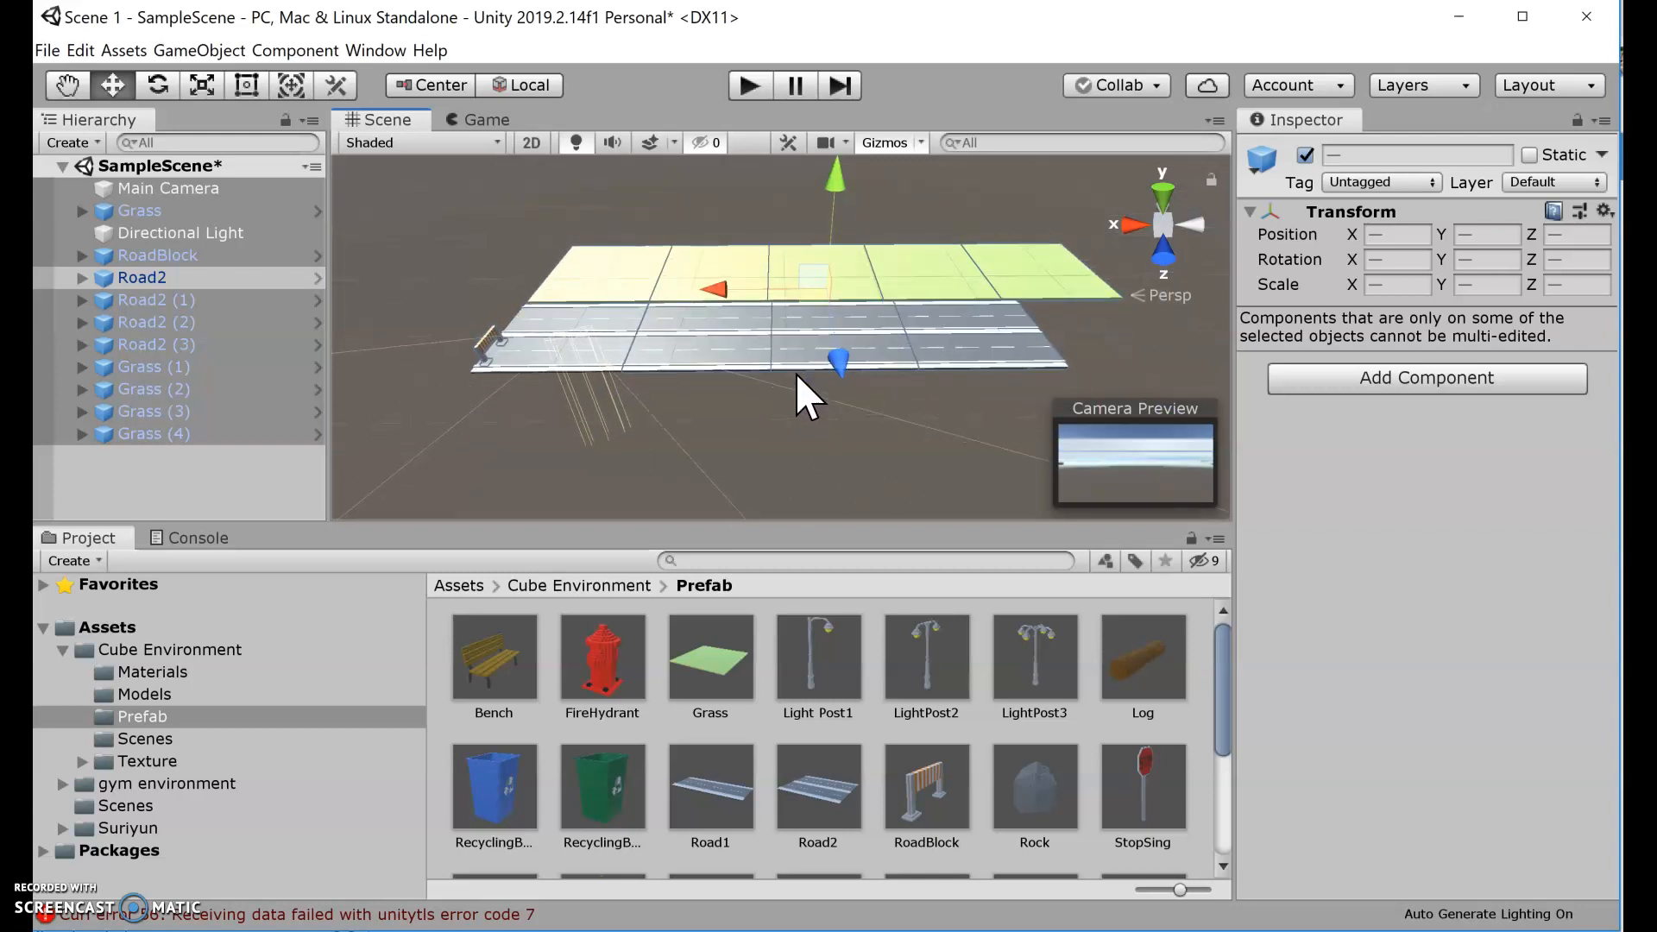
pyautogui.click(746, 432)
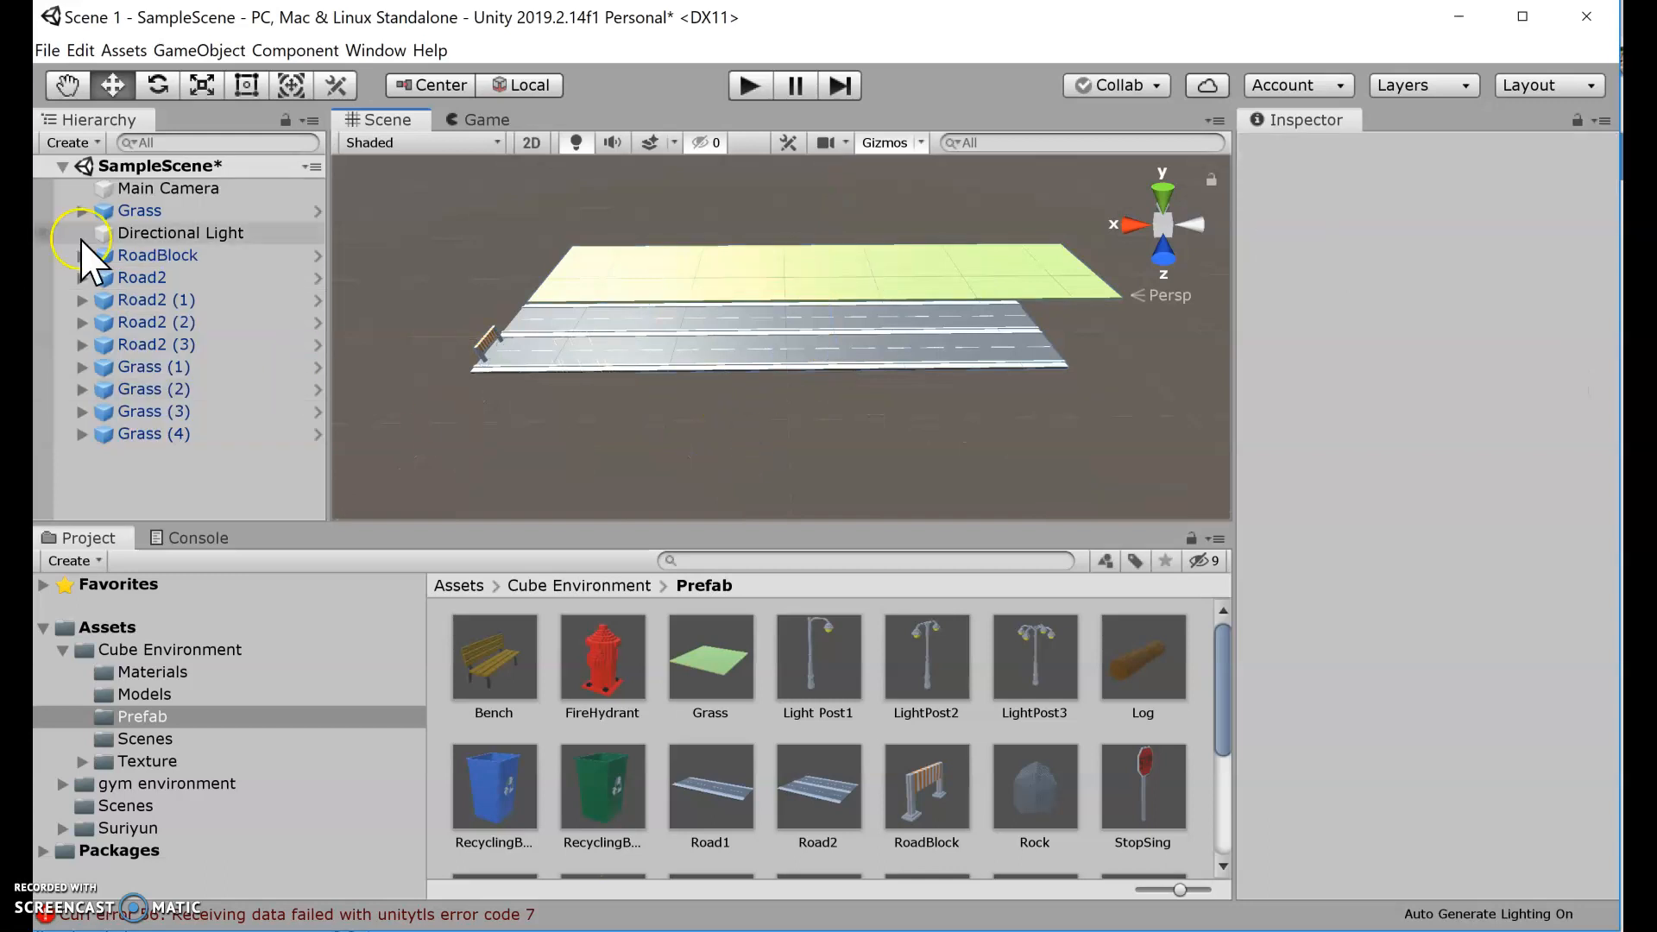
# Reorder Directional Light directly below Main Camera, and move all grass, road and roadblock objects together along Z, far behind the camera's area.
pyautogui.click(52, 216)
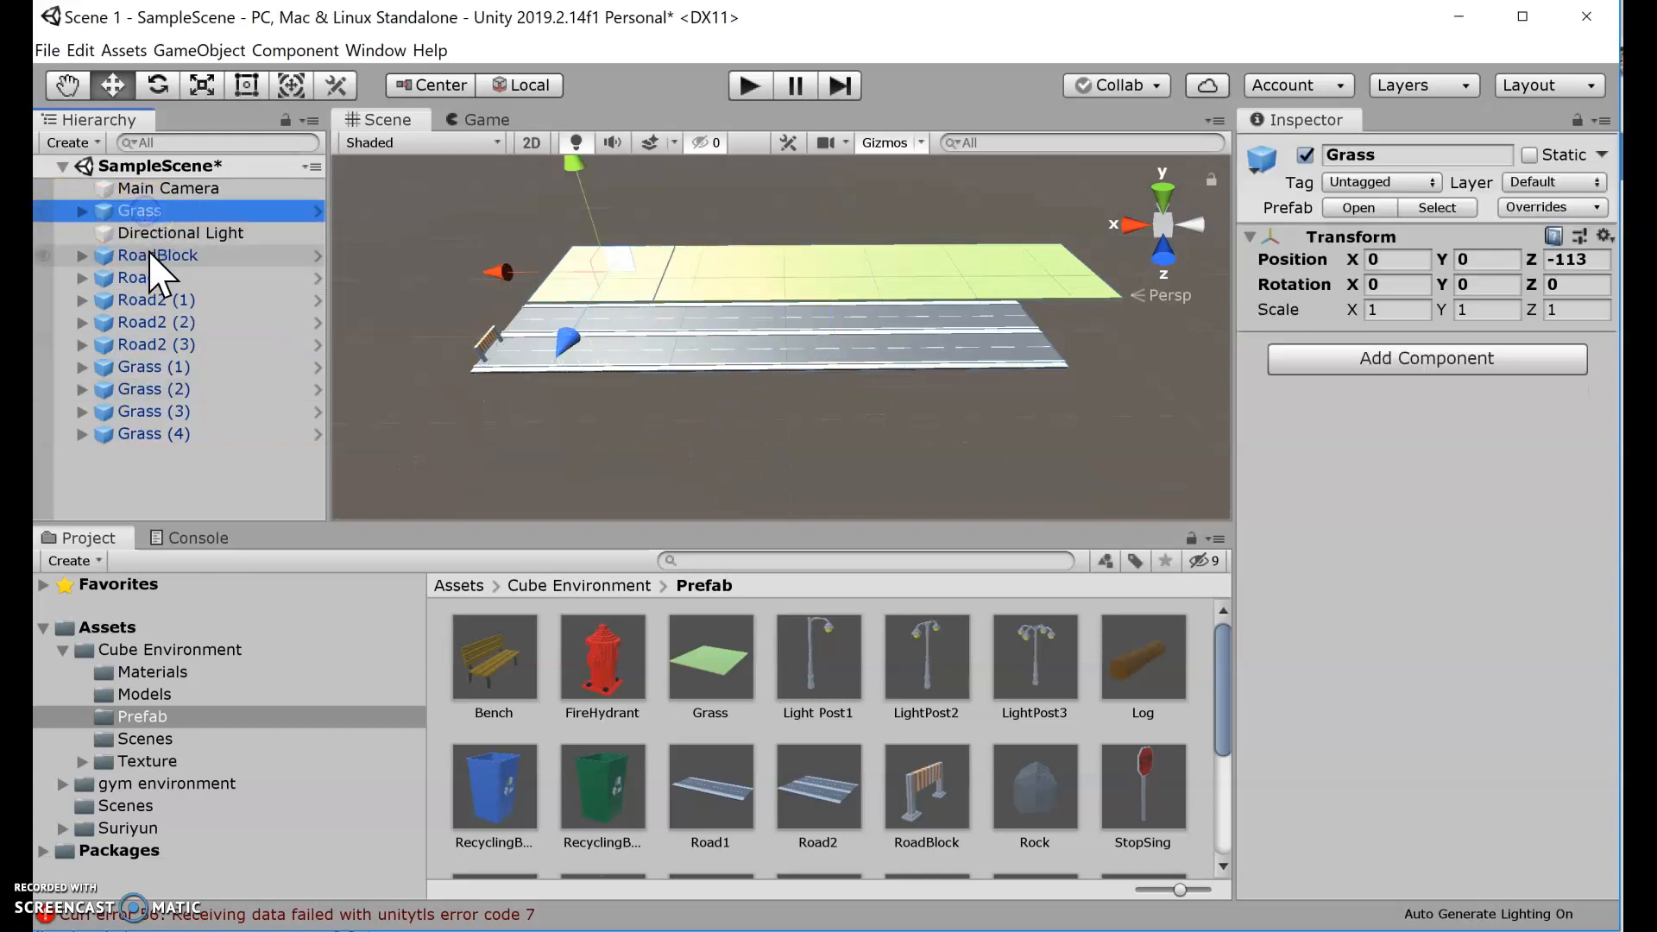
pyautogui.moveTo(160, 233)
pyautogui.mouseDown()
pyautogui.moveTo(129, 211)
pyautogui.moveTo(143, 207)
pyautogui.mouseUp()
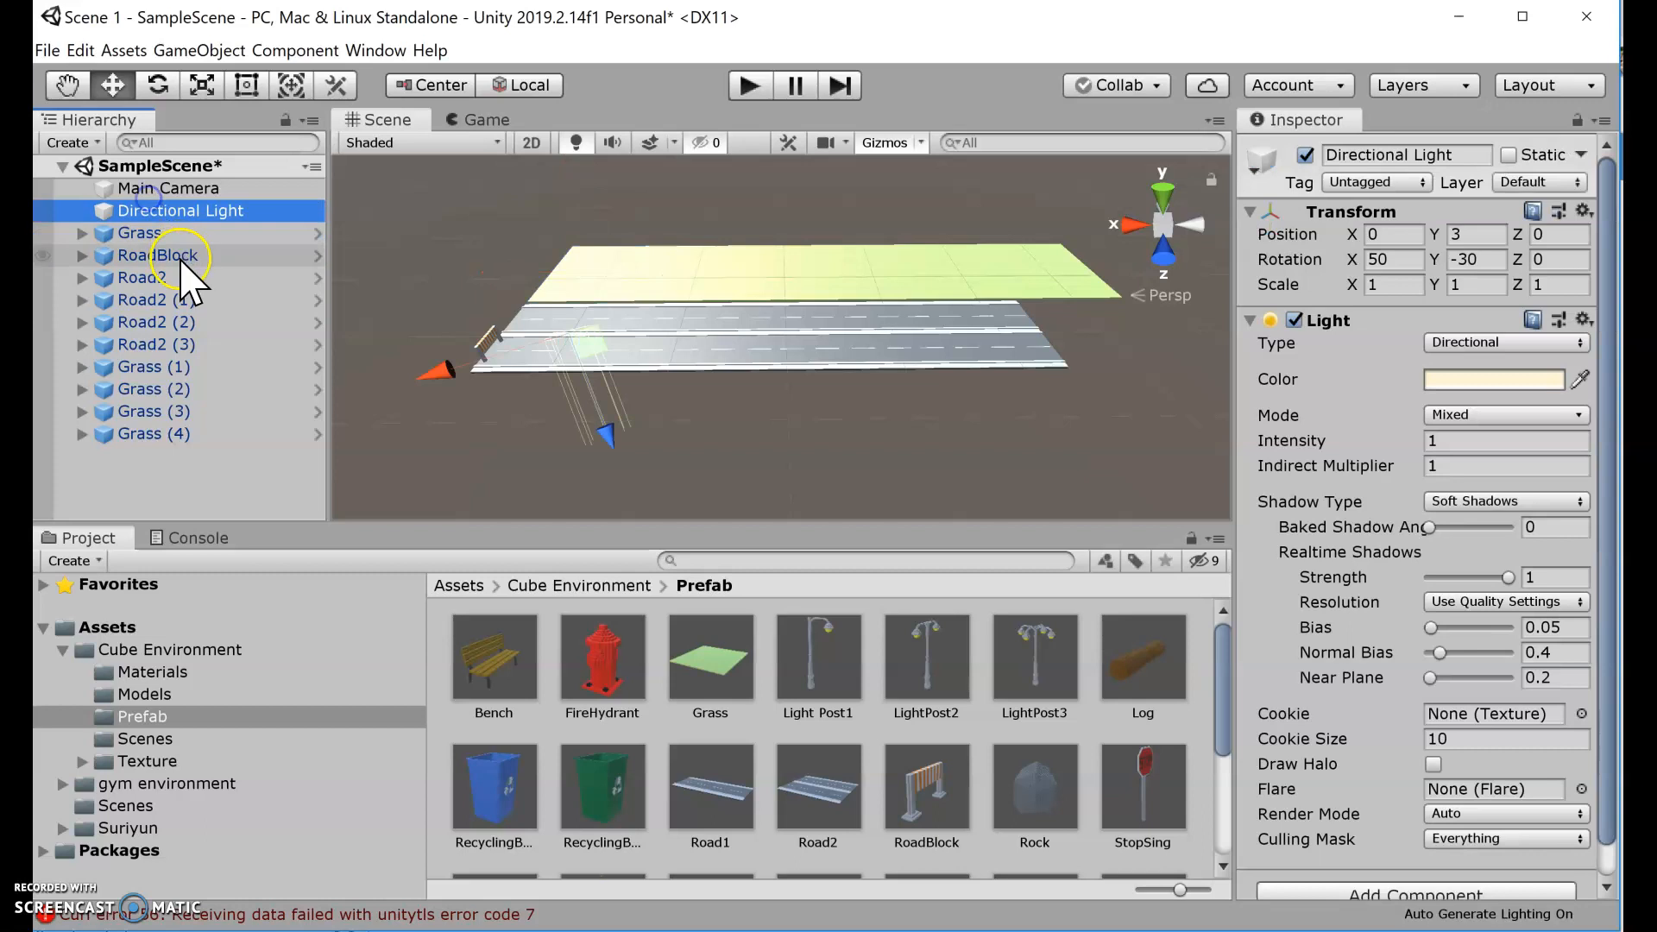
pyautogui.click(151, 235)
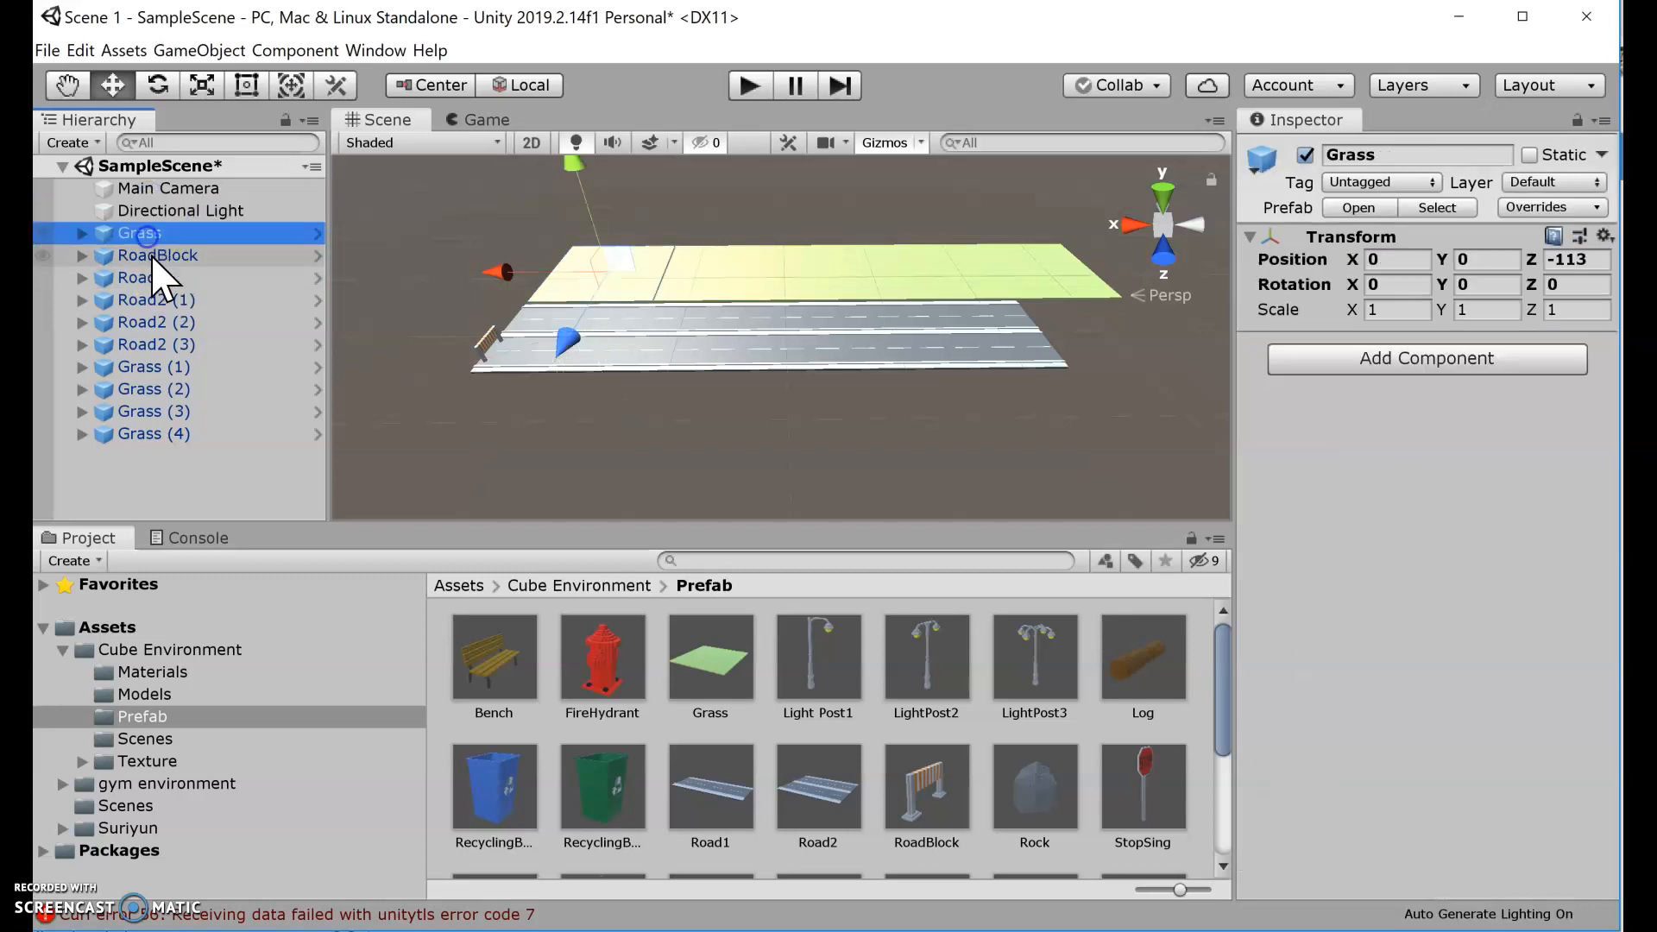
pyautogui.keyDown('shift'); pyautogui.click(152, 436); pyautogui.keyUp('shift')
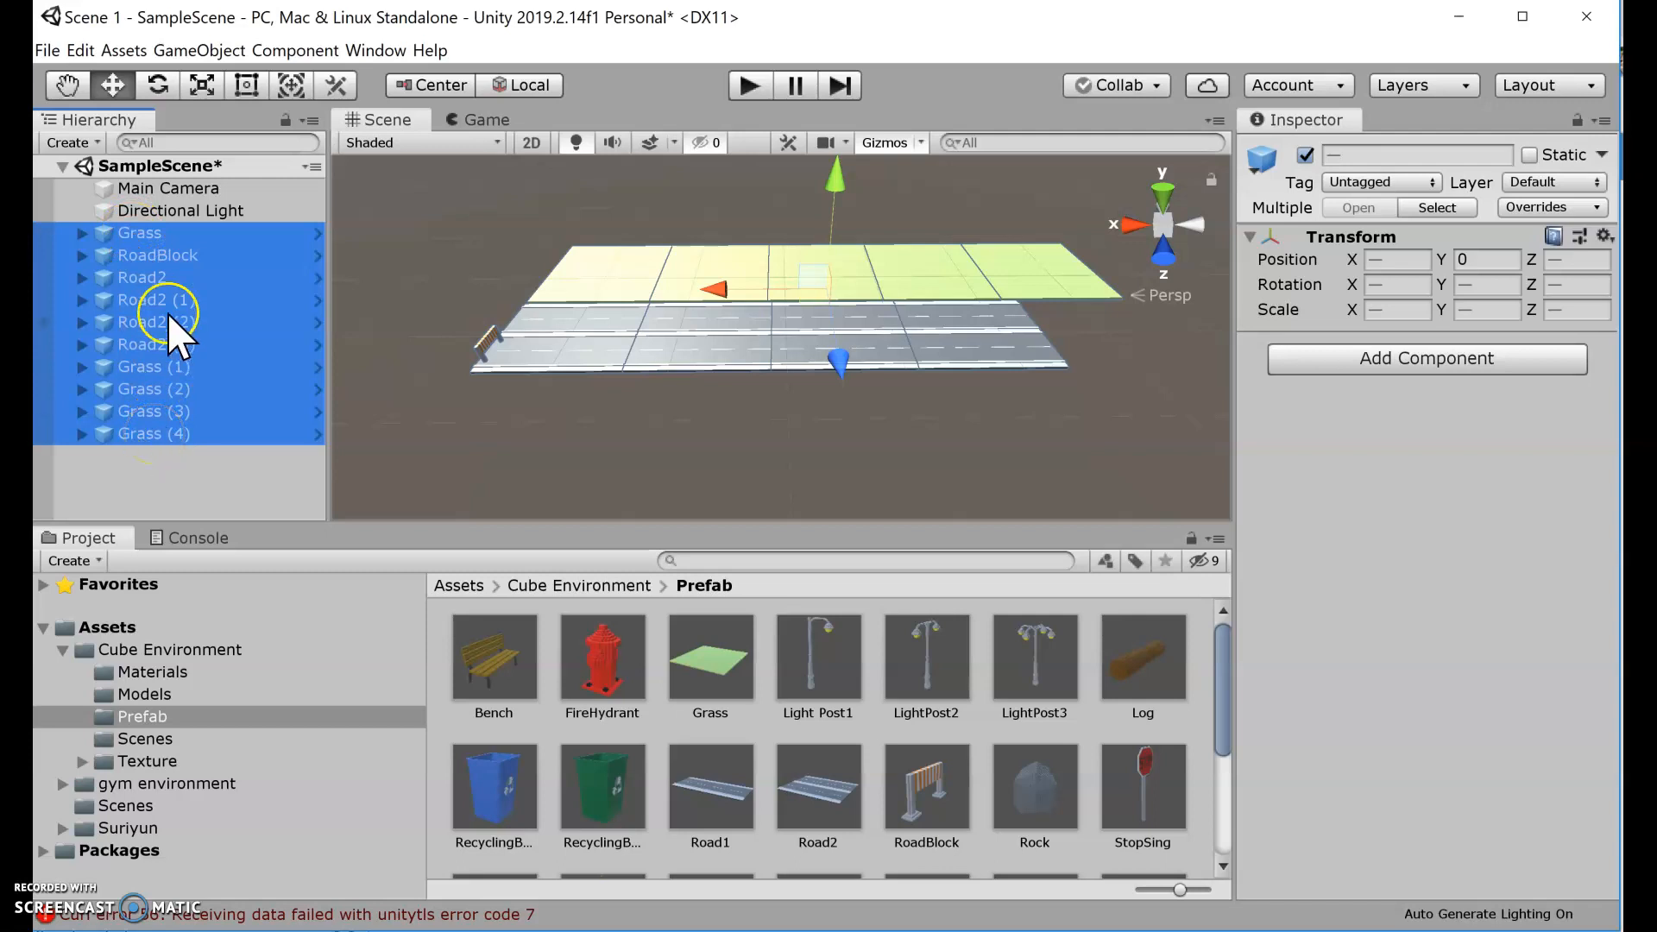
pyautogui.moveTo(843, 373); pyautogui.dragTo(798, 190)
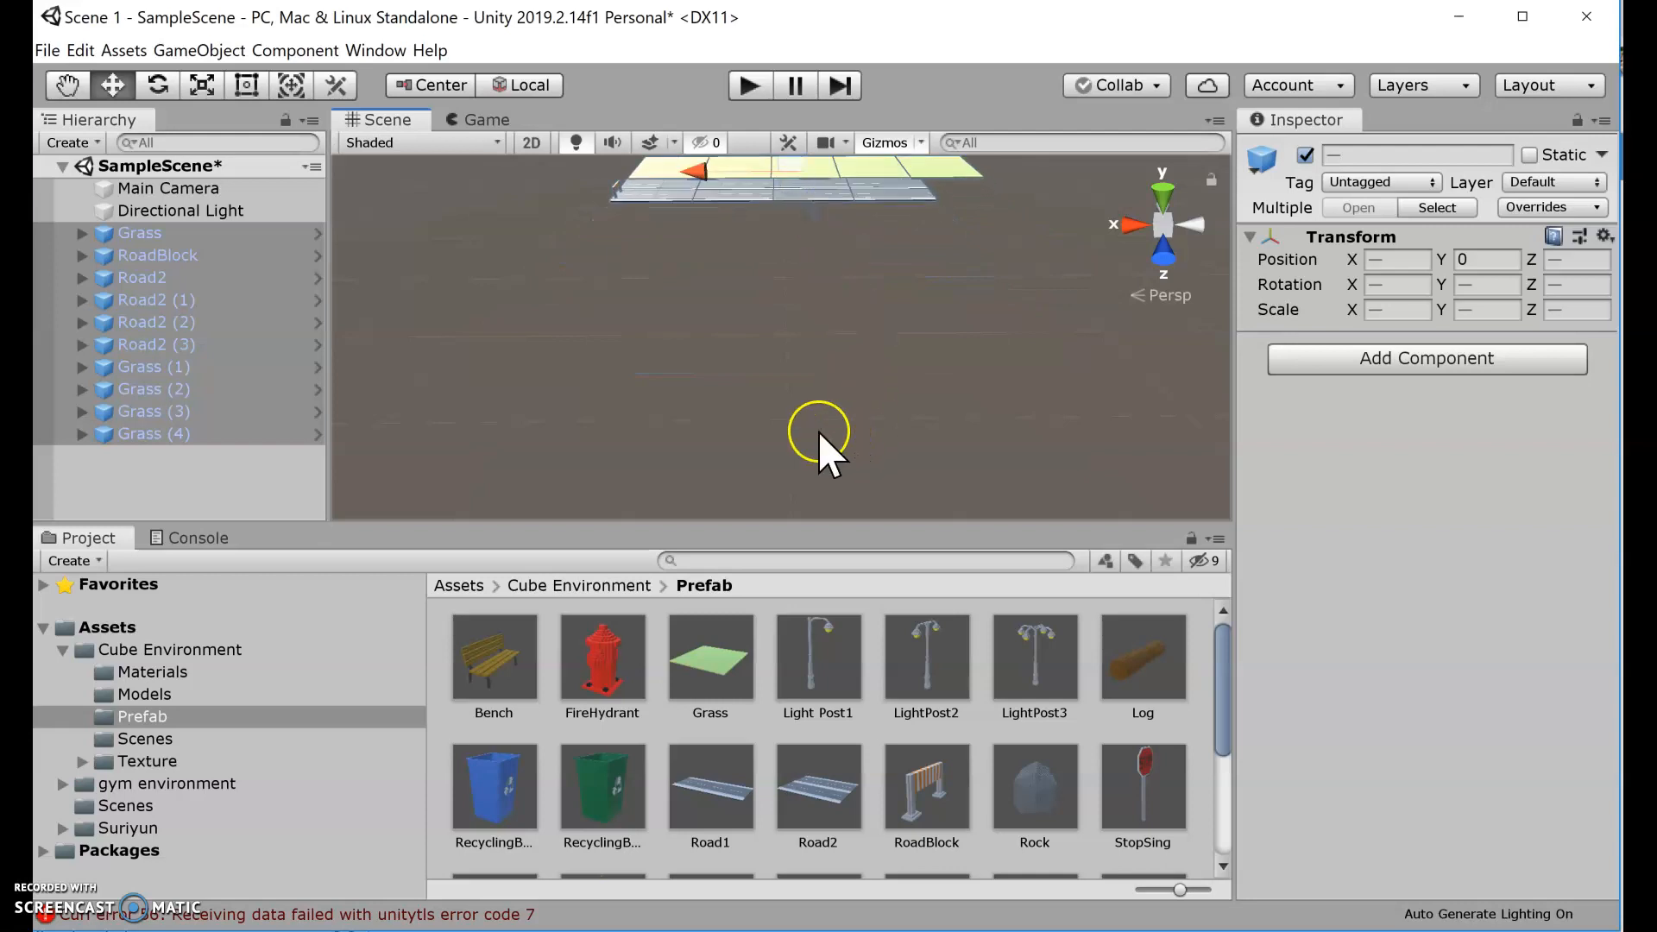
pyautogui.click(717, 432)
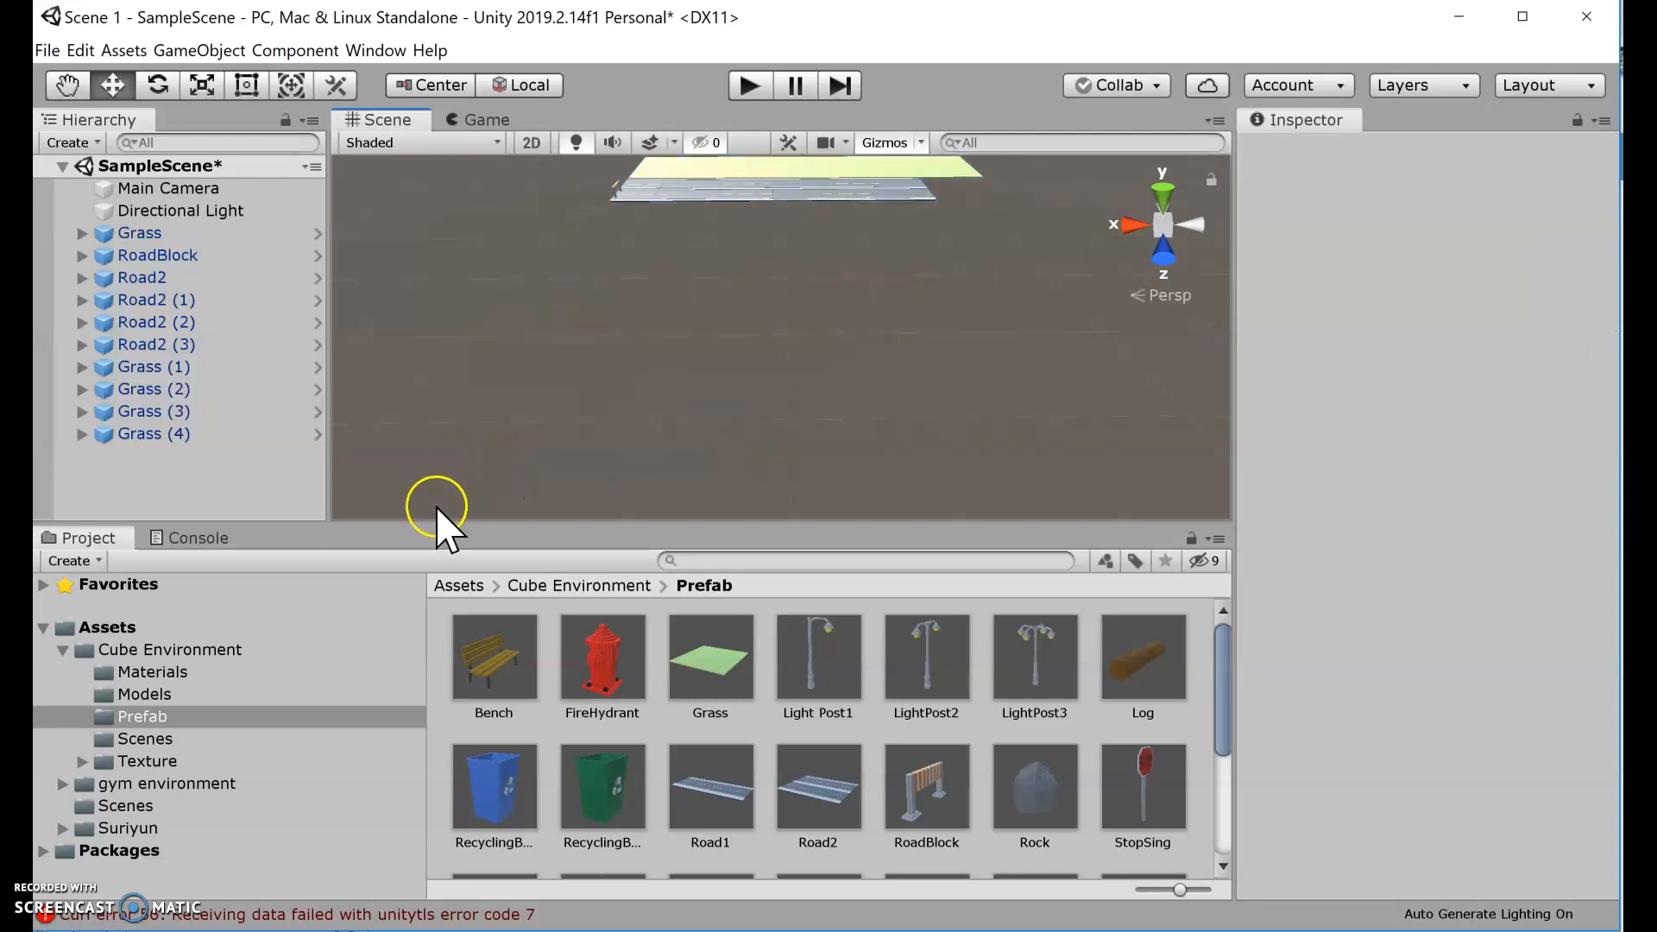
# Add the main building prefab from the gym environment's Prefab folder and set its position to X 0, Y 0, Z 0.
pyautogui.click(63, 649)
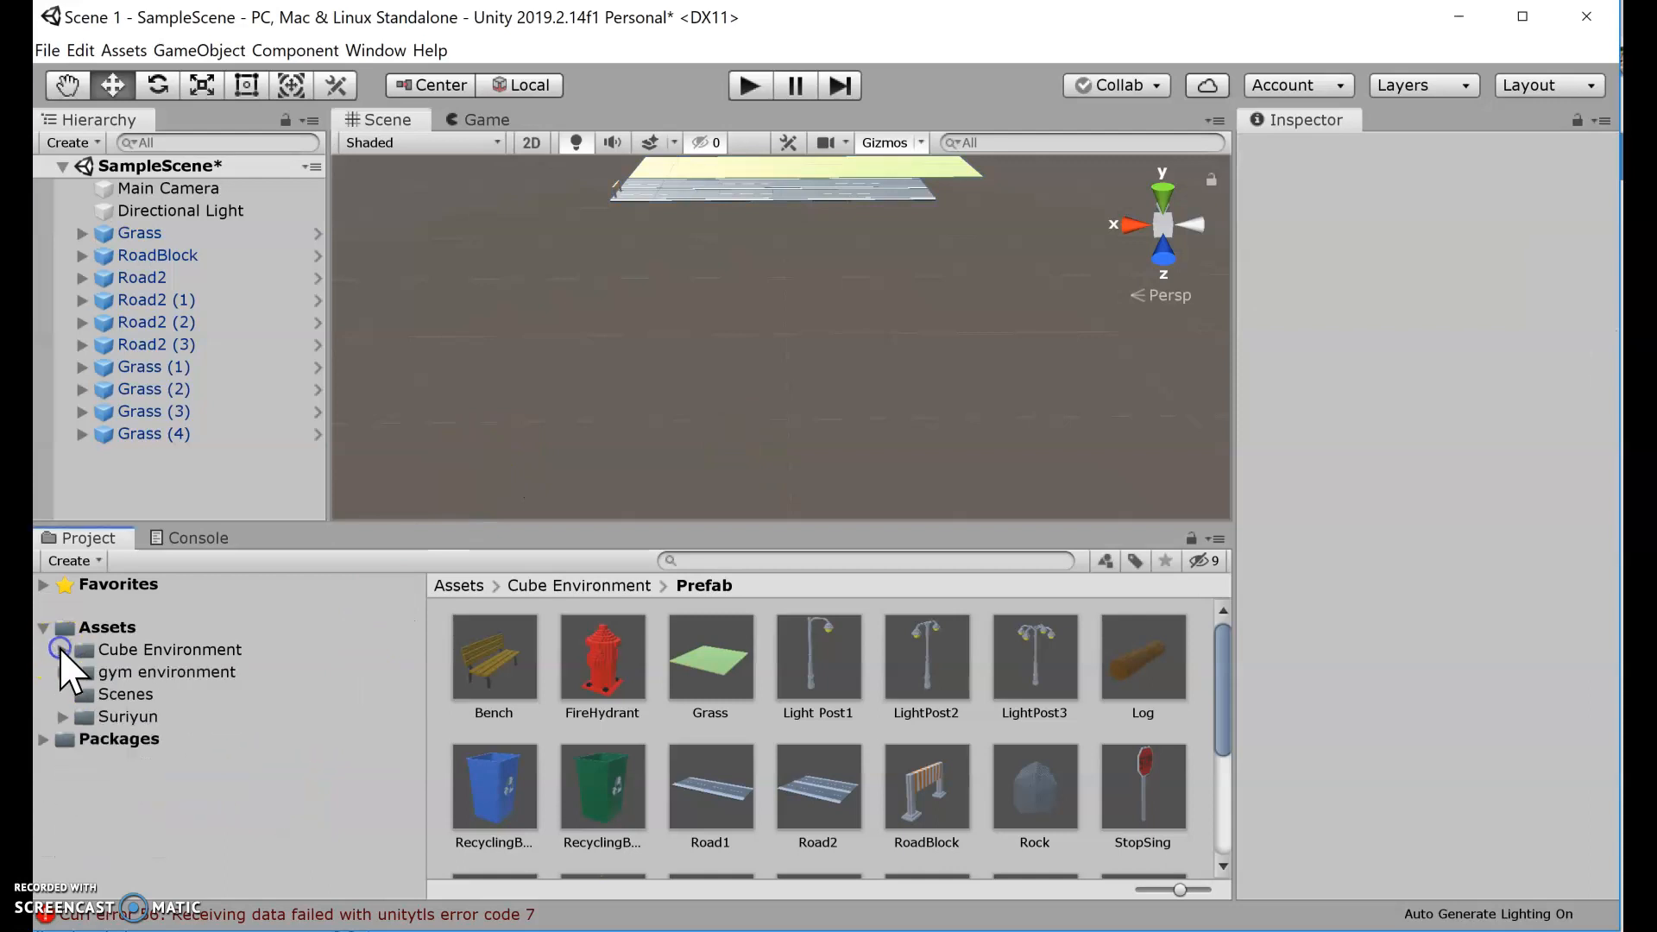
pyautogui.click(64, 673)
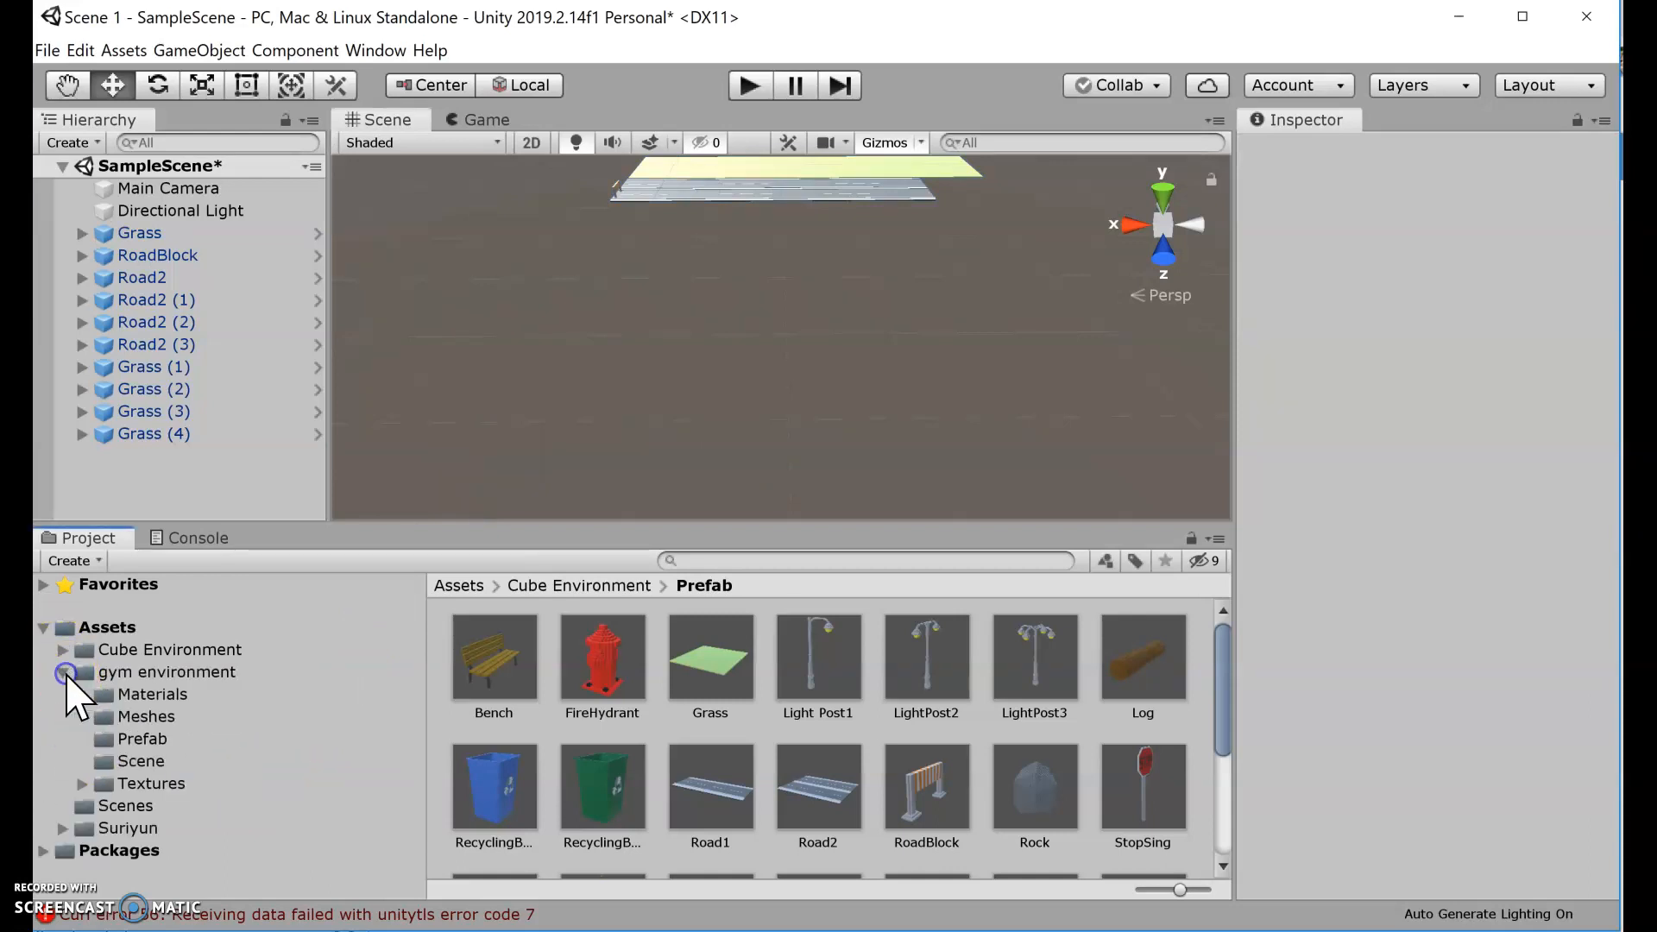
pyautogui.click(129, 739)
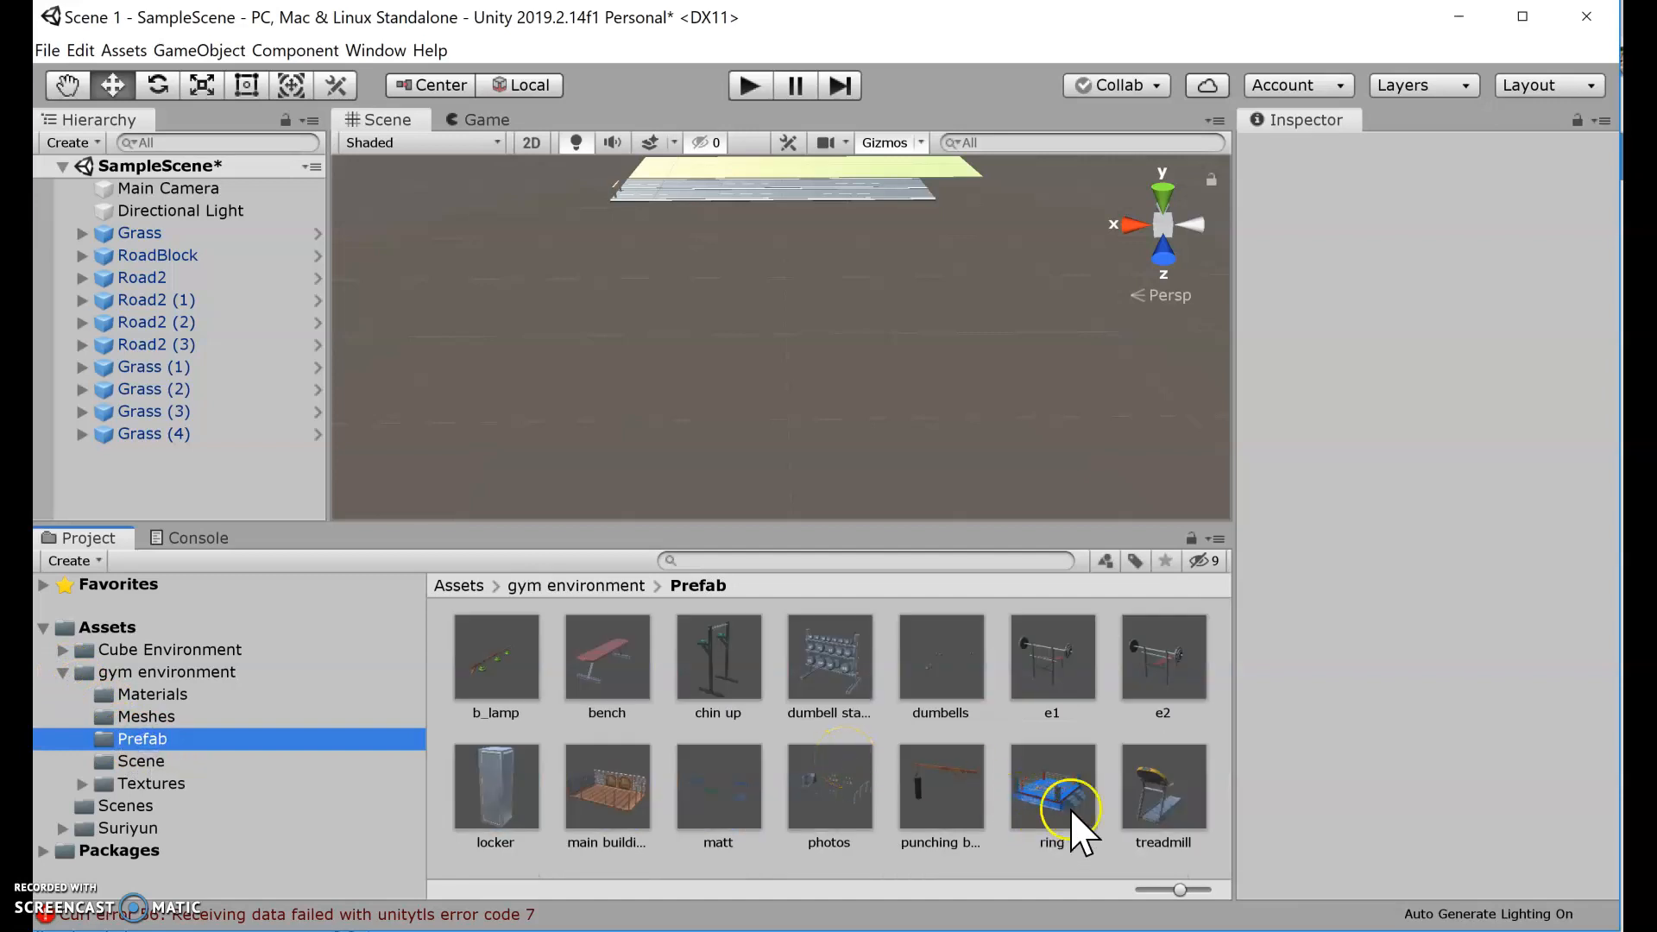
pyautogui.moveTo(615, 811); pyautogui.dragTo(810, 468)
pyautogui.click(1420, 264)
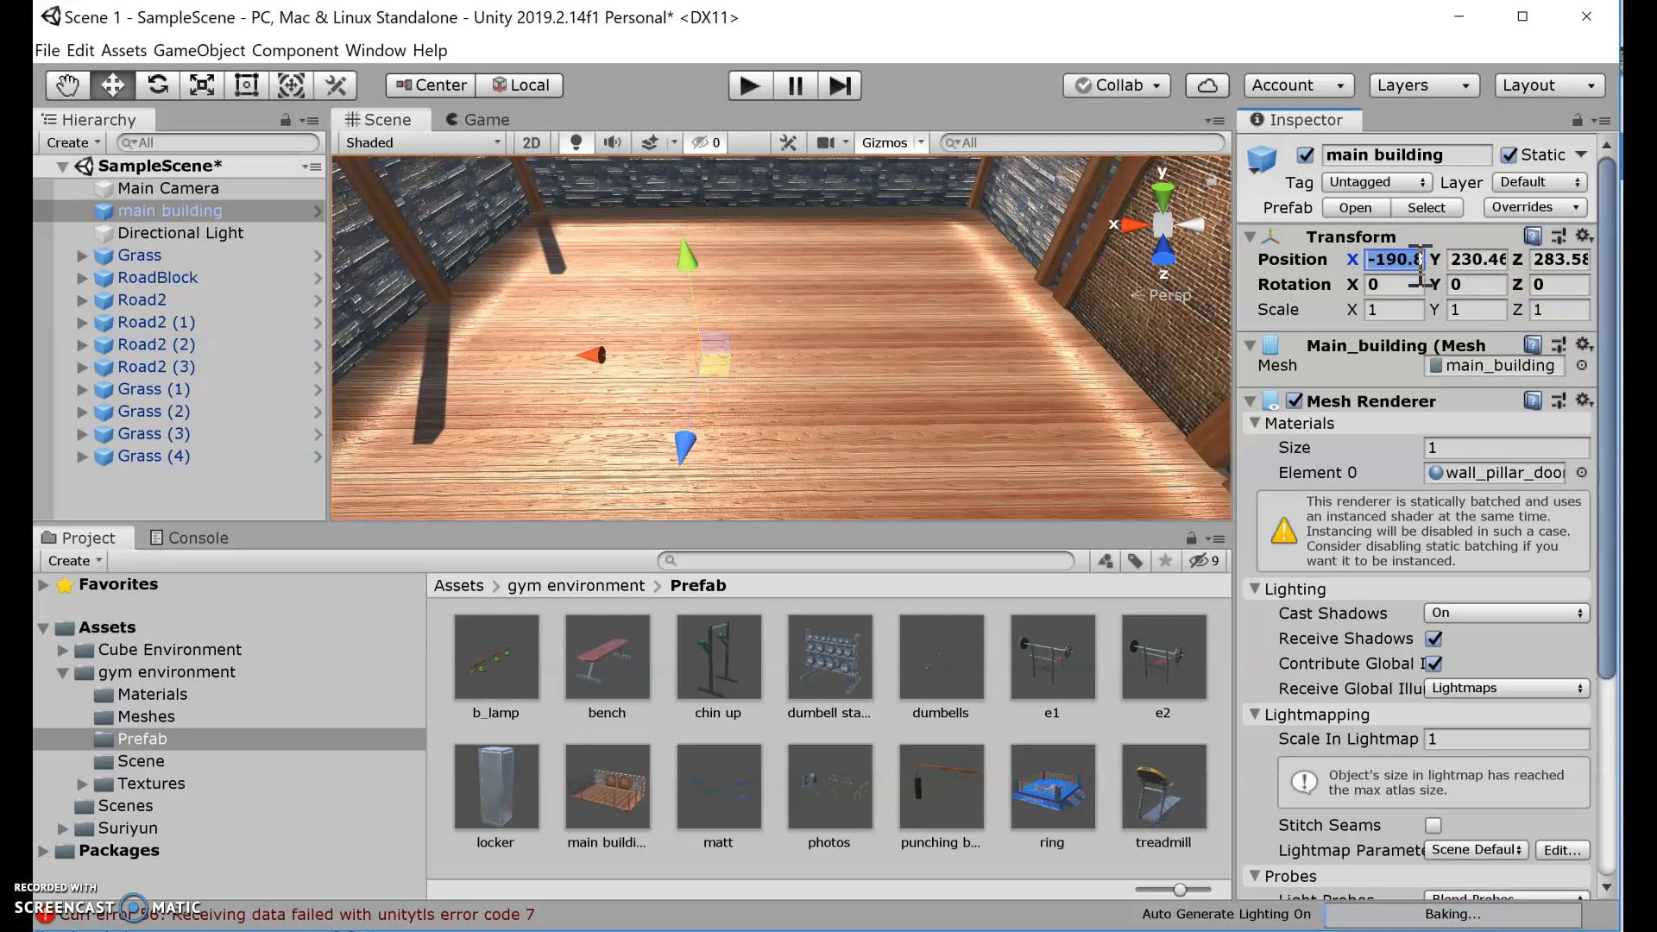
pyautogui.write('0')
pyautogui.press('Tab')
pyautogui.write('0')
pyautogui.press('Tab')
pyautogui.write('0')
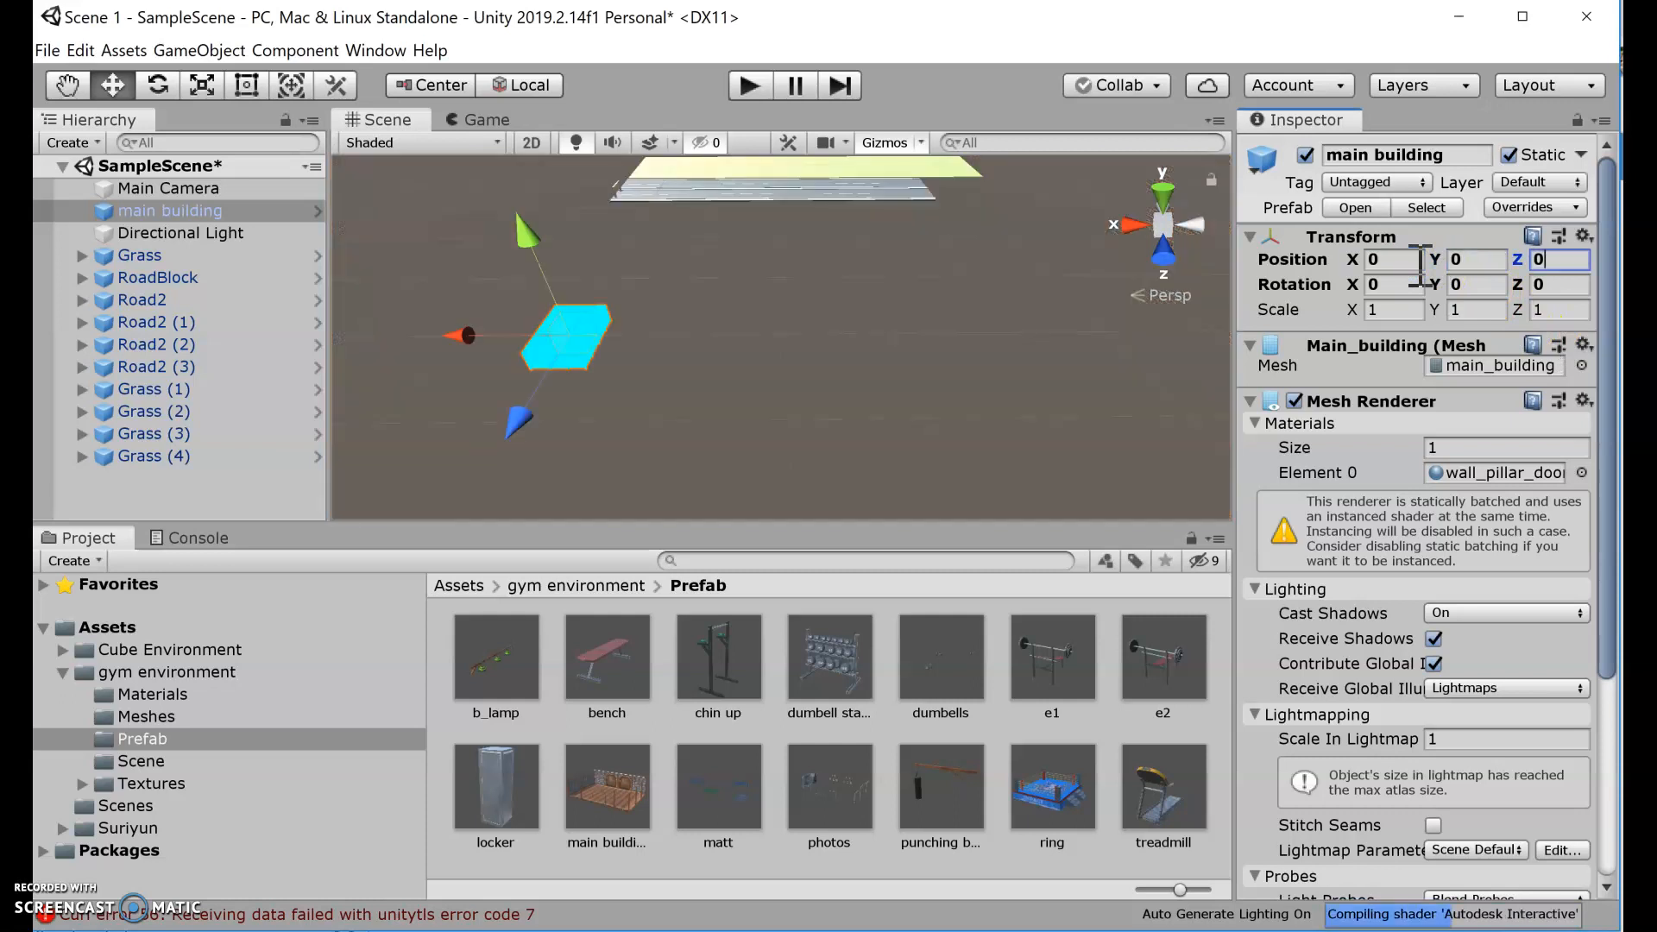
pyautogui.click(800, 273)
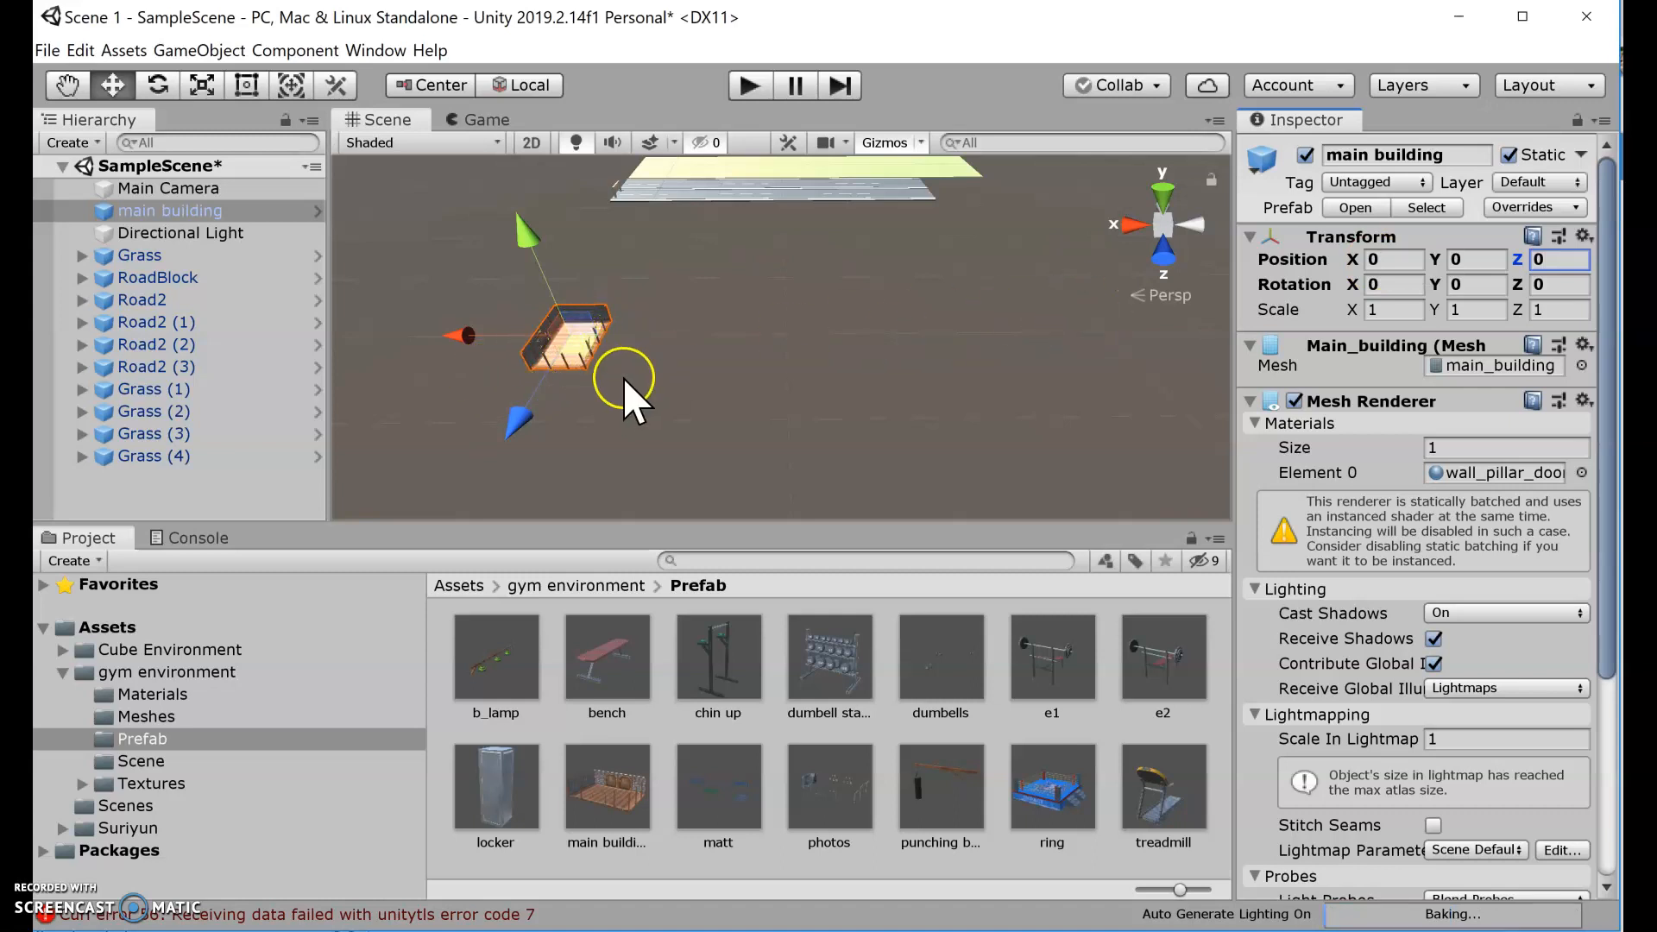
# Set the main building's Y rotation to 90.
pyautogui.scroll(3, 607, 378)
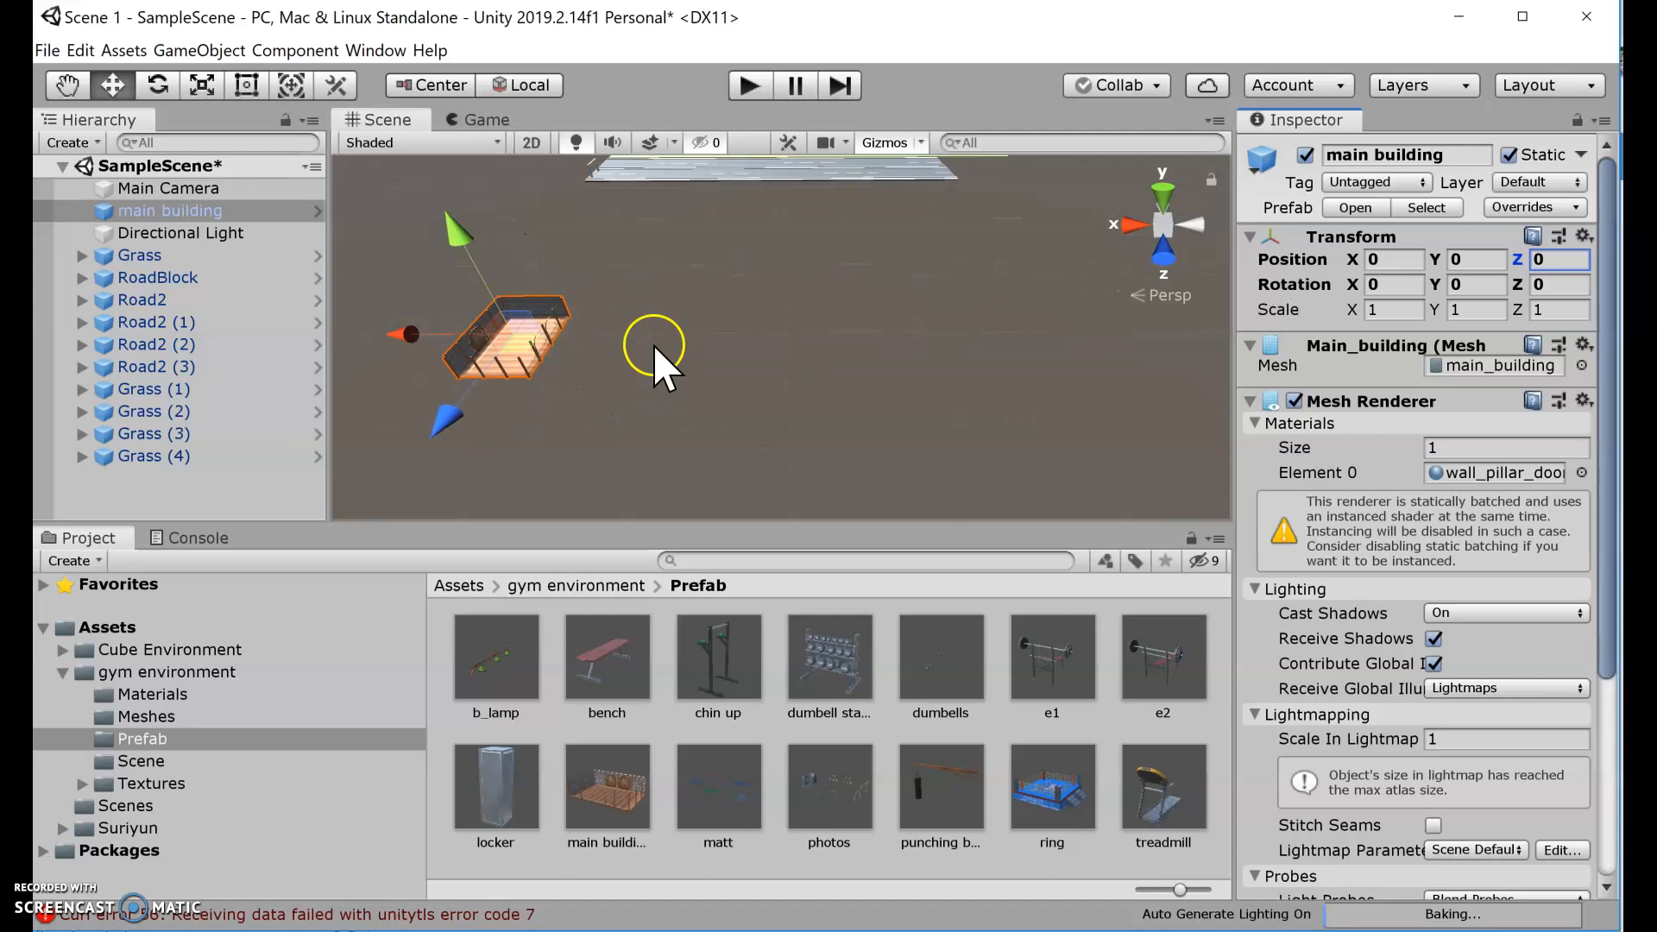
pyautogui.moveTo(652, 340); pyautogui.dragTo(871, 293, button='middle')
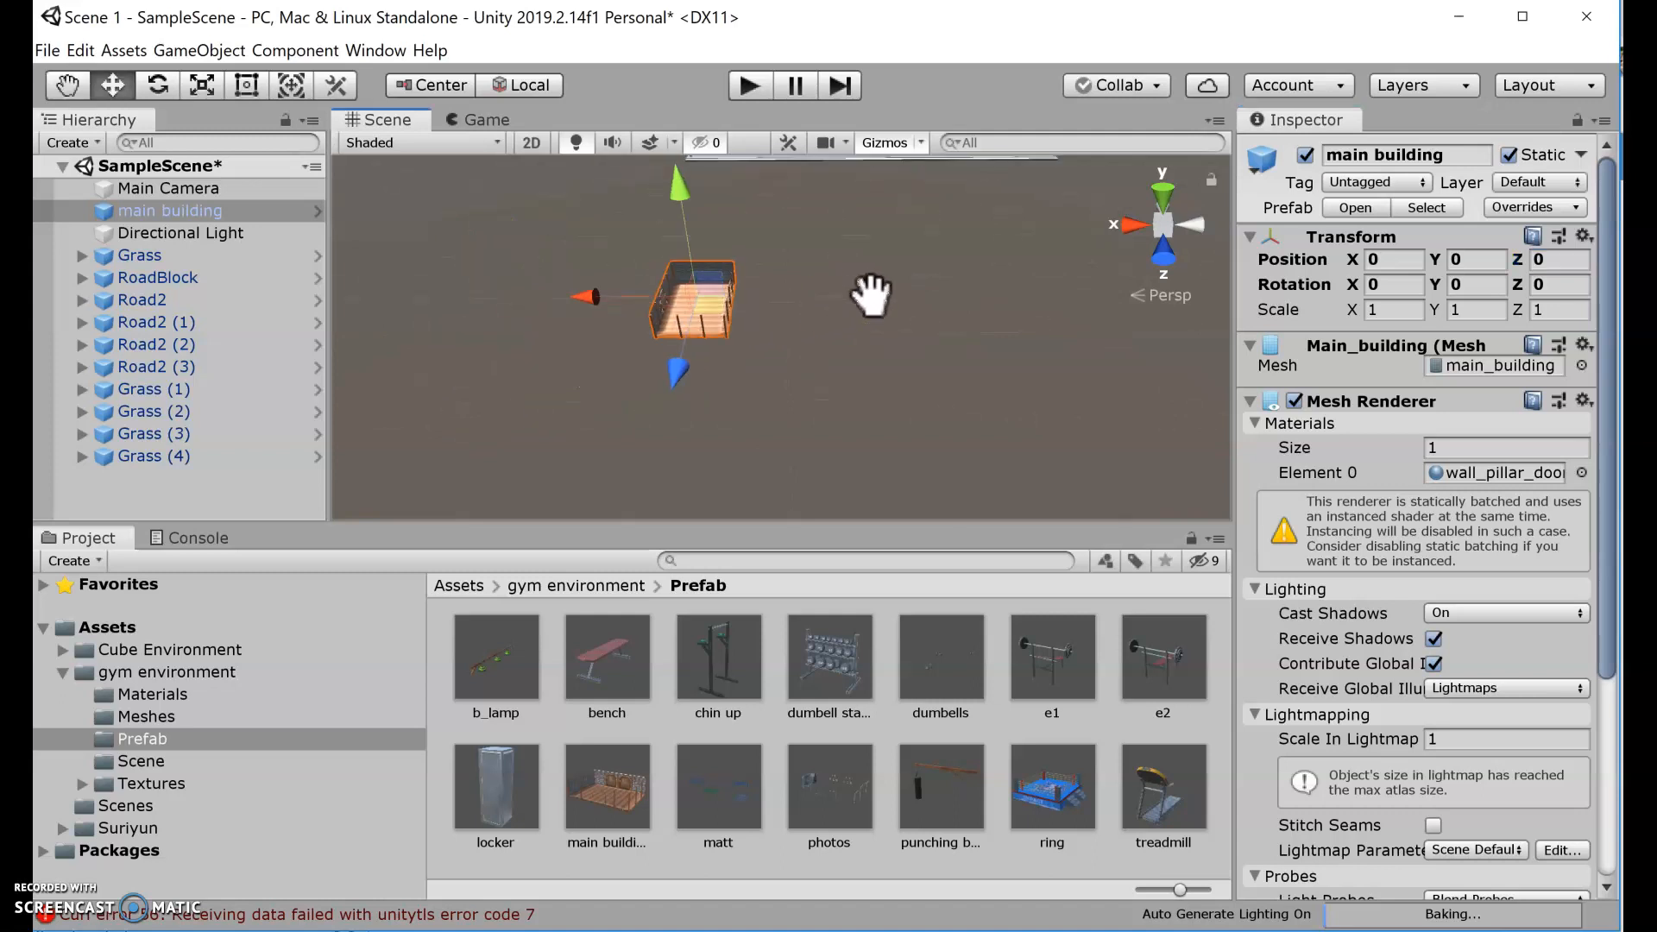
pyautogui.scroll(5, 703, 322)
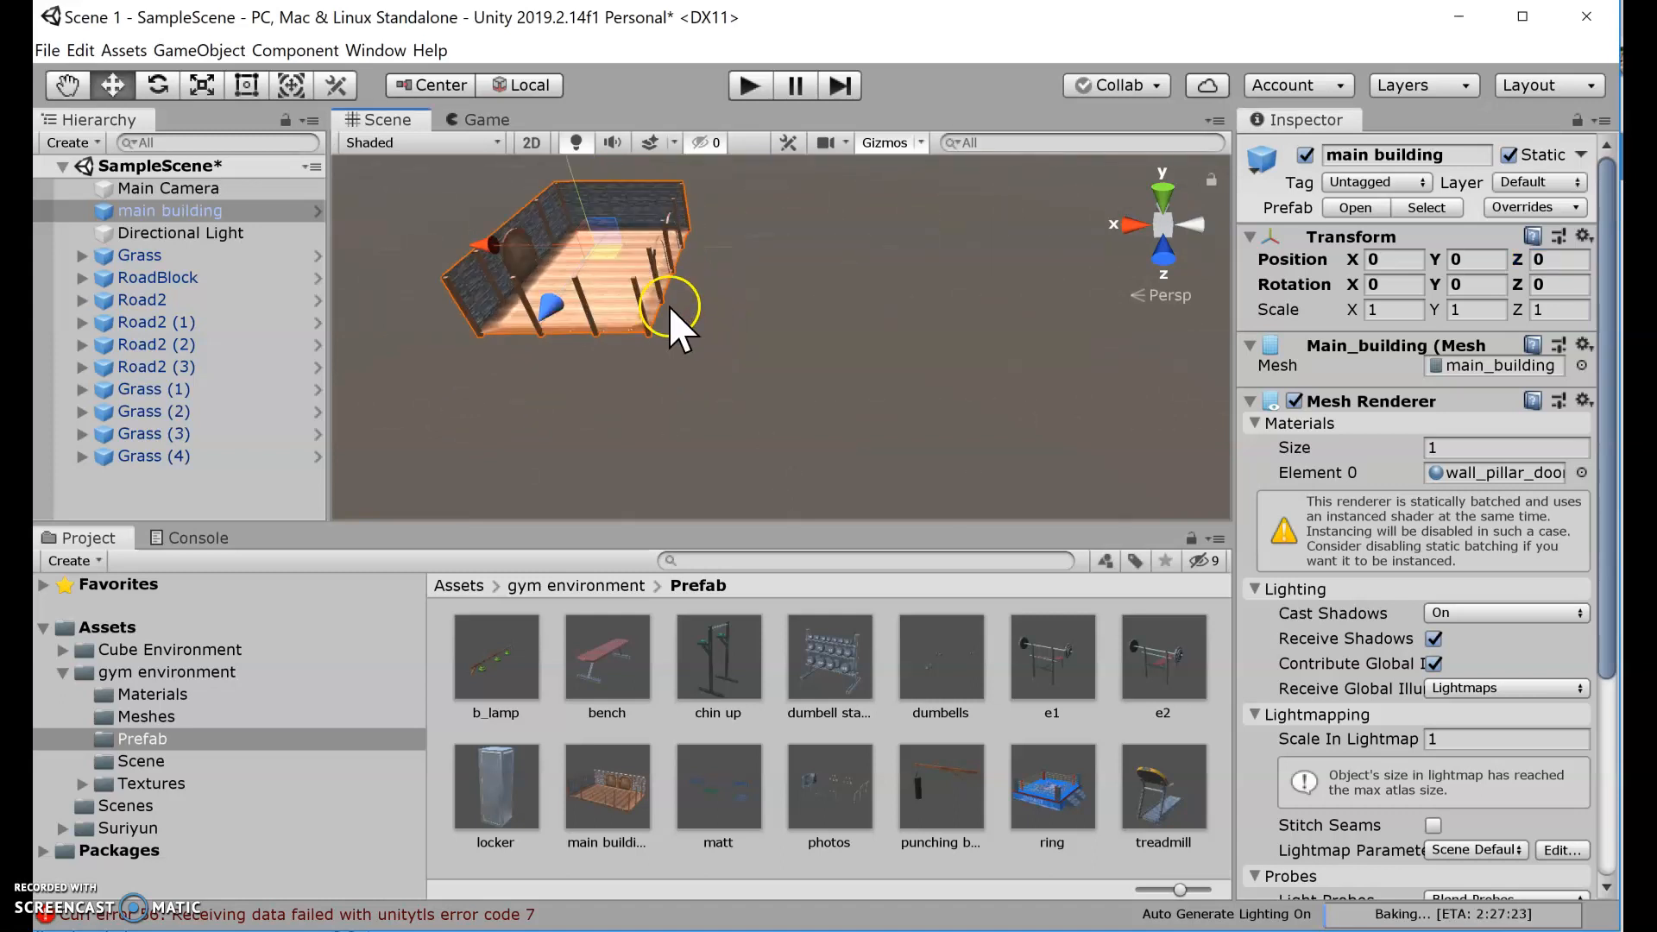
pyautogui.click(1478, 285)
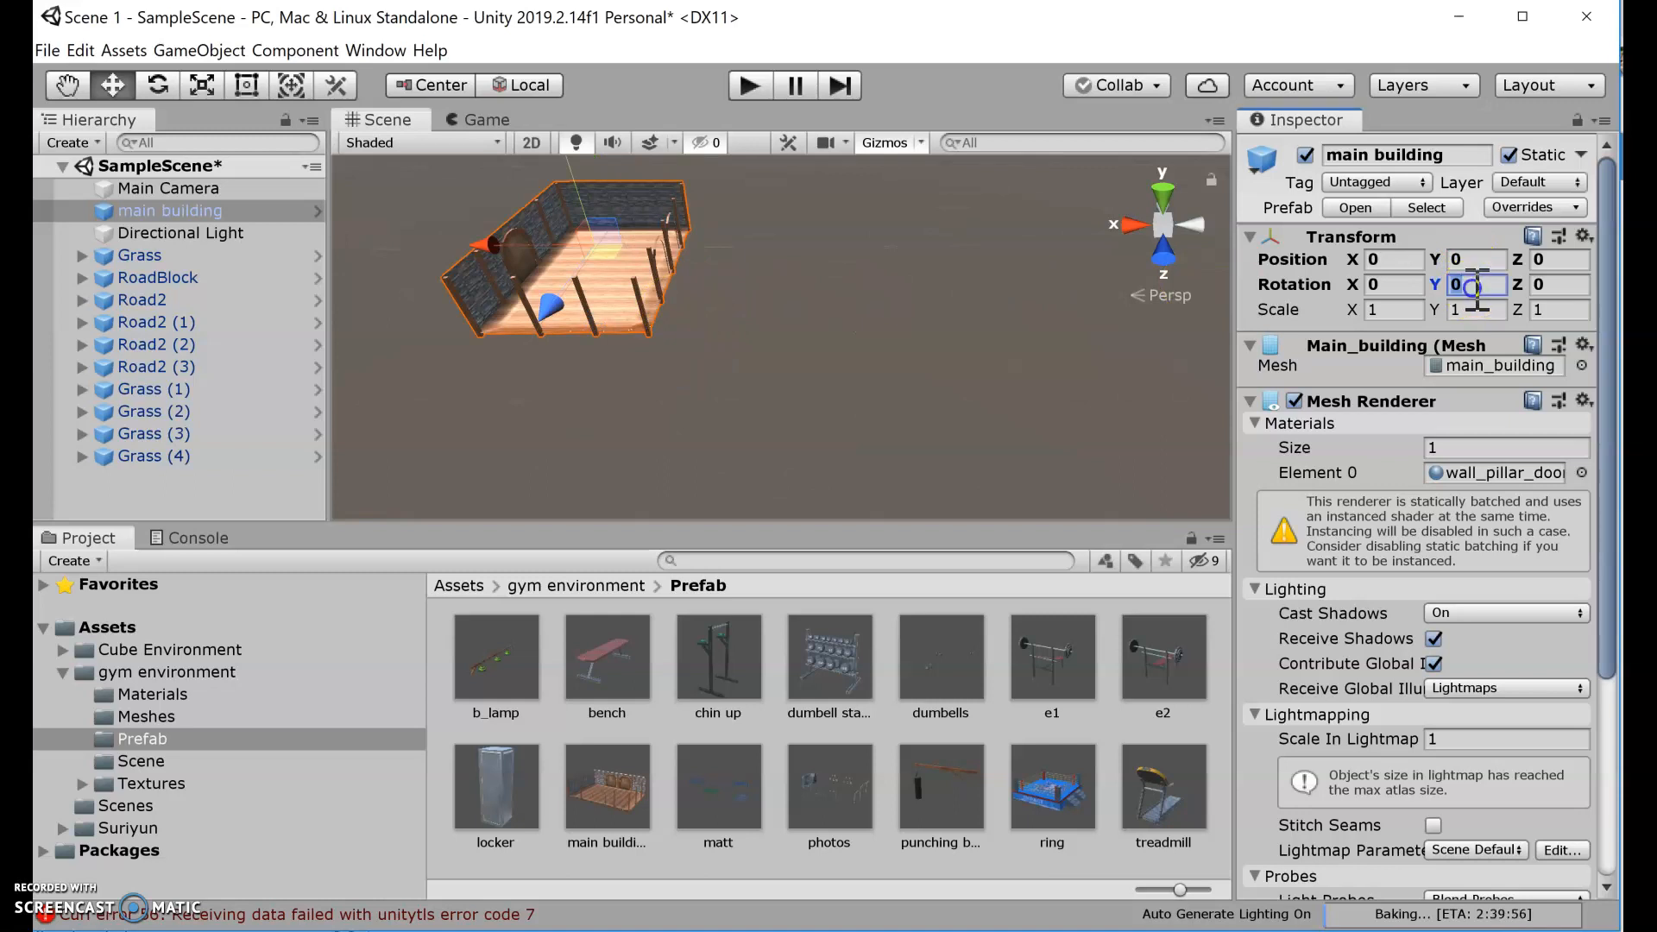
pyautogui.write('90')
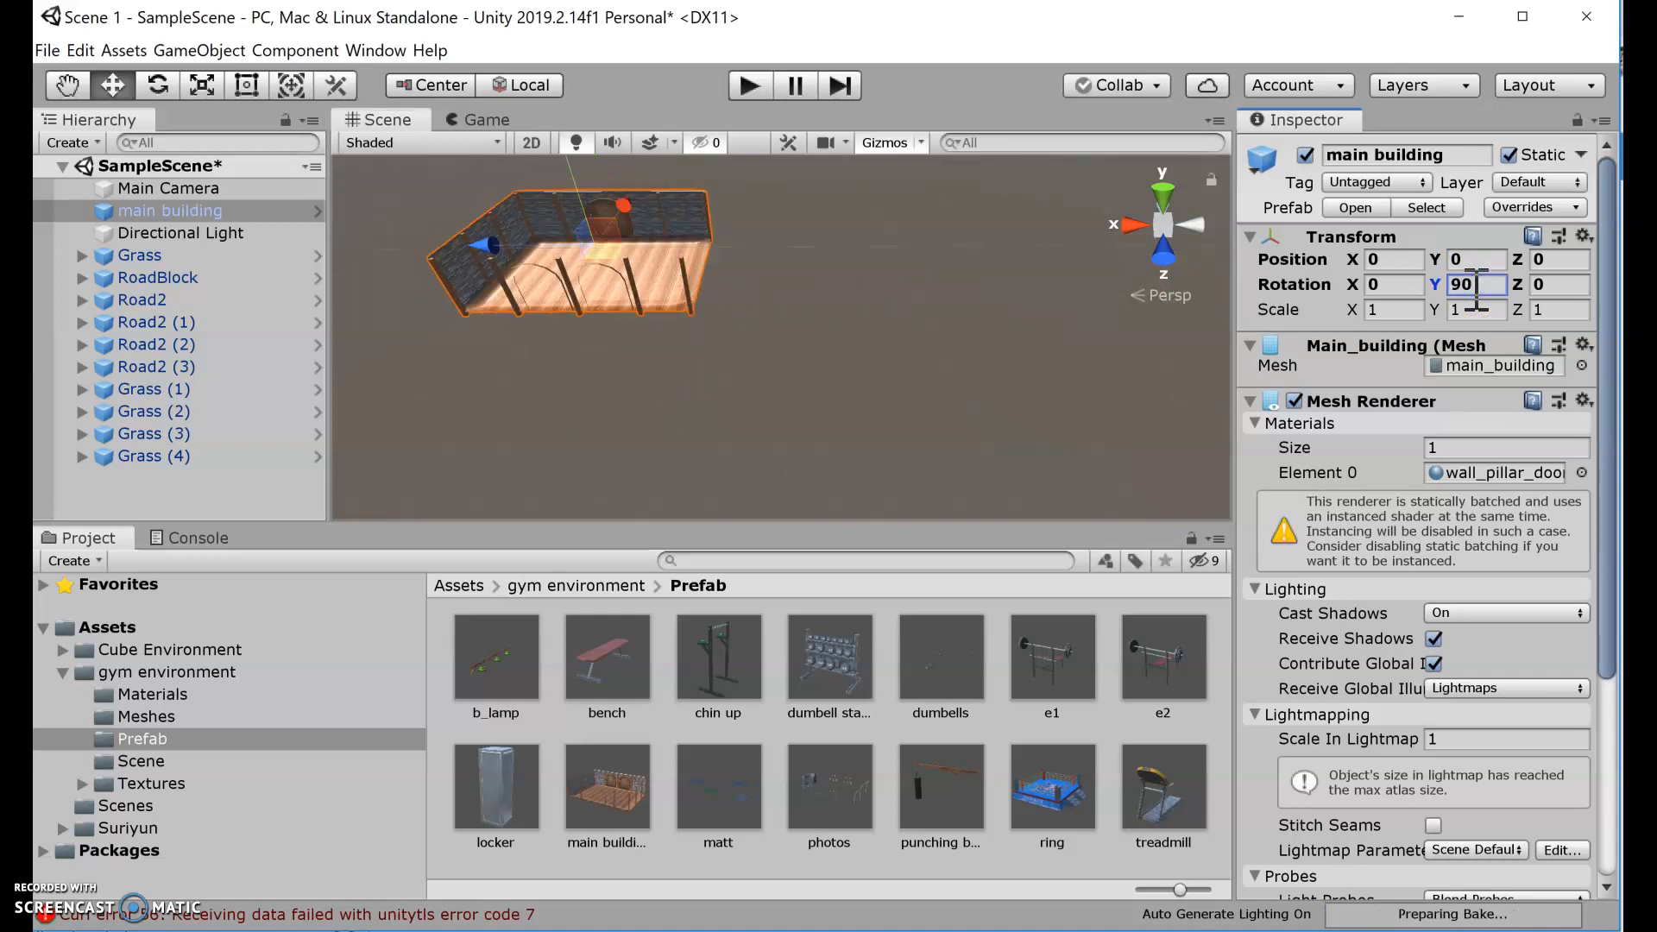
# Examine the rotated main building from several angles and close up, looking in through its open side.
pyautogui.scroll(3, 532, 302)
pyautogui.moveTo(530, 285); pyautogui.dragTo(1057, 358, button='middle')
pyautogui.scroll(4, 772, 327)
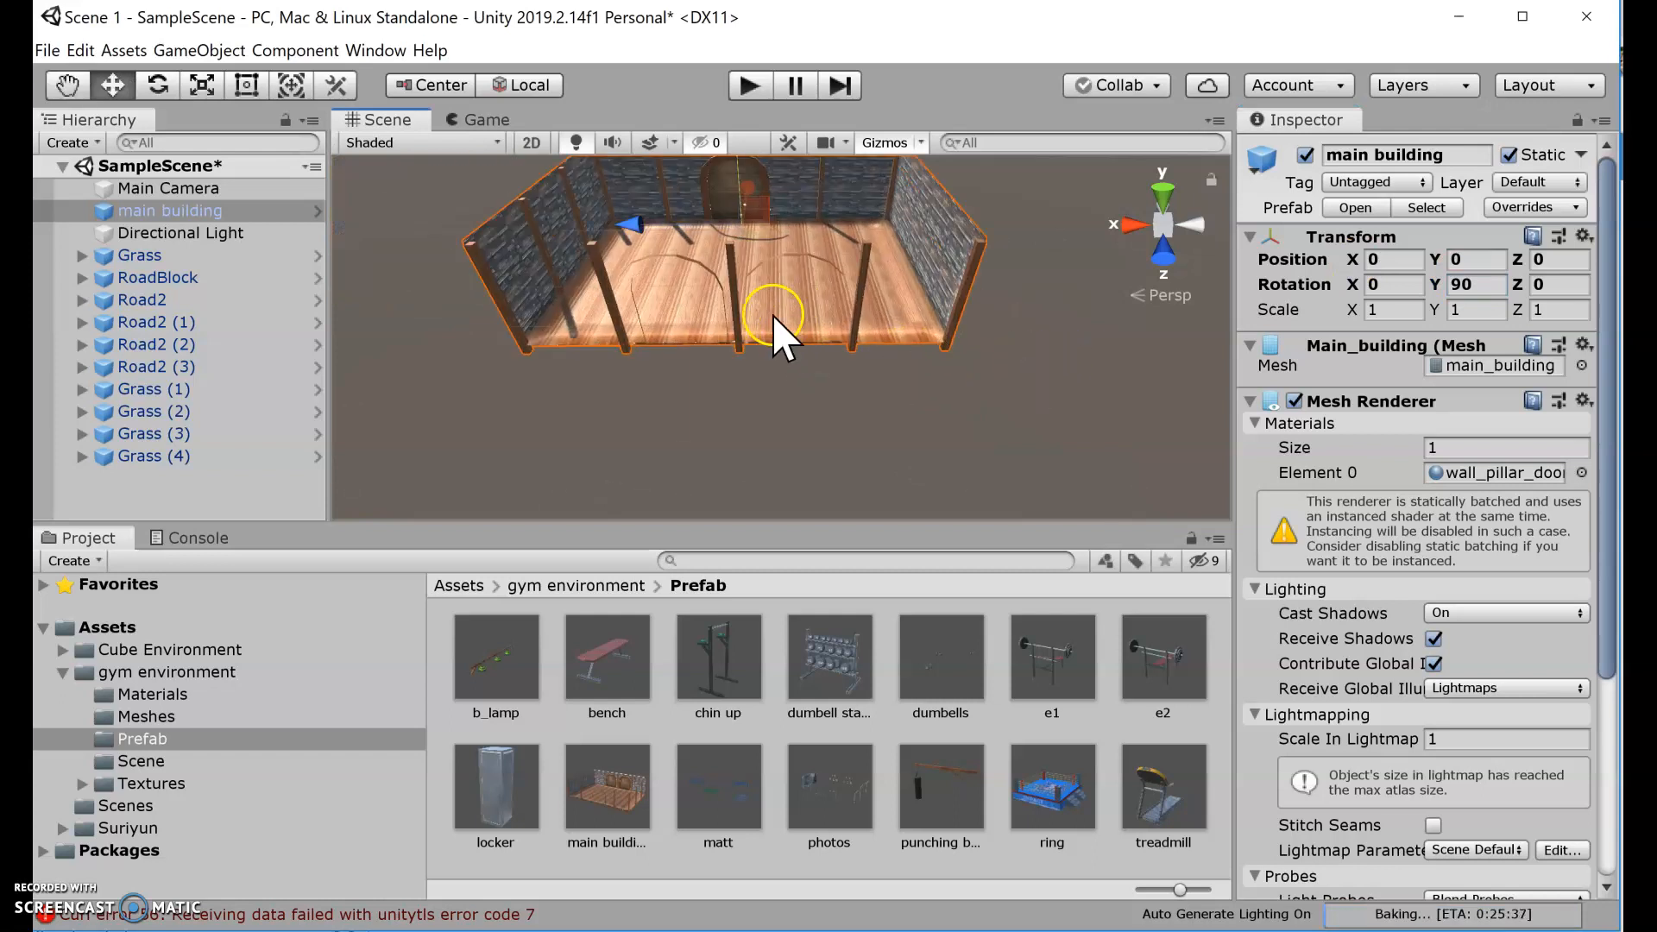
pyautogui.moveTo(789, 326); pyautogui.dragTo(767, 291, button='middle')
pyautogui.moveTo(803, 388); pyautogui.dragTo(784, 441, button='middle')
pyautogui.keyDown('alt'); pyautogui.moveTo(743, 355); pyautogui.dragTo(773, 225); pyautogui.keyUp('alt')
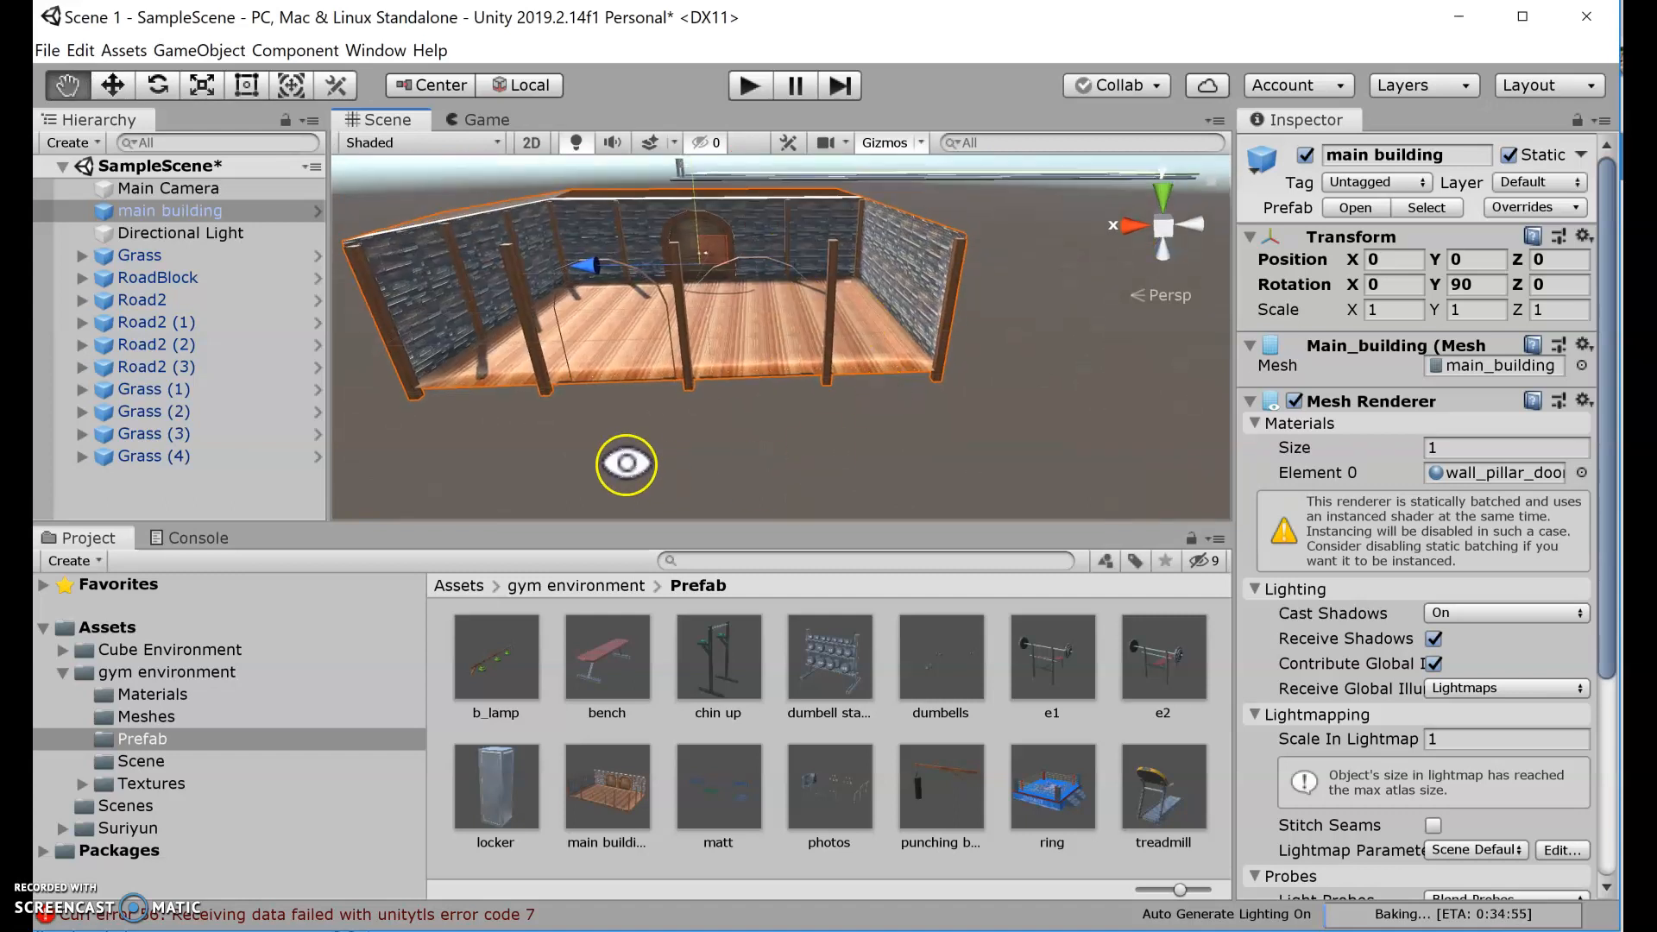
pyautogui.keyDown('alt'); pyautogui.moveTo(629, 462); pyautogui.dragTo(561, 406); pyautogui.keyUp('alt')
pyautogui.keyDown('alt'); pyautogui.moveTo(576, 312); pyautogui.dragTo(673, 414); pyautogui.keyUp('alt')
pyautogui.moveTo(685, 482); pyautogui.dragTo(689, 396, button='middle')
pyautogui.keyDown('alt'); pyautogui.moveTo(639, 473); pyautogui.dragTo(632, 441); pyautogui.keyUp('alt')
pyautogui.scroll(5, 631, 437)
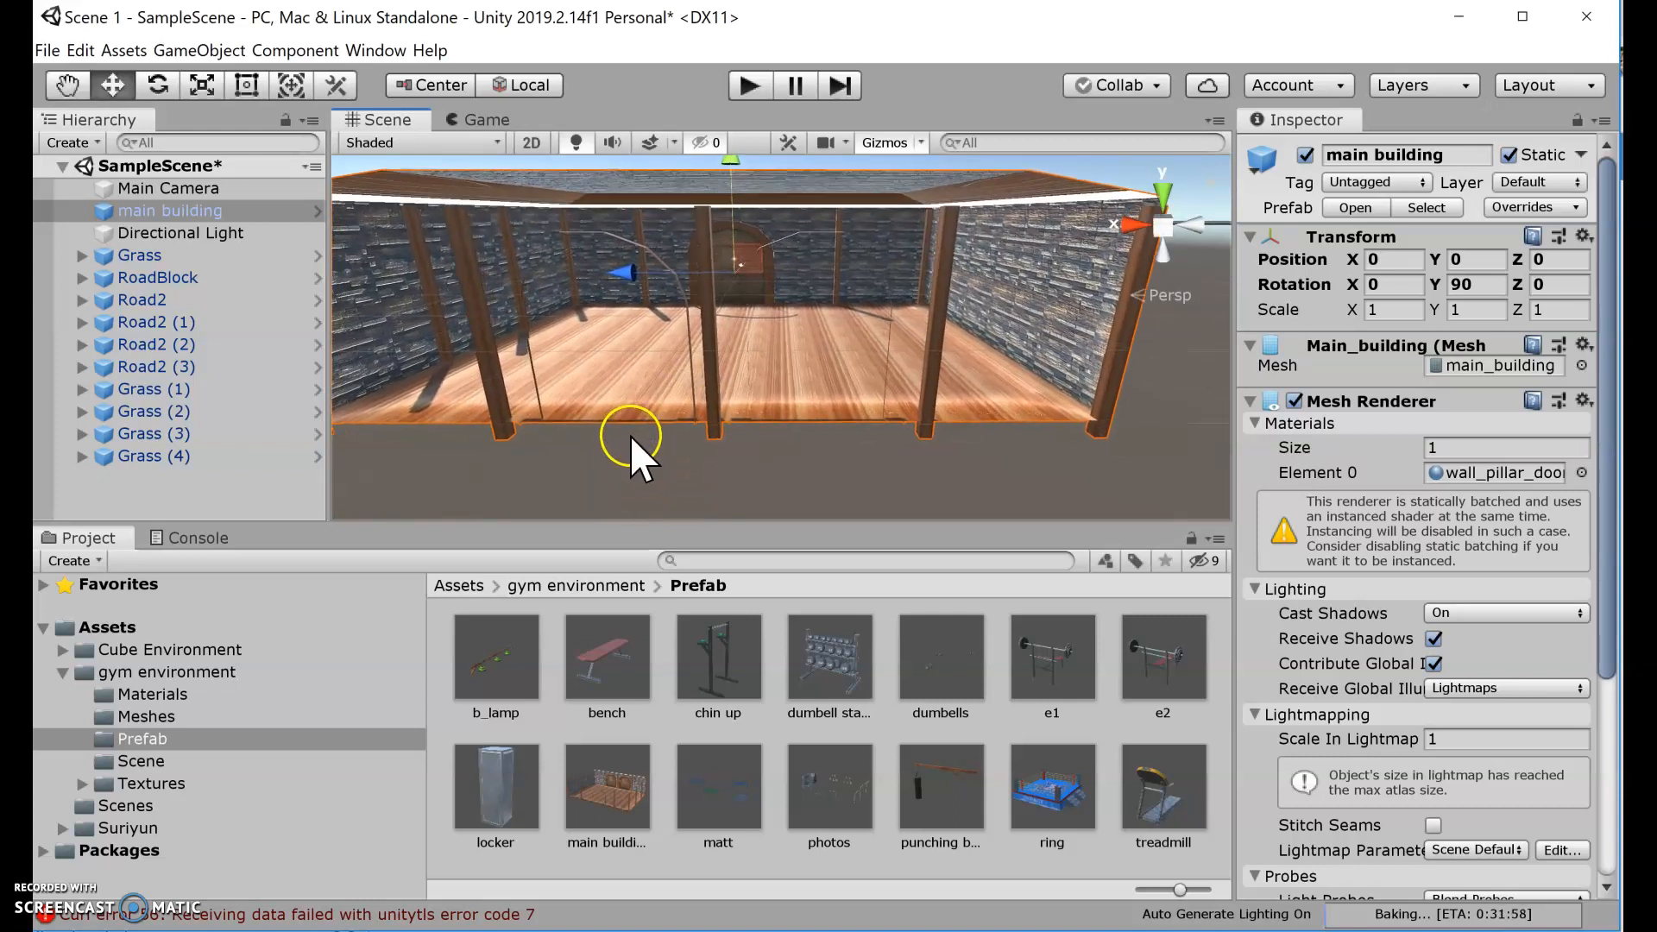
pyautogui.keyDown('alt'); pyautogui.moveTo(644, 419); pyautogui.dragTo(644, 345); pyautogui.keyUp('alt')
pyautogui.scroll(4, 723, 426)
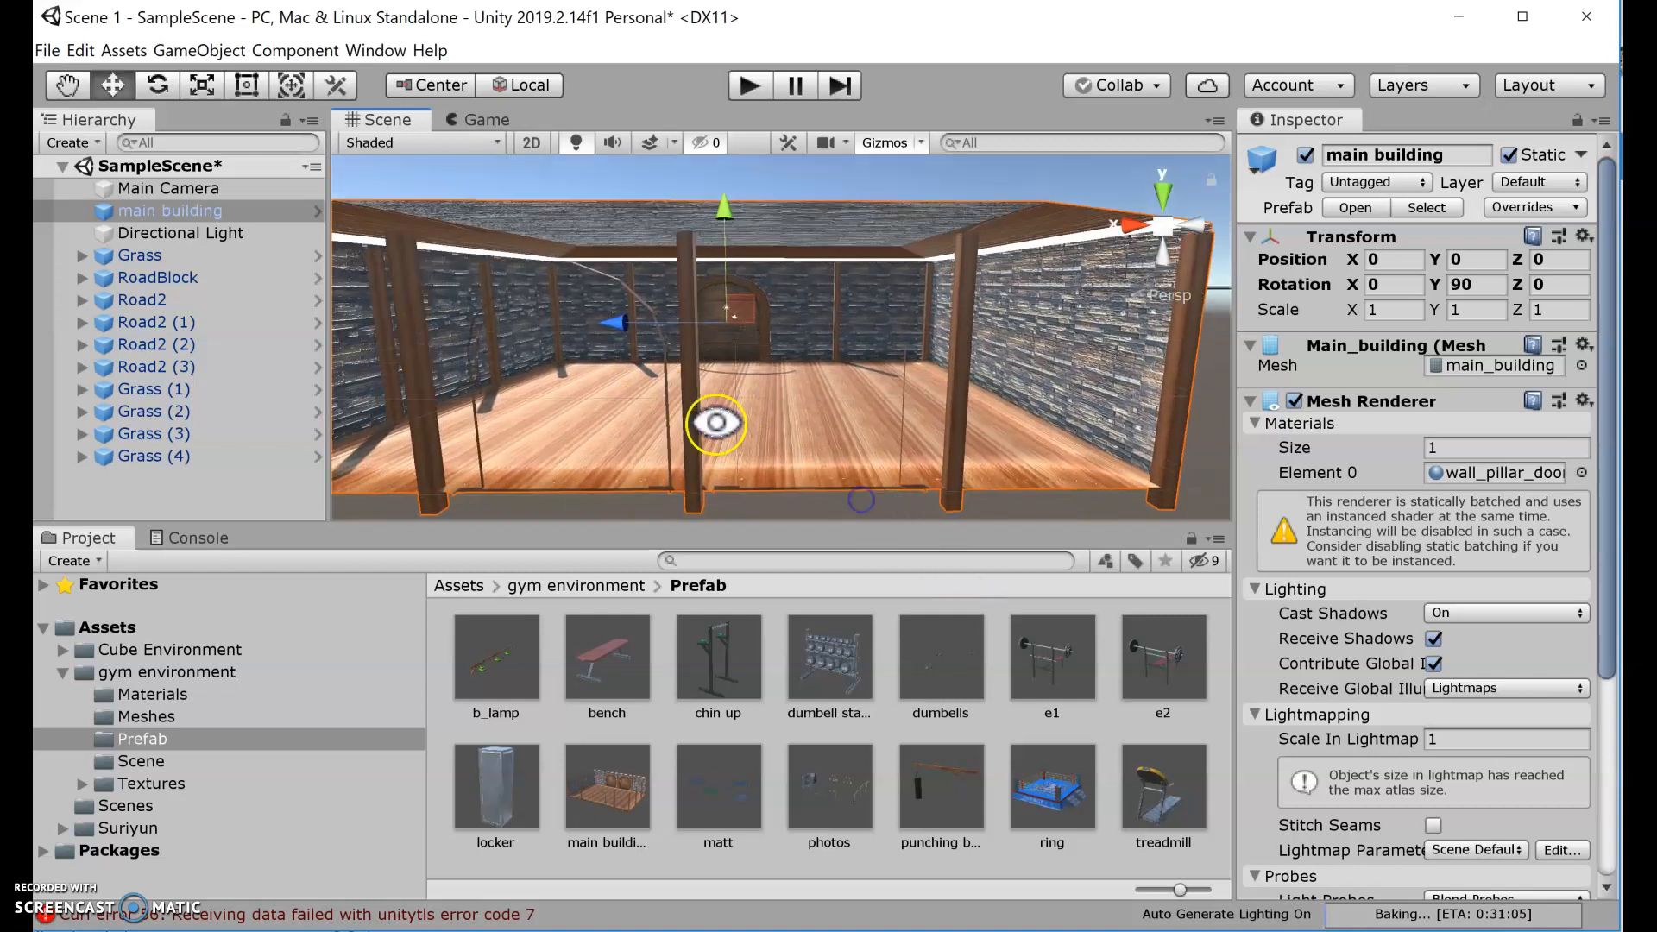
pyautogui.scroll(5, 725, 430)
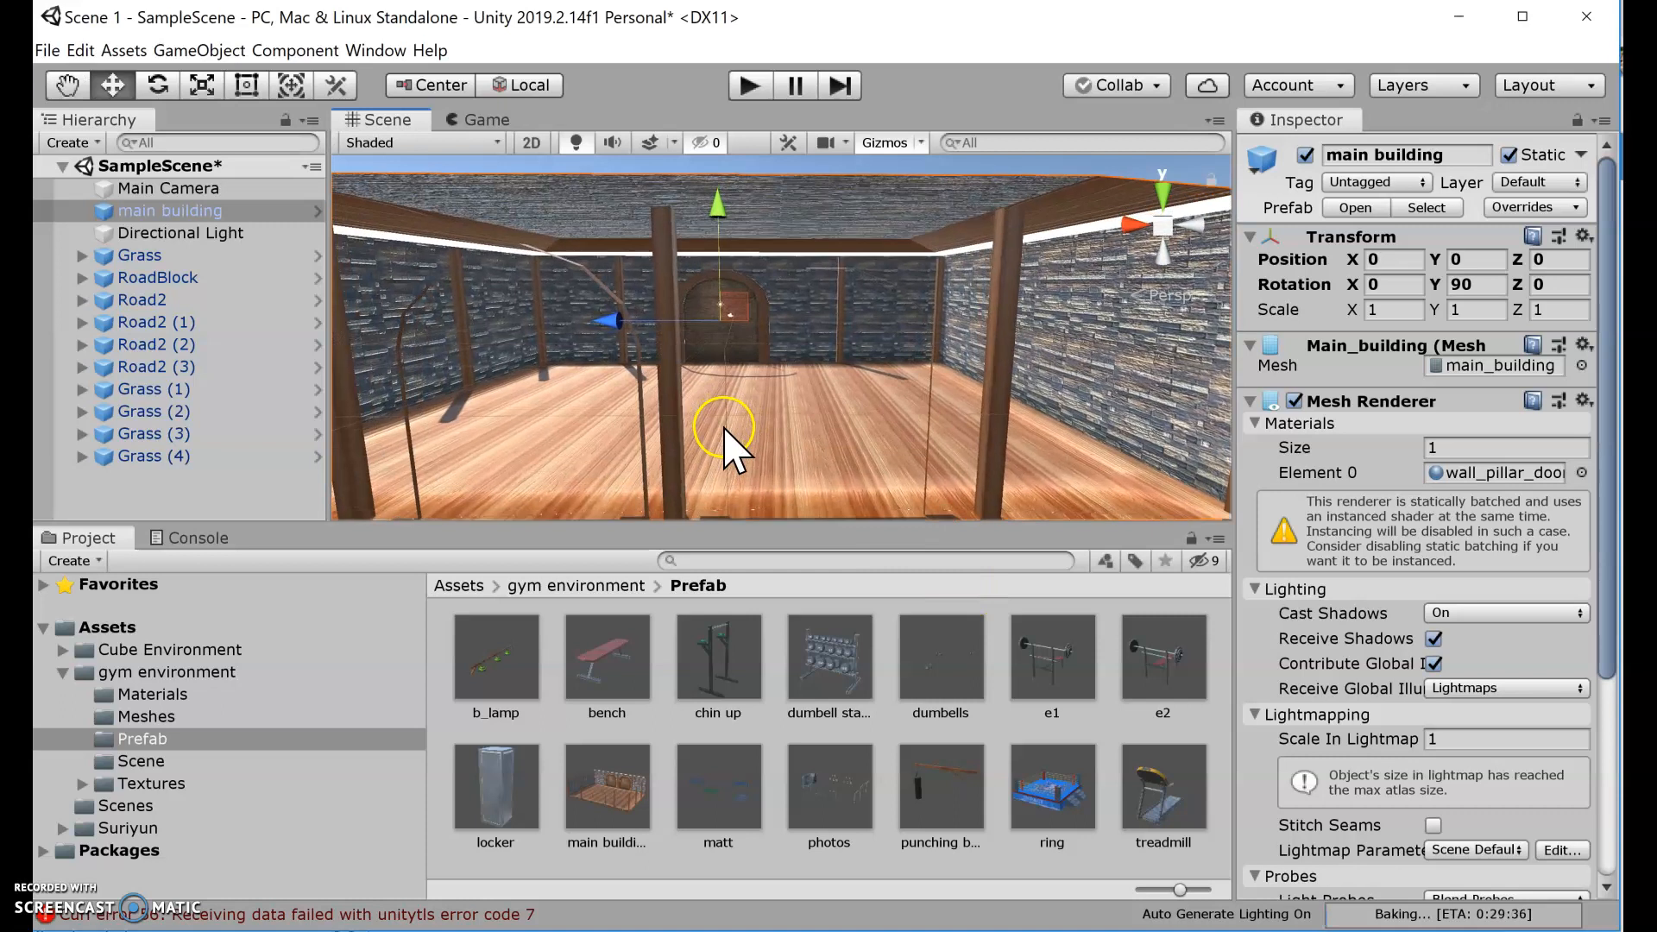
# Try to add the ring prefab from the gym environment's Prefab folder to the main building.
pyautogui.scroll(5, 728, 434)
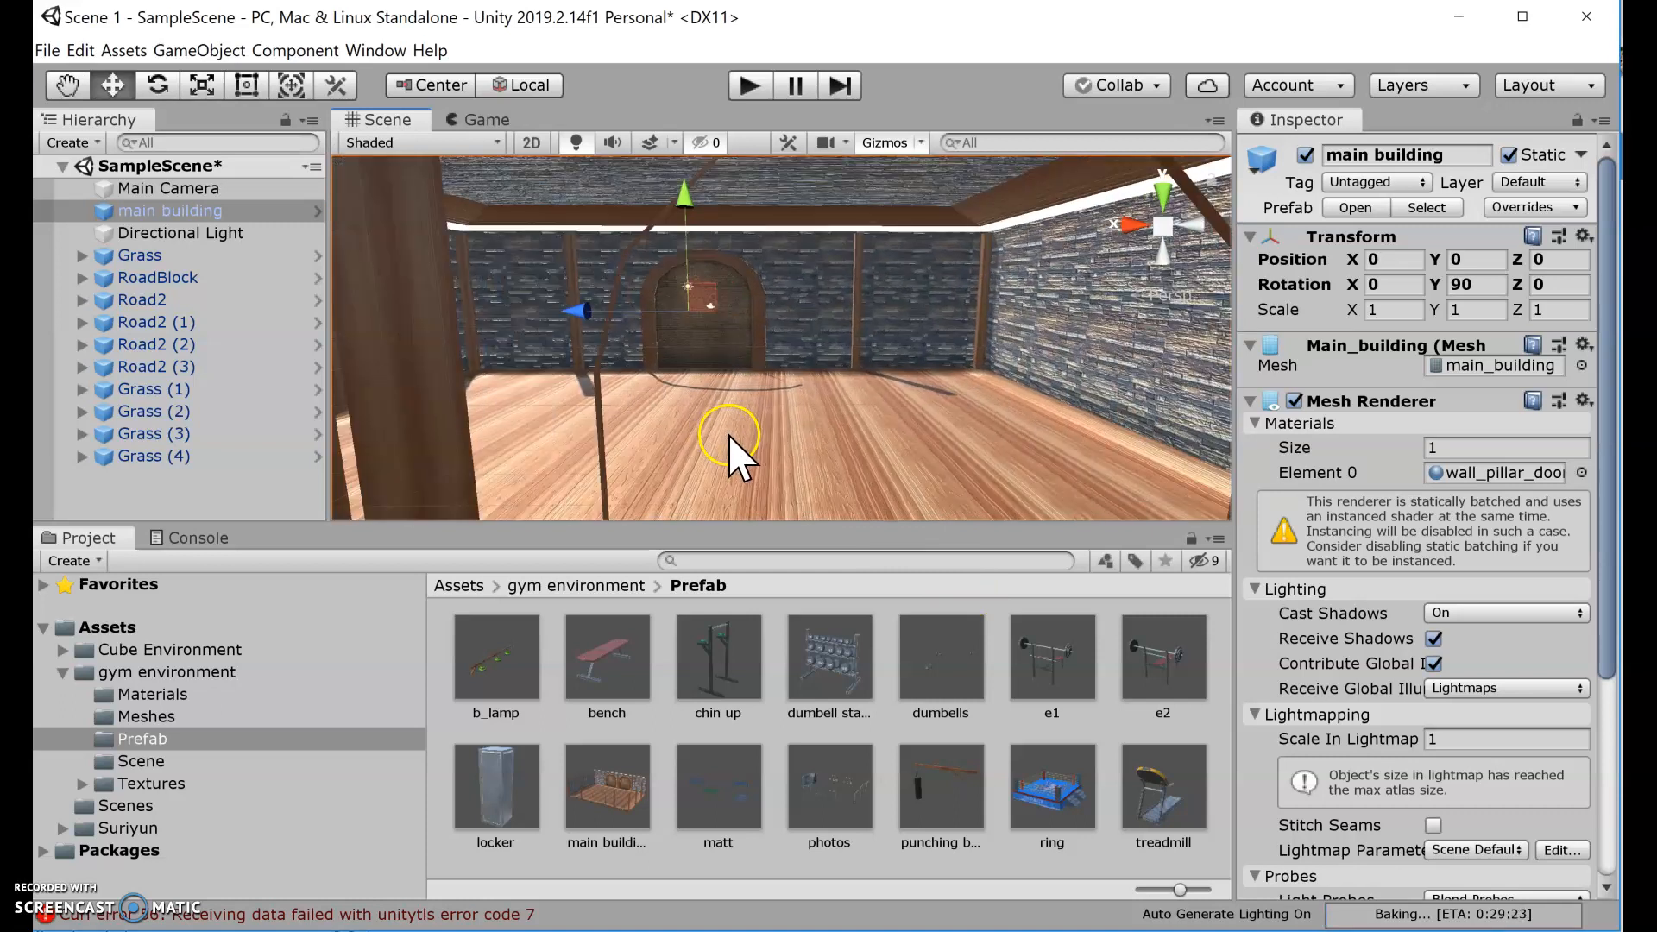
pyautogui.scroll(-6, 734, 446)
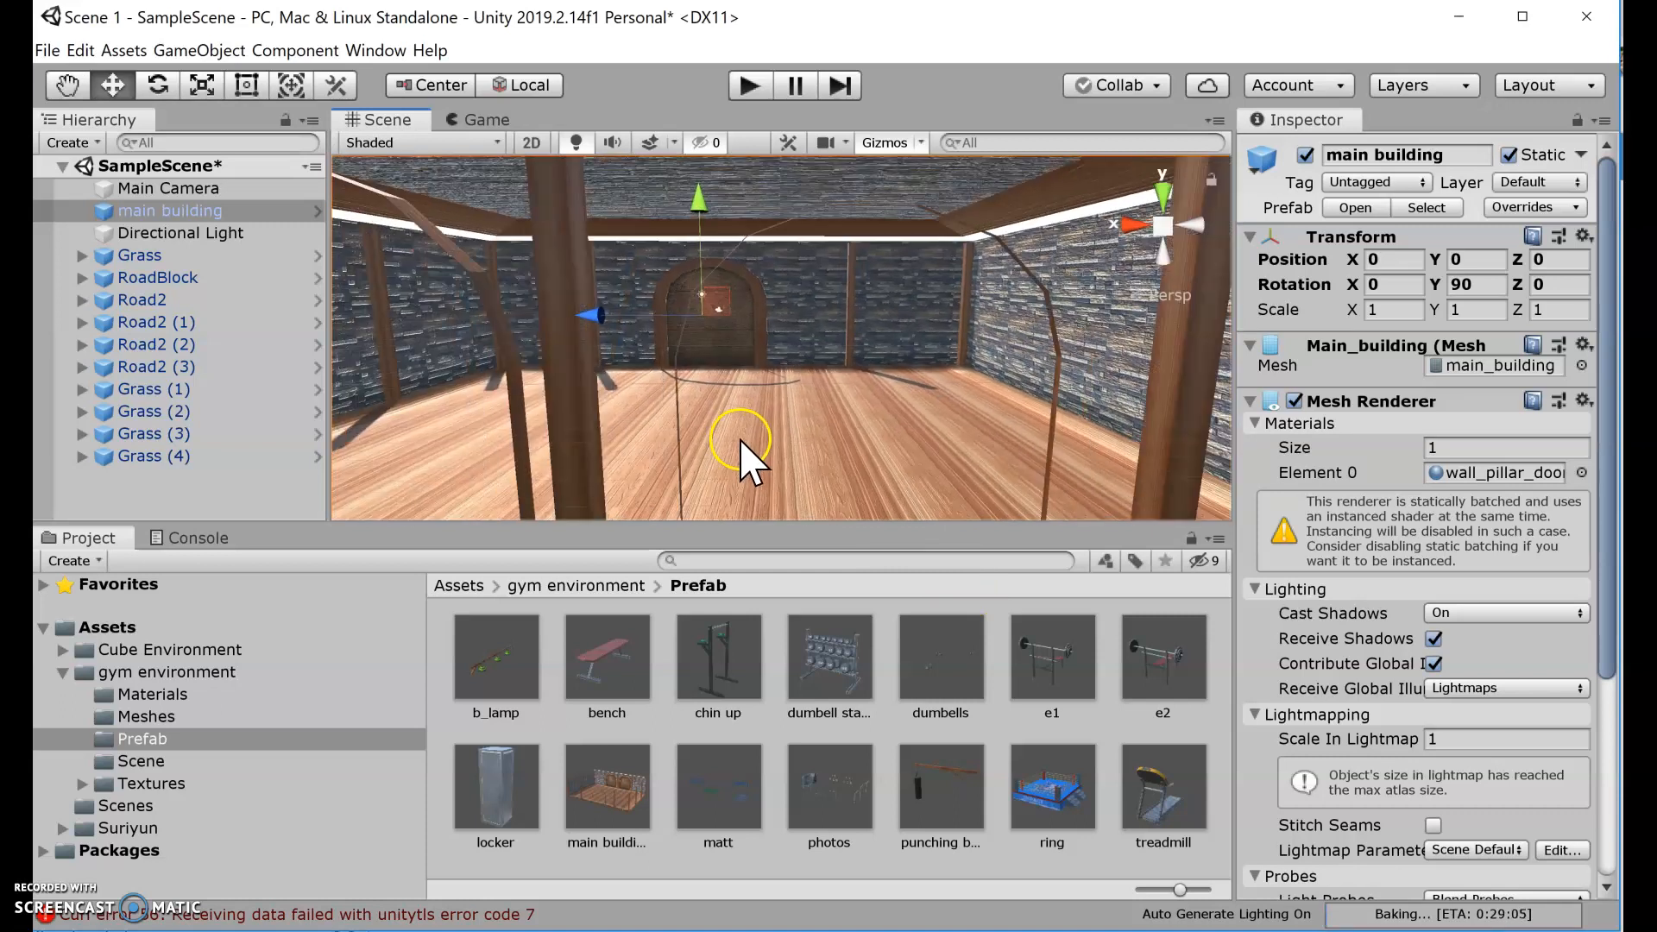
pyautogui.scroll(-8, 750, 445)
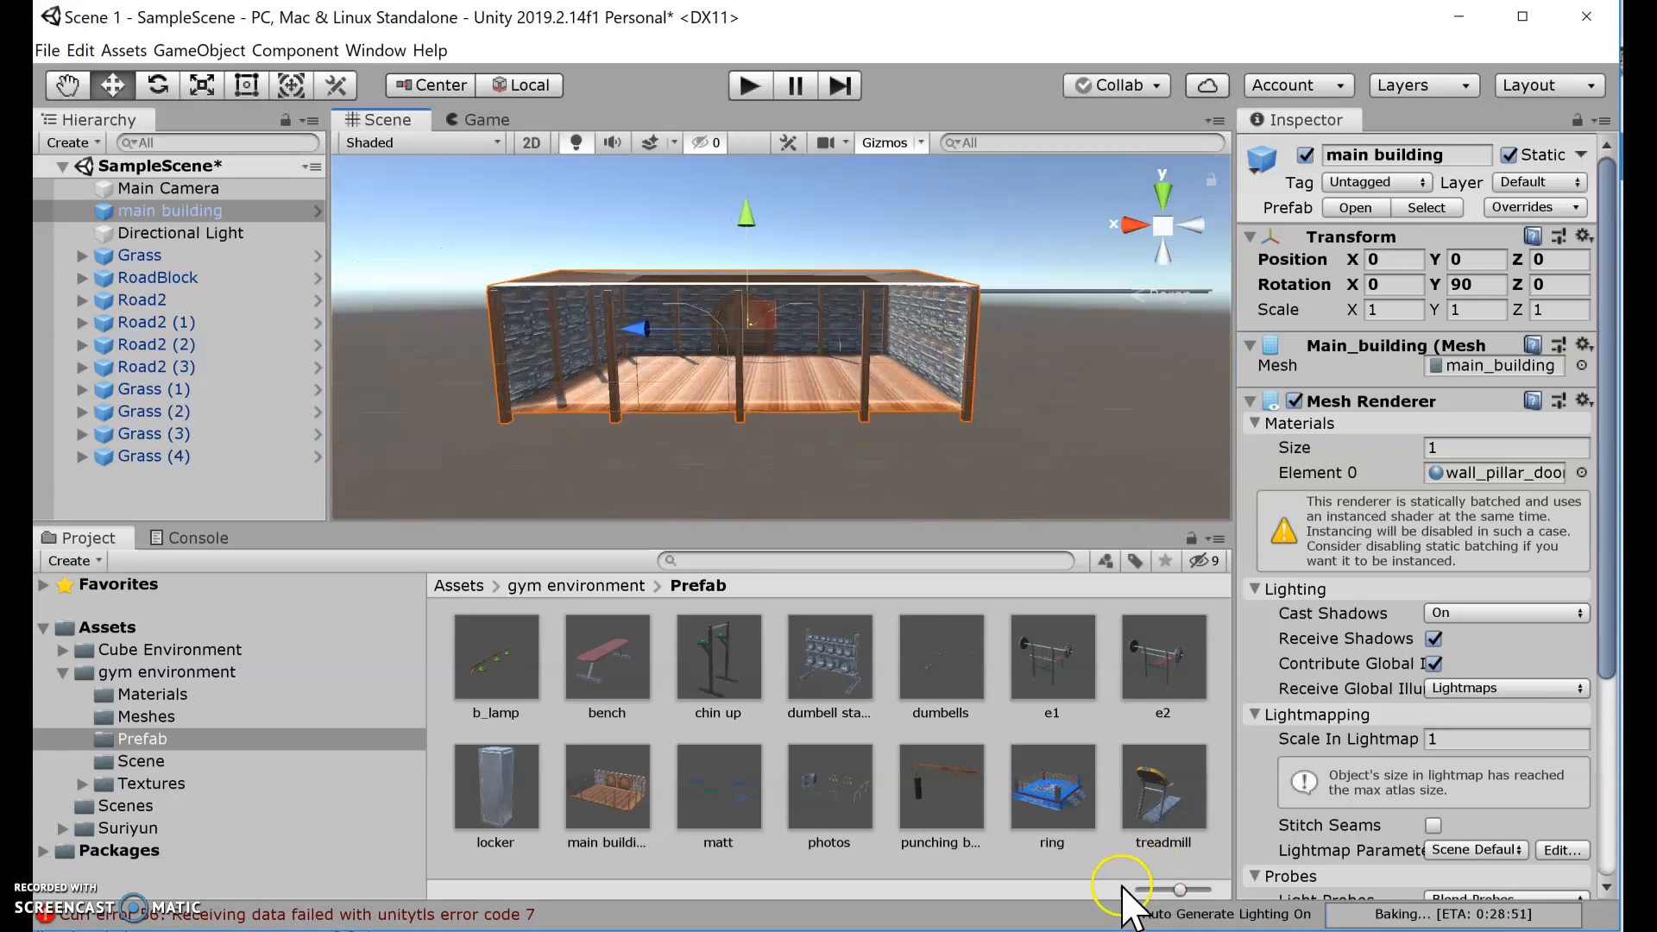
pyautogui.click(1053, 794)
pyautogui.moveTo(1051, 790); pyautogui.dragTo(810, 302)
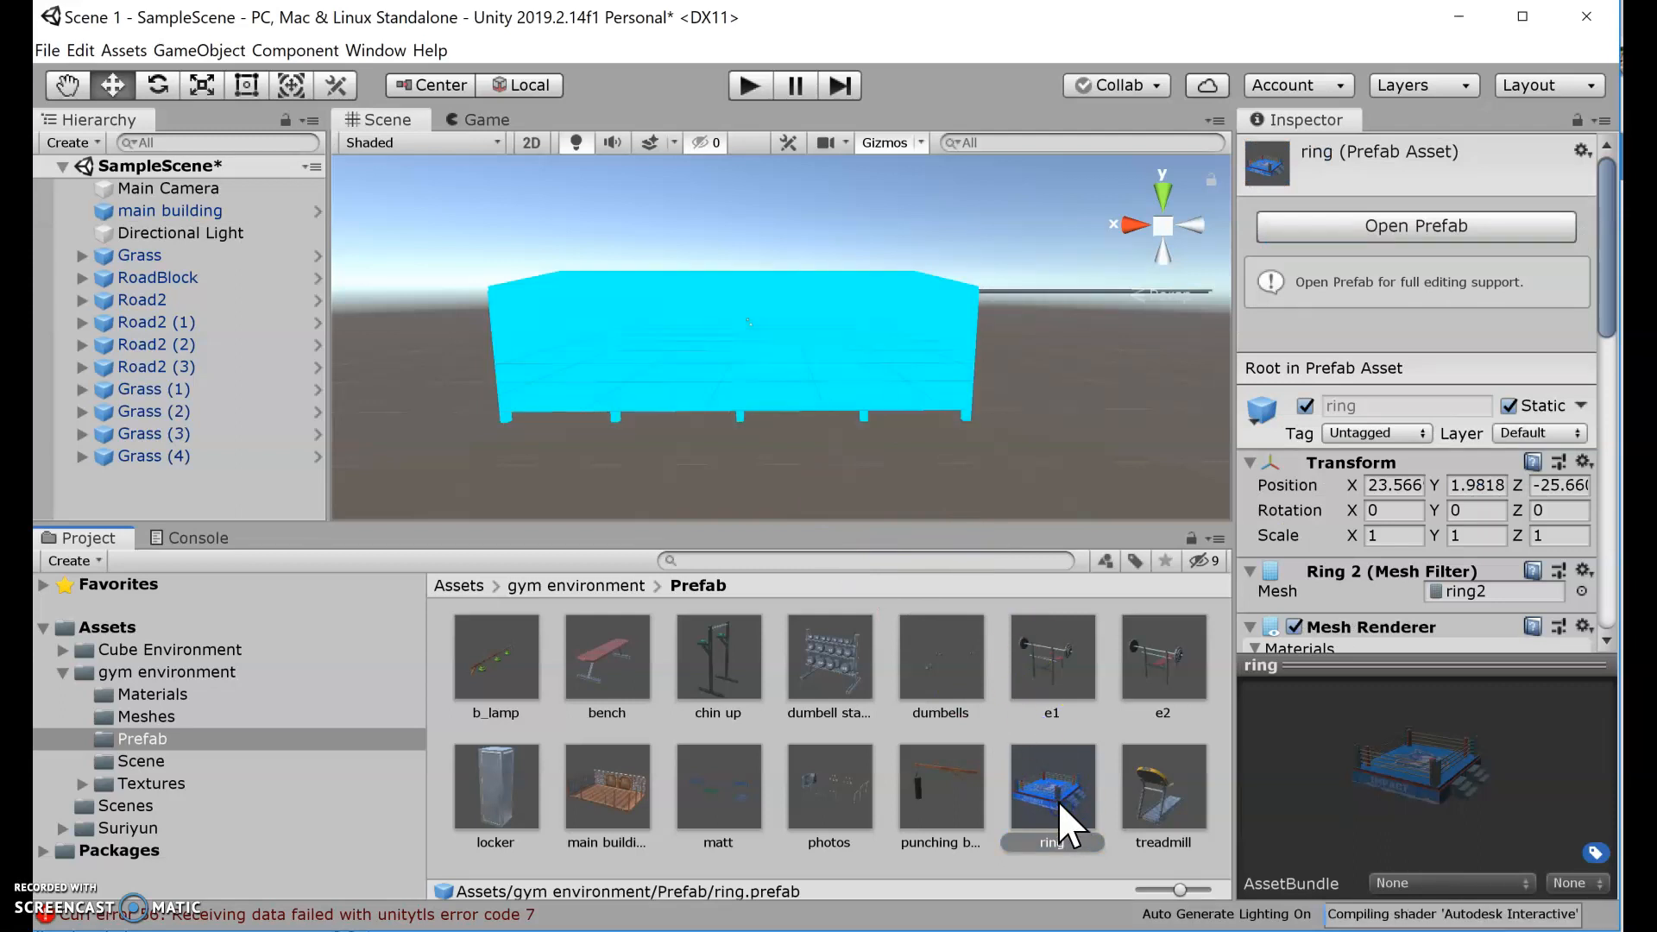
pyautogui.moveTo(1058, 801); pyautogui.dragTo(1073, 360)
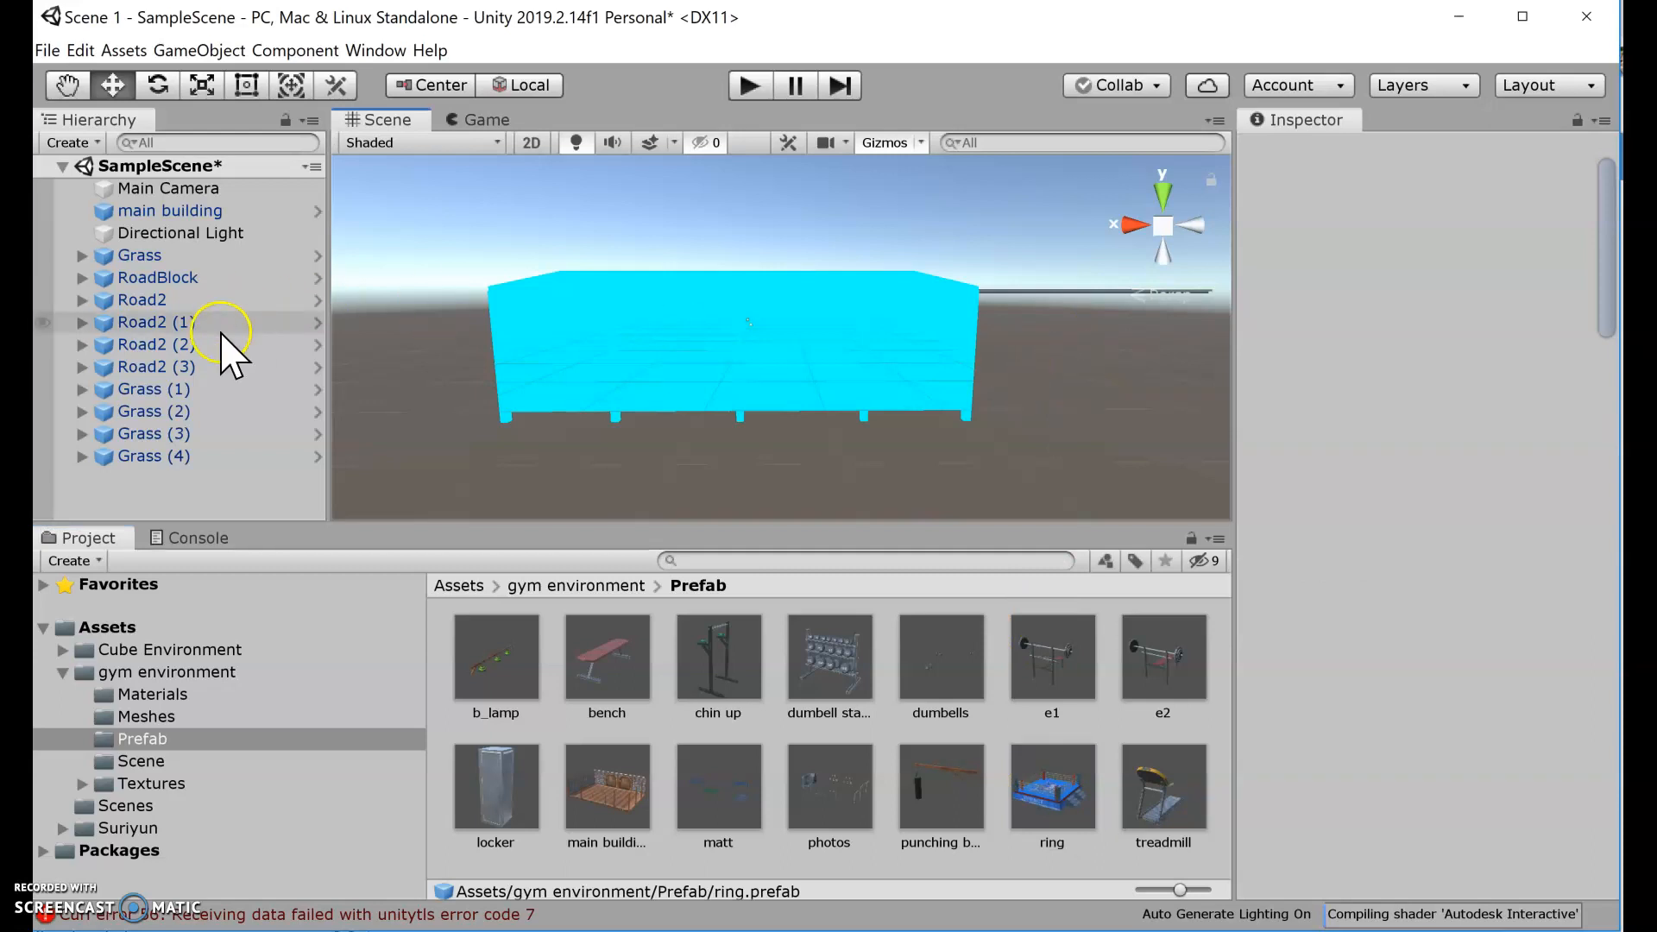
pyautogui.click(205, 212)
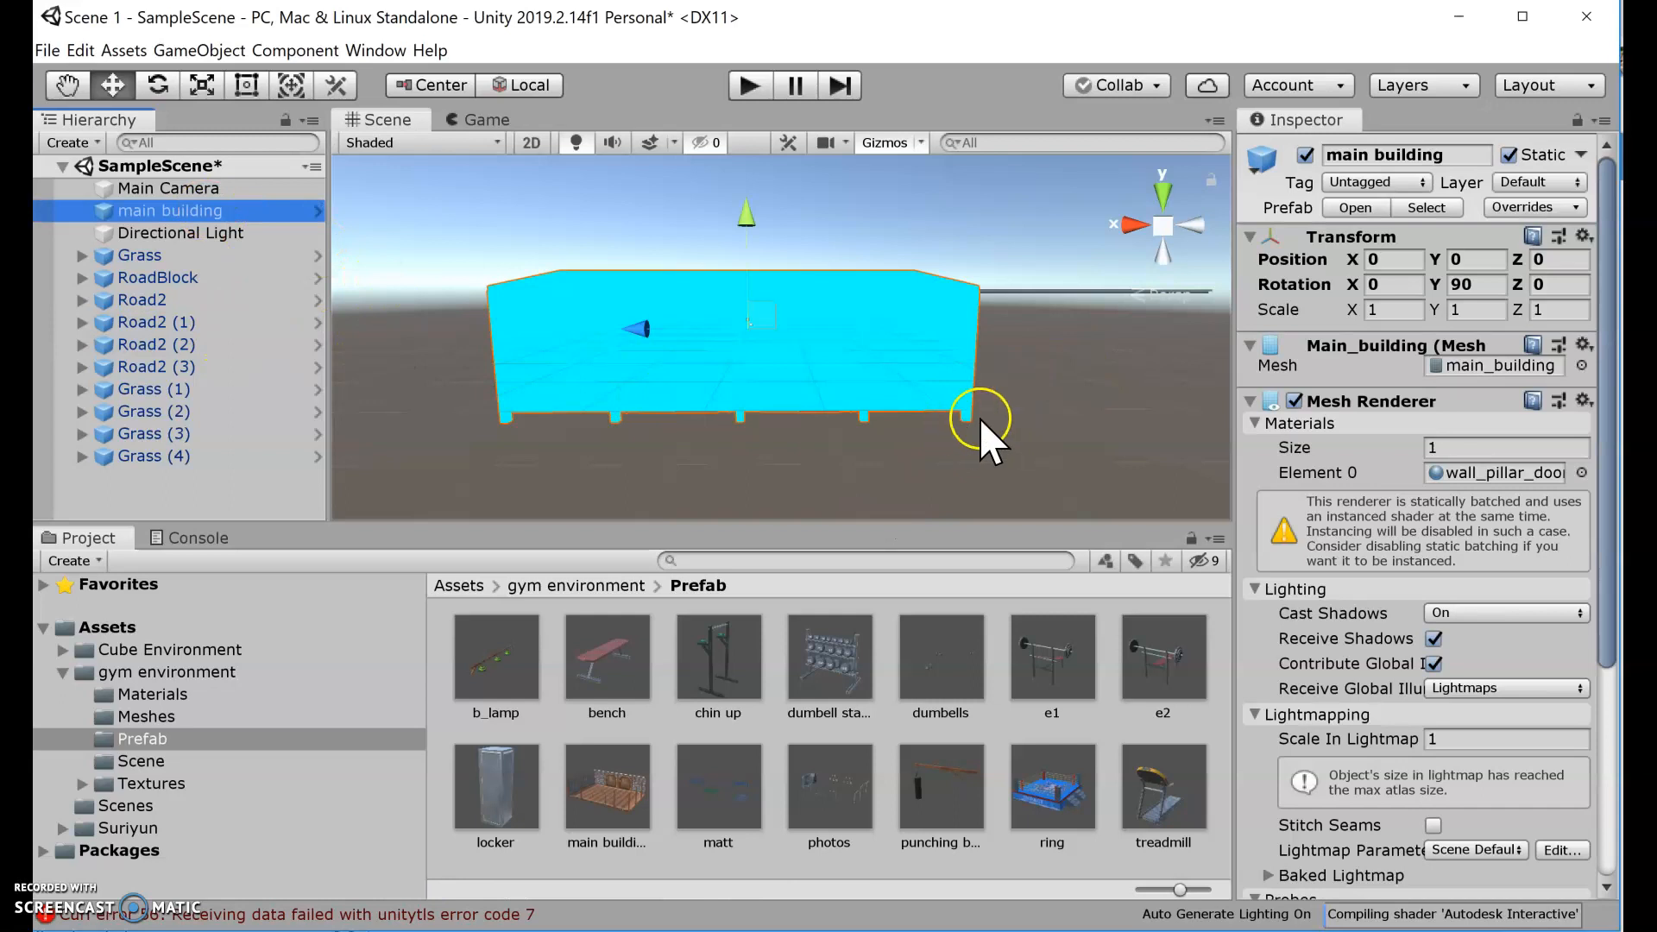
pyautogui.click(1090, 366)
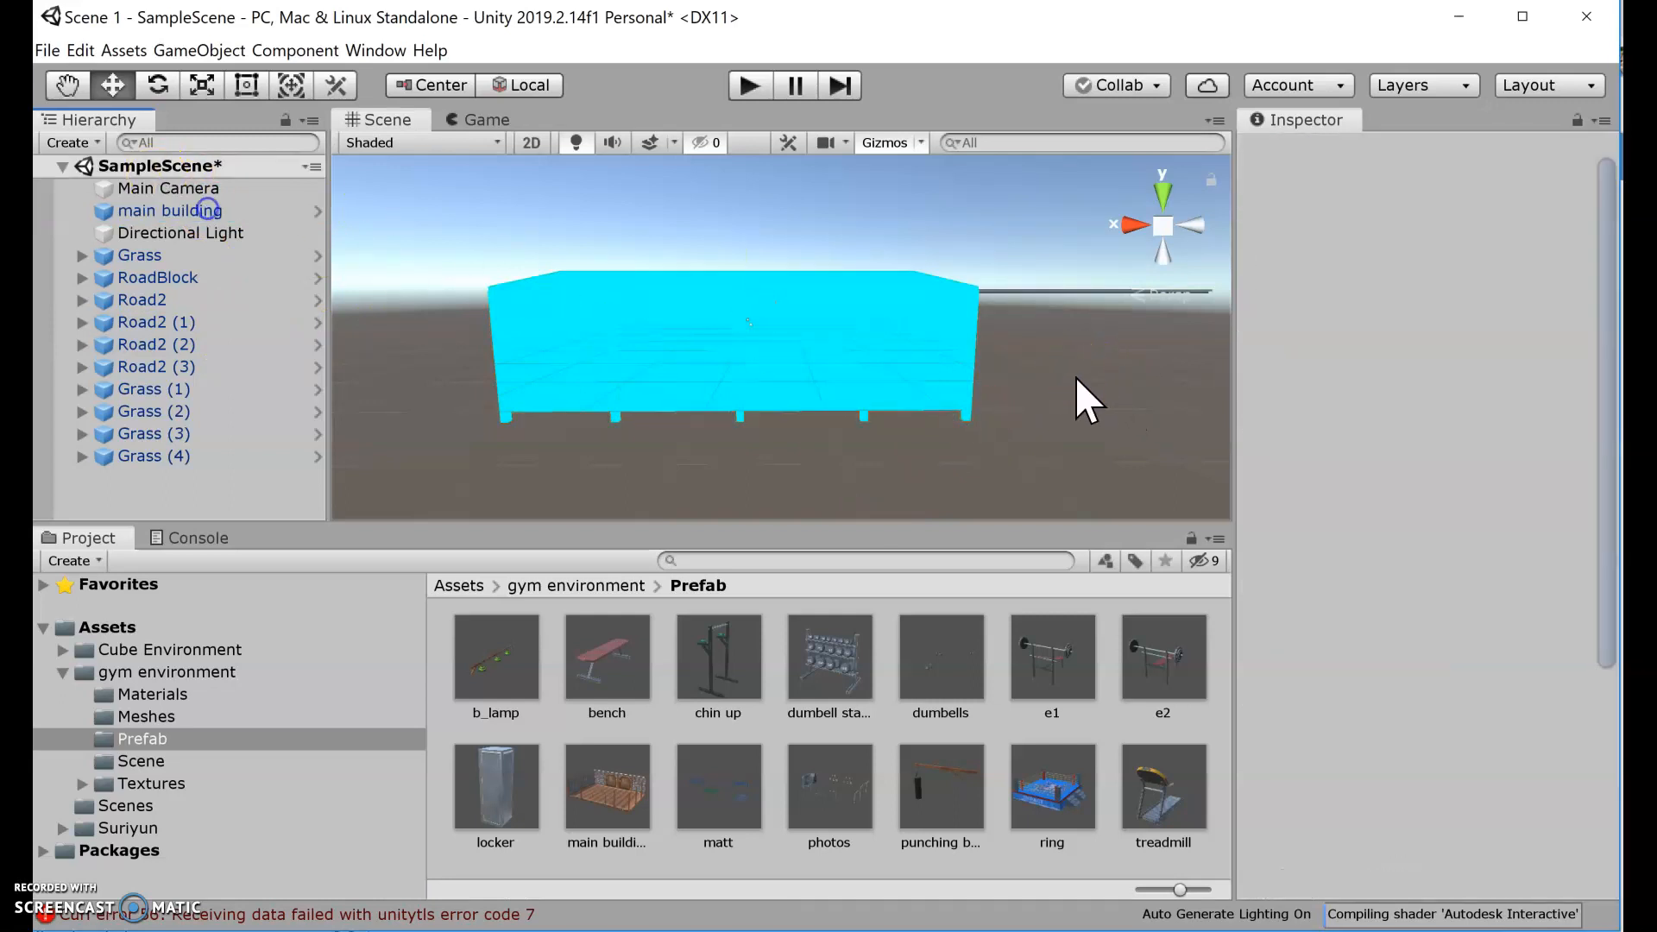
# Undo the main building's 90-degree Y rotation, keeping the building at position X 0, Y 0, Z 0.
pyautogui.hotkey('ctrl', 'z')
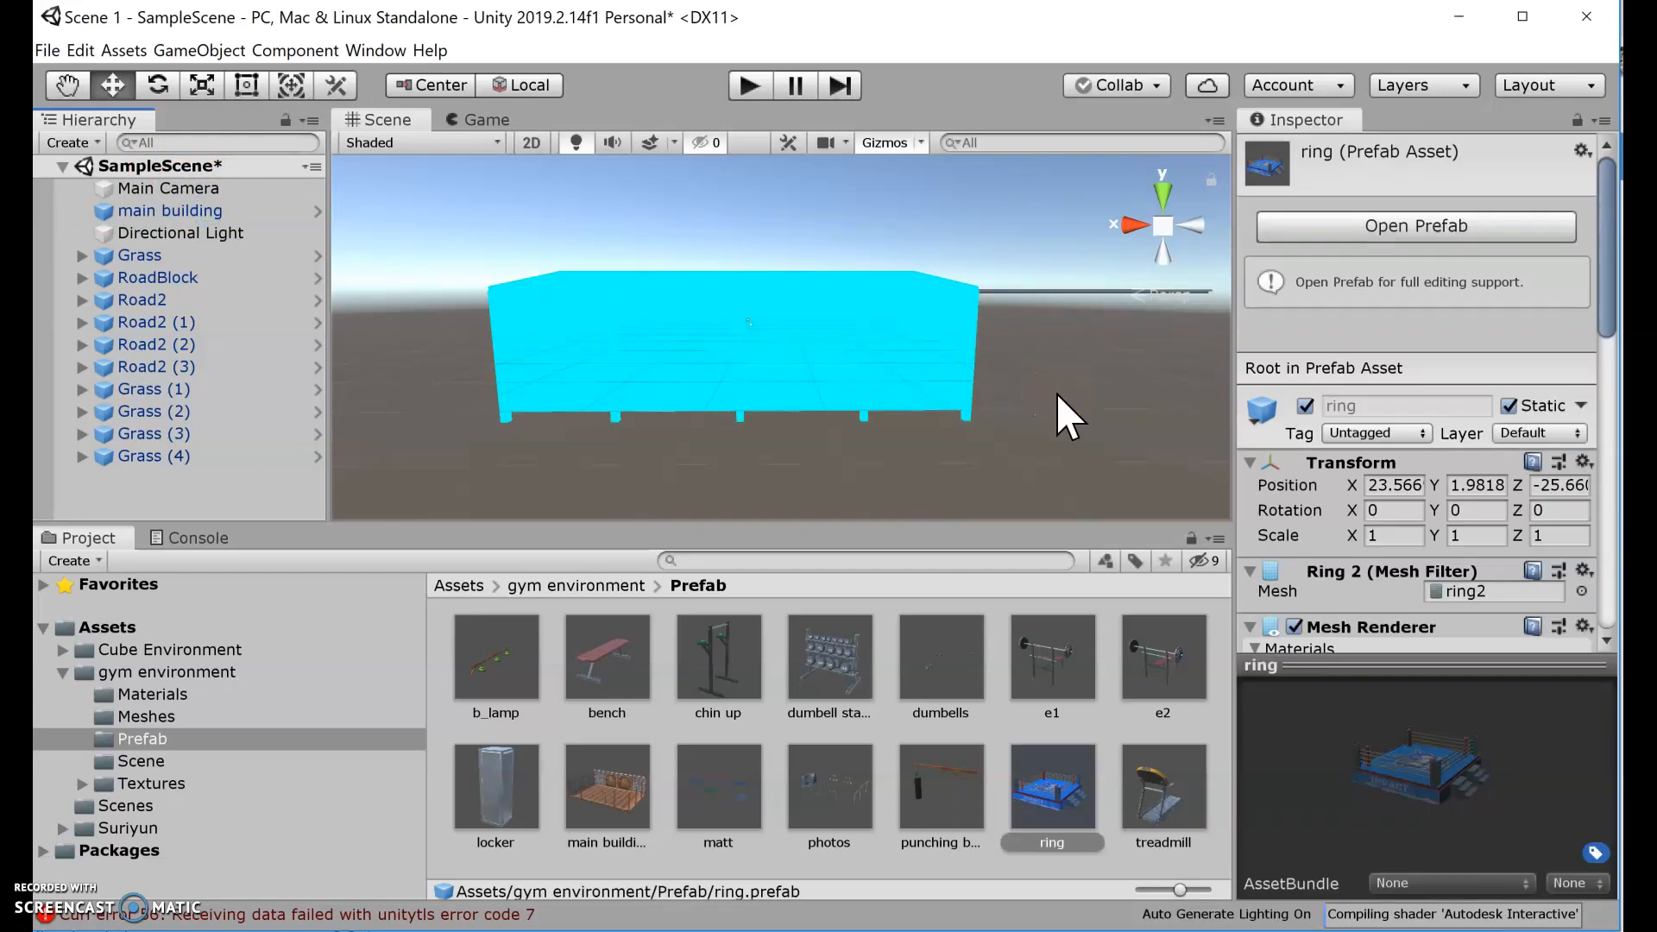
pyautogui.click(1055, 392)
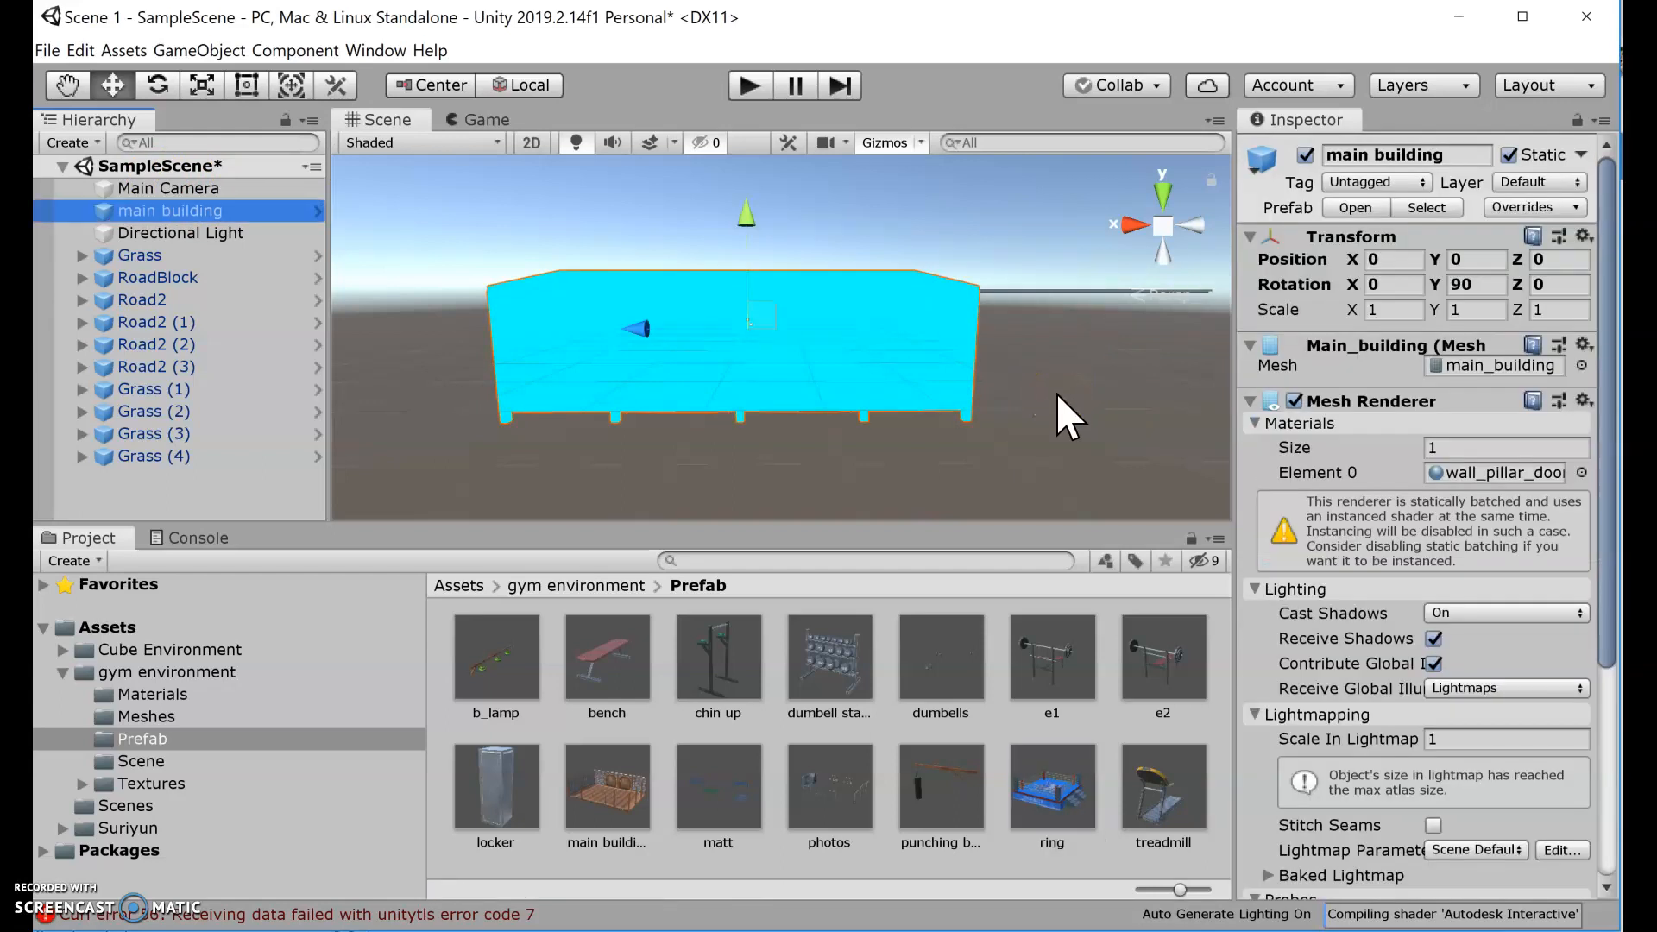
pyautogui.hotkey('ctrl', 'z')
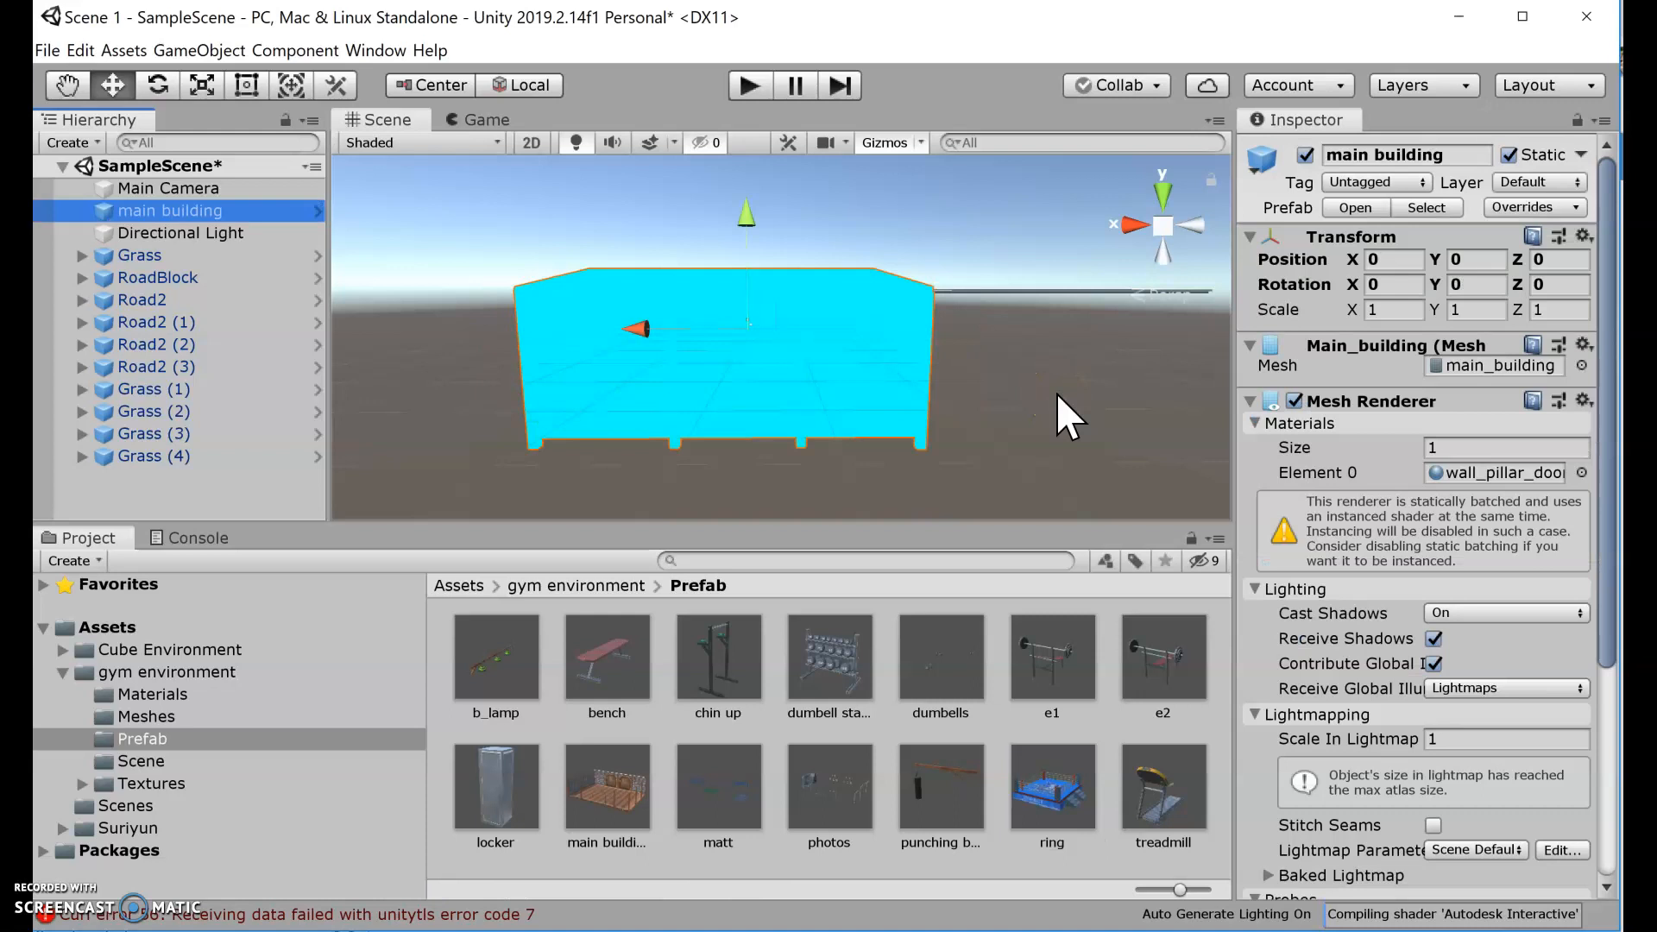
pyautogui.hotkey('ctrl', 'z')
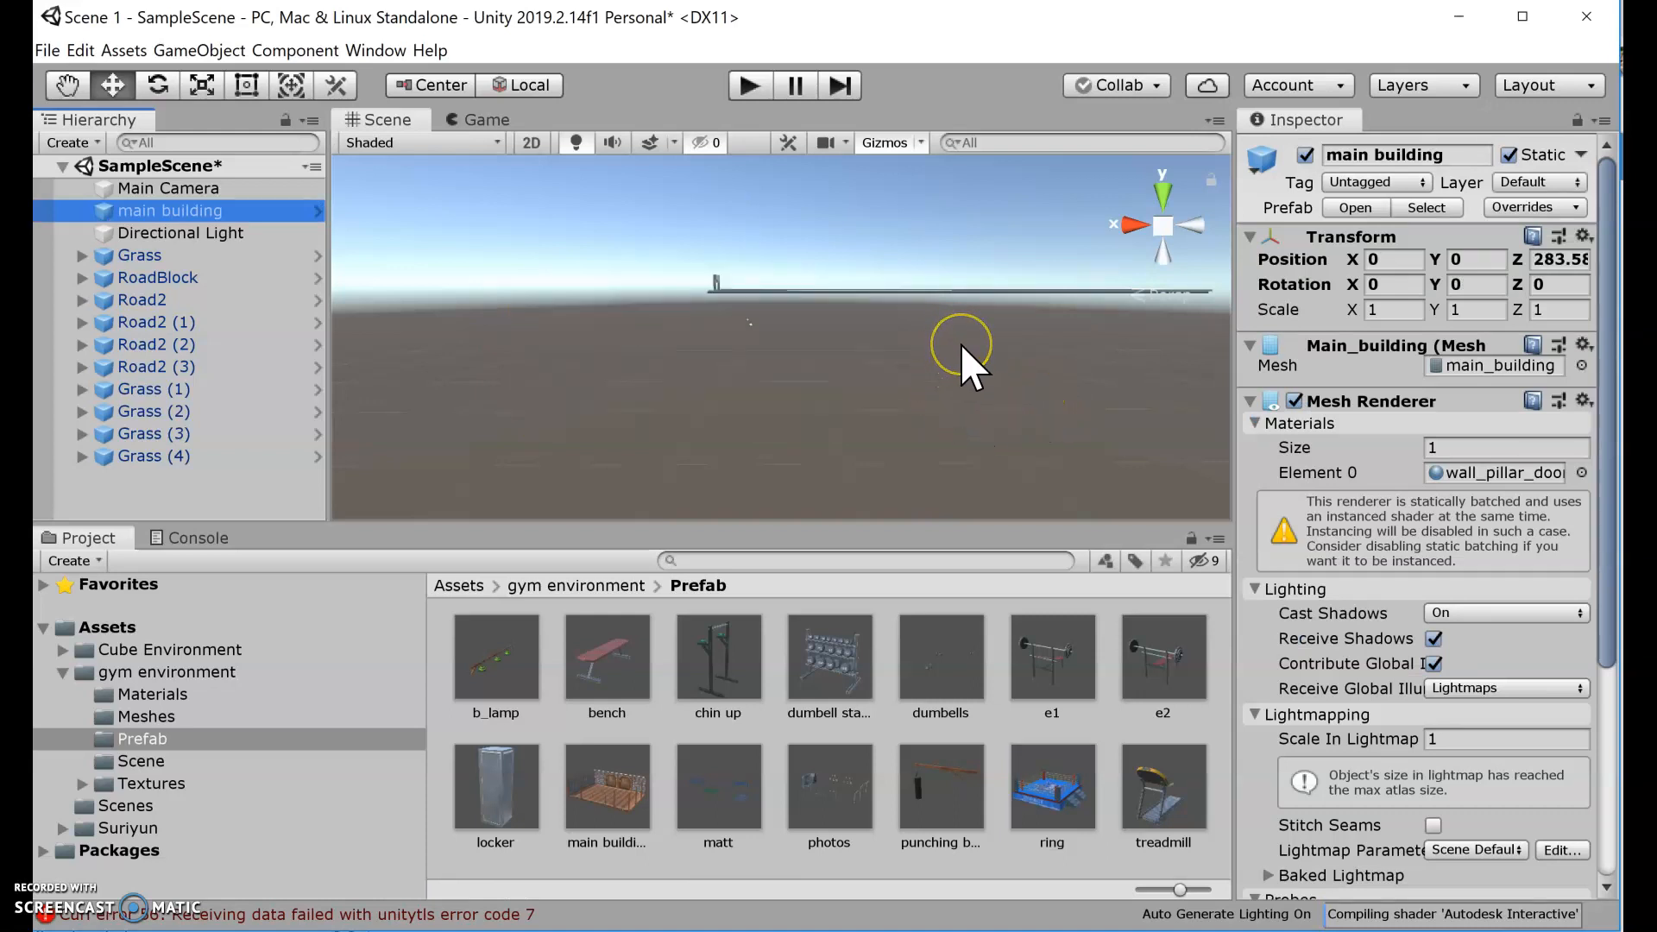
pyautogui.hotkey('ctrl', 'y')
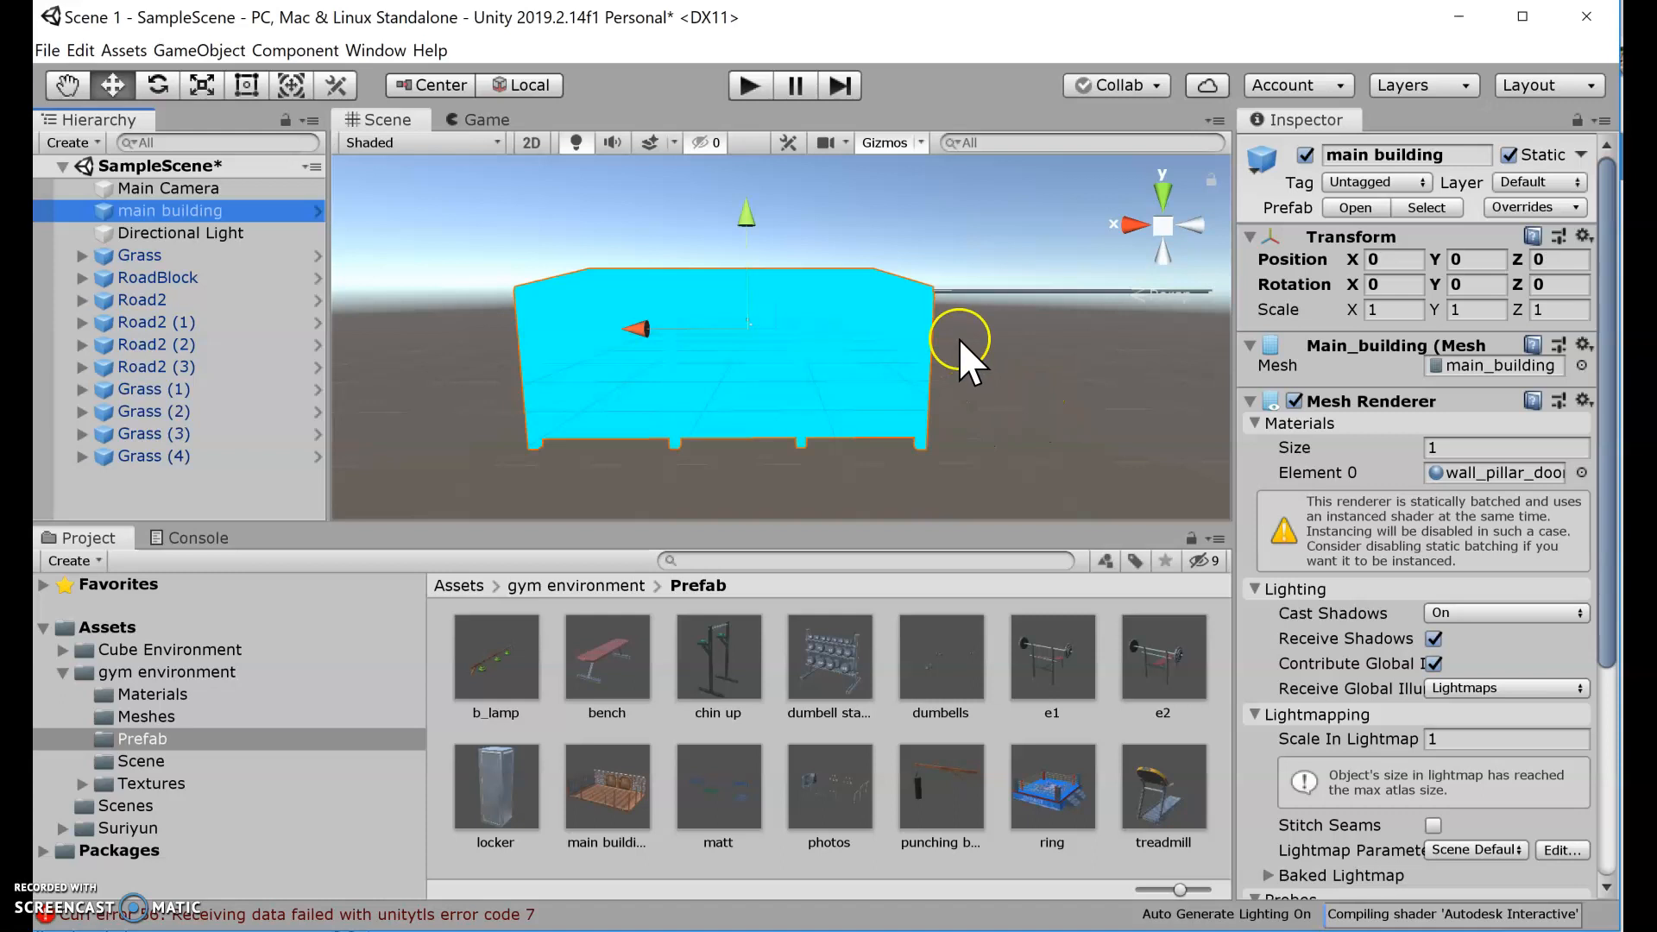
pyautogui.click(1045, 370)
pyautogui.scroll(2, 993, 379)
pyautogui.moveTo(929, 380)
pyautogui.mouseDown(button='middle')
pyautogui.moveTo(667, 131)
pyautogui.moveTo(903, 393)
pyautogui.mouseUp(button='middle')
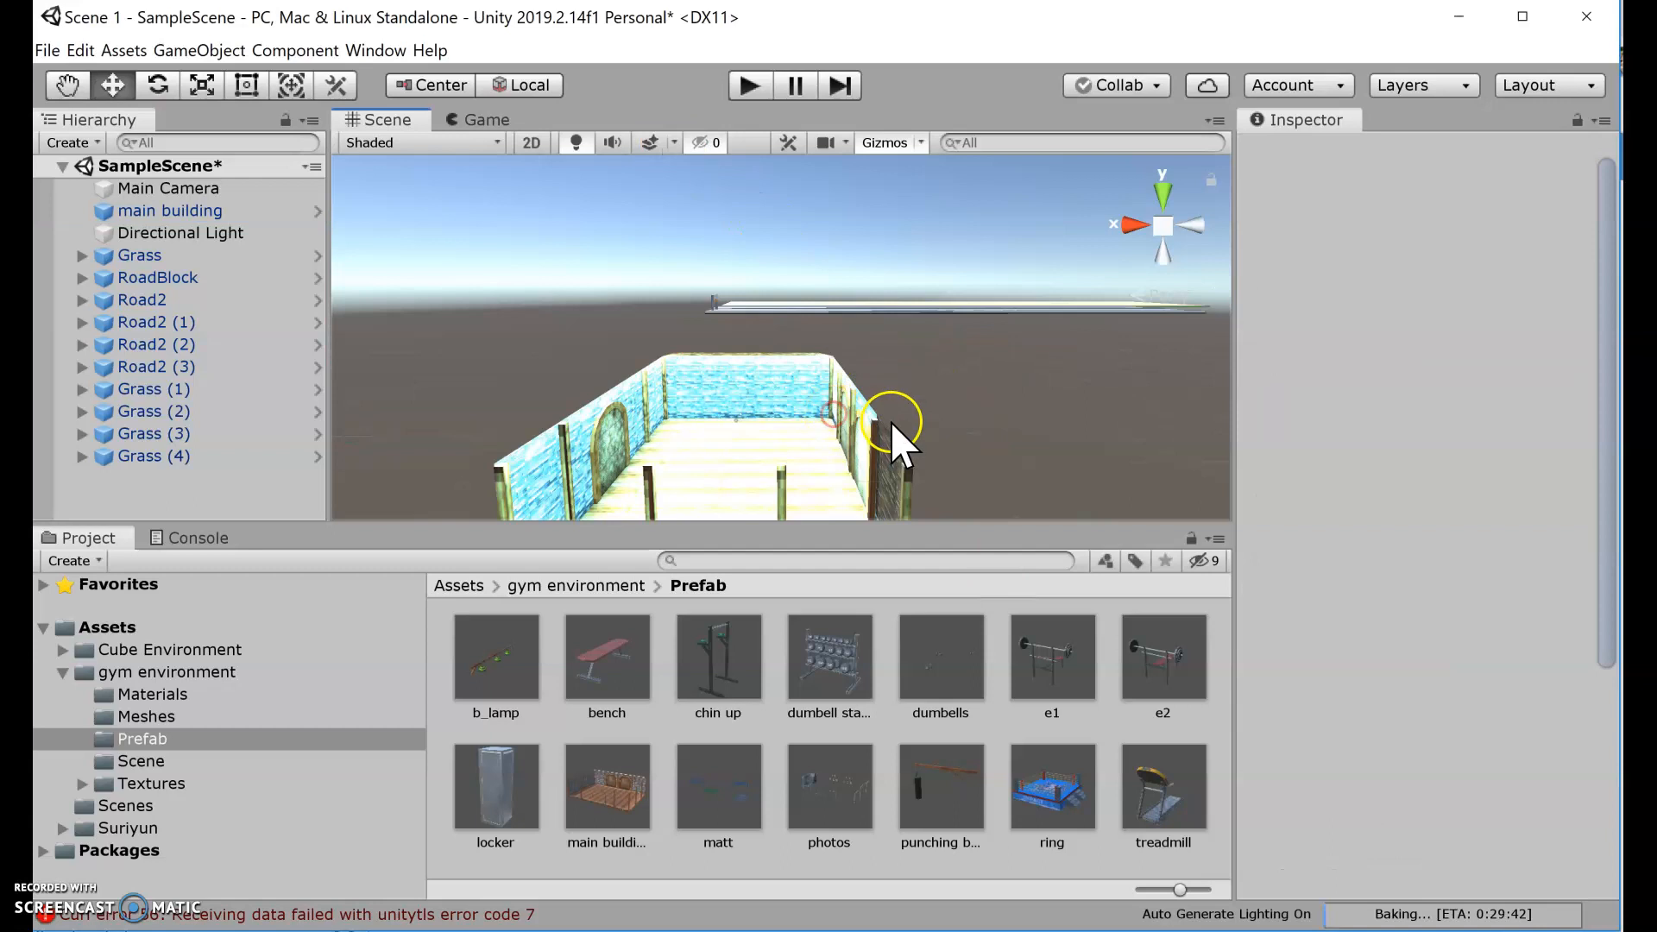
pyautogui.scroll(-1, 939, 385)
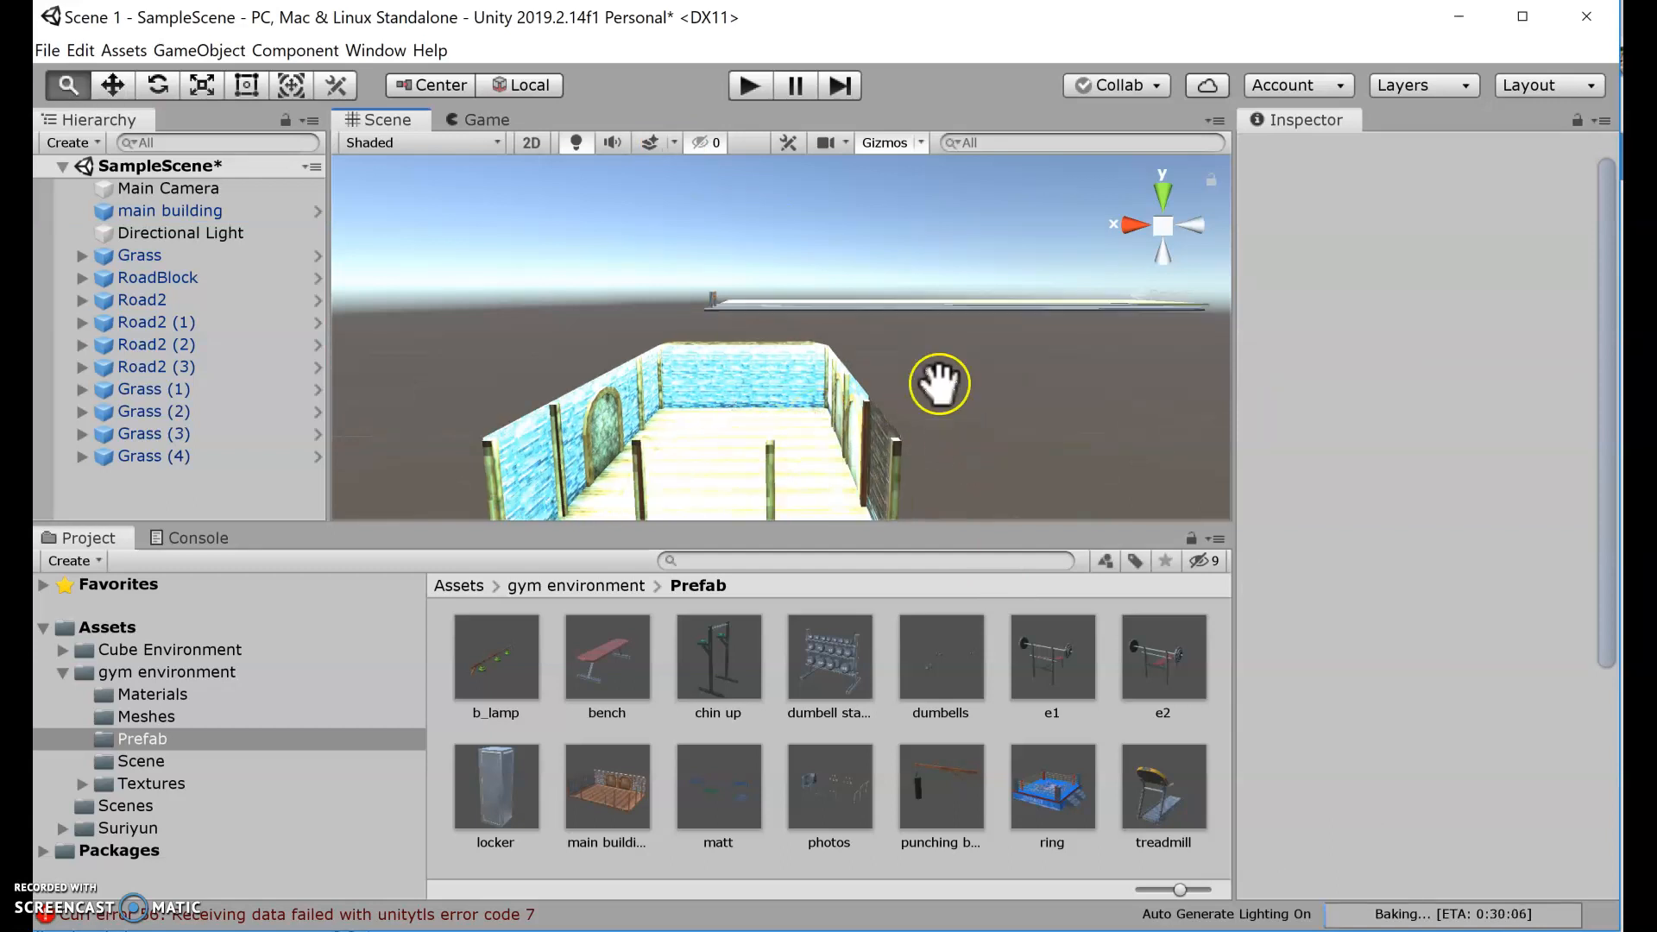
pyautogui.scroll(-3, 928, 362)
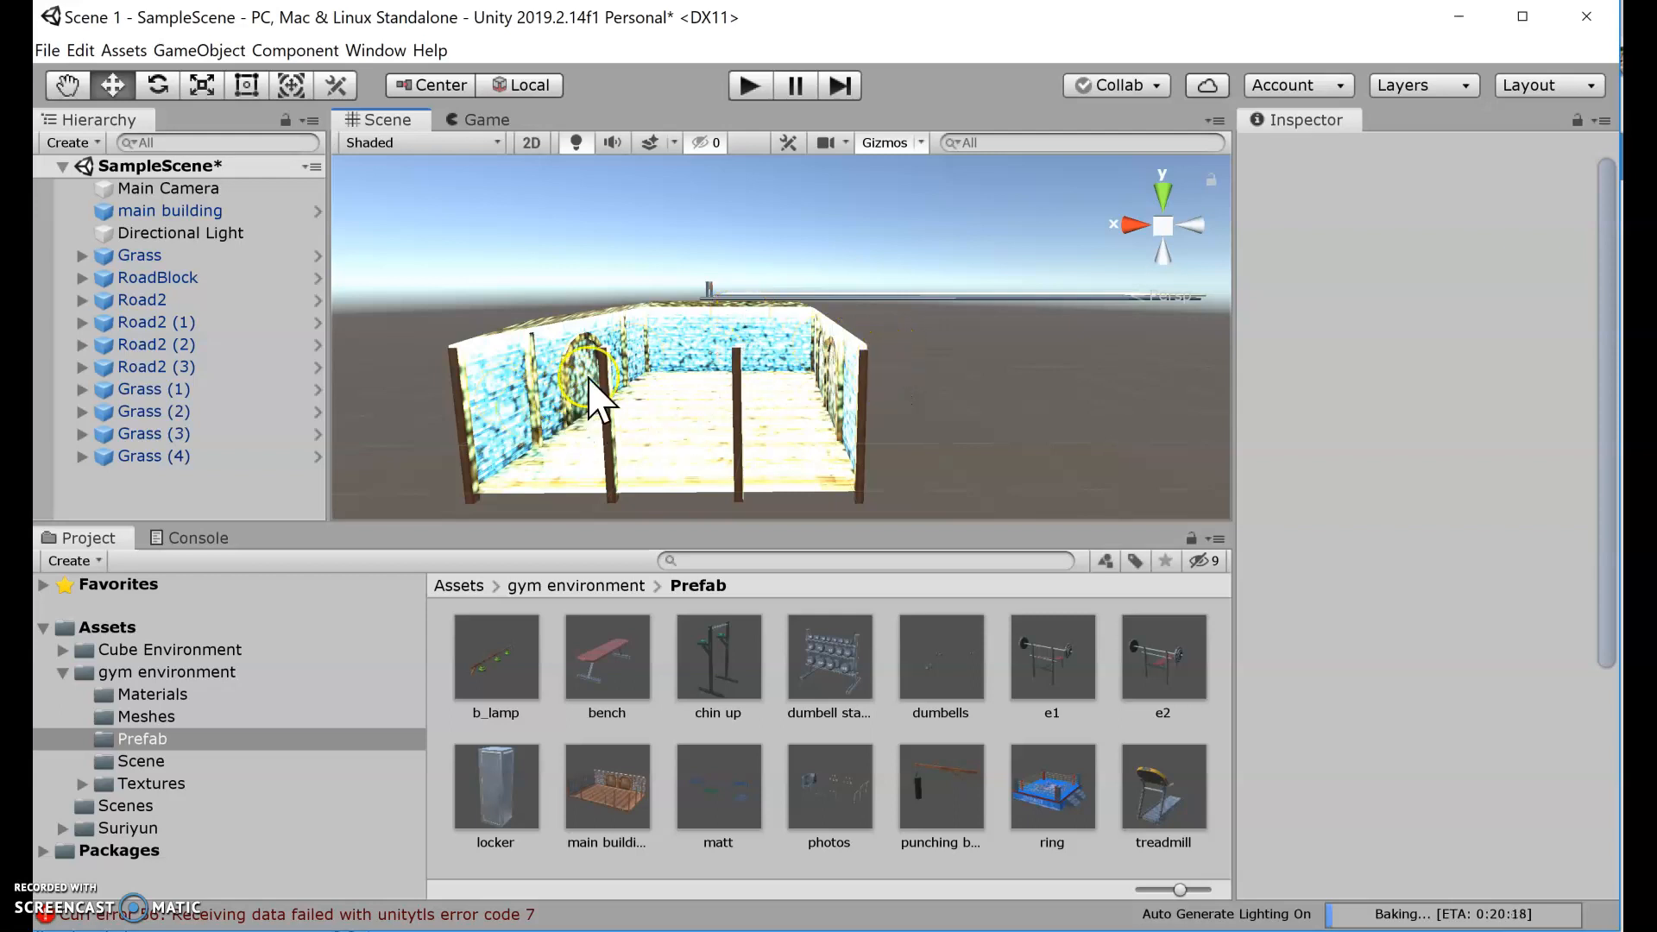
# Turn off automatic lighting generation in the scene's Lighting Settings, collapse the Realtime Lighting section and close the settings.
pyautogui.click(376, 50)
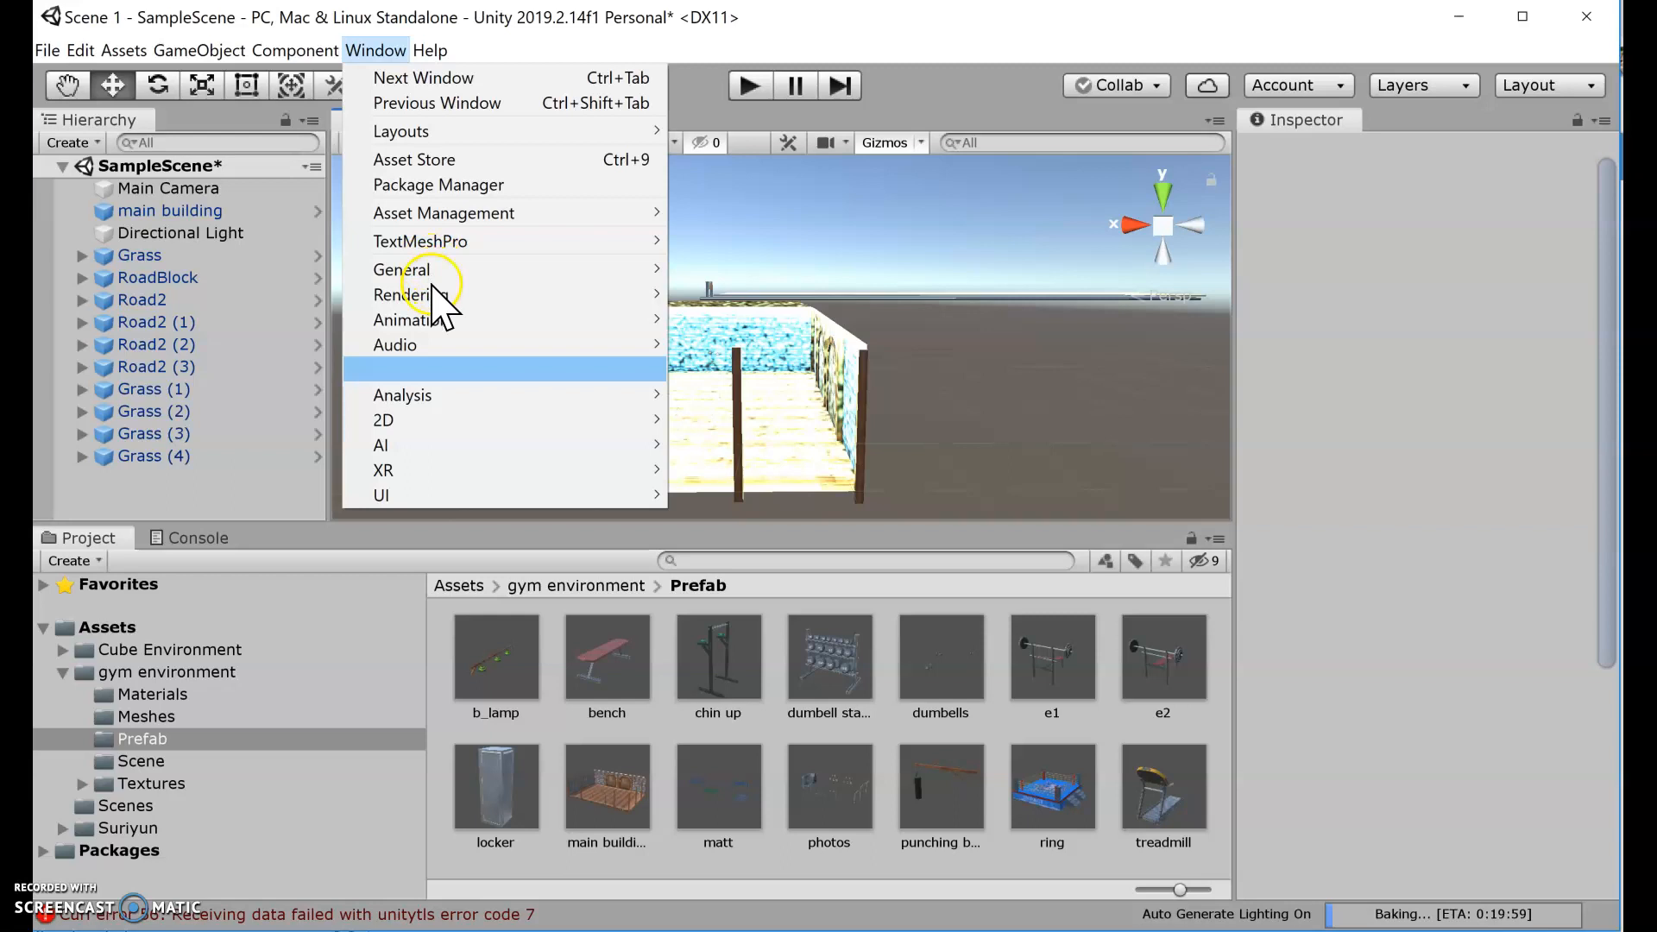
pyautogui.moveTo(436, 295)
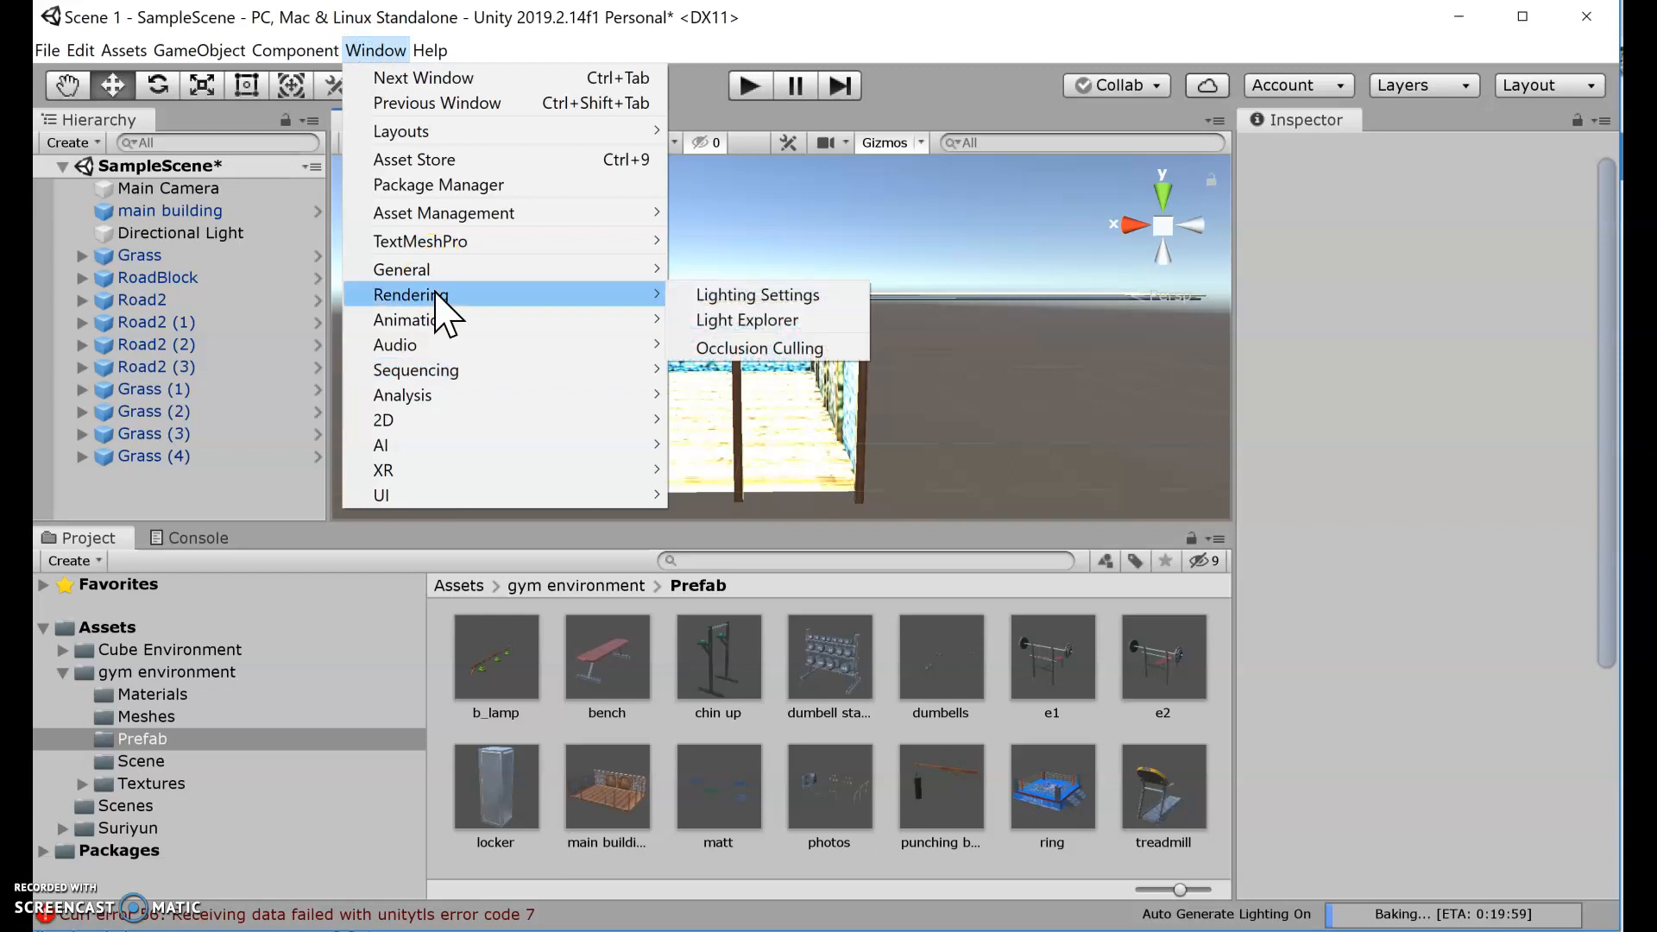
pyautogui.click(743, 290)
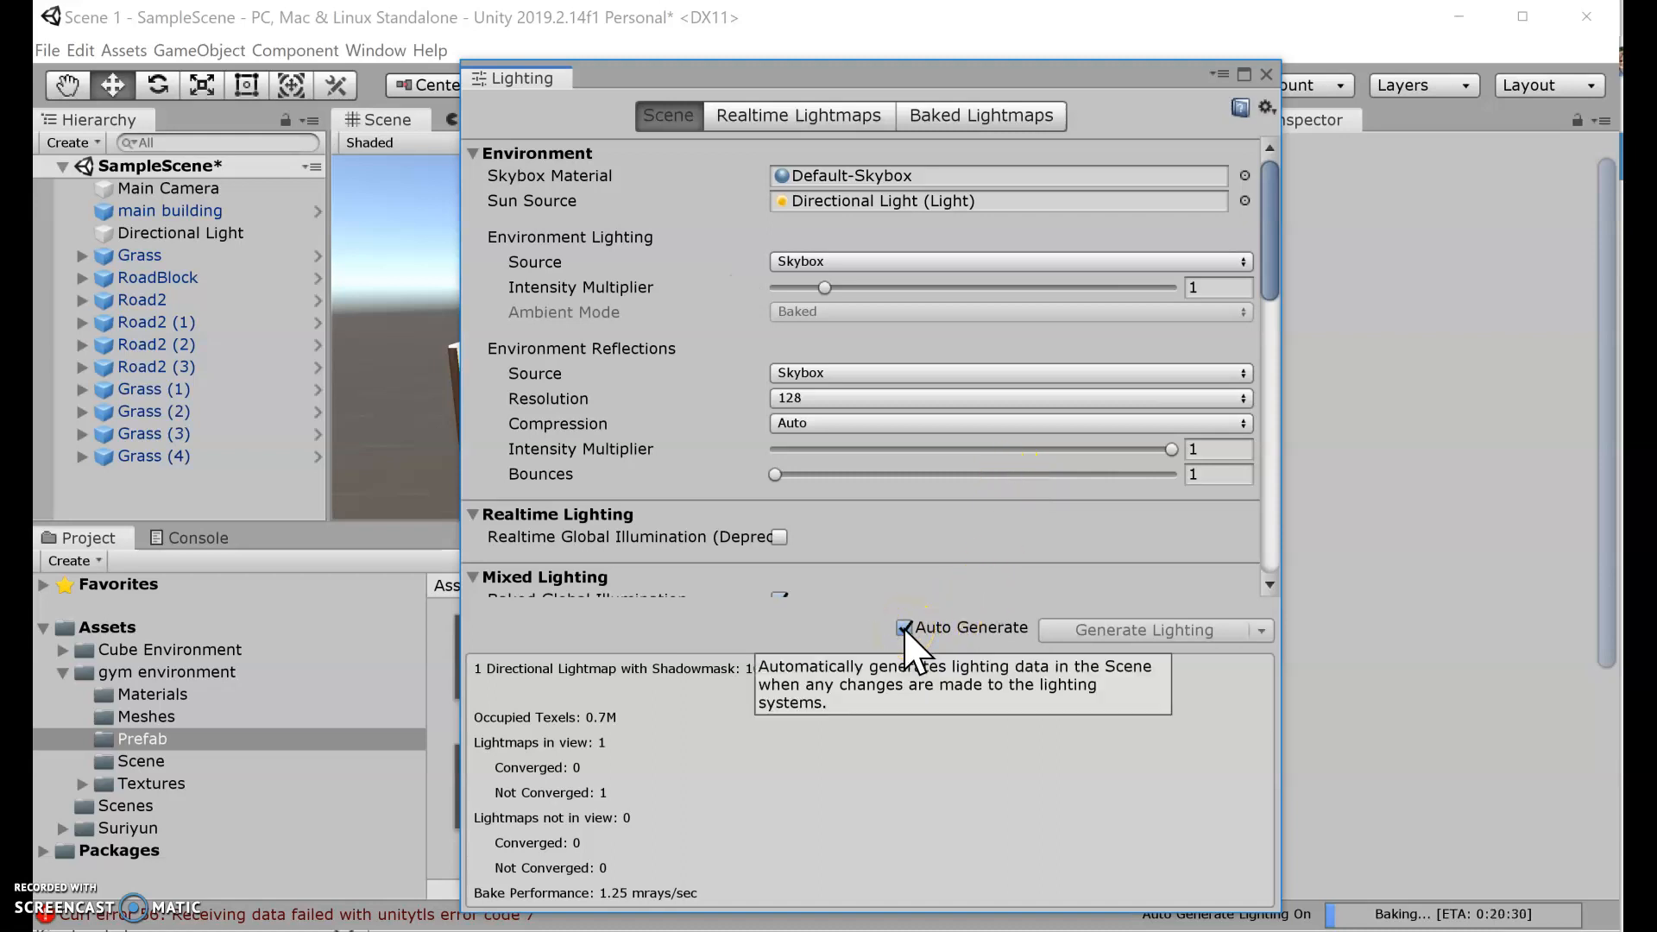
pyautogui.click(903, 628)
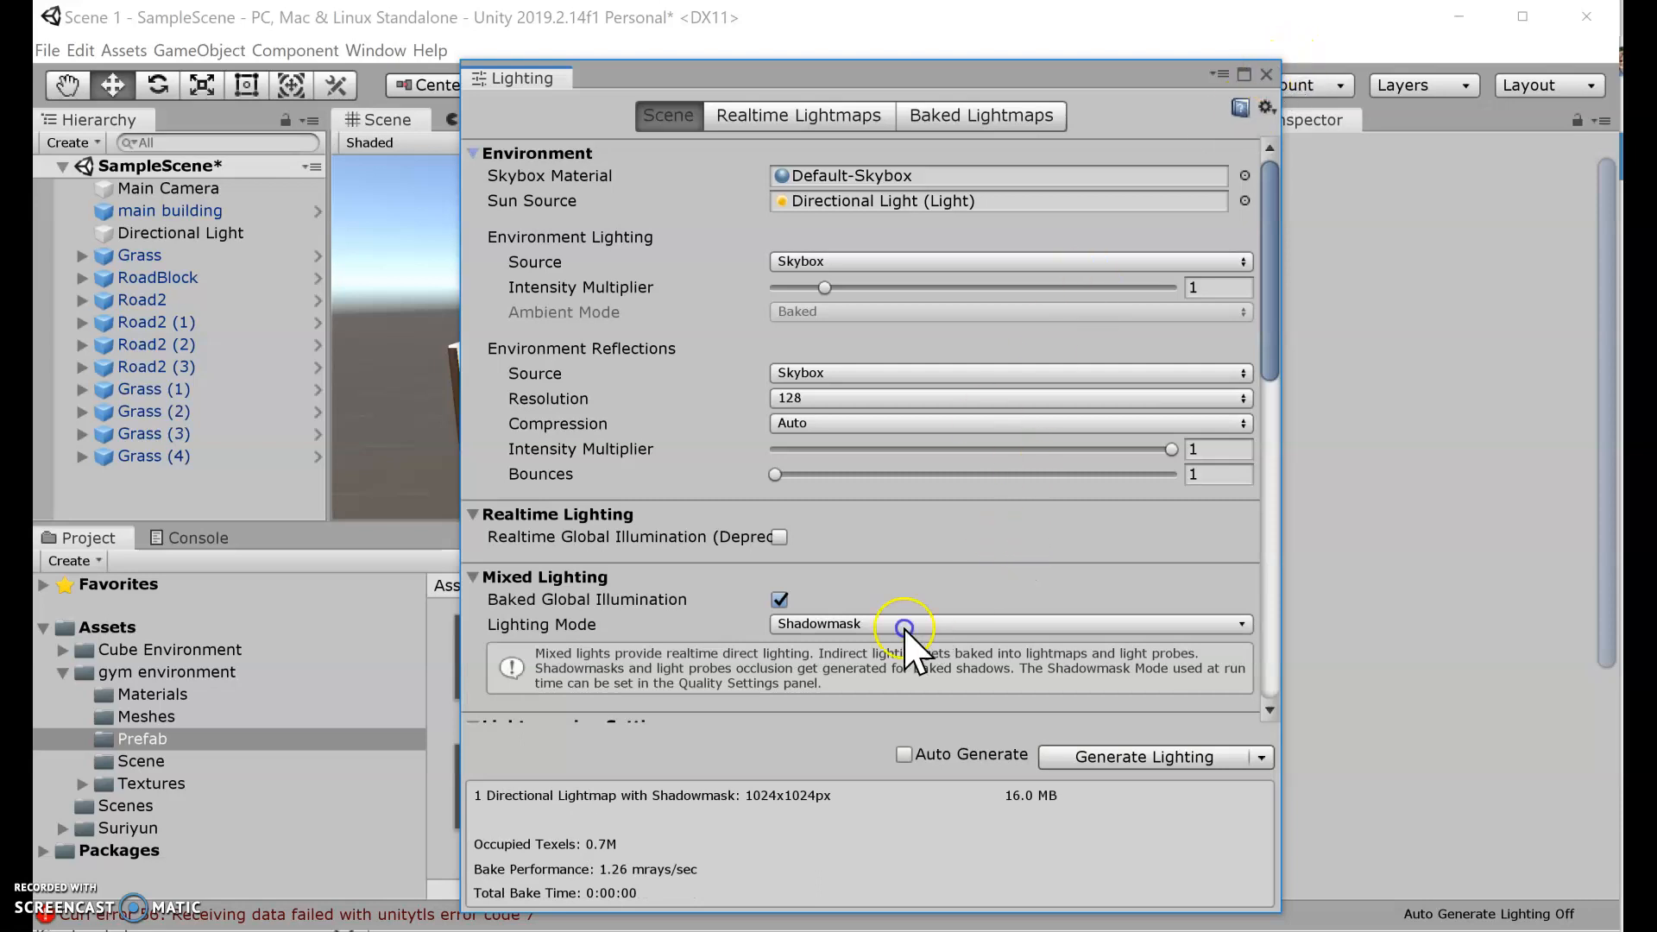
pyautogui.click(1174, 515)
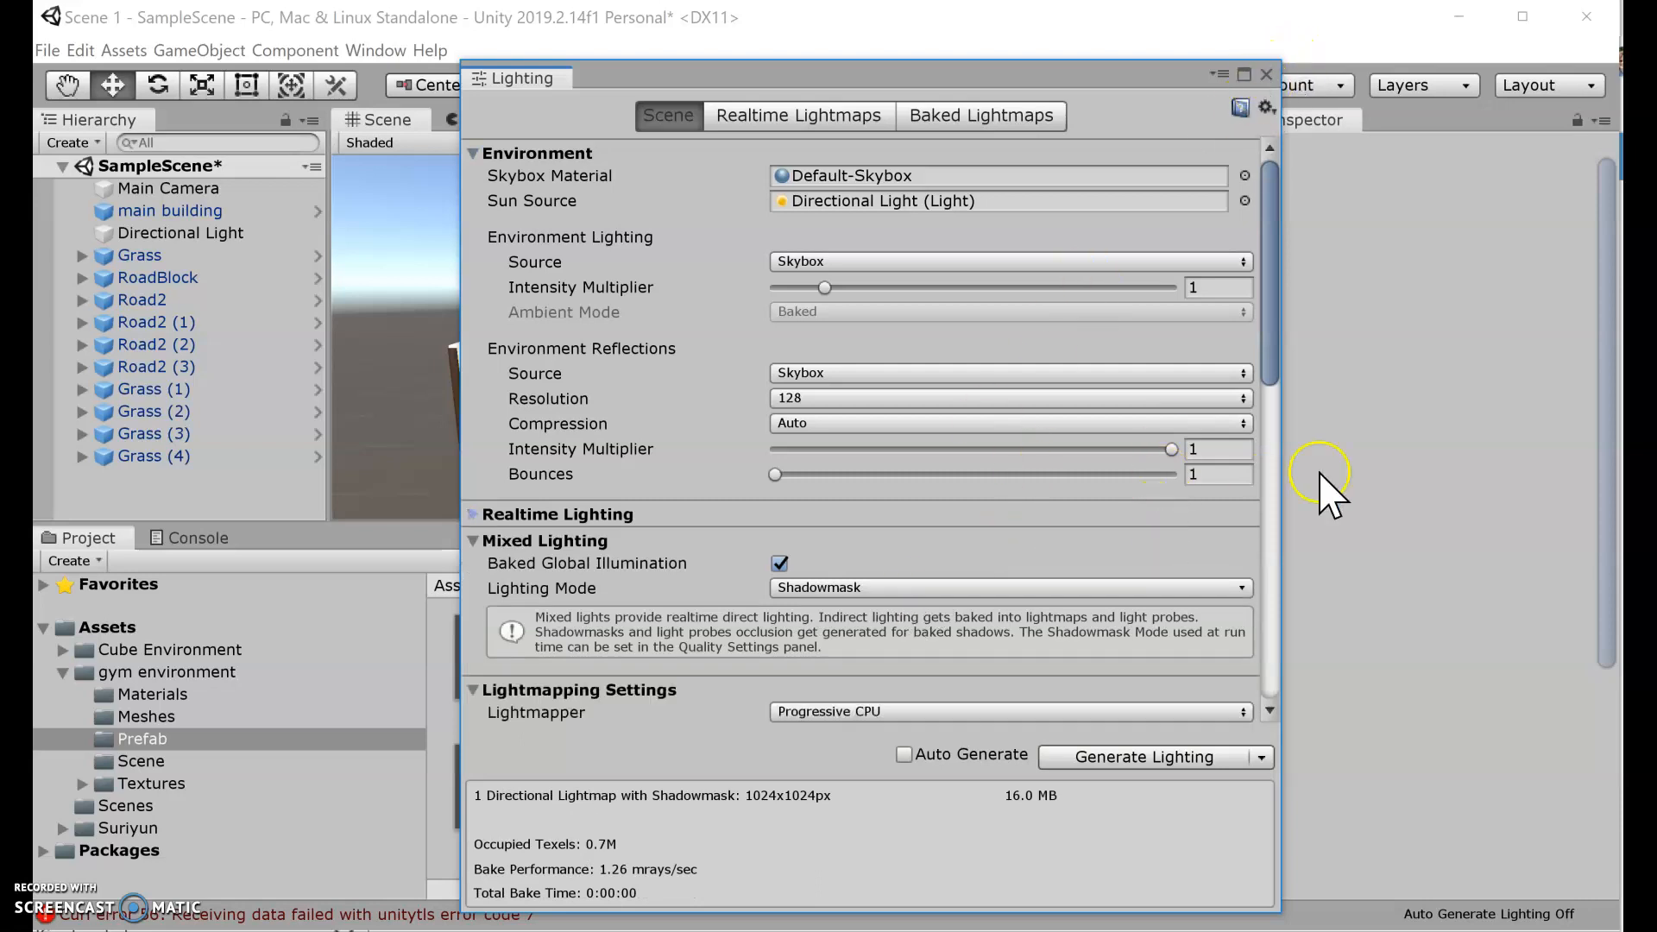
pyautogui.click(1266, 74)
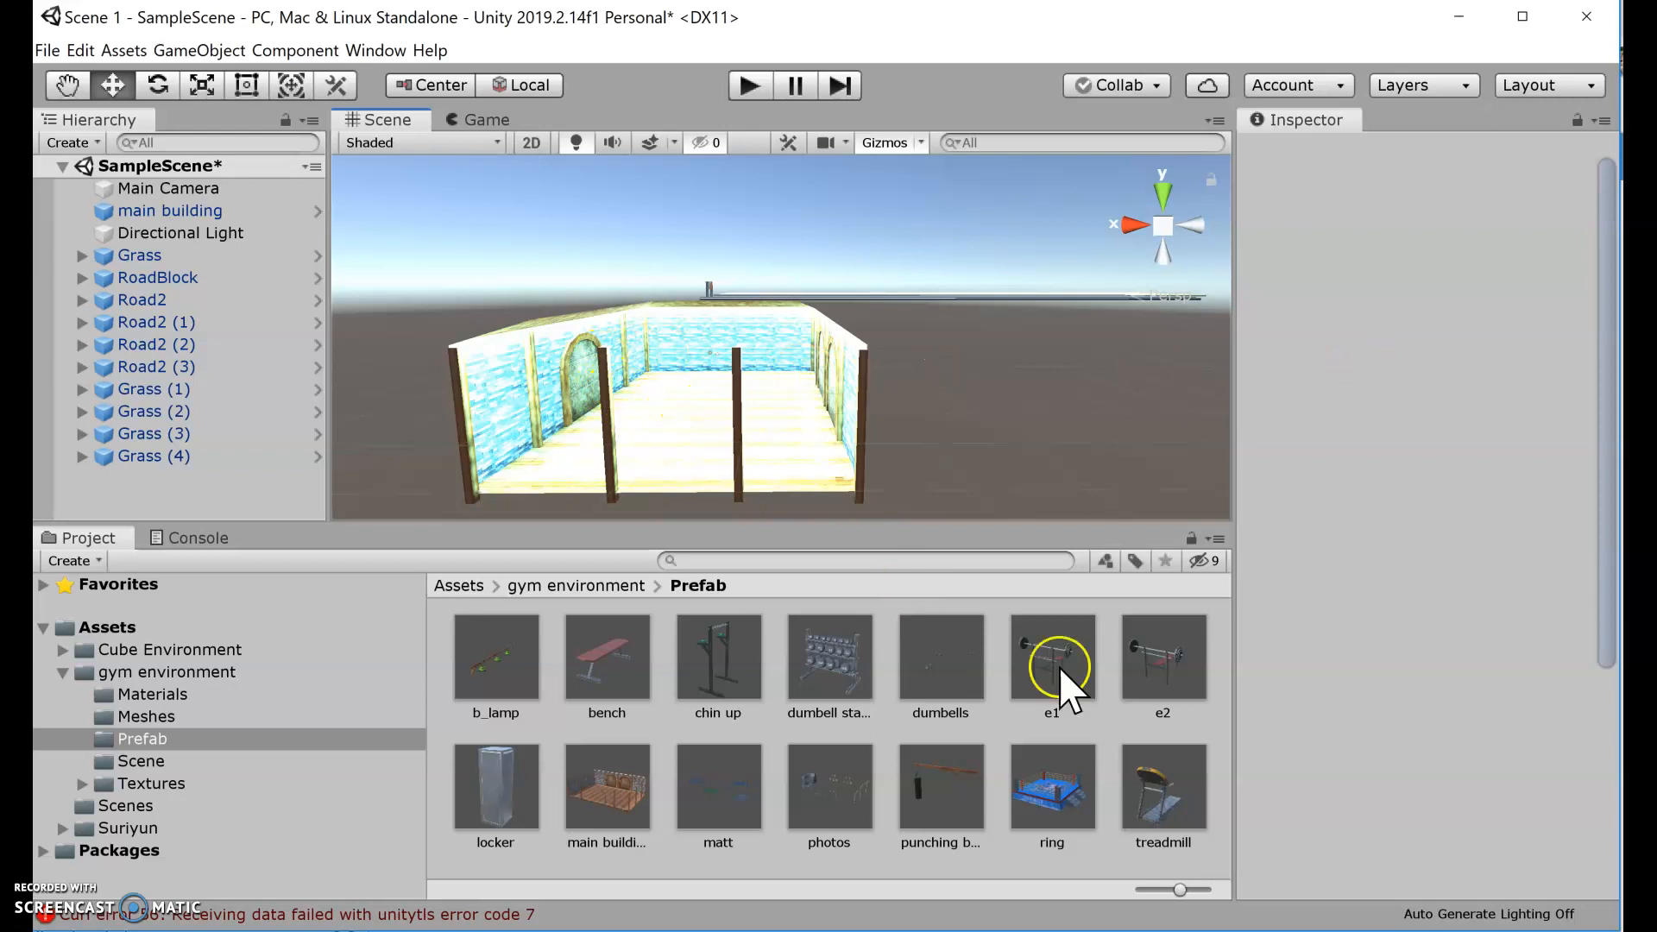
# Add the ring prefab from the gym environment to the scene and set its position to X 0, Y 0, Z 0.
pyautogui.scroll(4, 950, 451)
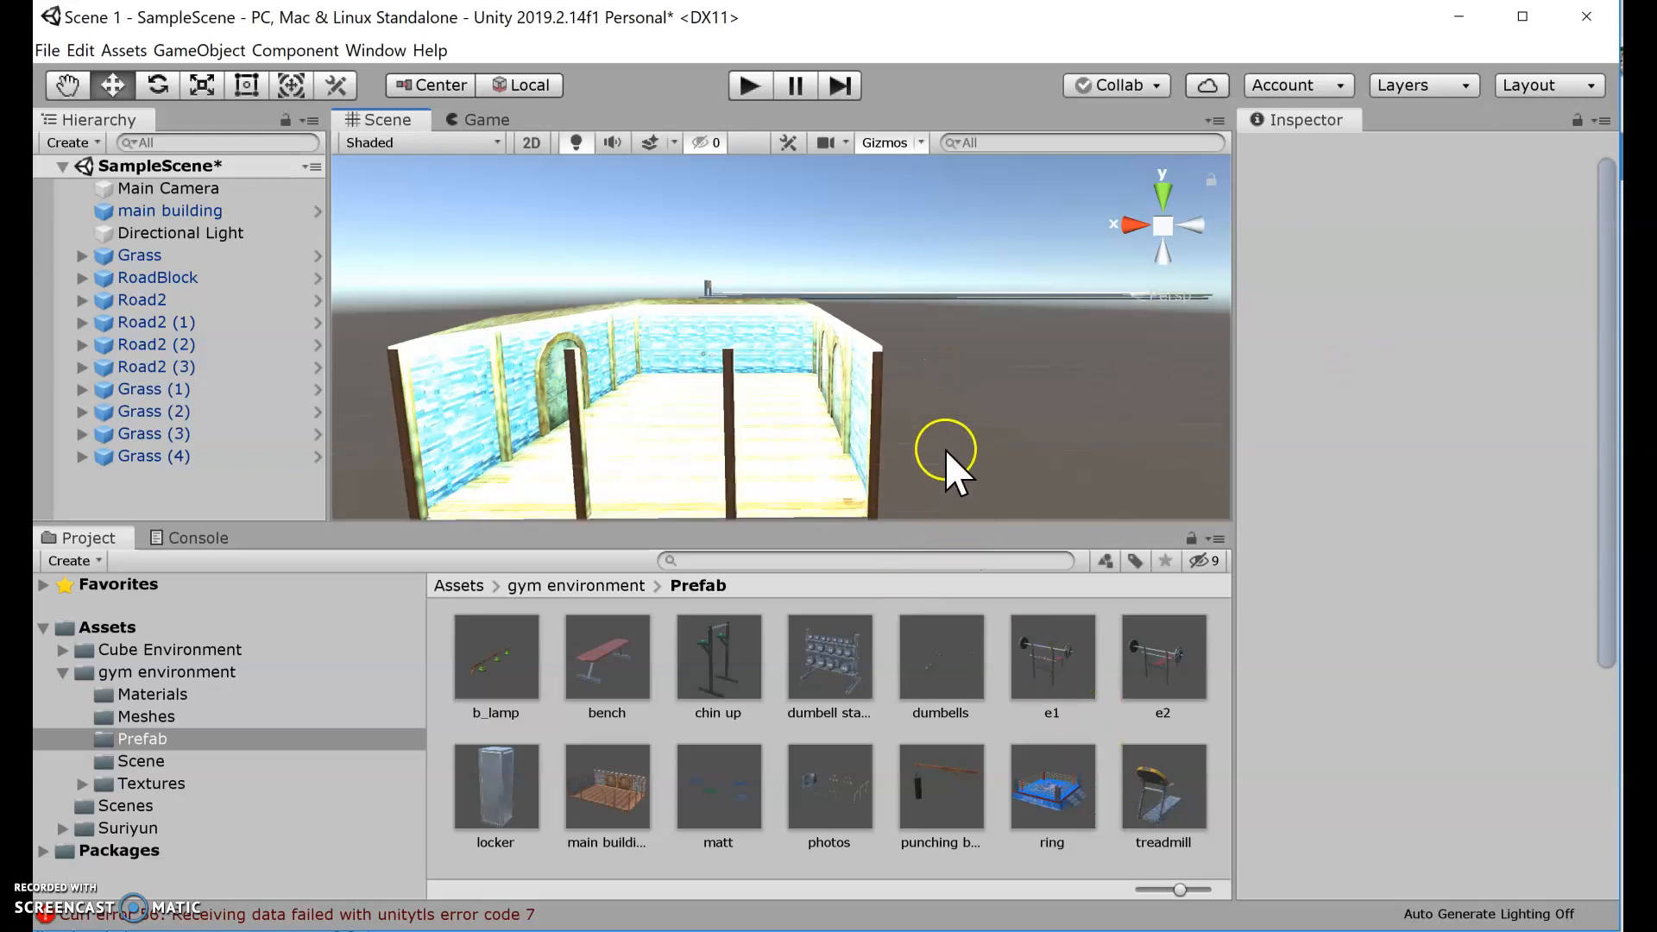
pyautogui.scroll(-3, 947, 449)
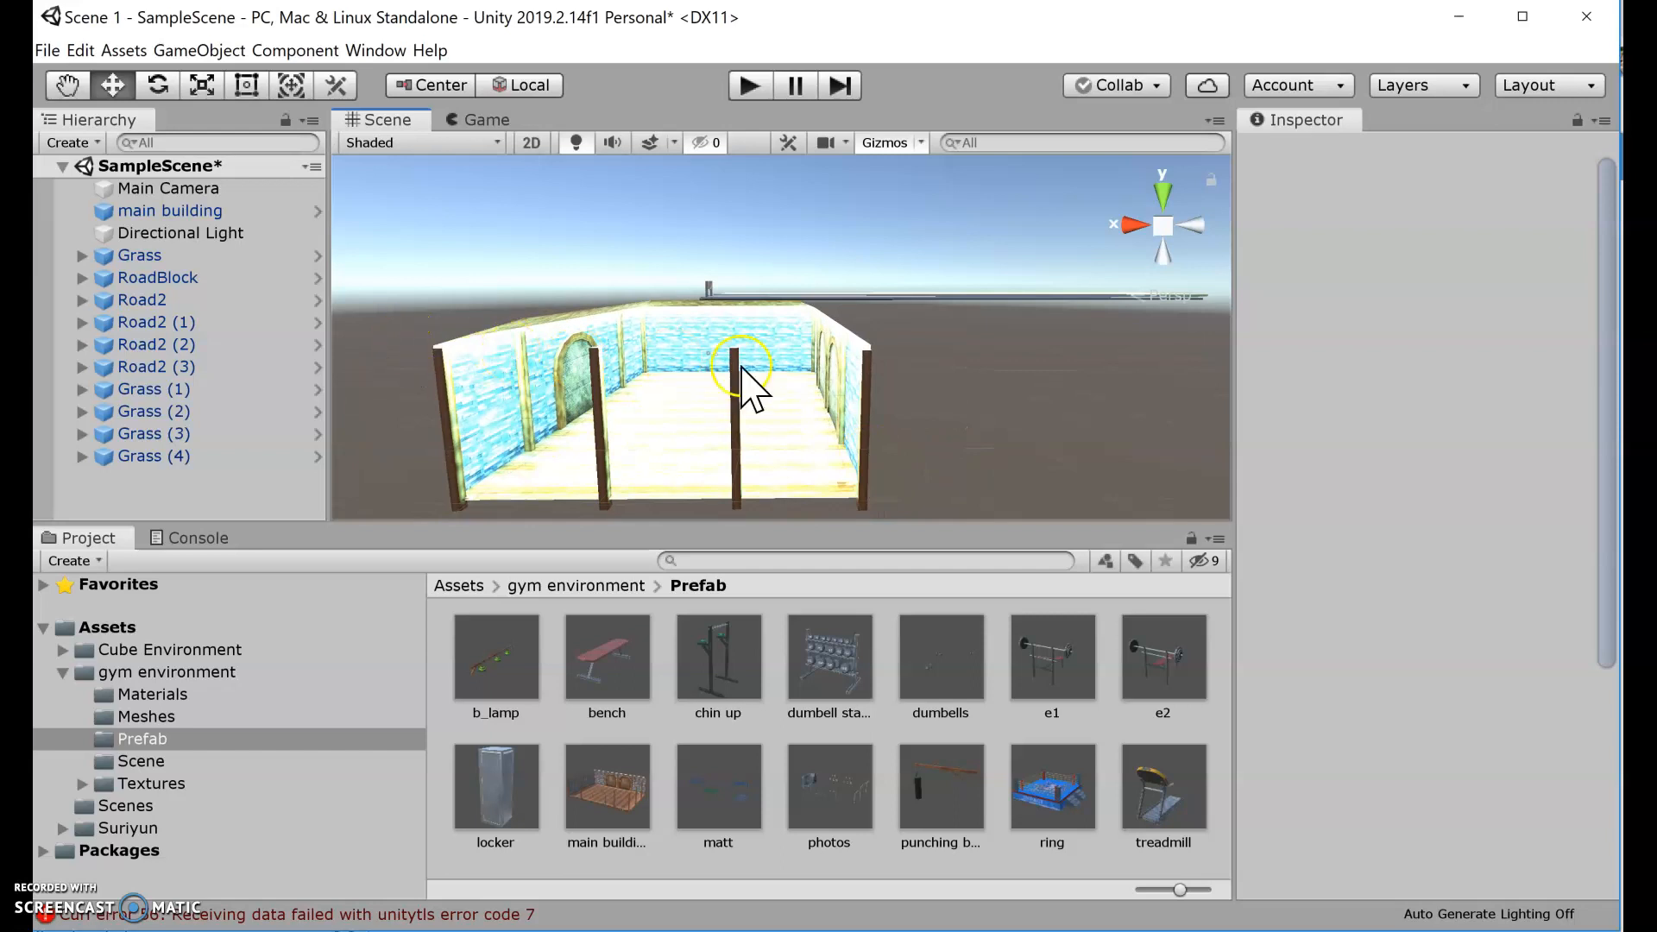
pyautogui.click(1052, 792)
pyautogui.moveTo(1054, 794); pyautogui.dragTo(721, 251)
pyautogui.click(1399, 259)
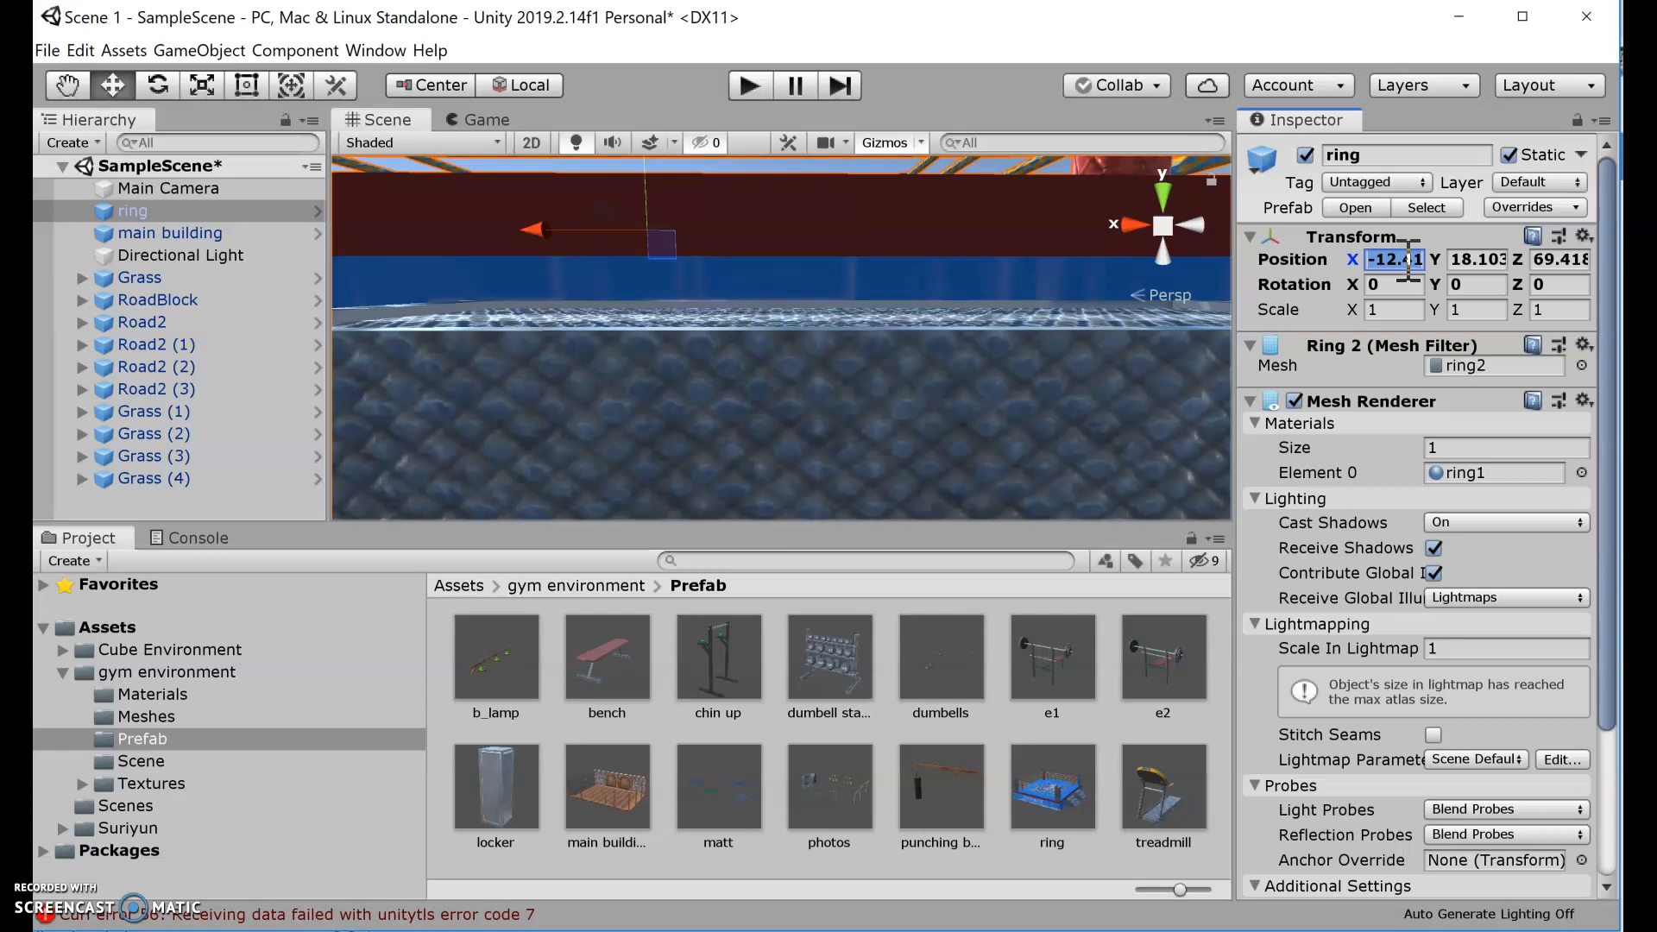
pyautogui.write('0')
pyautogui.press('Tab')
pyautogui.write('0')
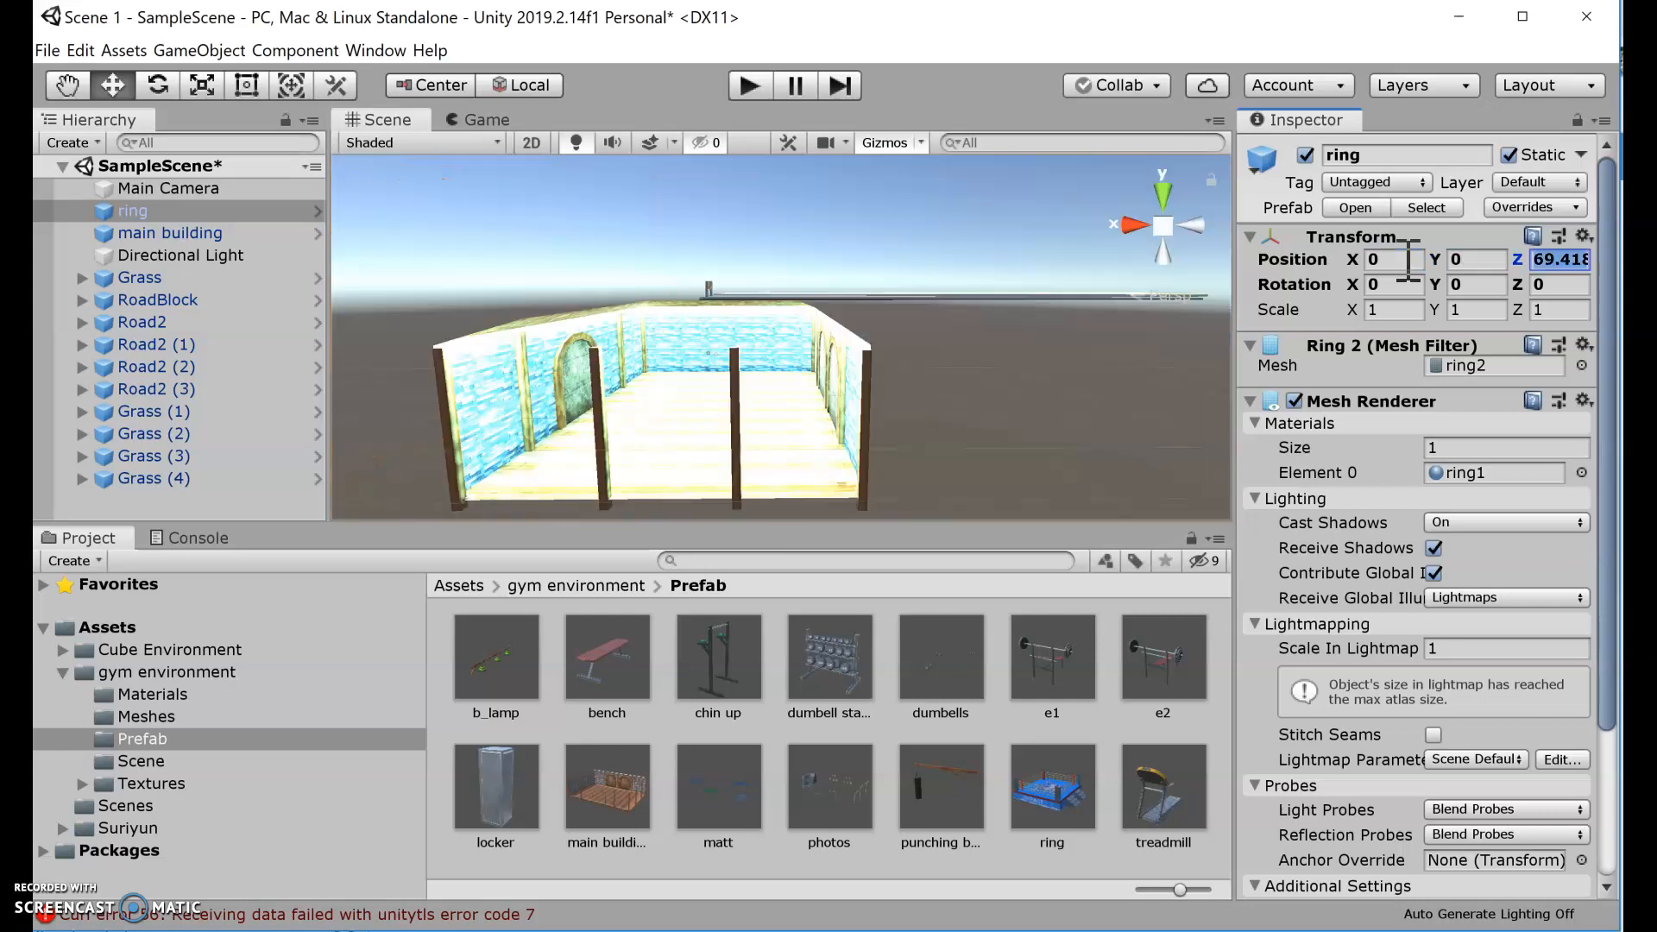
pyautogui.press('Tab')
pyautogui.write('0')
pyautogui.press('Tab')
pyautogui.scroll(2, 717, 395)
pyautogui.scroll(3, 717, 395)
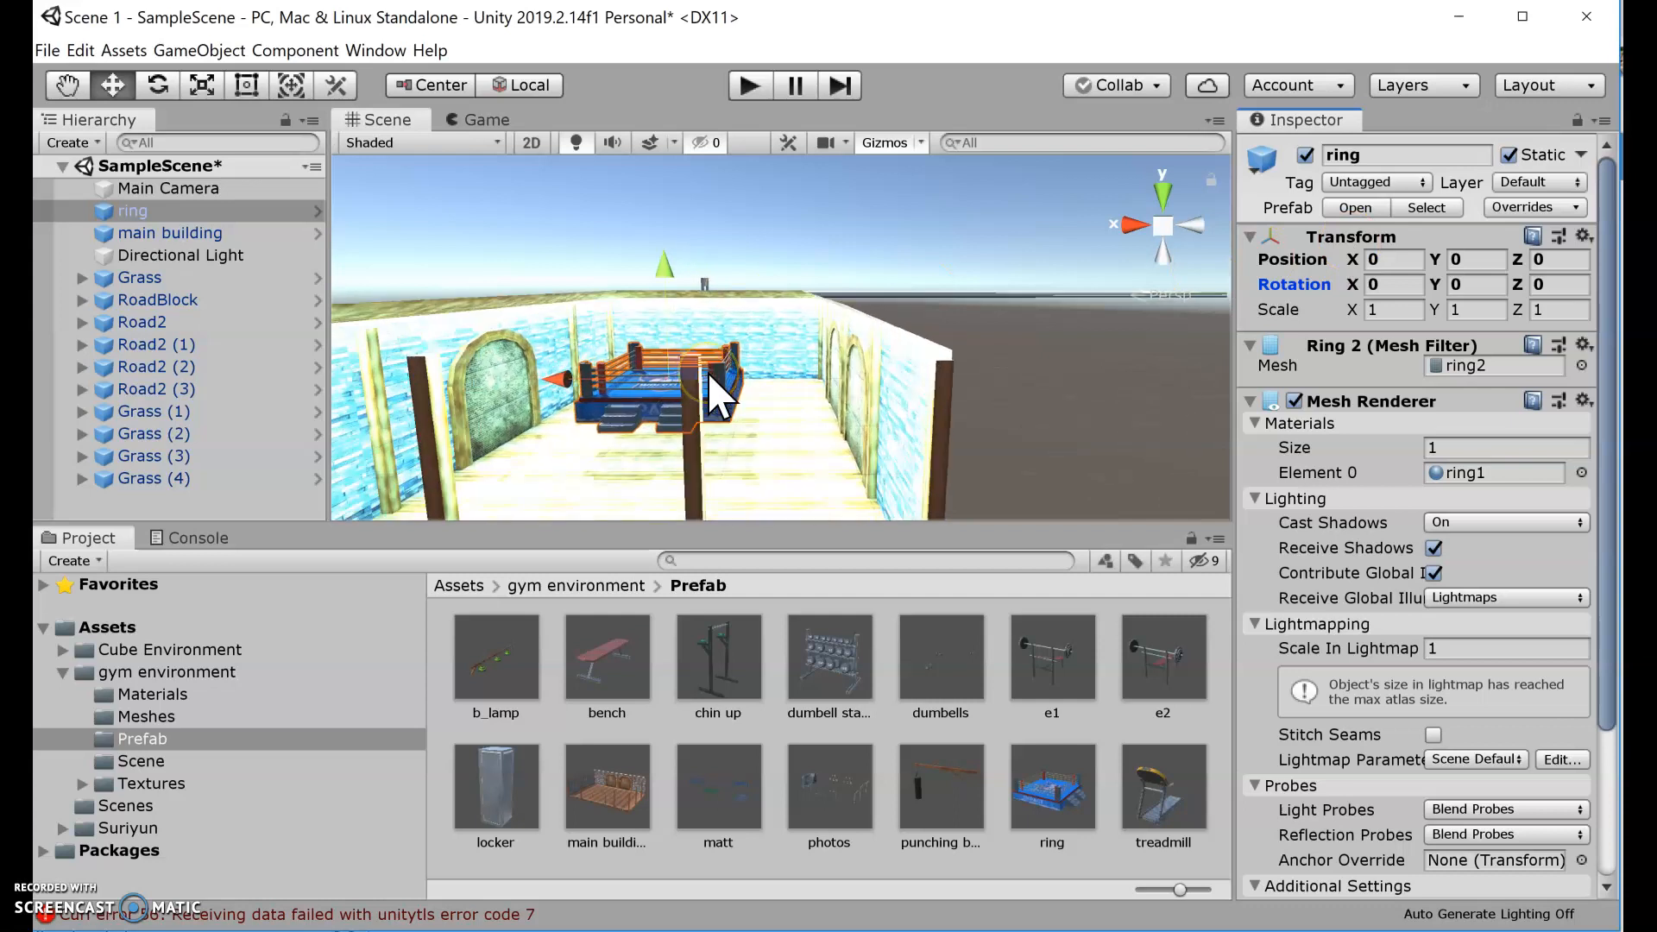
pyautogui.scroll(-5, 710, 374)
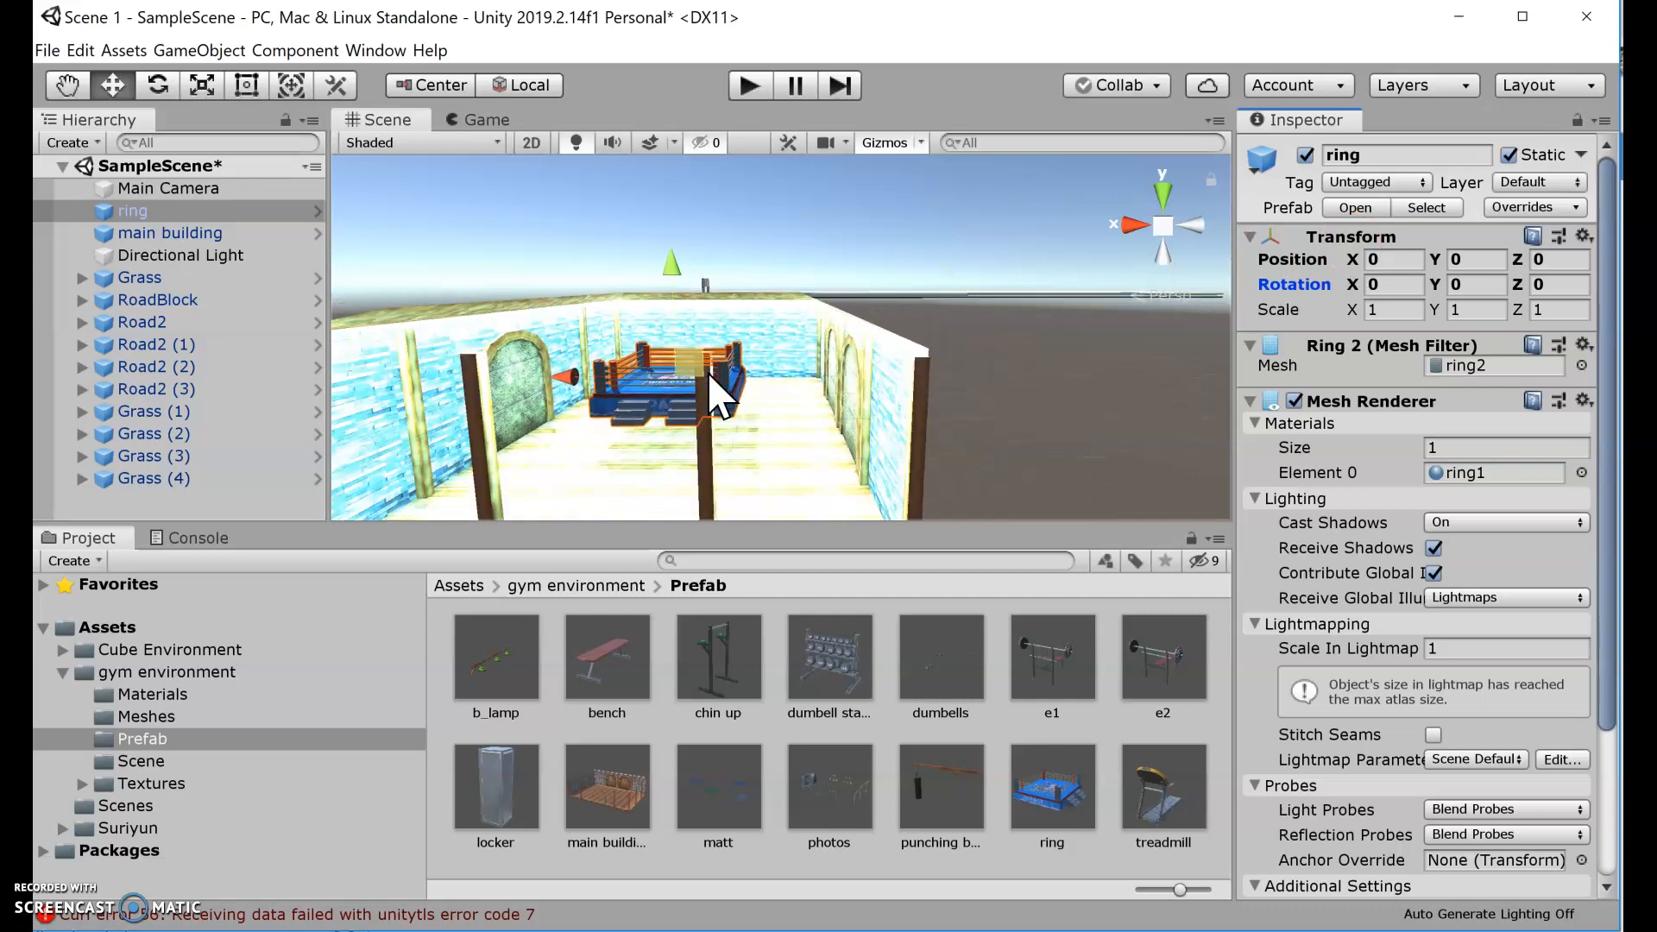
pyautogui.click(724, 366)
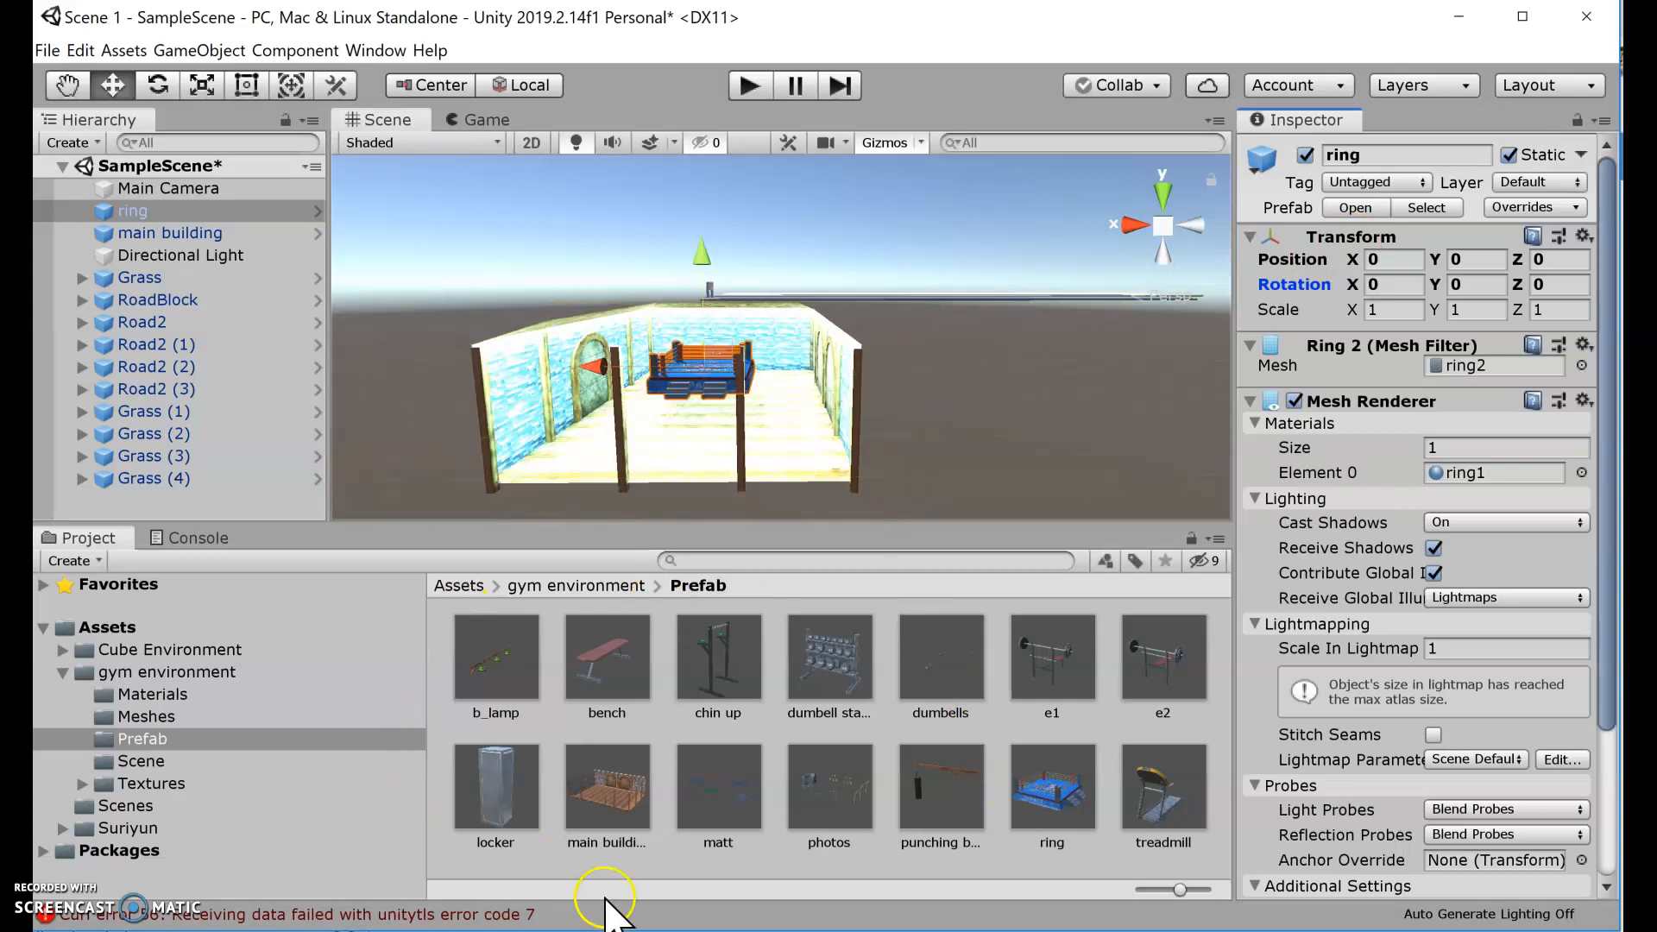
# Bring the empty area beside the main building into view, and browse the prefabs in Suriyun's Voxel_Environments Prefab folder.
pyautogui.moveTo(1077, 395); pyautogui.dragTo(371, 387, button='middle')
pyautogui.moveTo(1023, 385); pyautogui.dragTo(792, 388, button='middle')
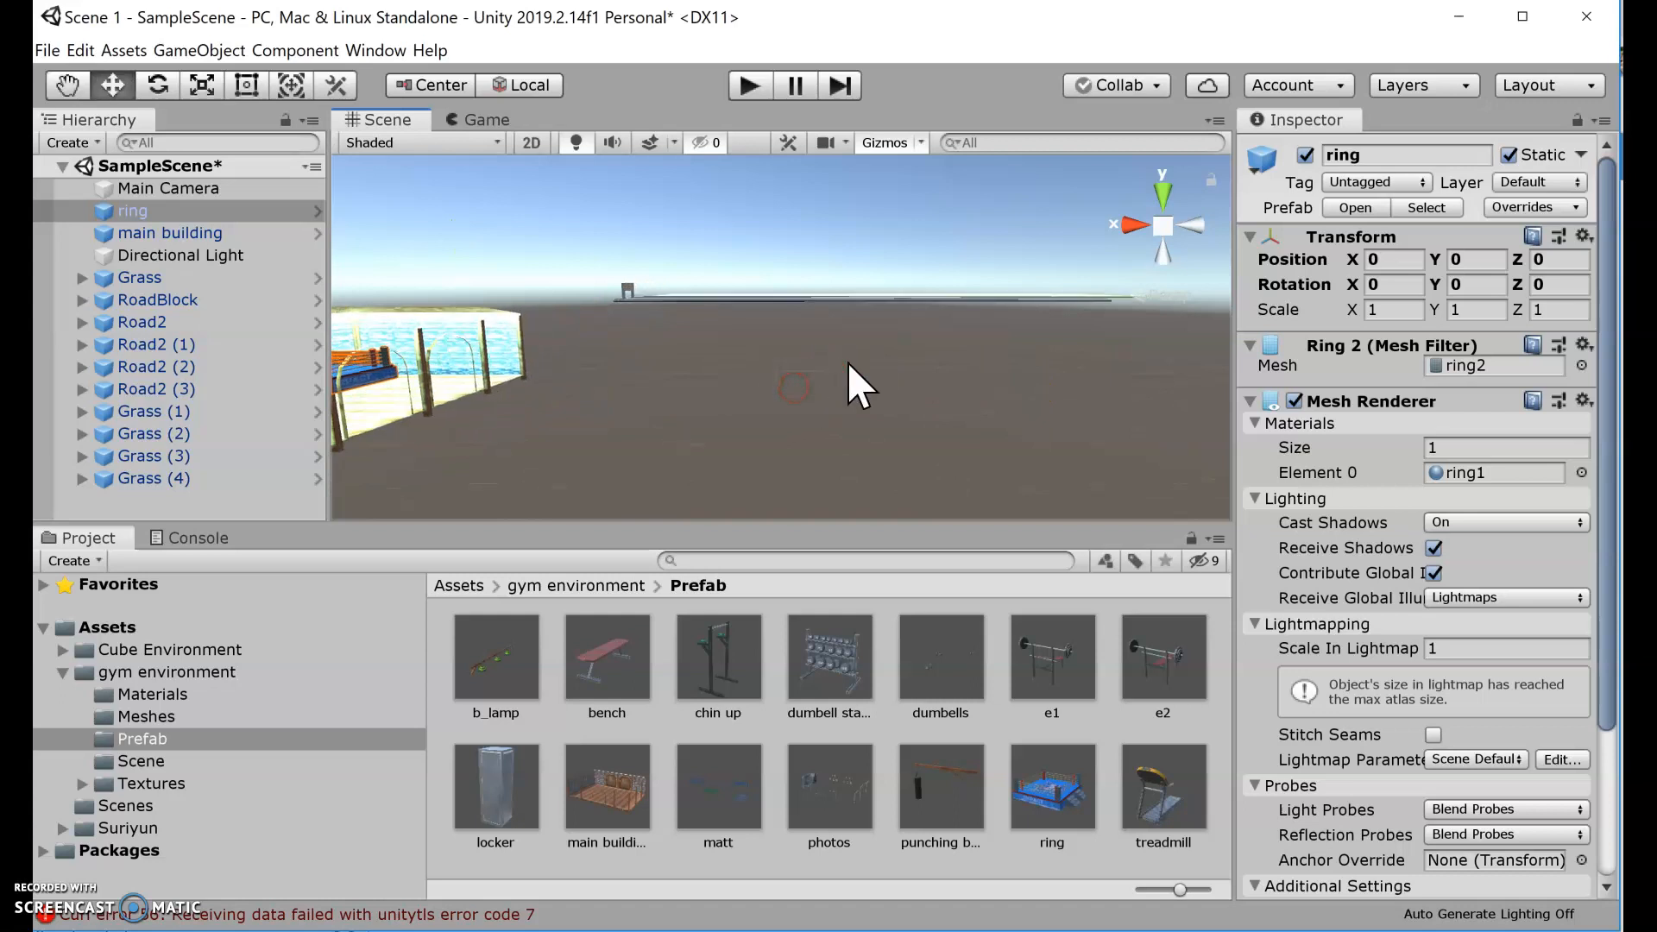
pyautogui.click(62, 827)
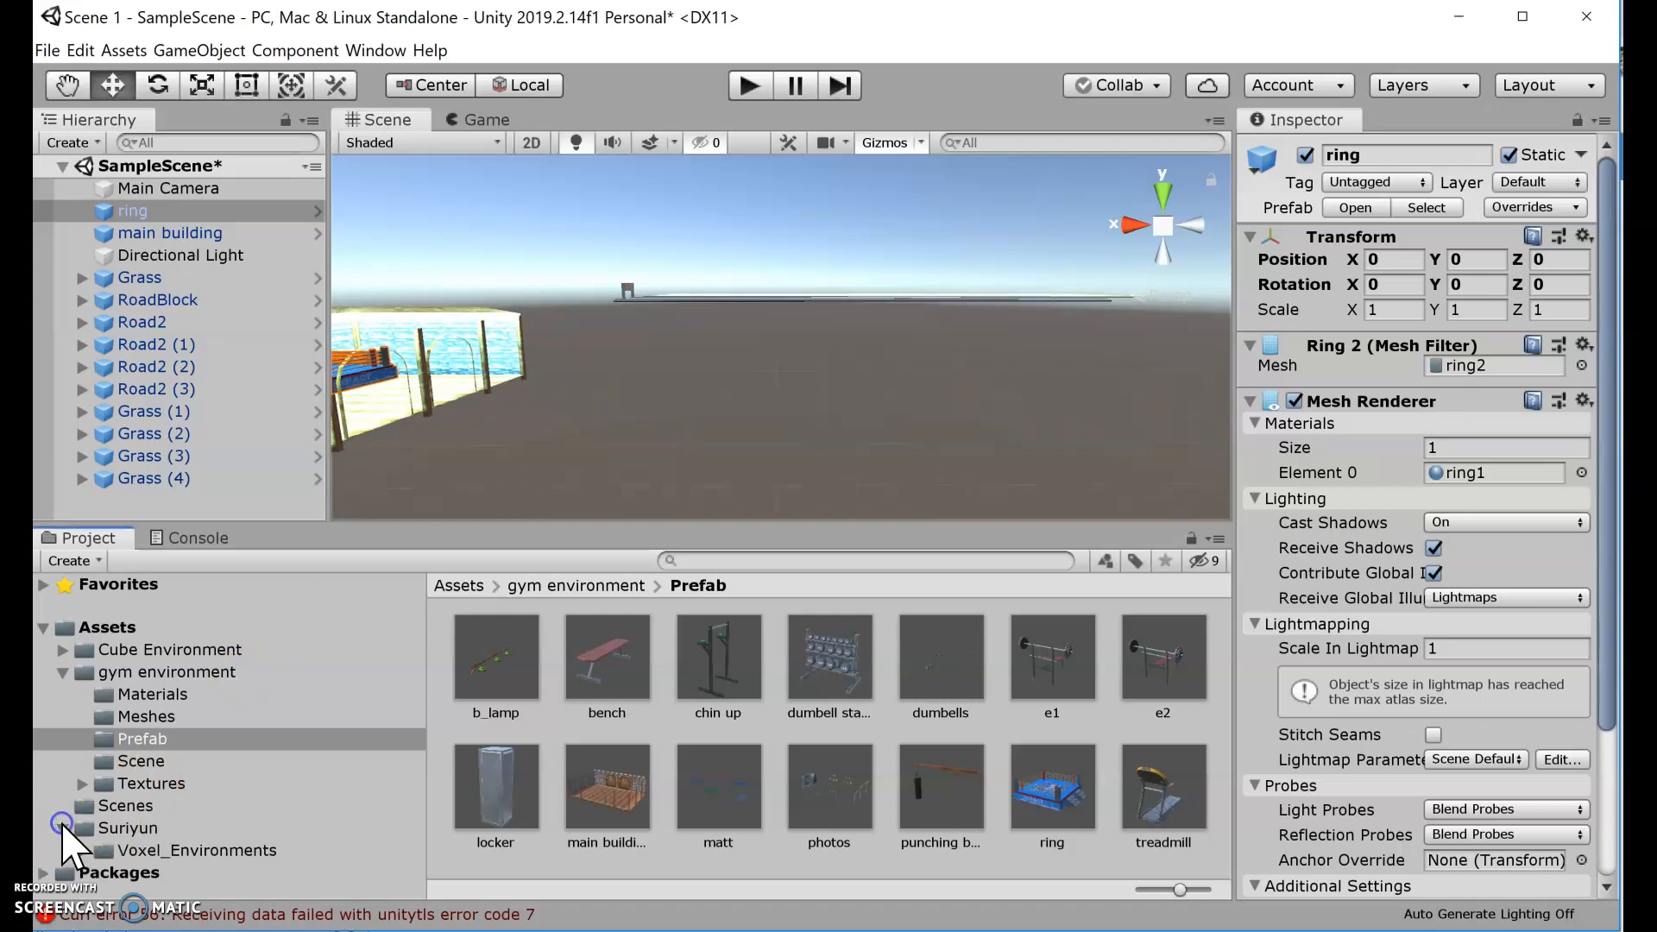
pyautogui.click(82, 851)
pyautogui.scroll(-2, 113, 867)
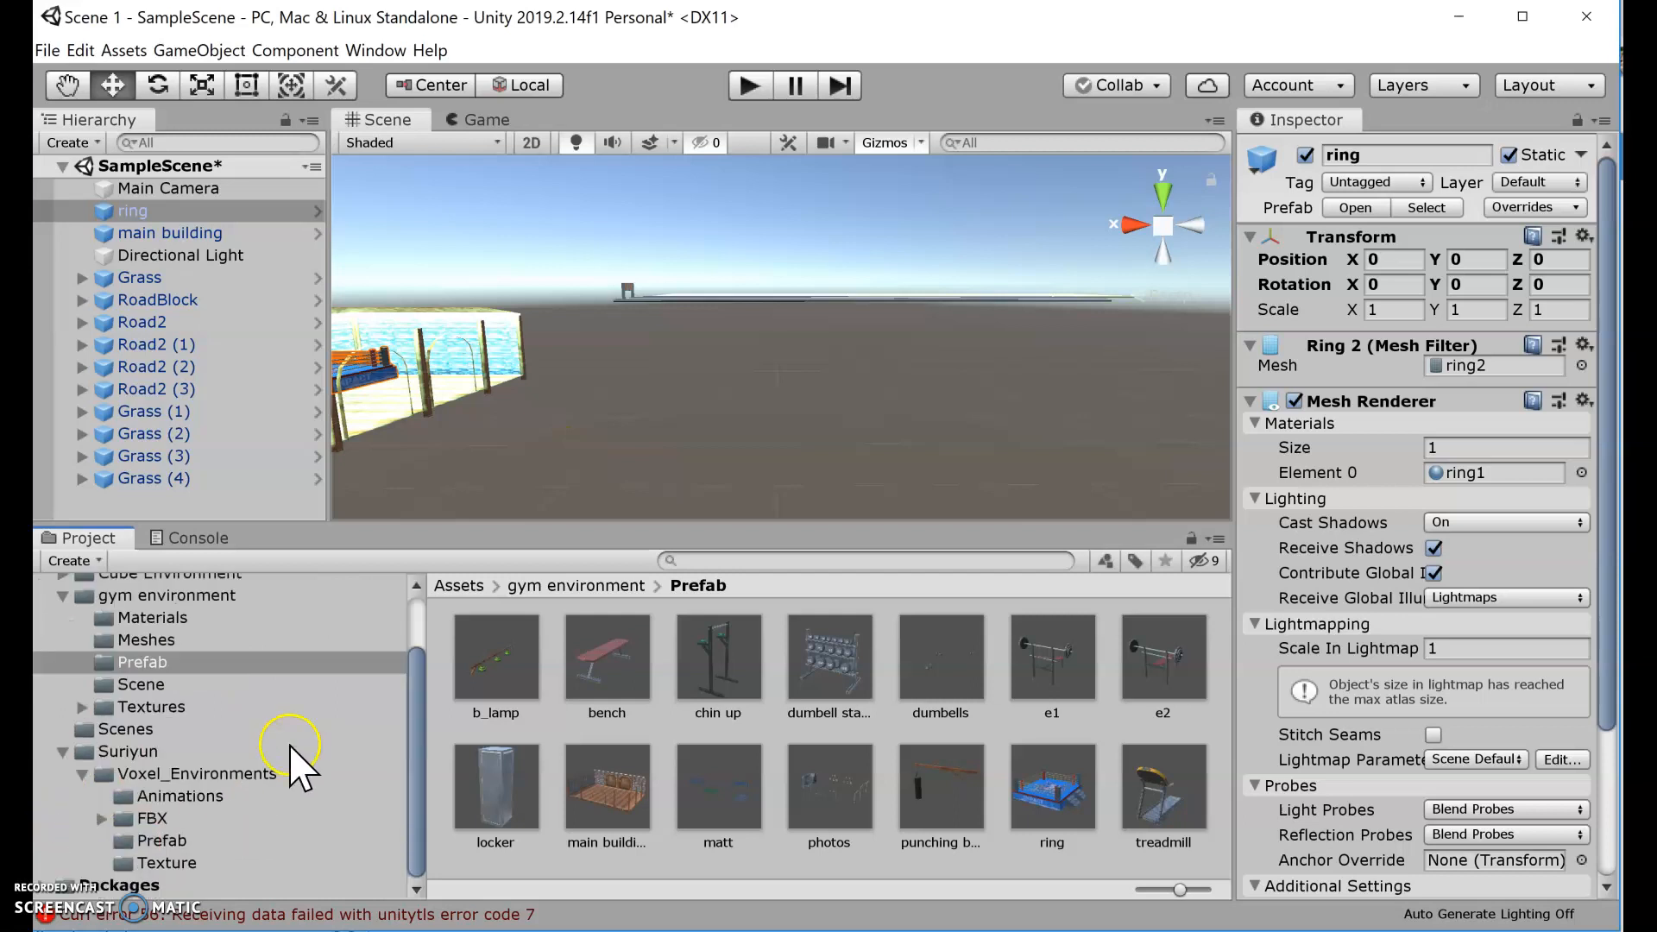
pyautogui.click(139, 841)
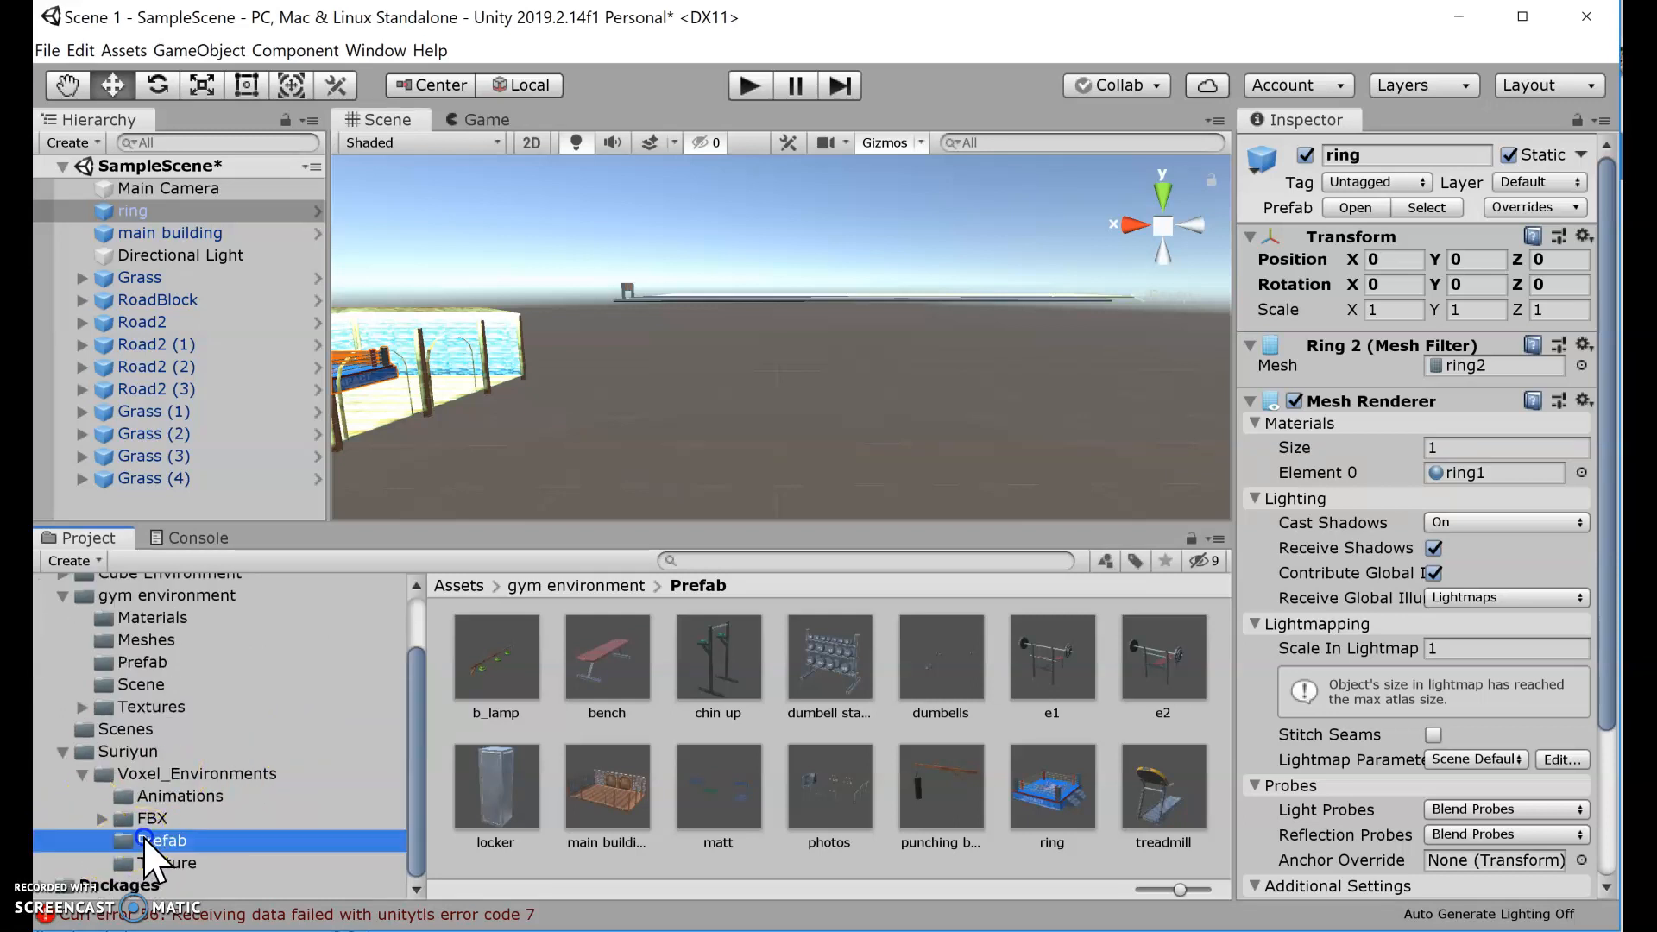
pyautogui.scroll(-3, 1002, 775)
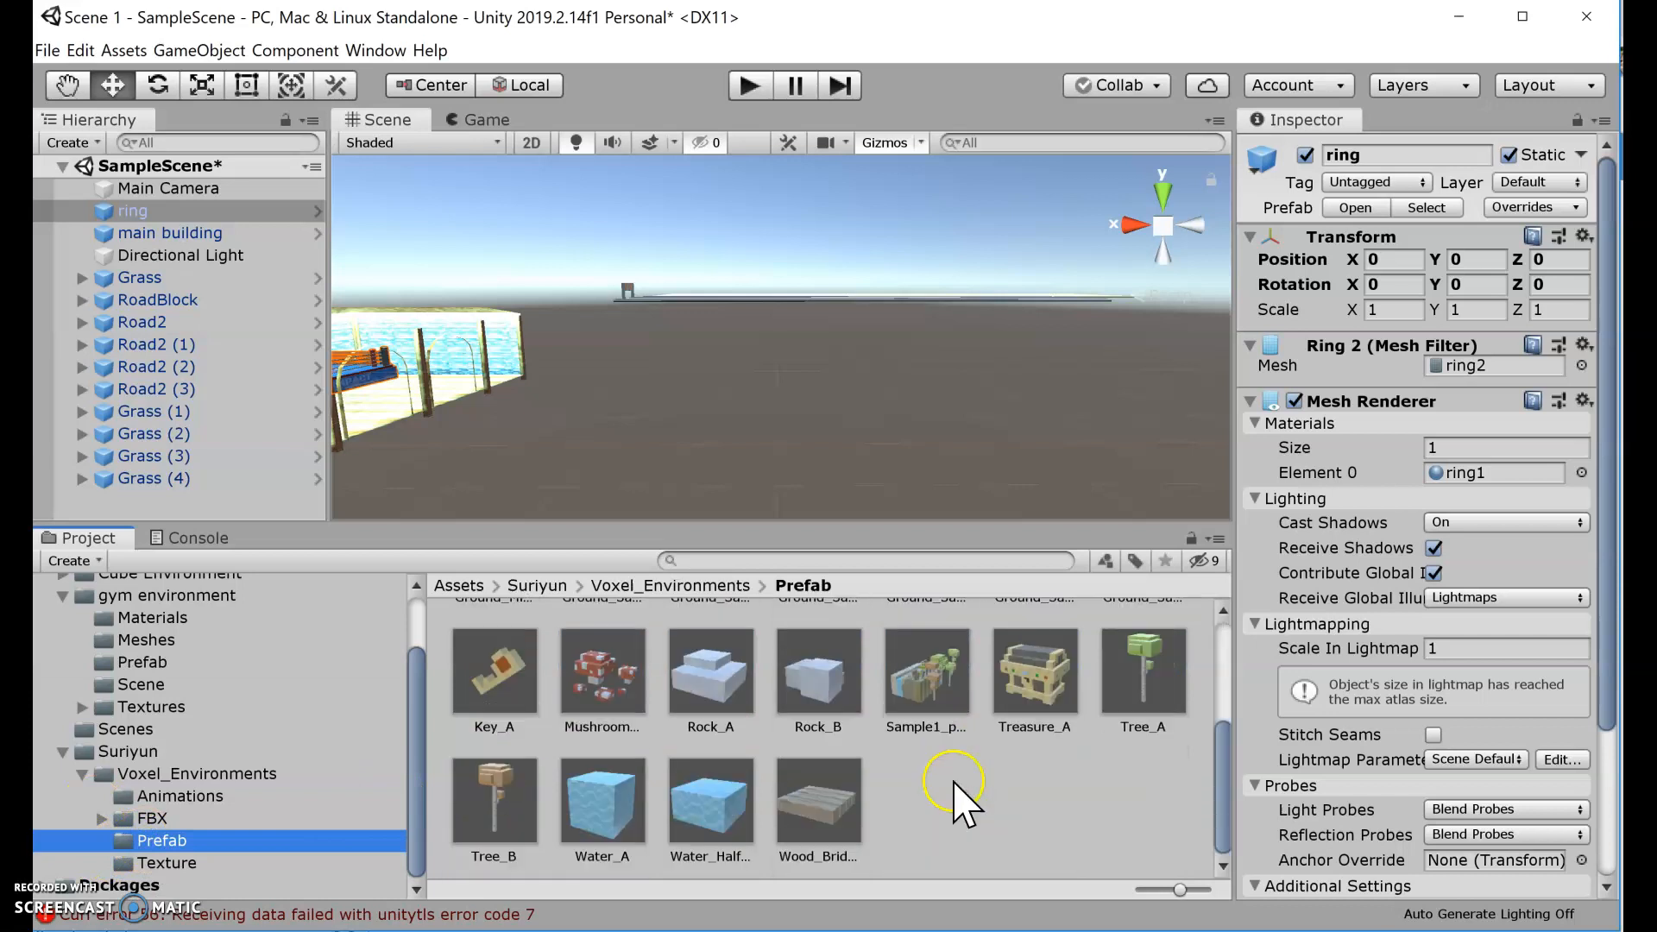
pyautogui.scroll(3, 964, 805)
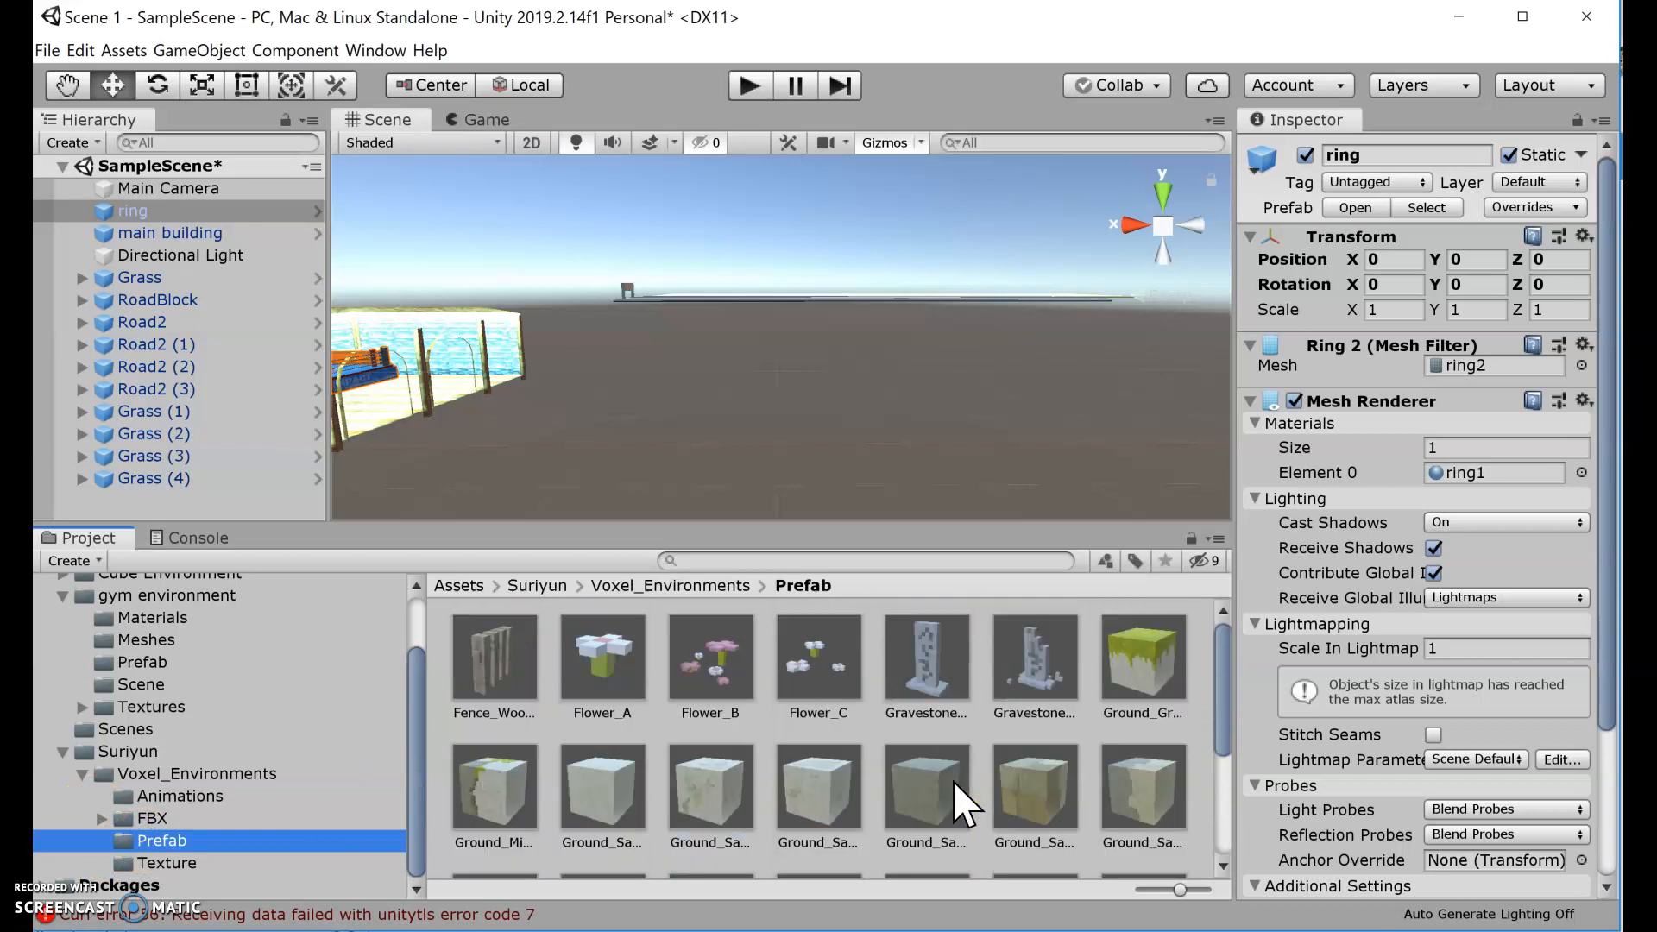
# Add the Ground_Grass_D prefab to the scene and set its position to X 10, Y 0, Z 0.
pyautogui.scroll(-2, 955, 790)
pyautogui.scroll(2, 954, 795)
pyautogui.moveTo(1172, 672); pyautogui.dragTo(777, 373)
pyautogui.click(1394, 259)
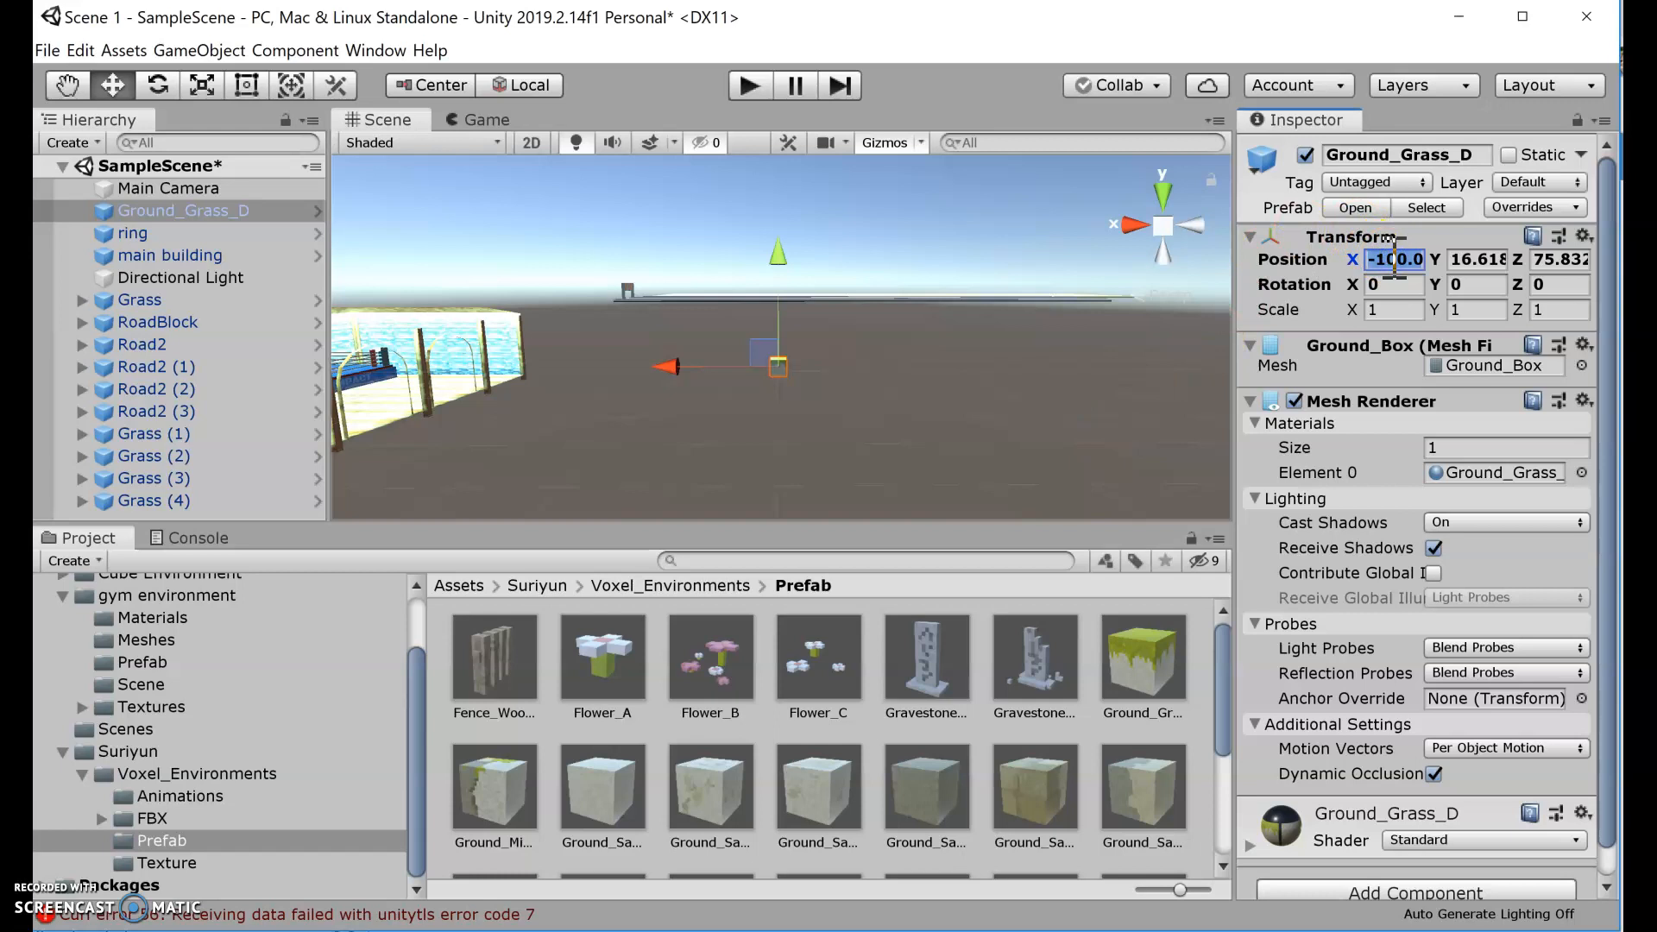
pyautogui.write('10')
pyautogui.press('Tab')
pyautogui.write('0')
pyautogui.press('Tab')
pyautogui.write('0')
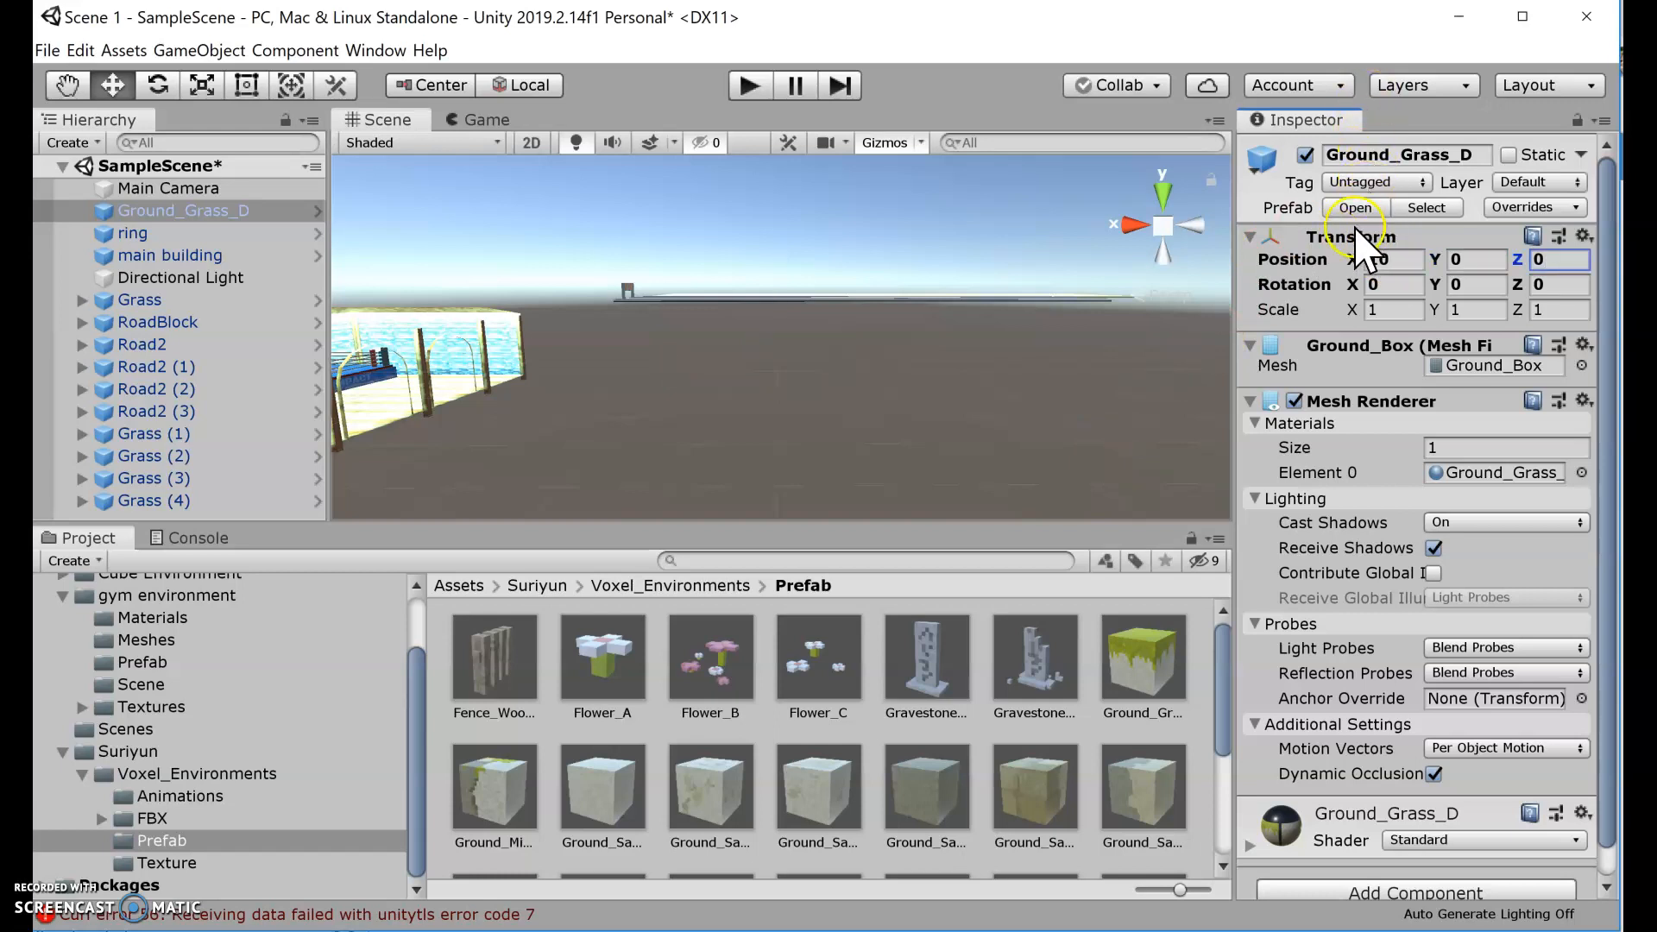
# Set the grass ground block's X position to -10 and frame the block in the scene view.
pyautogui.click(1379, 259)
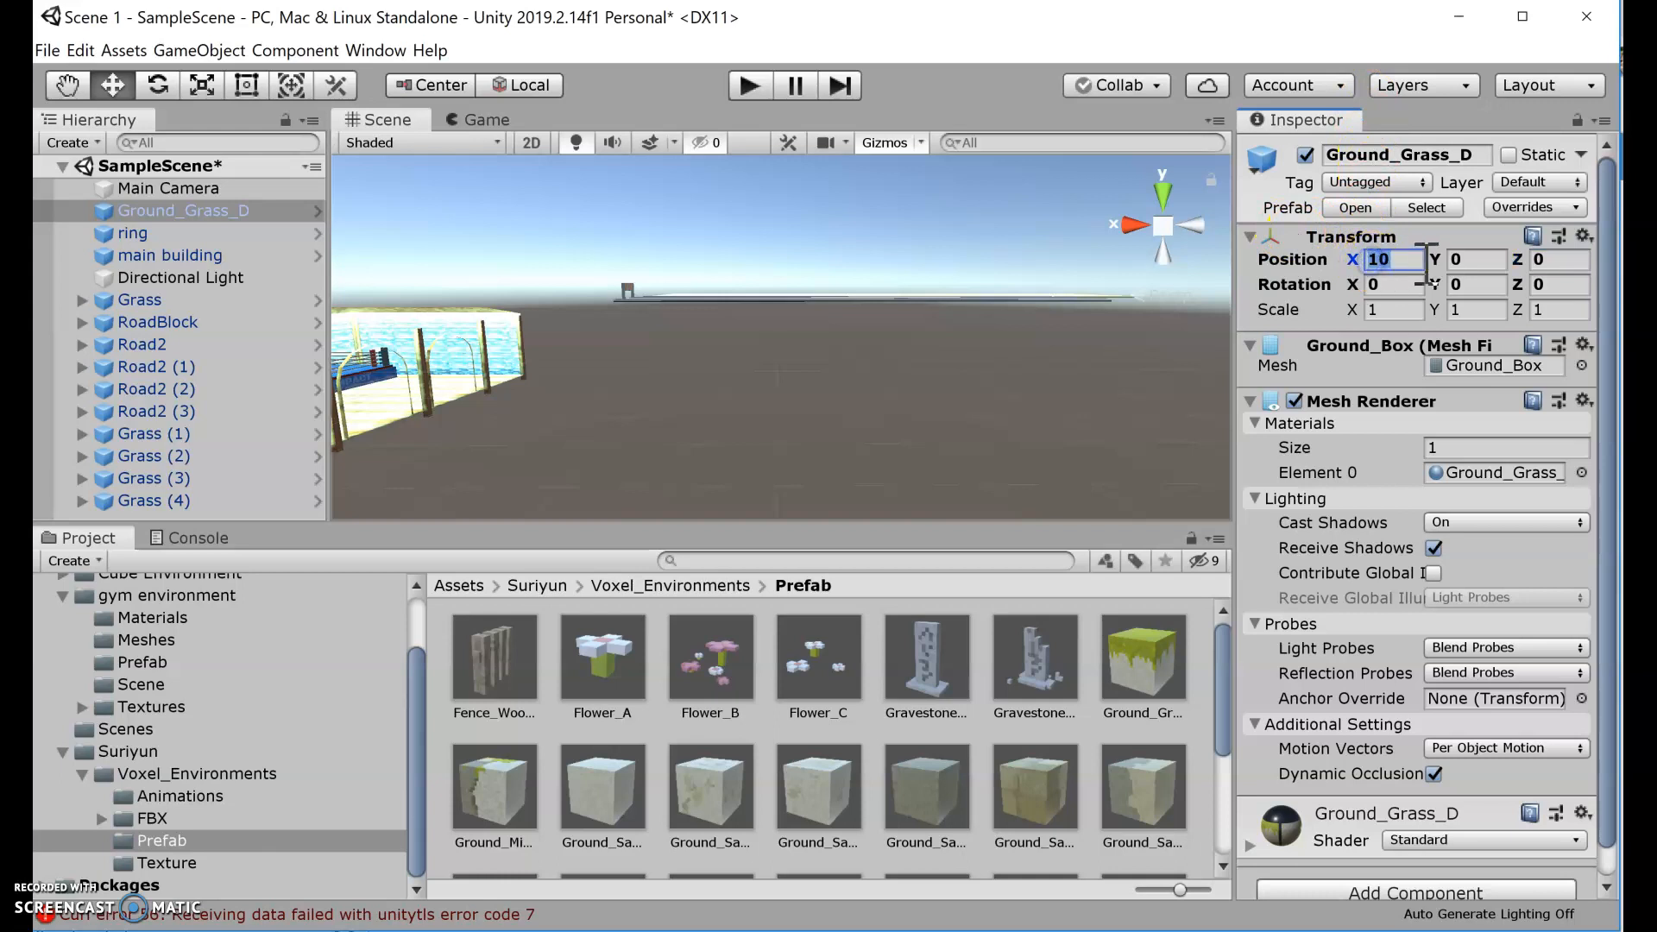
pyautogui.write('-10')
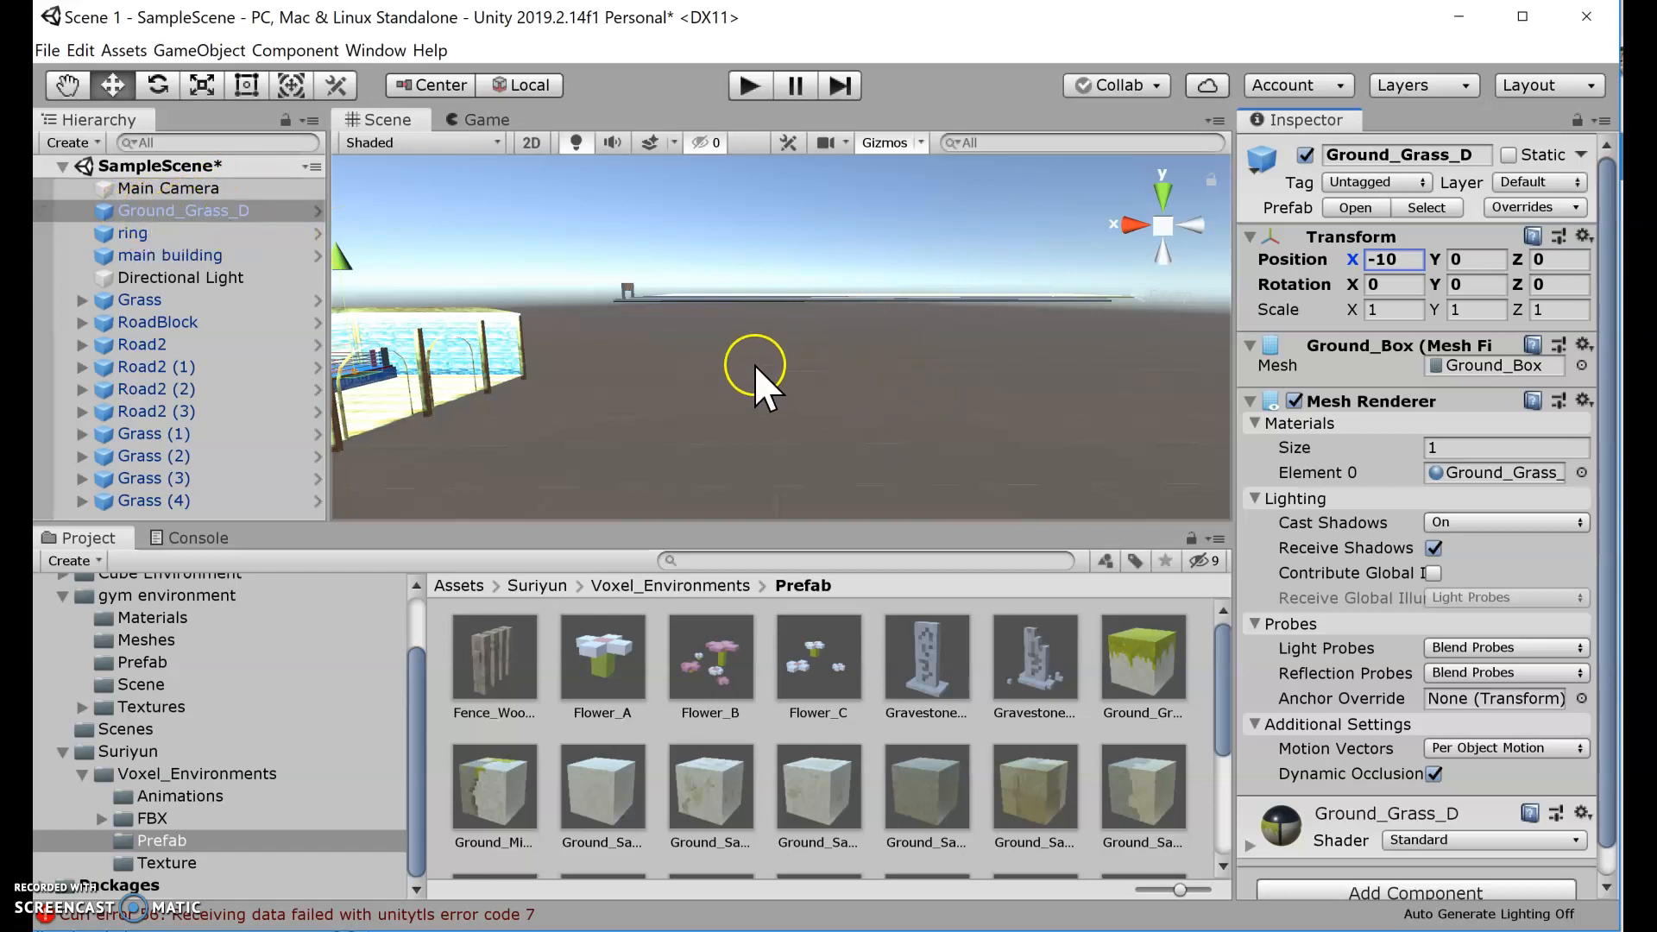
pyautogui.press('f')
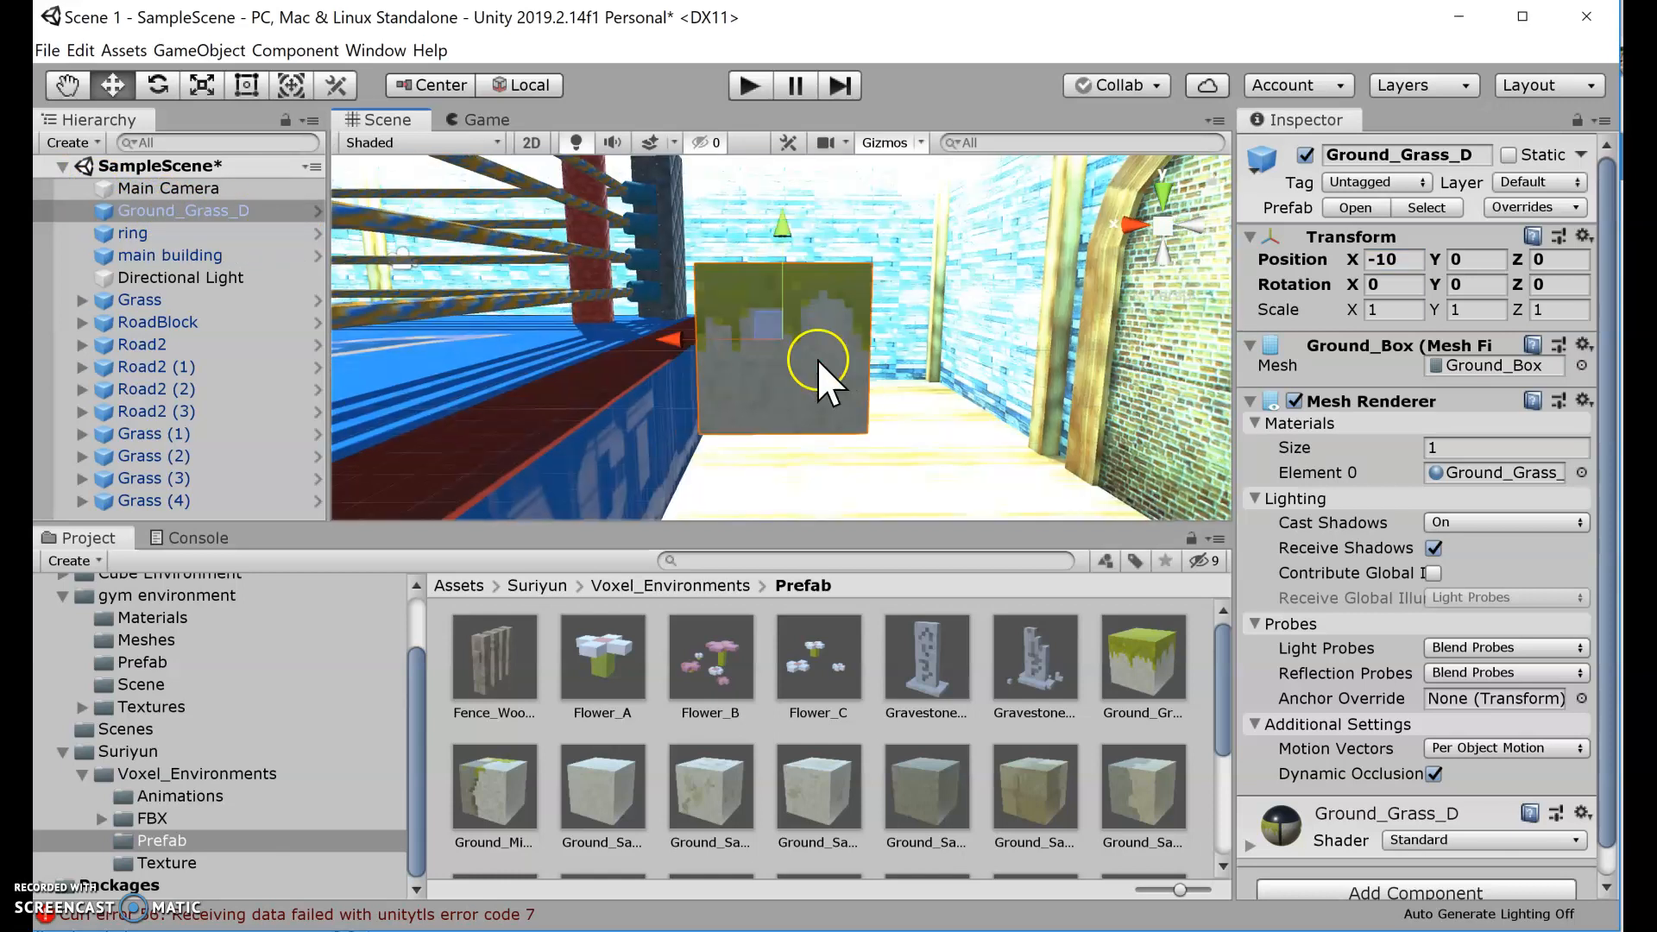
# Move the grass ground block along the X axis out of the gym building into the empty area beside it.
pyautogui.moveTo(654, 328); pyautogui.dragTo(1362, 356)
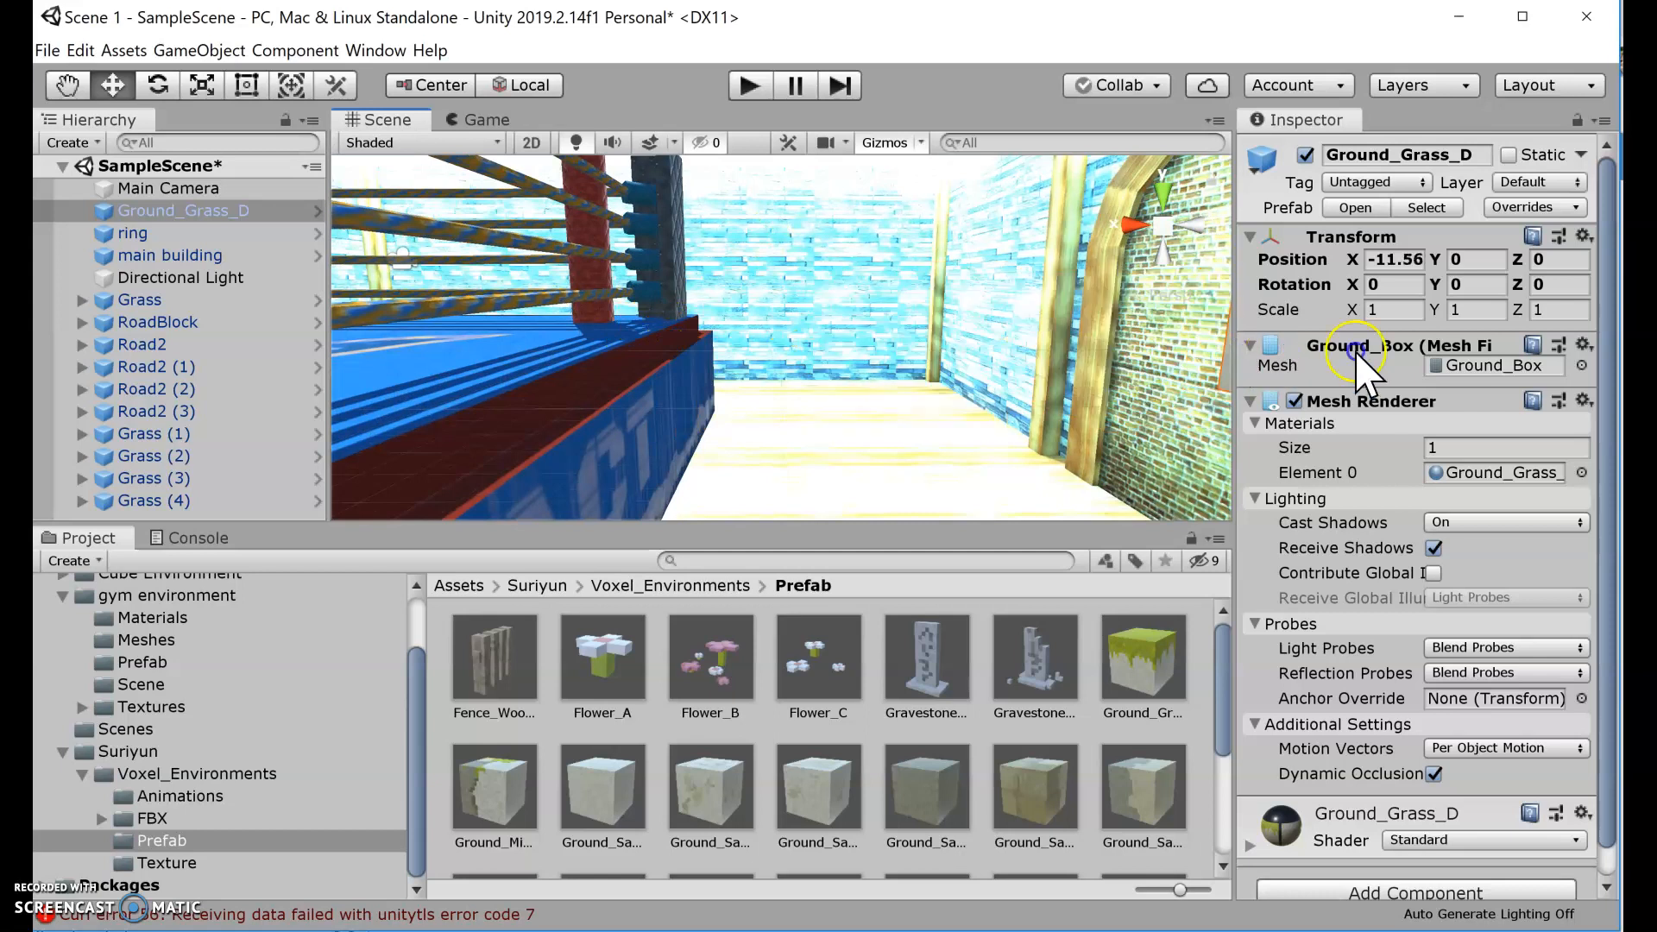
pyautogui.moveTo(910, 407)
pyautogui.keyDown('alt'); pyautogui.mouseDown()
pyautogui.moveTo(621, 325)
pyautogui.moveTo(944, 414)
pyautogui.moveTo(898, 417)
pyautogui.mouseUp(); pyautogui.keyUp('alt')
pyautogui.scroll(-10, 898, 416)
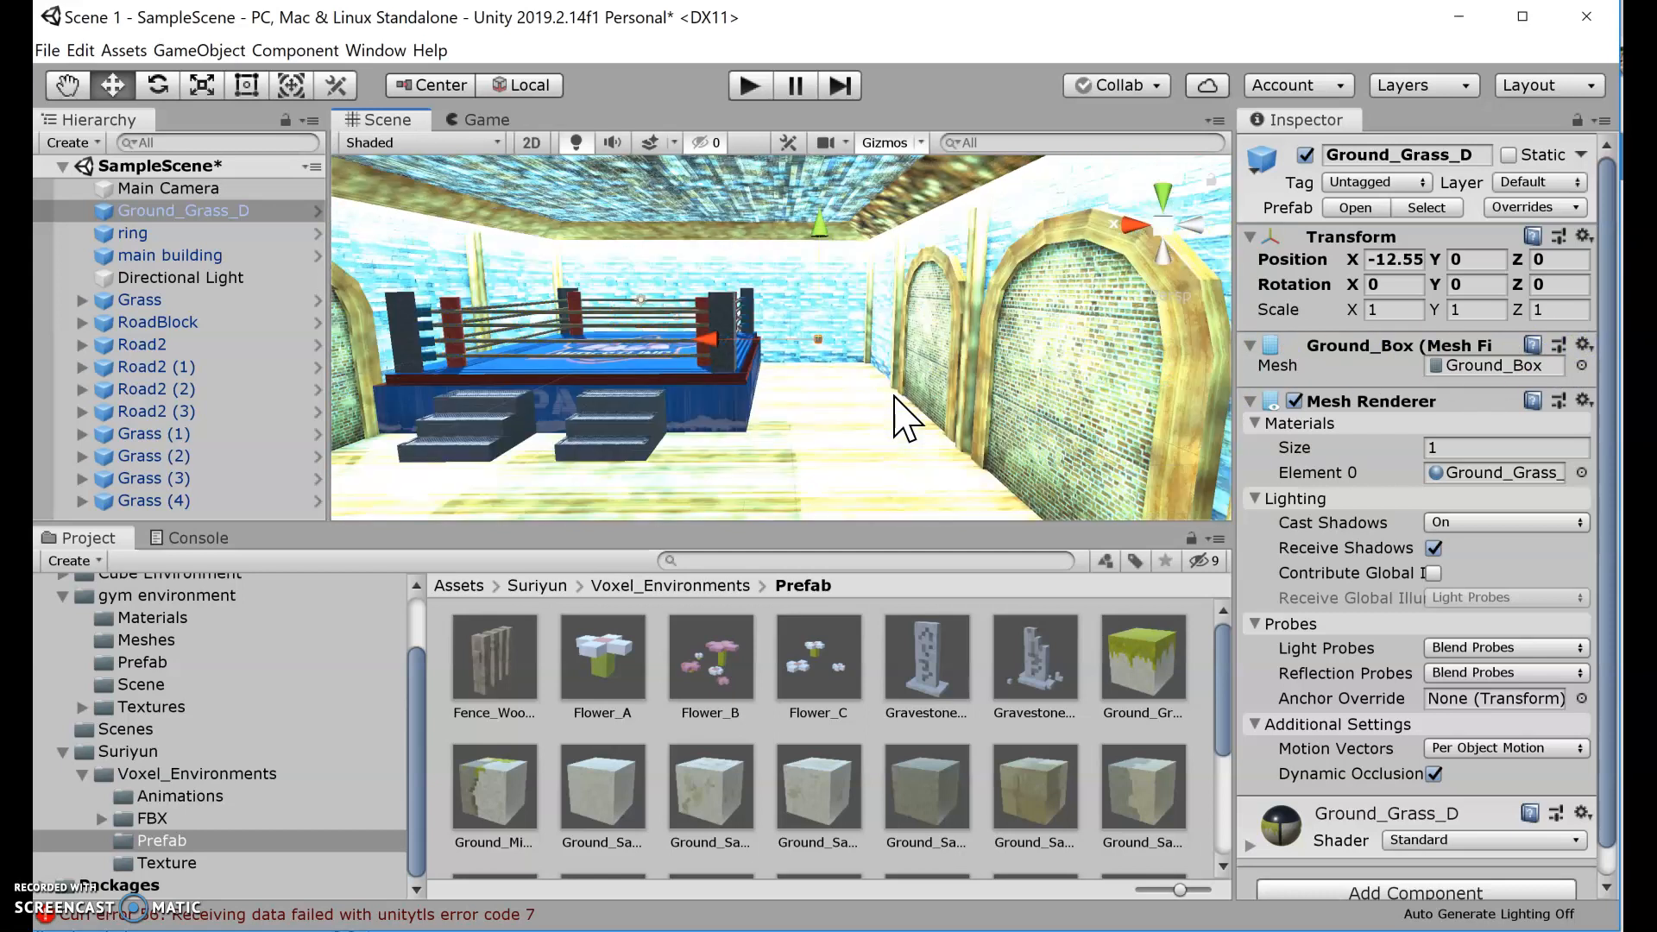
pyautogui.scroll(-5, 898, 417)
pyautogui.moveTo(688, 345); pyautogui.dragTo(1141, 338)
pyautogui.moveTo(1069, 392); pyautogui.dragTo(625, 413, button='middle')
# Set the grass ground block's X position to -150 and frame the block in the scene view.
pyautogui.click(1392, 259)
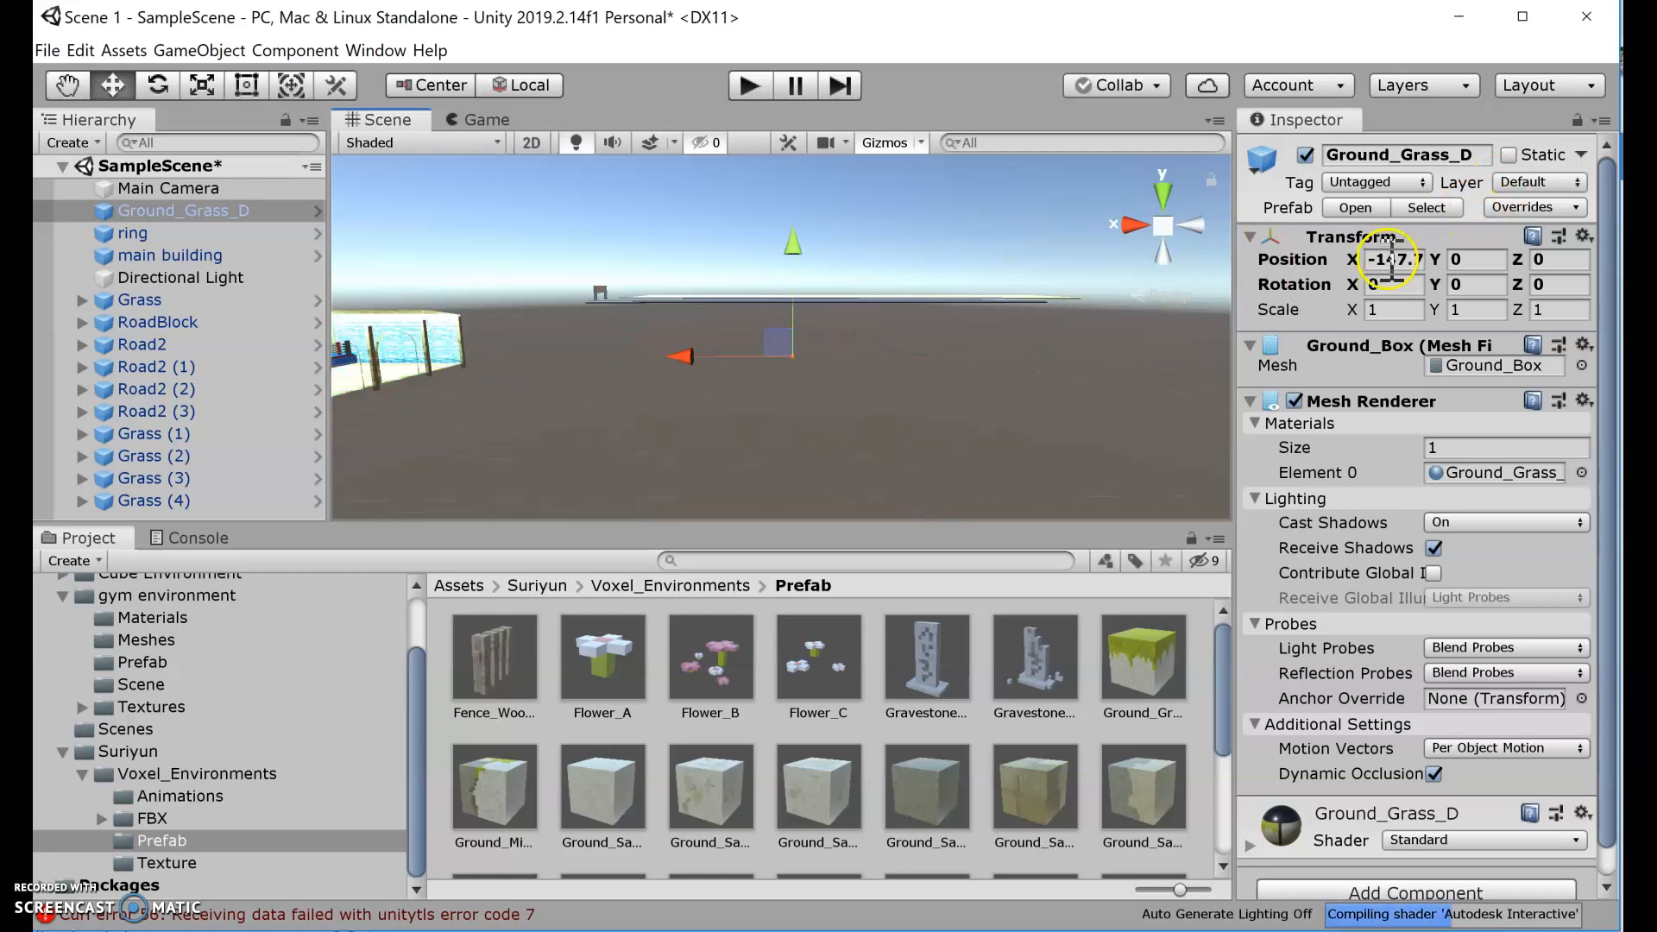
pyautogui.write('-150')
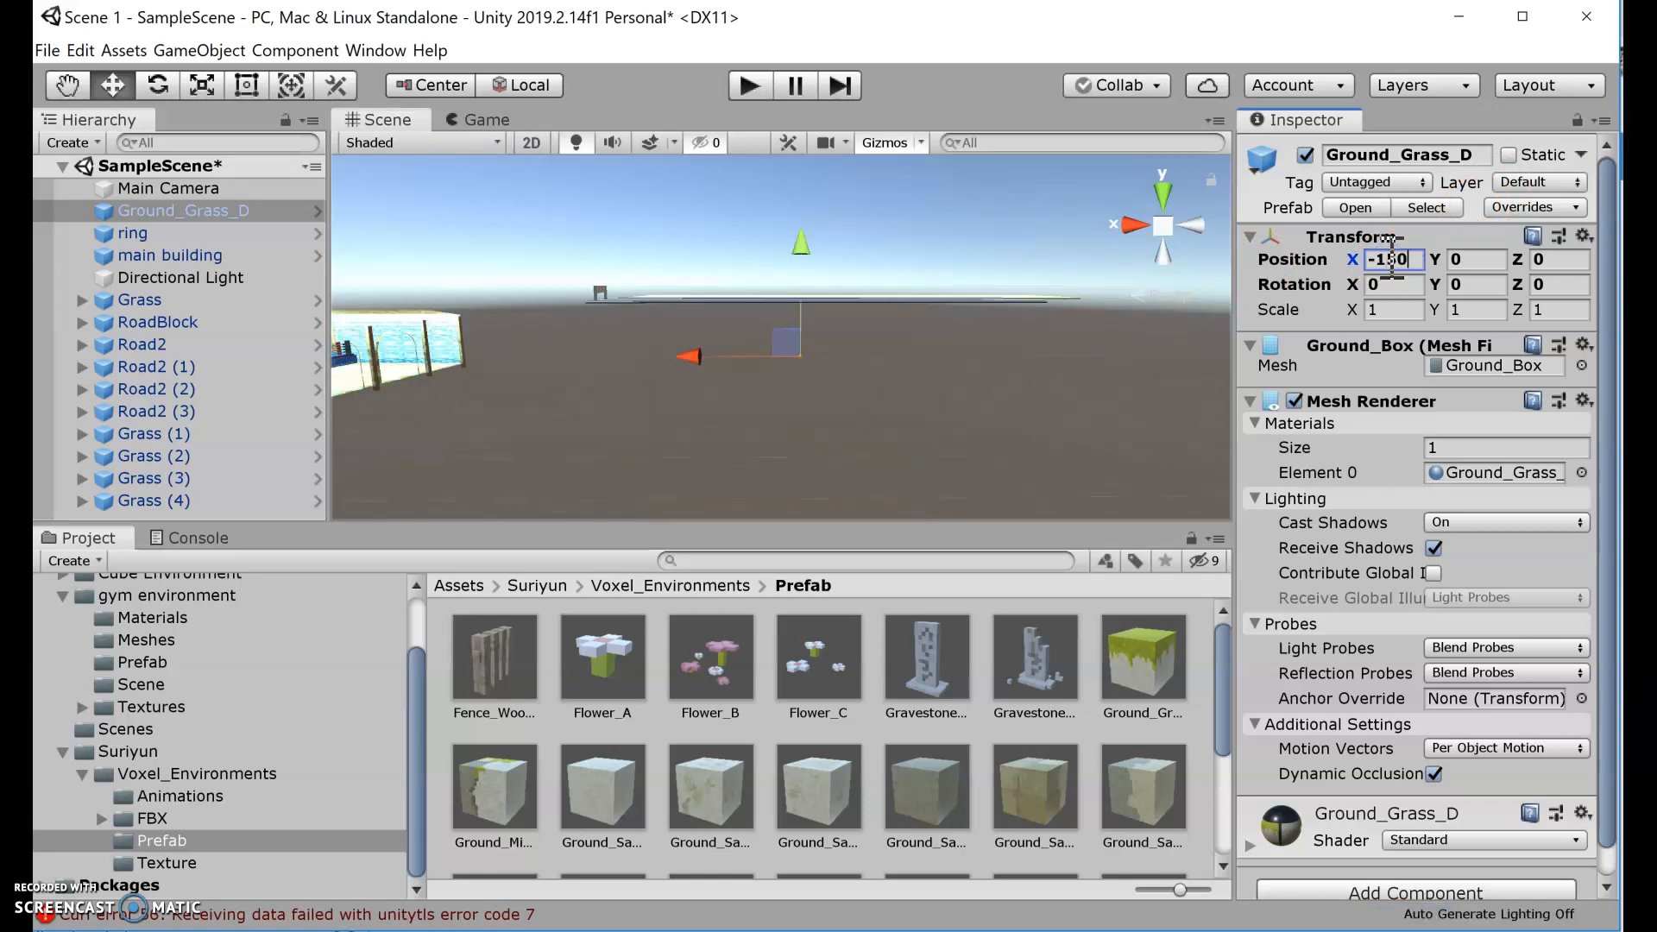
pyautogui.write('f')
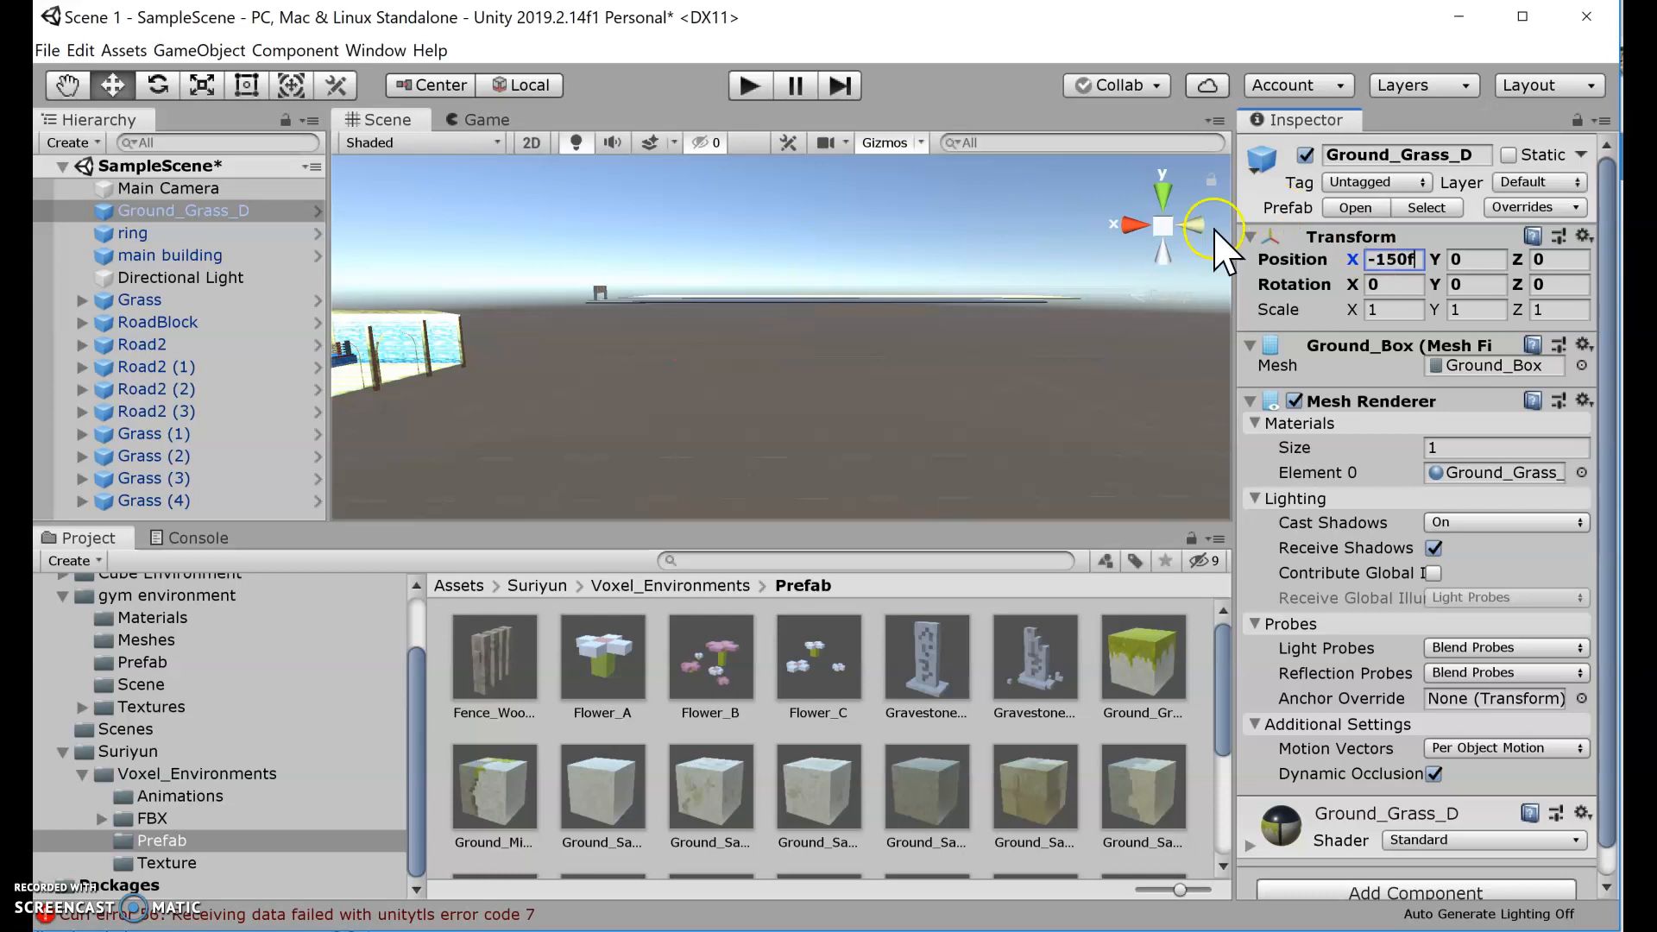
pyautogui.press('BackSpace')
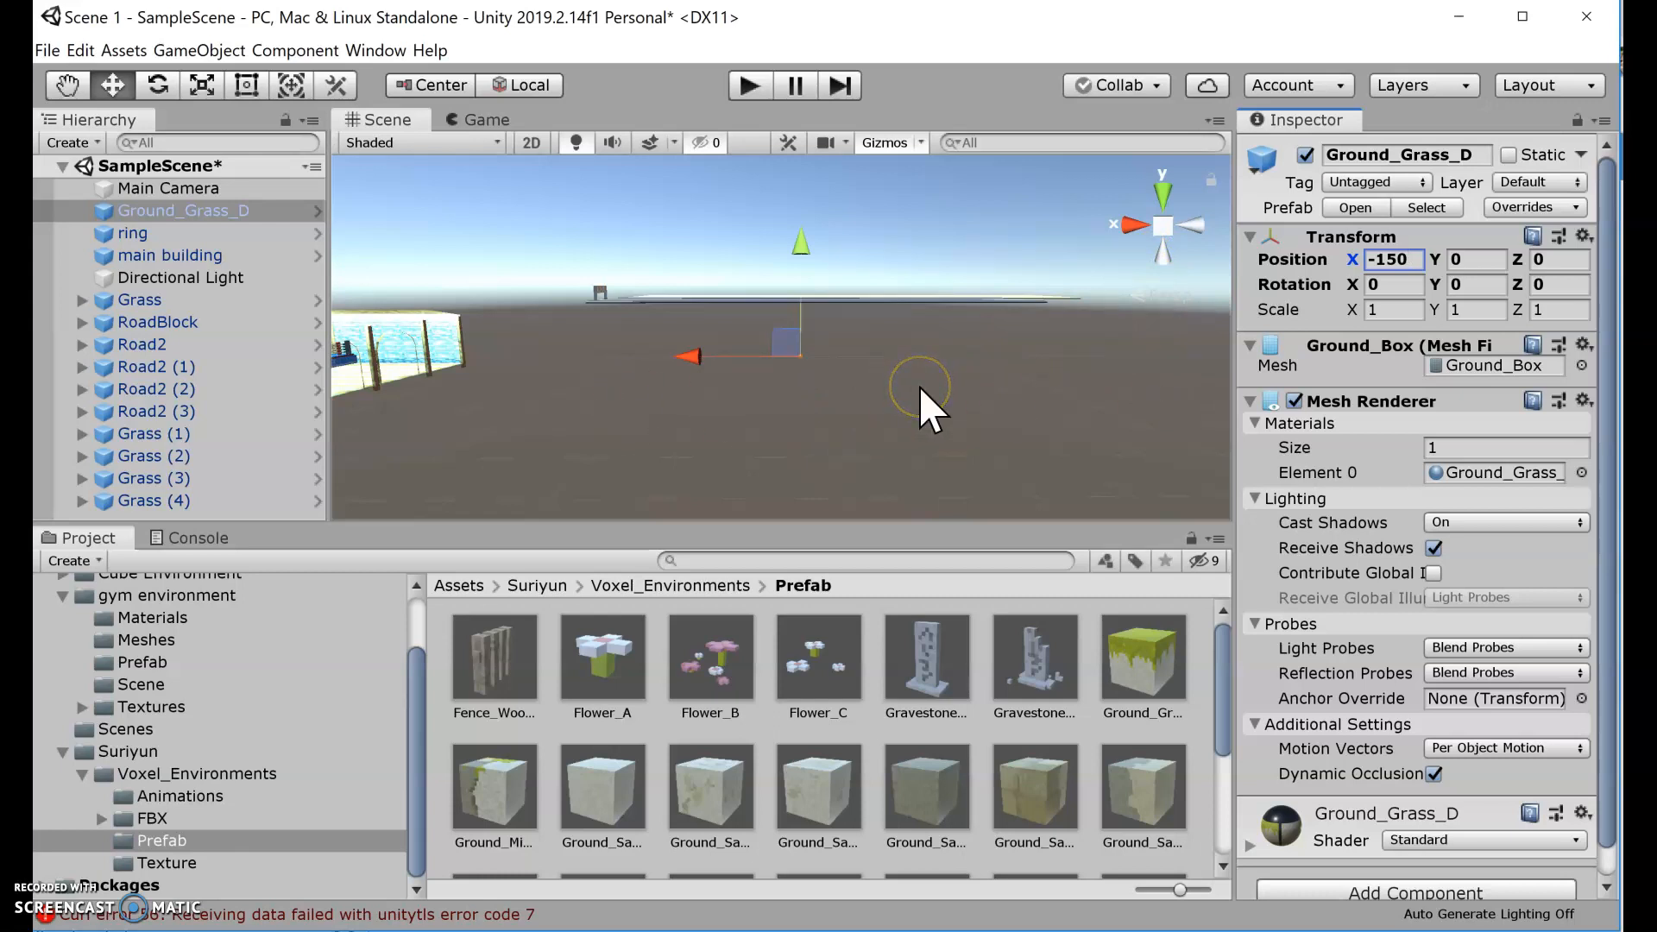
pyautogui.press('f')
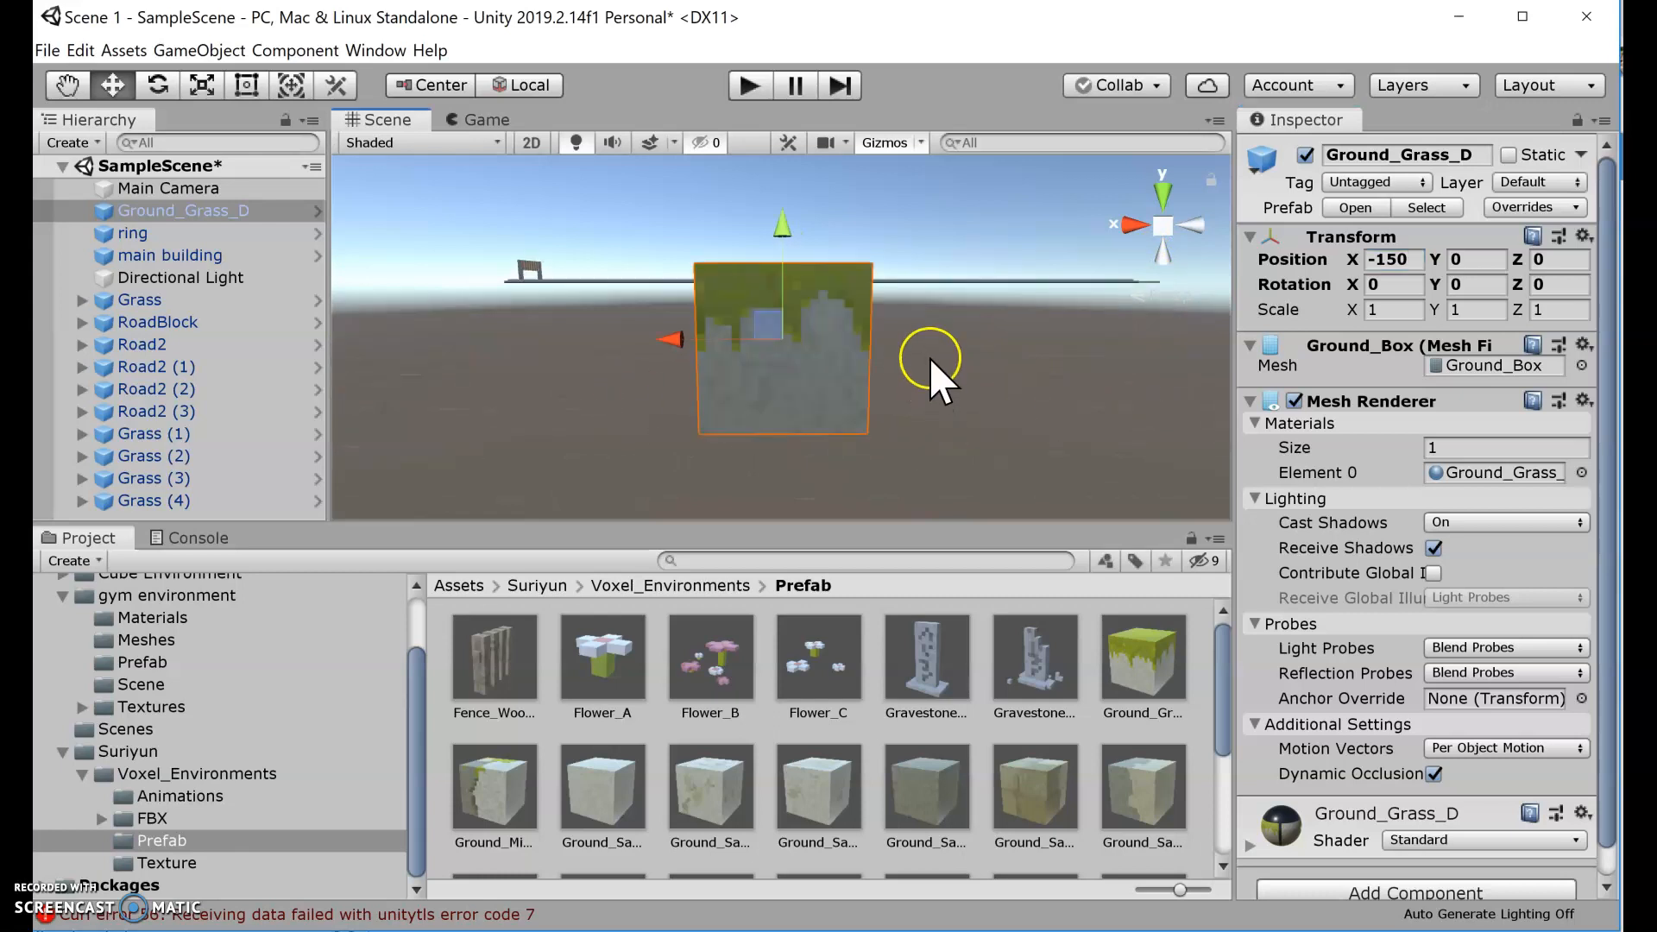
pyautogui.scroll(-5, 939, 343)
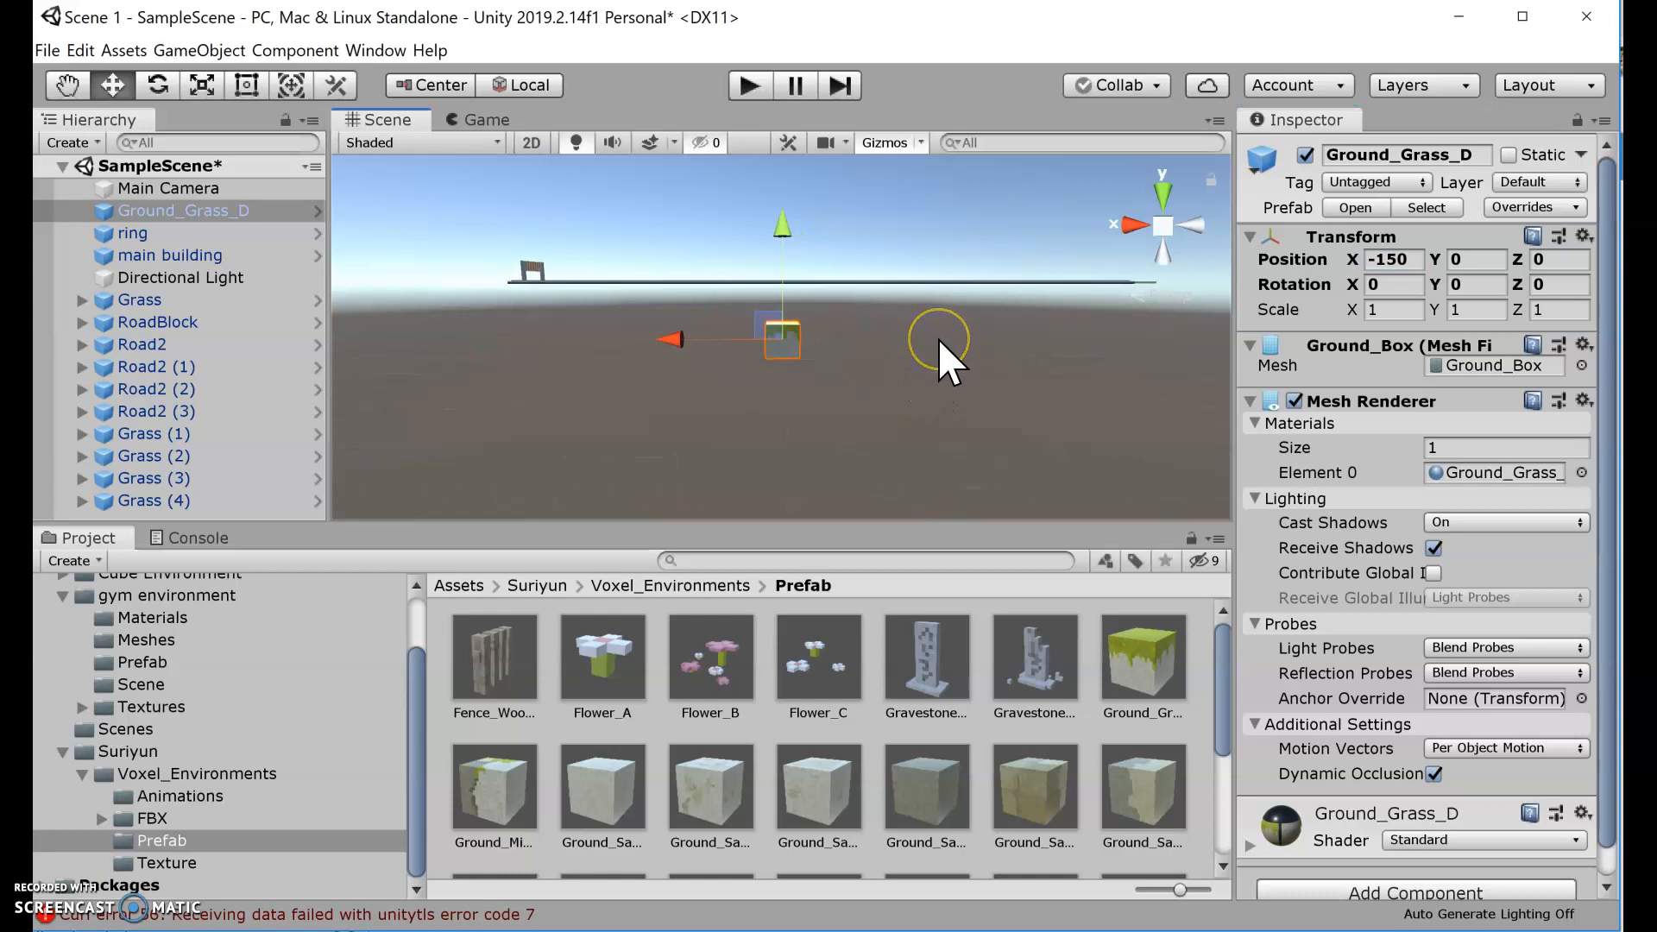
pyautogui.moveTo(937, 341); pyautogui.dragTo(951, 403, button='middle')
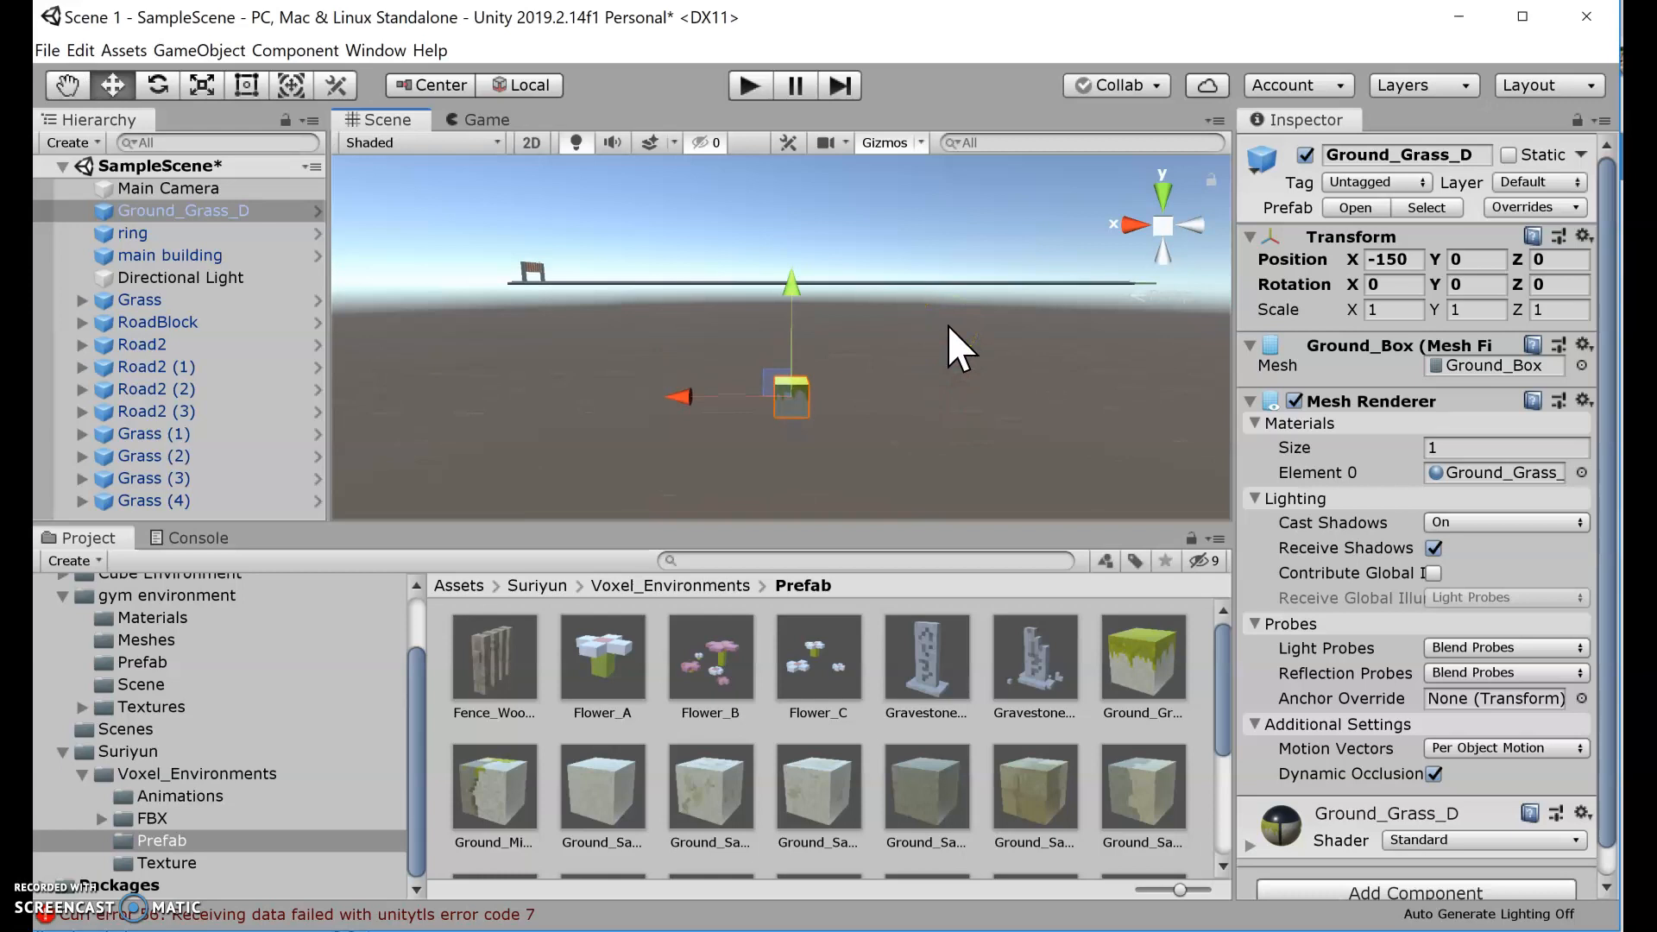
# Duplicate the grass ground block twice and place the copies beside it in a row along the X axis.
pyautogui.hotkey('ctrl', 'd')
pyautogui.moveTo(671, 394); pyautogui.dragTo(779, 390)
pyautogui.hotkey('ctrl', 'd')
pyautogui.moveTo(752, 396); pyautogui.dragTo(752, 397)
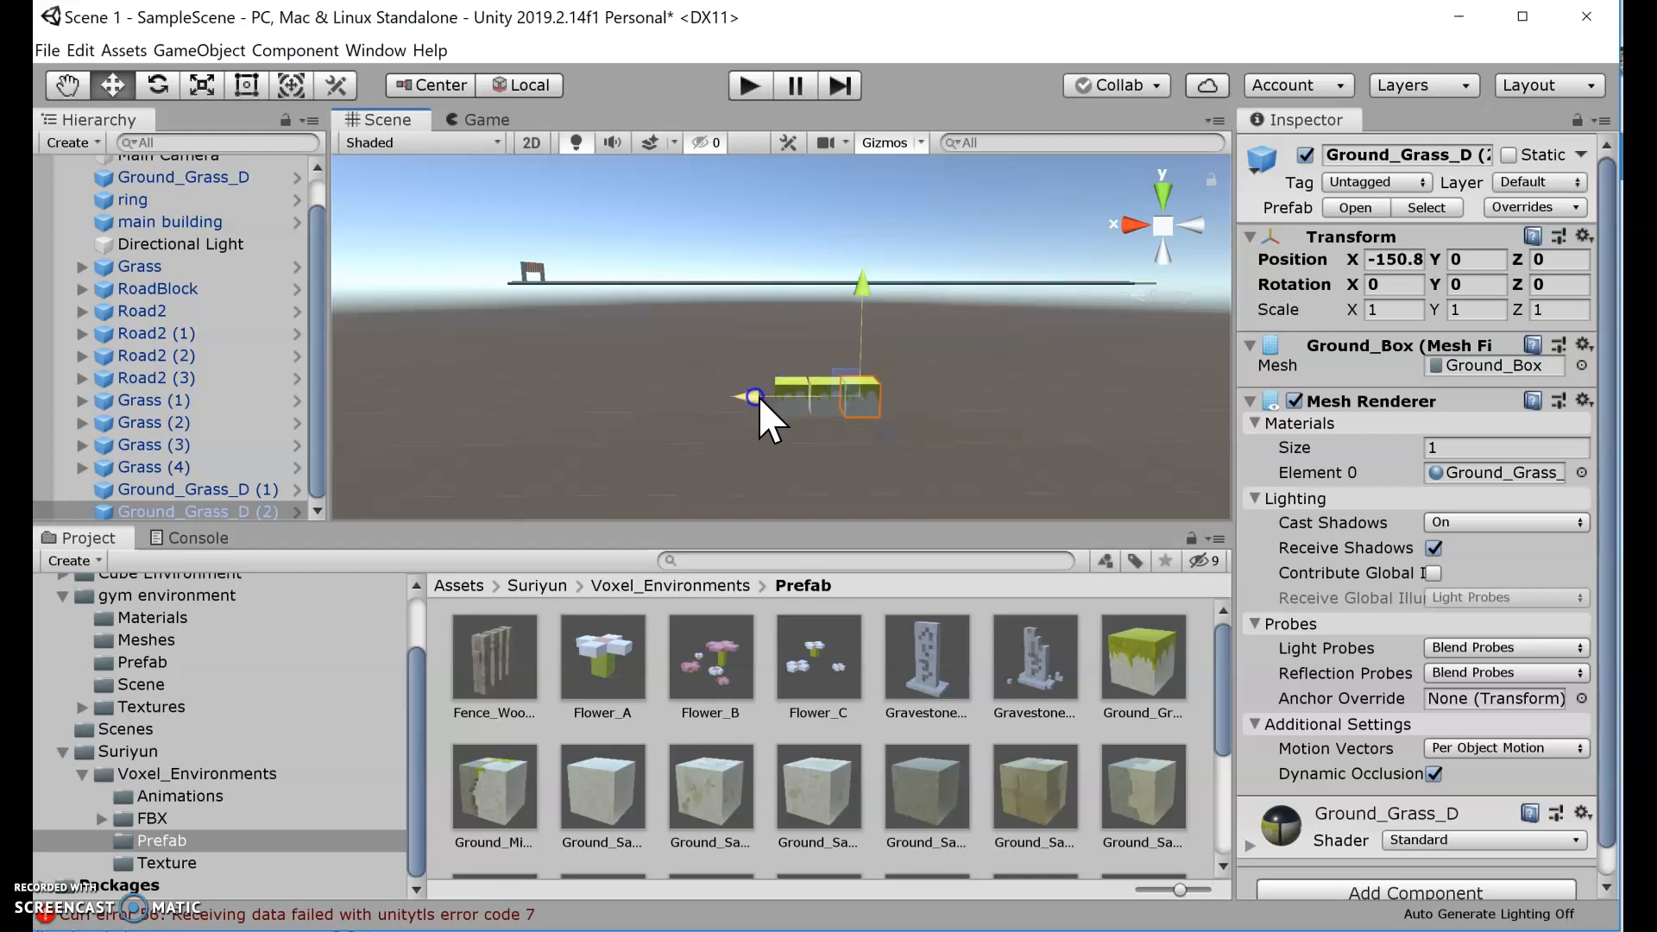
# Close the gaps between the three grass ground blocks so they form one continuous row along X.
pyautogui.scroll(3, 829, 401)
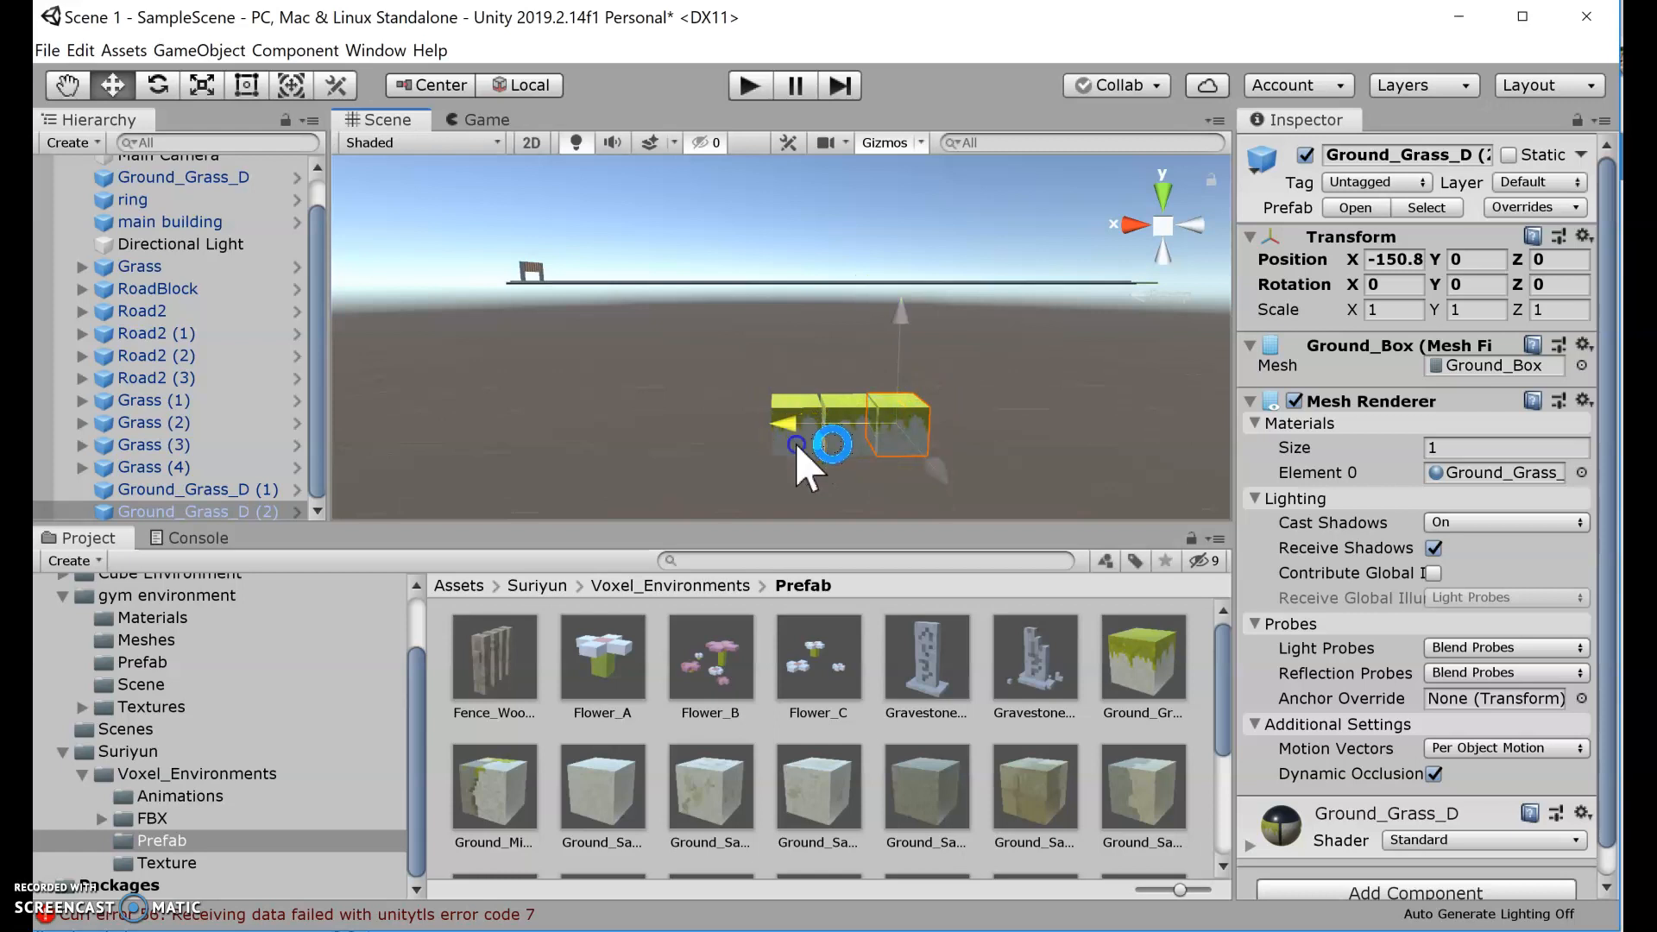
pyautogui.click(810, 446)
pyautogui.moveTo(671, 423); pyautogui.dragTo(784, 425)
pyautogui.click(832, 443)
pyautogui.click(881, 431)
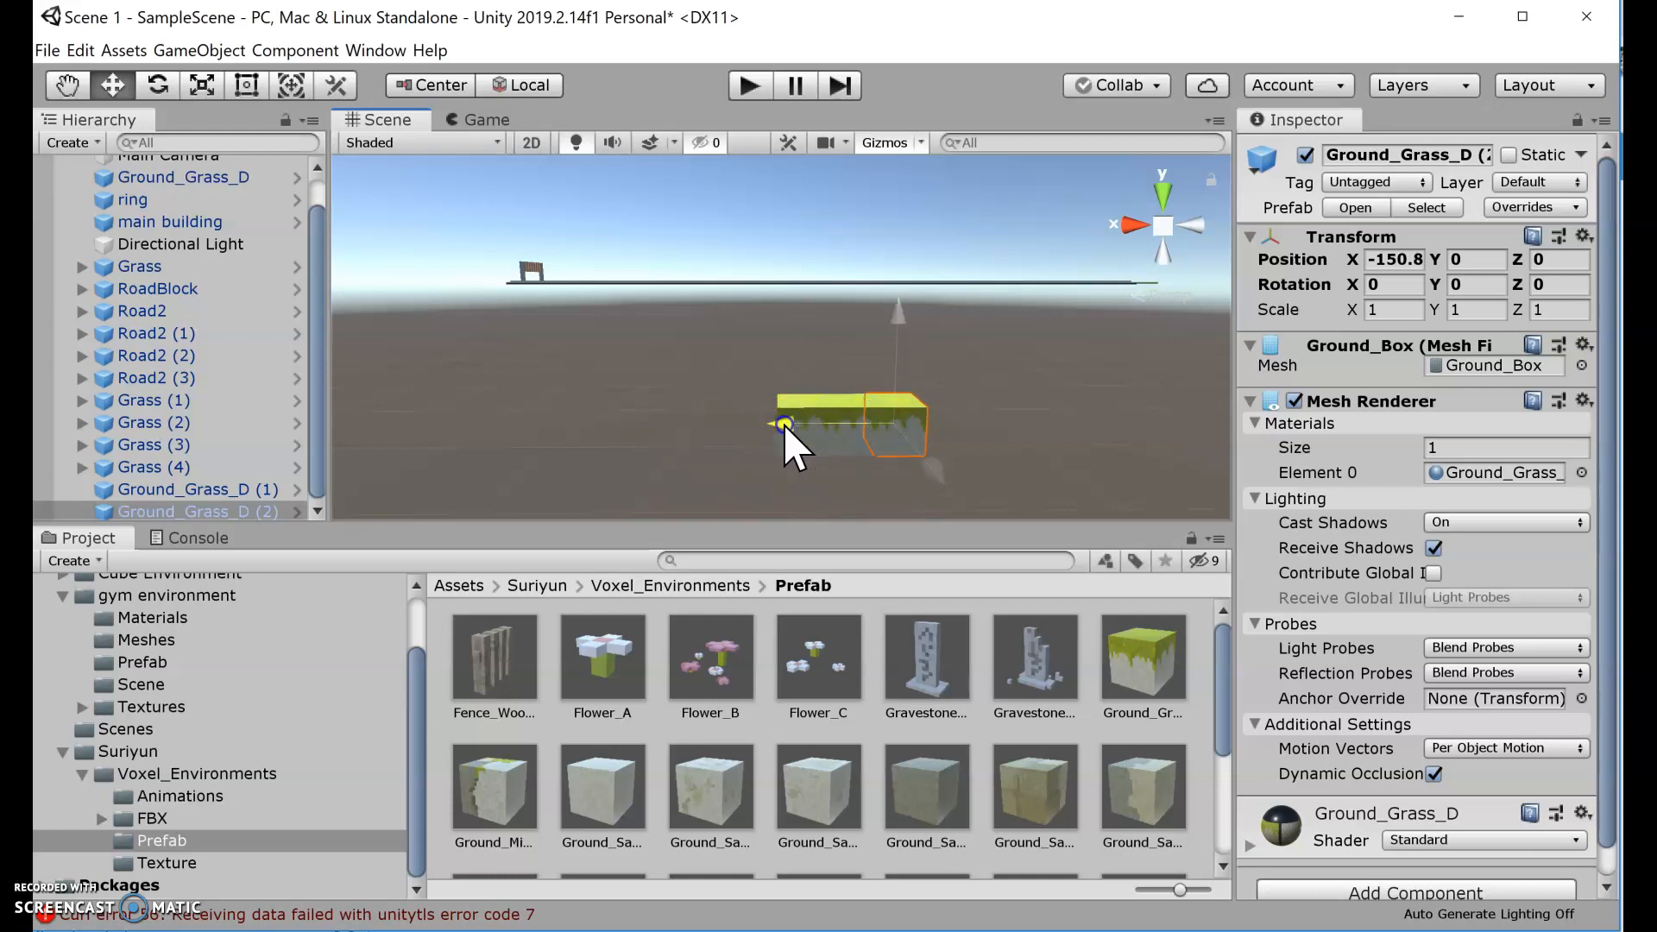
# Duplicate the row of three grass blocks and place the copy directly behind it, at about Z -0.3.
pyautogui.moveTo(689, 352); pyautogui.dragTo(971, 474)
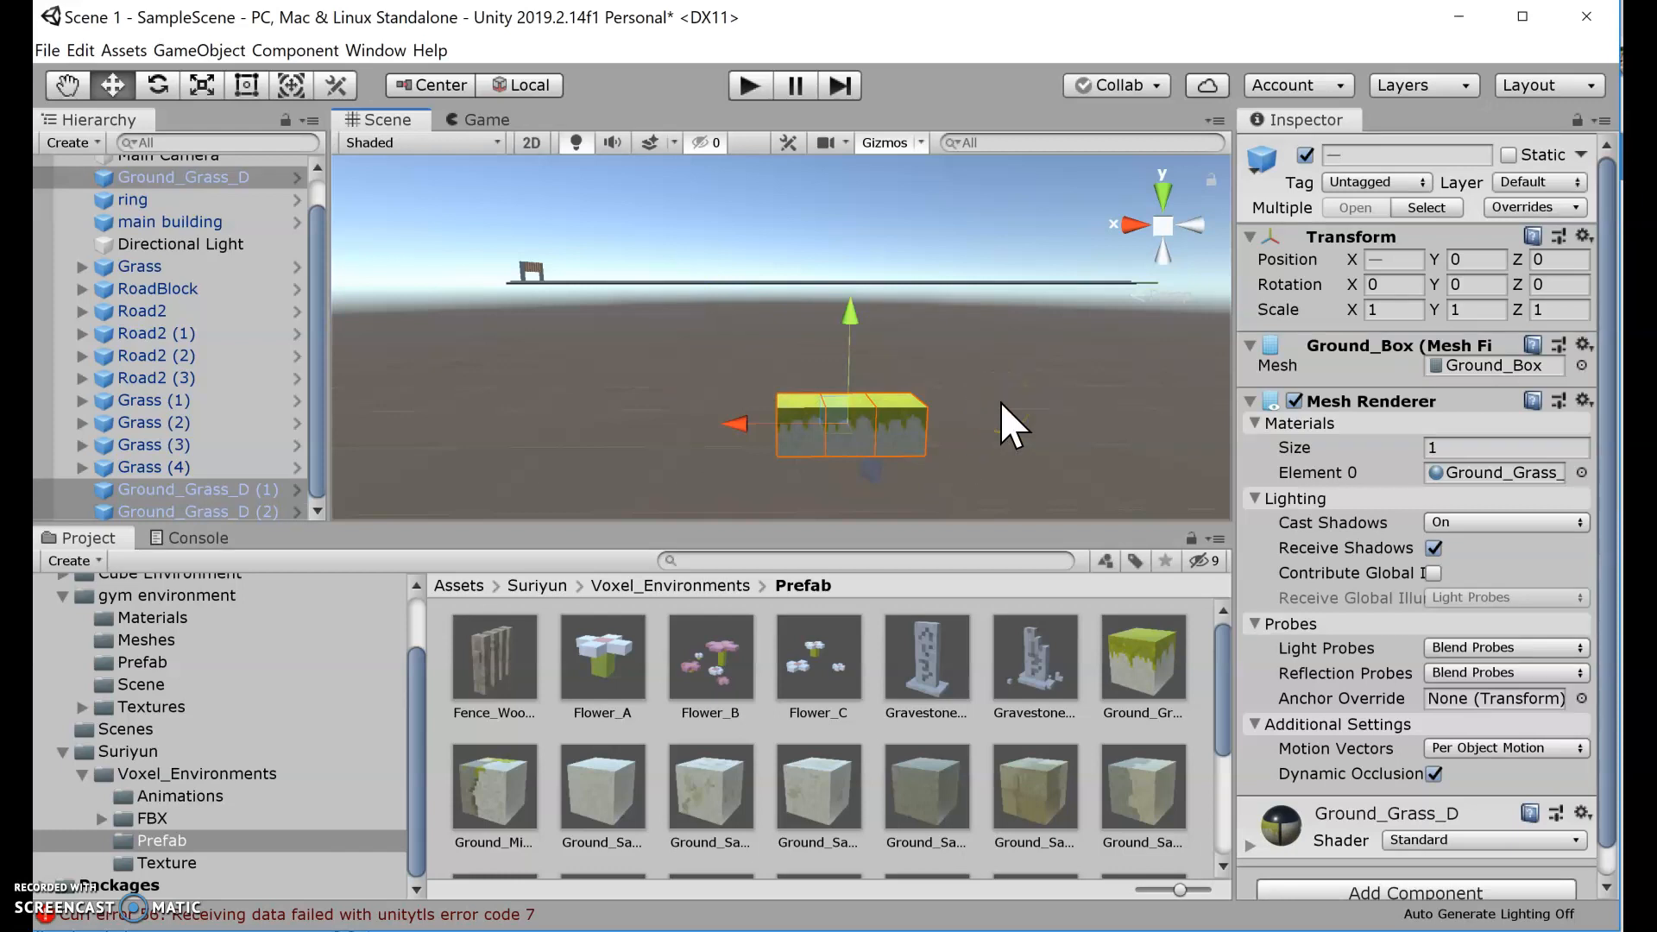
pyautogui.hotkey('ctrl', 'd')
pyautogui.moveTo(869, 473); pyautogui.dragTo(868, 463)
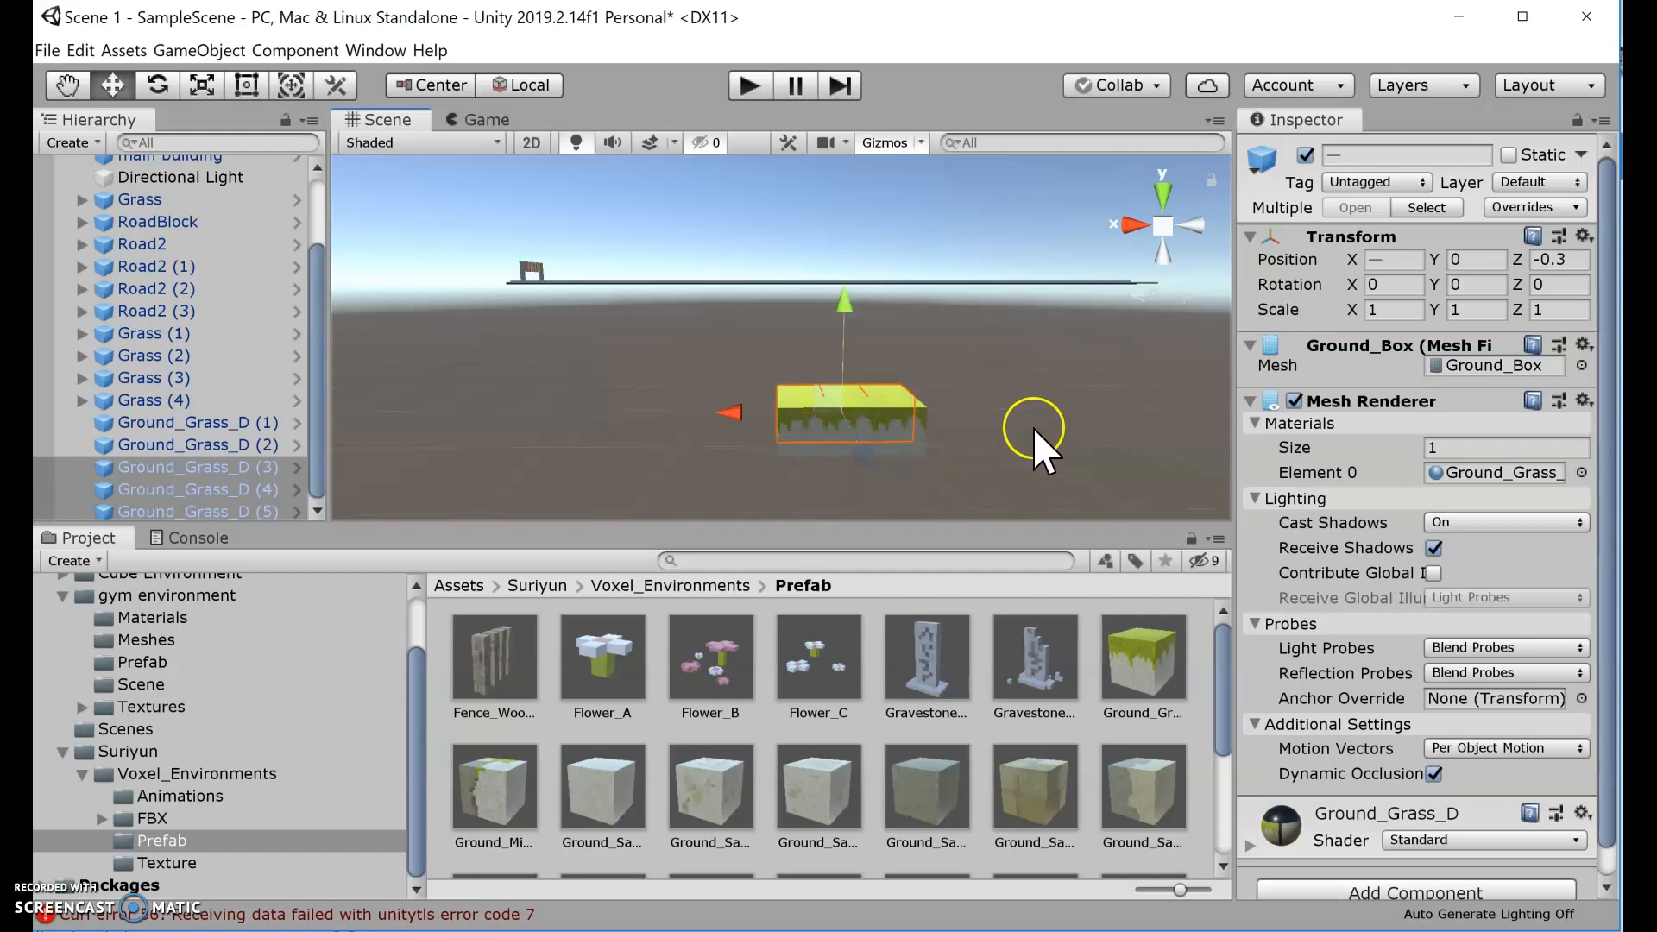
# Duplicate all six grass blocks and place the copies flush beside the originals along the X axis.
pyautogui.moveTo(731, 322); pyautogui.dragTo(1023, 527)
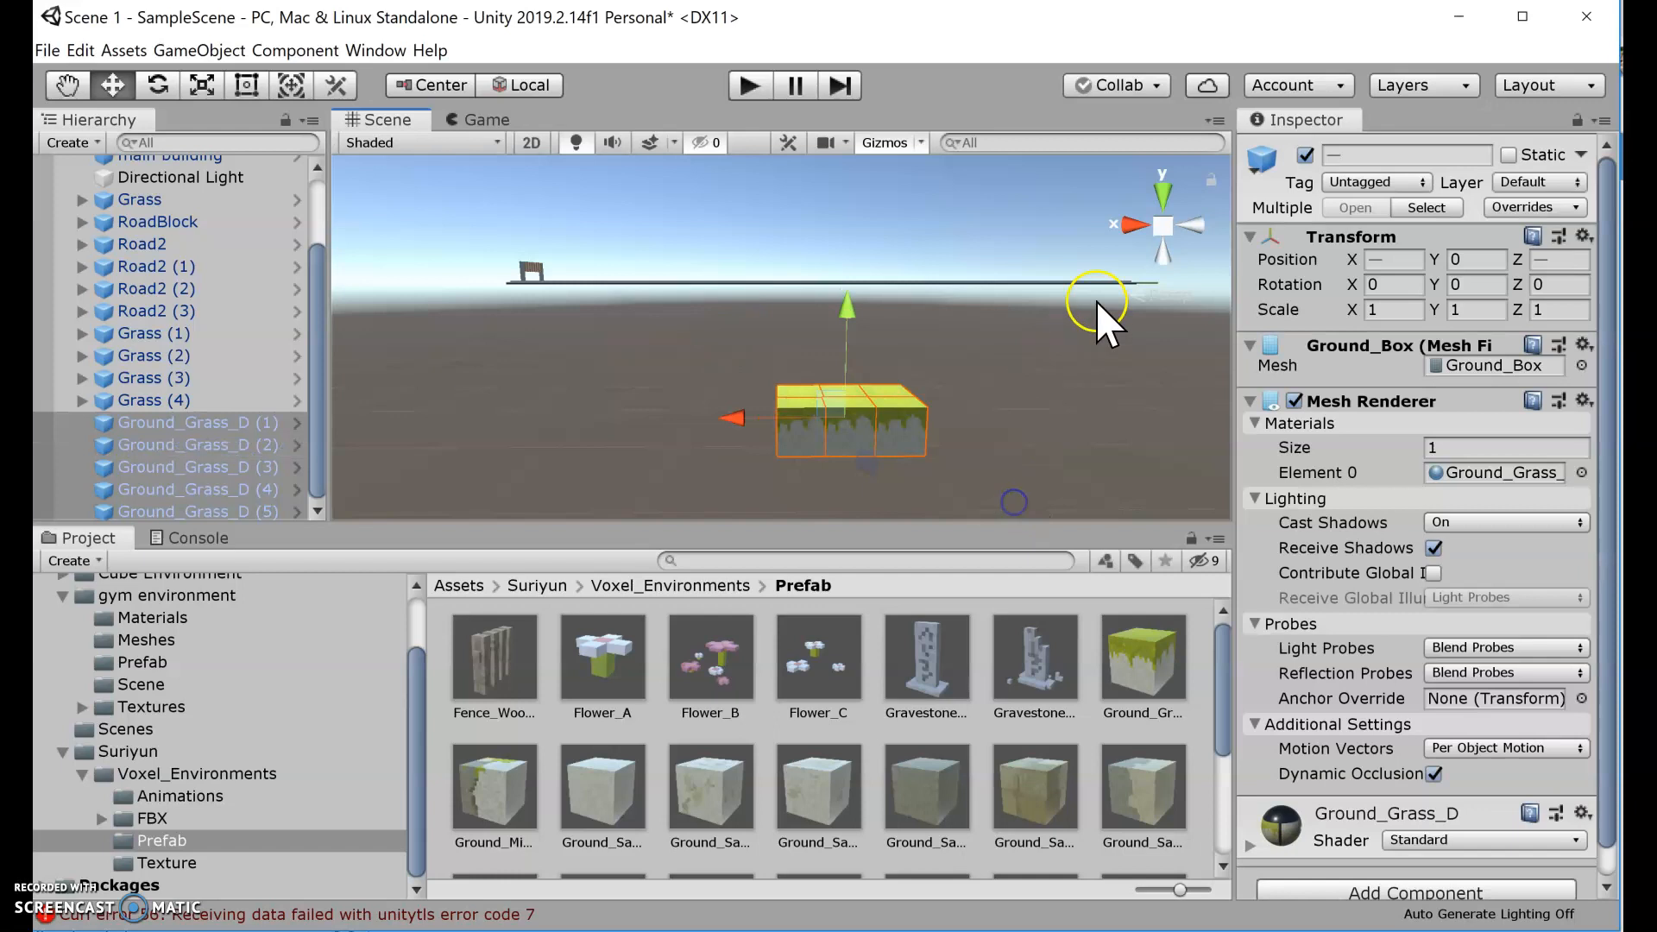
pyautogui.hotkey('ctrl', 'd')
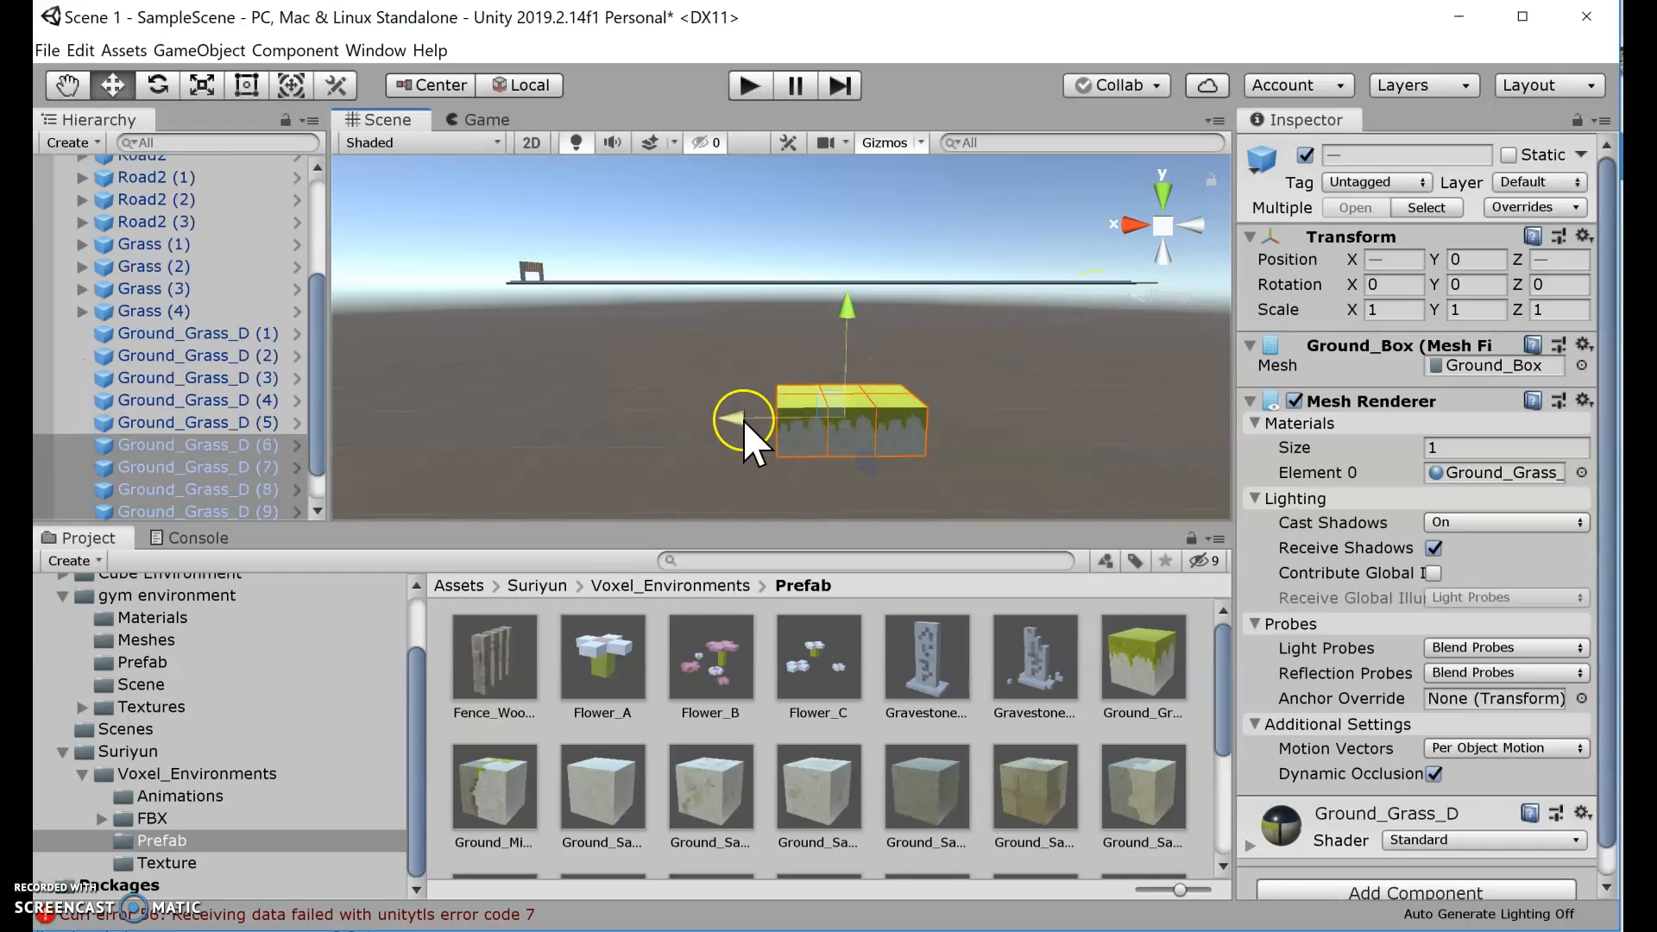
pyautogui.moveTo(769, 420); pyautogui.dragTo(862, 426)
pyautogui.click(686, 335)
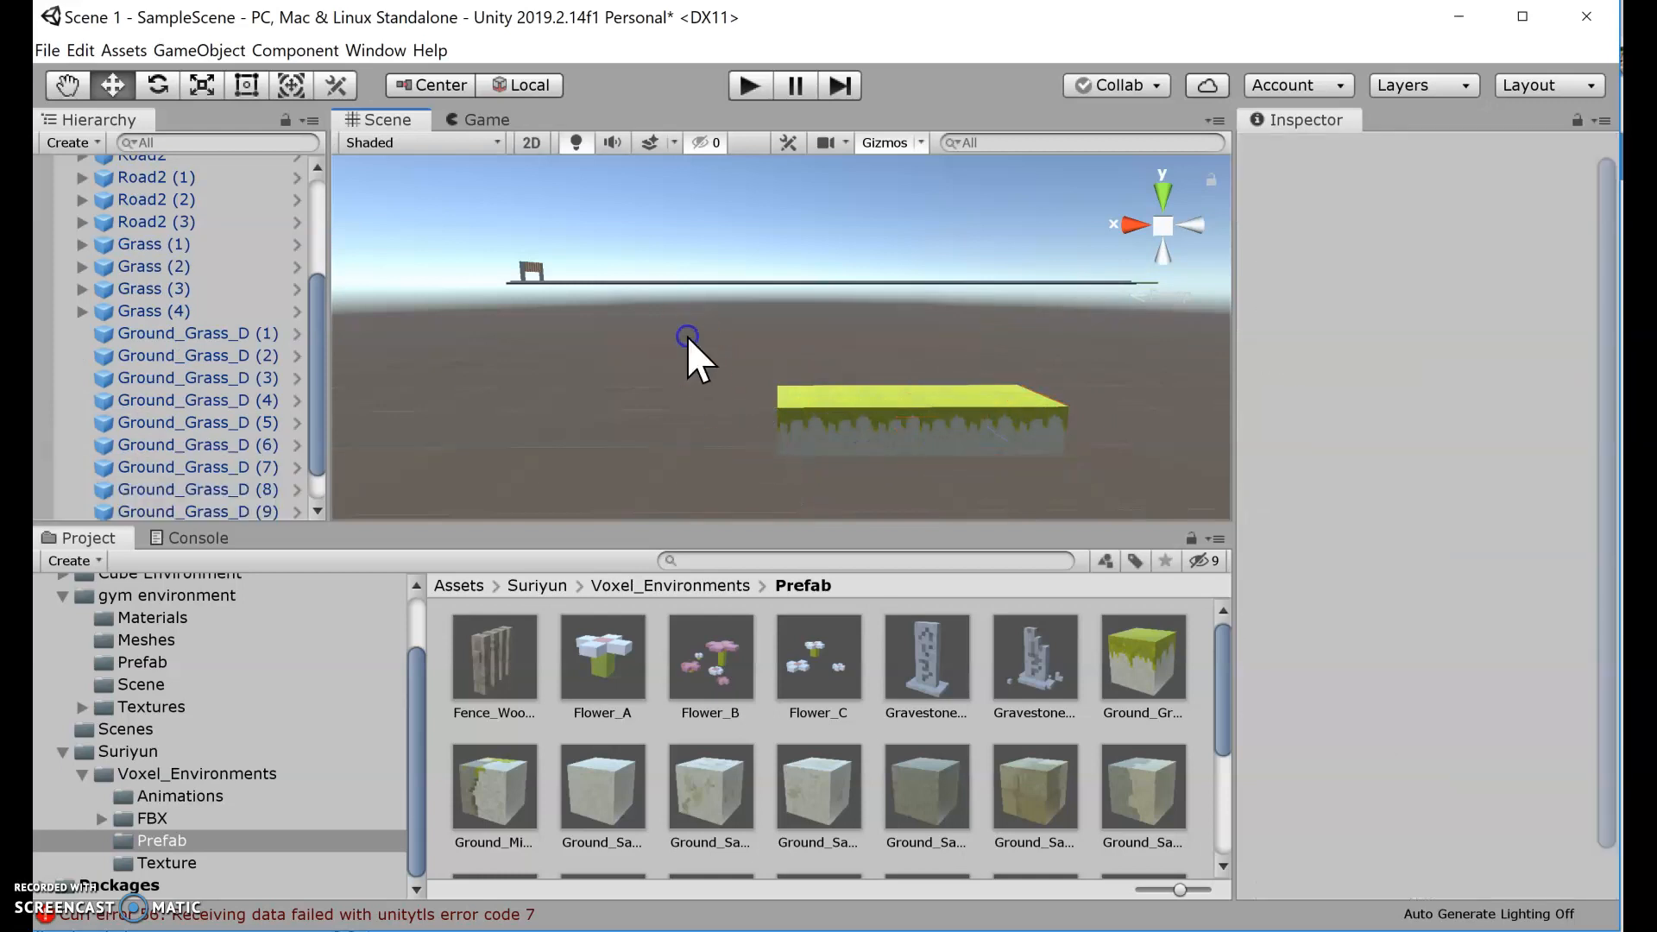
# Duplicate all twelve grass blocks and vertex-snap the copies flush against the front of the originals along the Z axis.
pyautogui.moveTo(686, 335); pyautogui.dragTo(1141, 480)
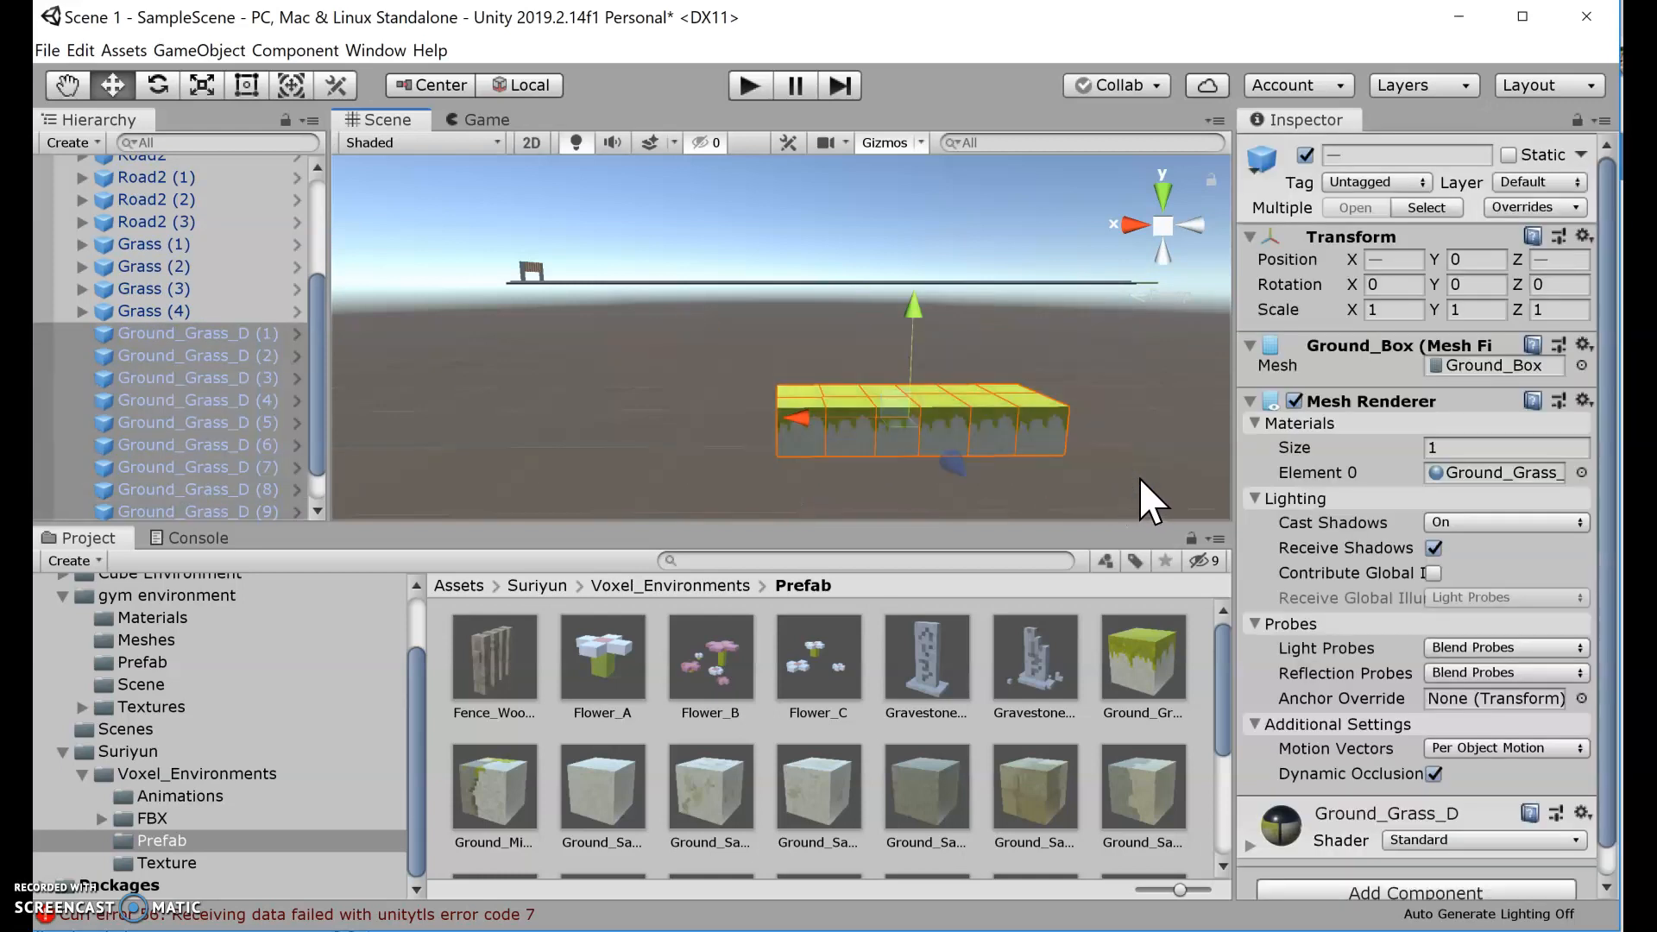
pyautogui.hotkey('ctrl', 'd')
pyautogui.press('v')
pyautogui.moveTo(954, 469)
pyautogui.mouseDown()
pyautogui.moveTo(983, 498)
pyautogui.moveTo(975, 477)
pyautogui.mouseUp()
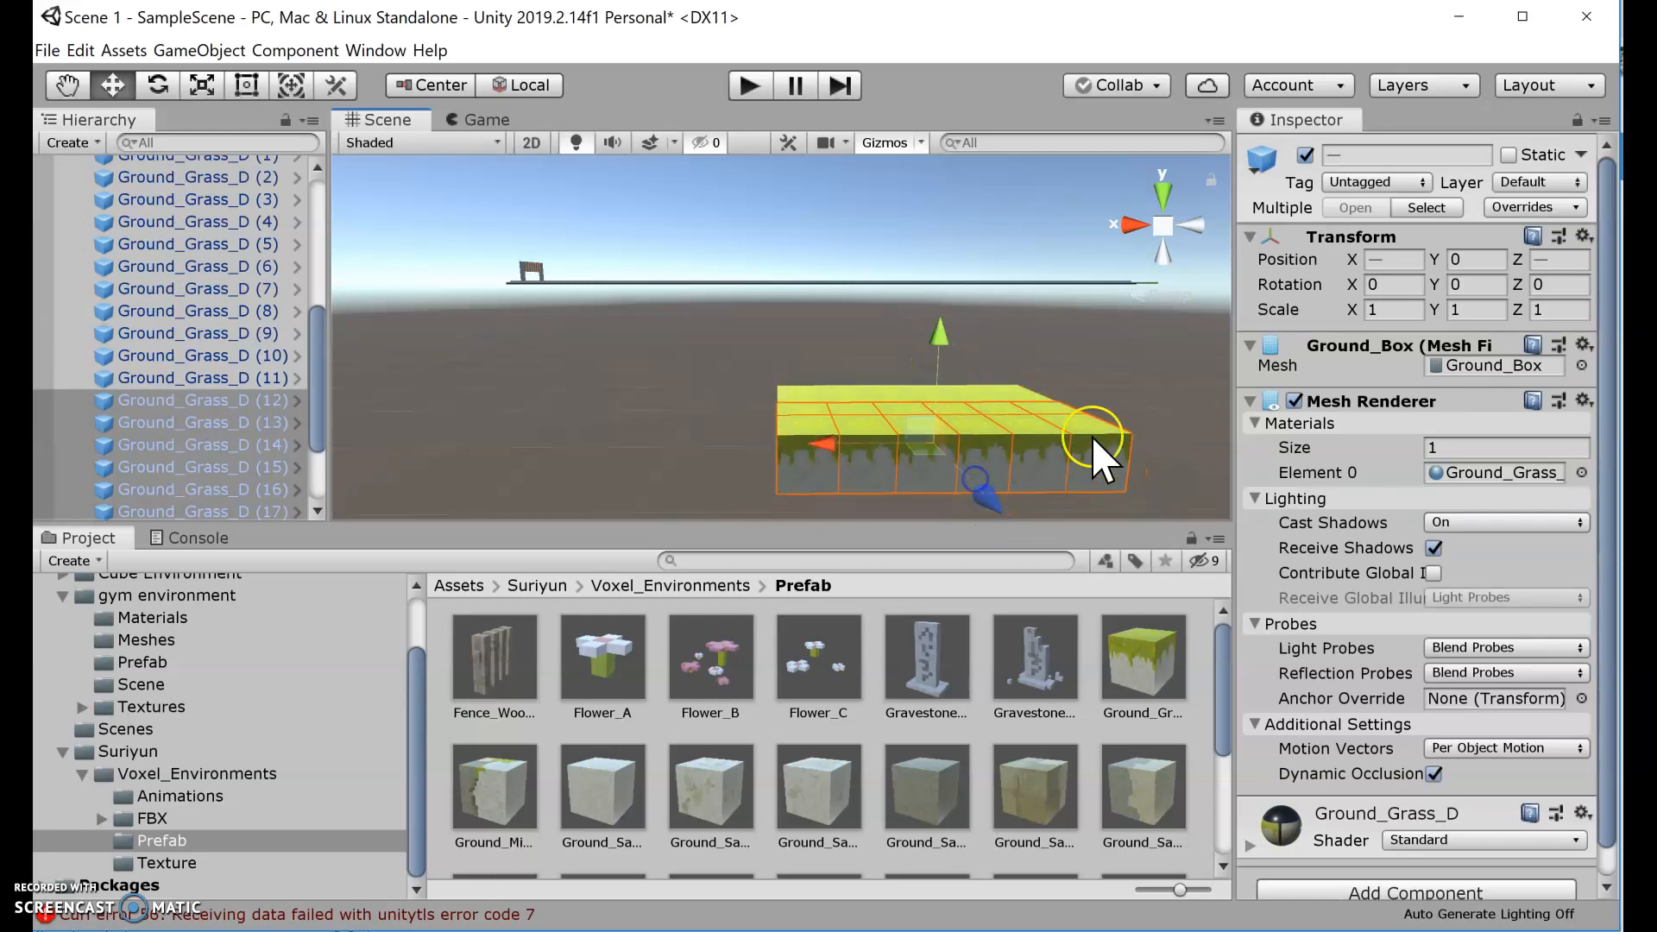
pyautogui.keyDown('alt'); pyautogui.moveTo(1167, 374); pyautogui.dragTo(1141, 463); pyautogui.keyUp('alt')
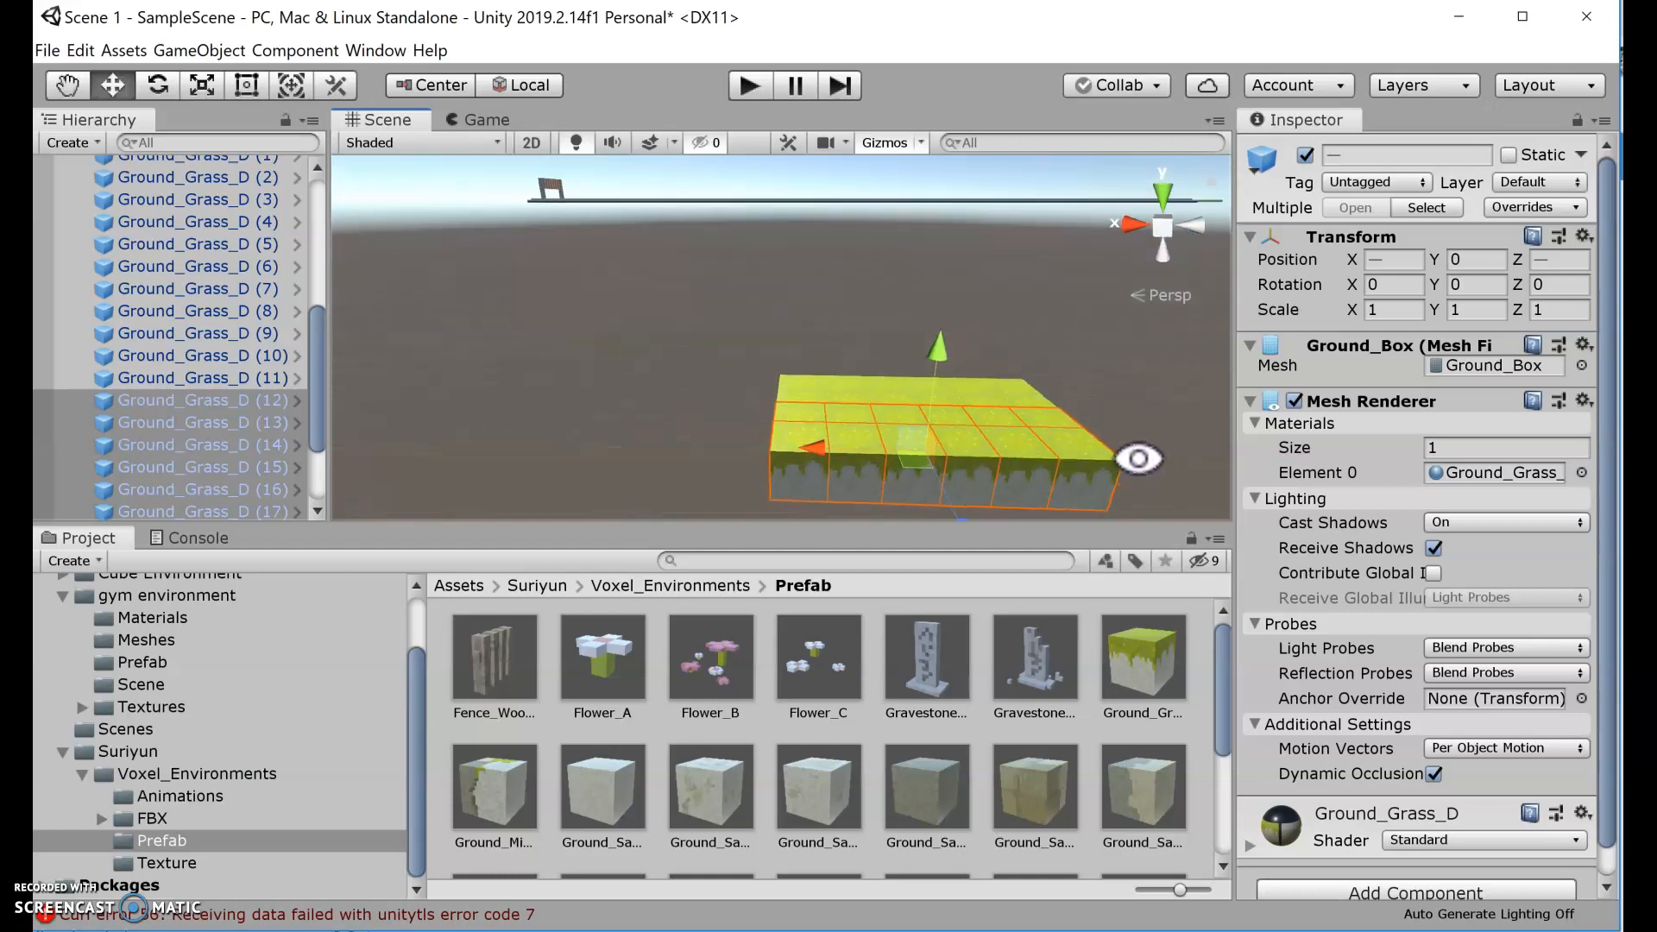